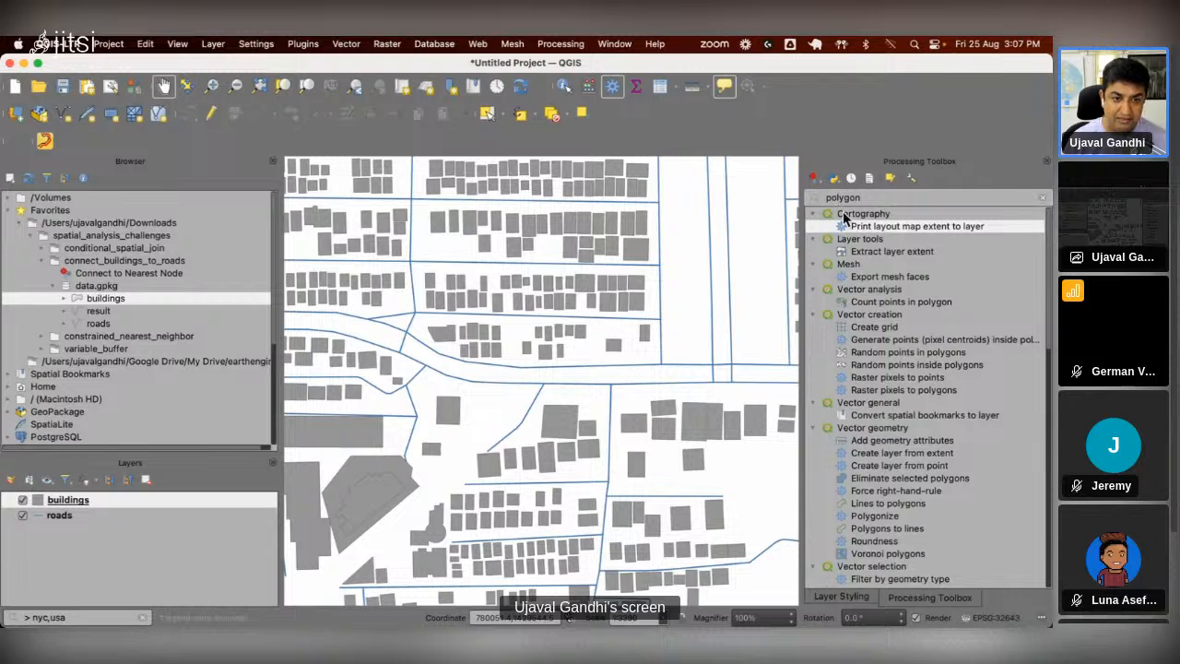
Step: Convert the buildings polygons to lines with Polygons to lines, writing to a temporary layer
type("to li")
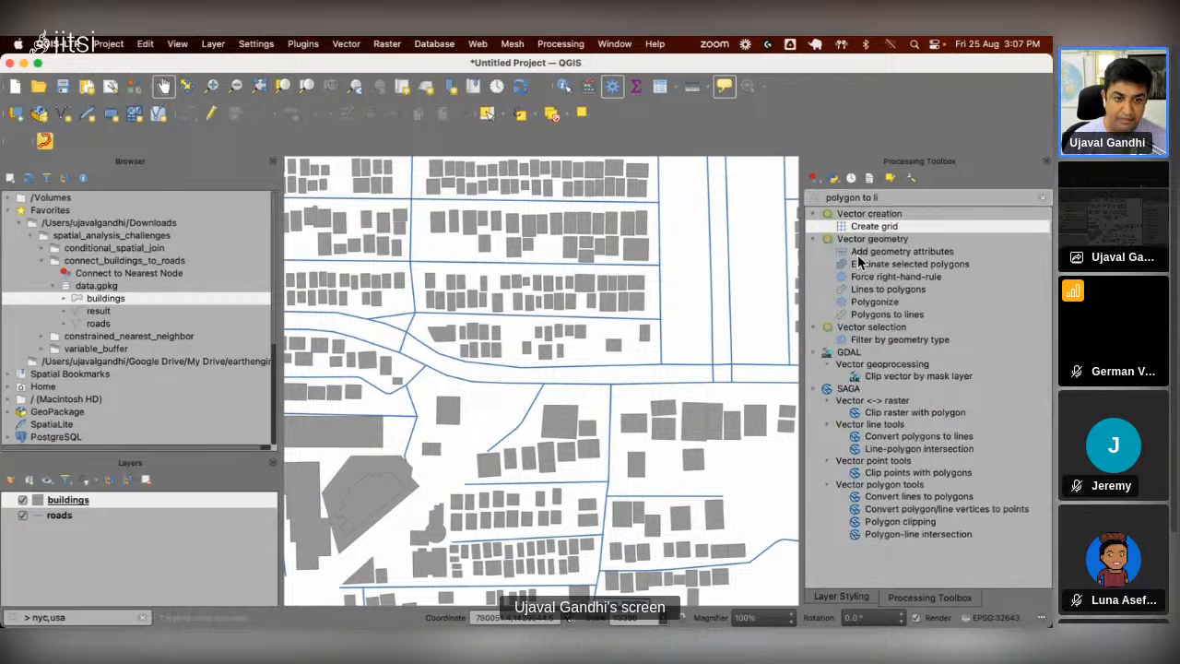
left_click(896, 316)
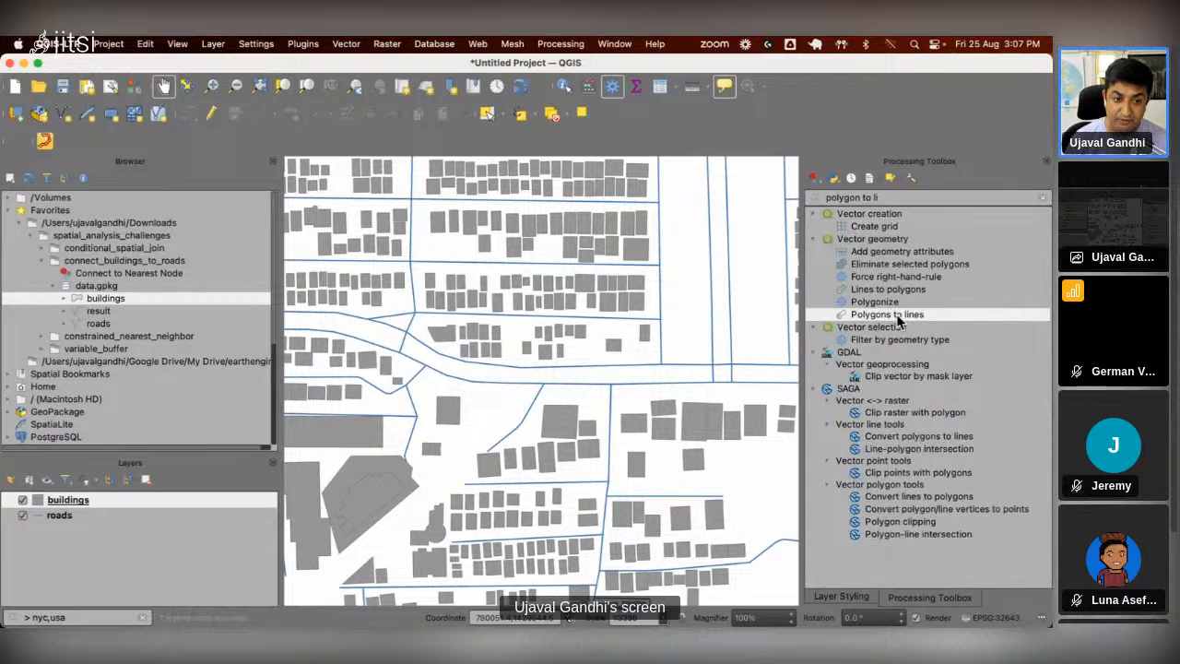
double_click(897, 316)
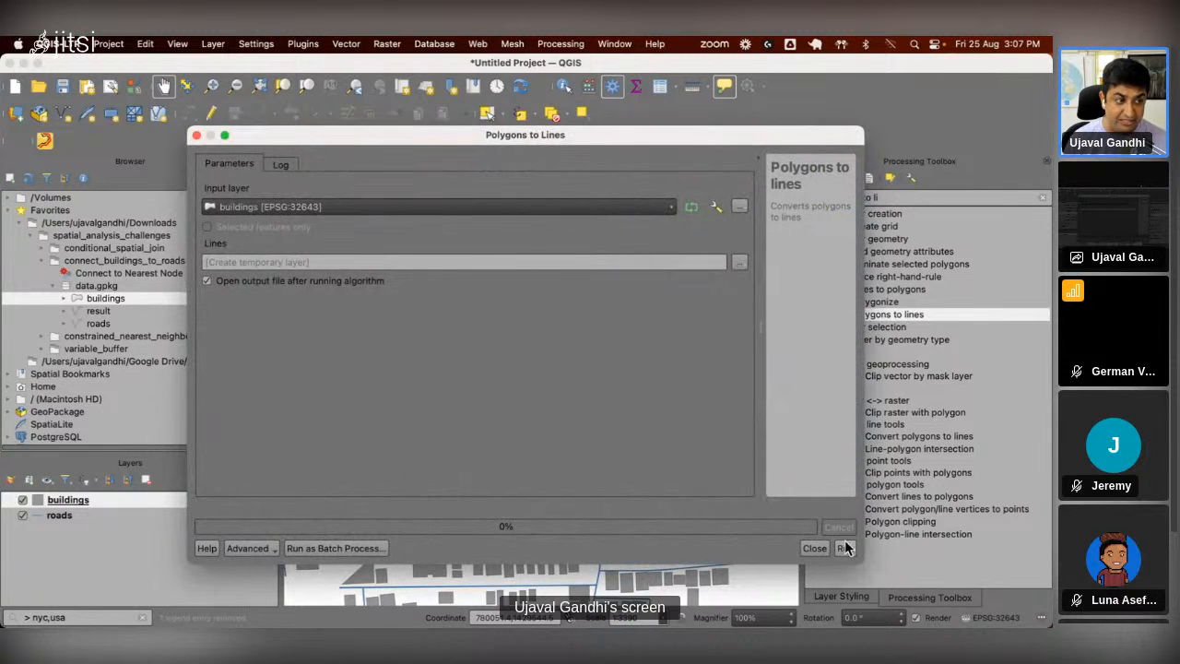
left_click(846, 547)
left_click(784, 547)
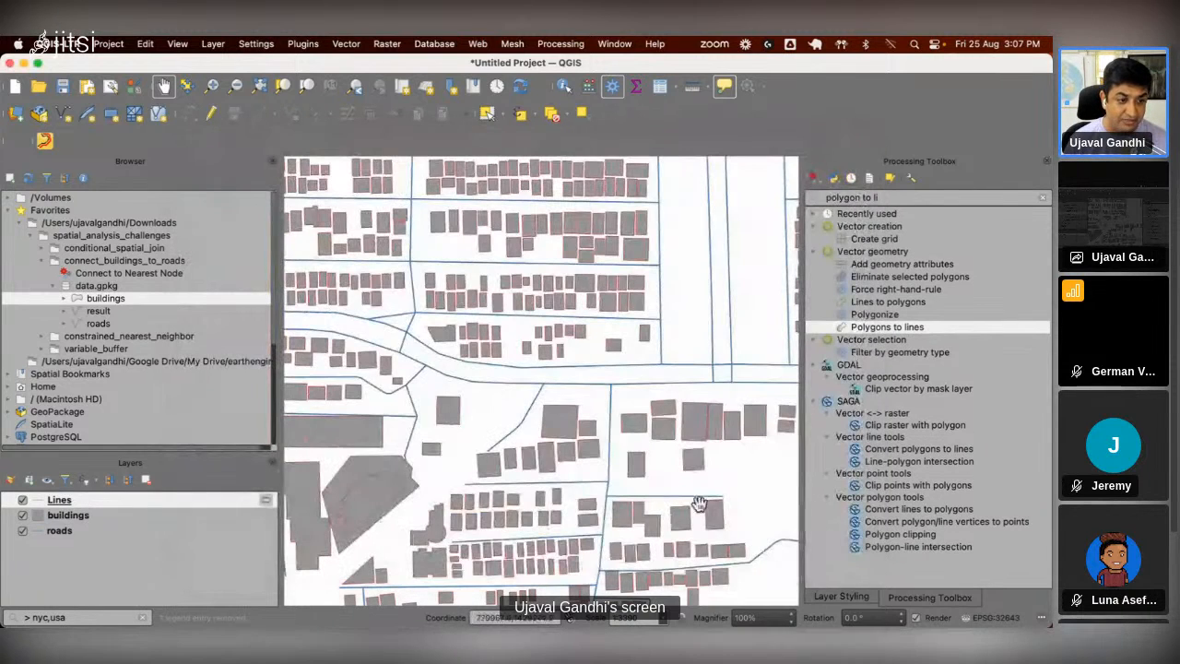
Step: Hide the buildings layer and select a single building outline in the Lines layer on the map
scroll(600, 278, "up", 2)
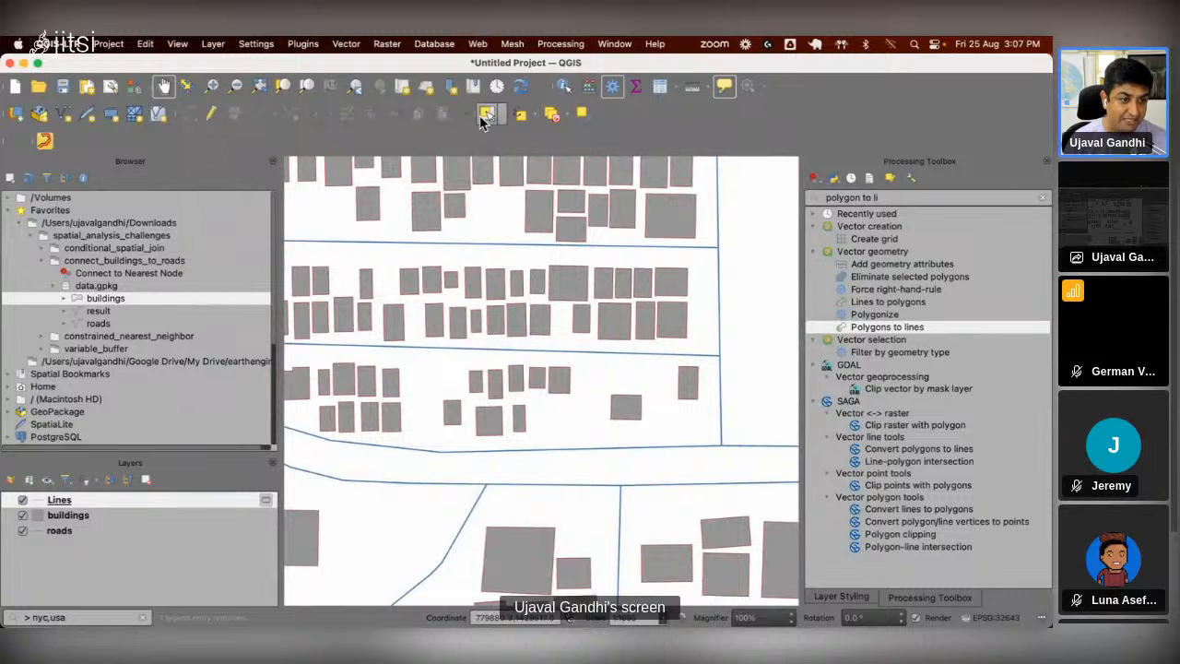
left_click(485, 114)
left_click(22, 514)
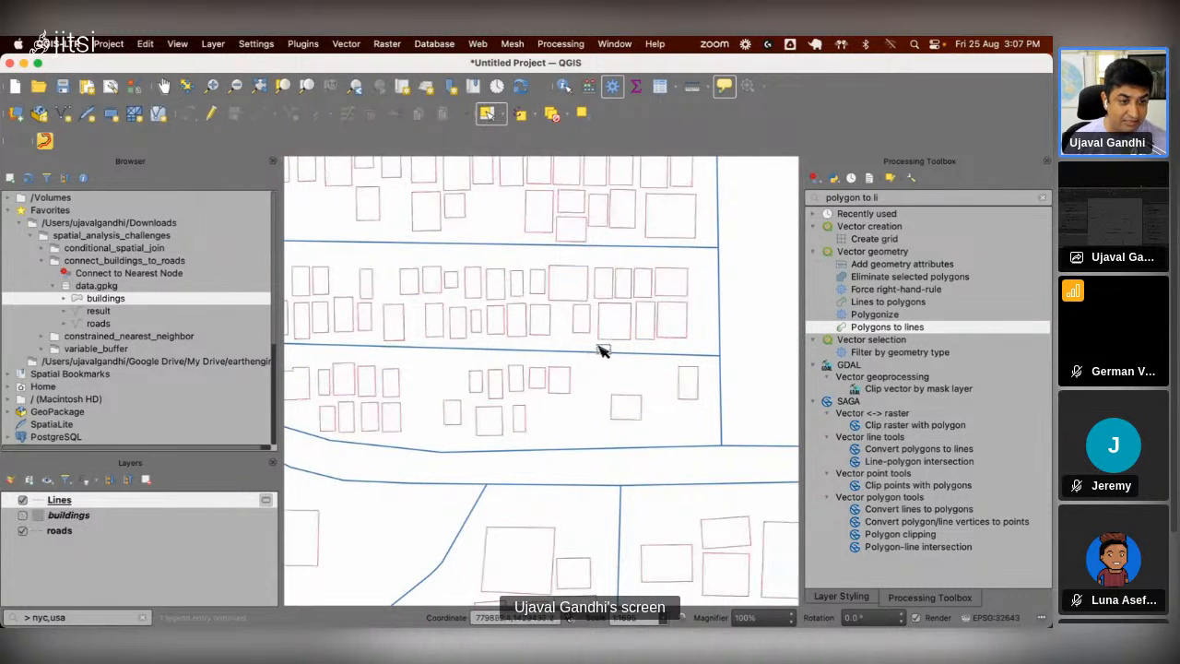
left_click(614, 343)
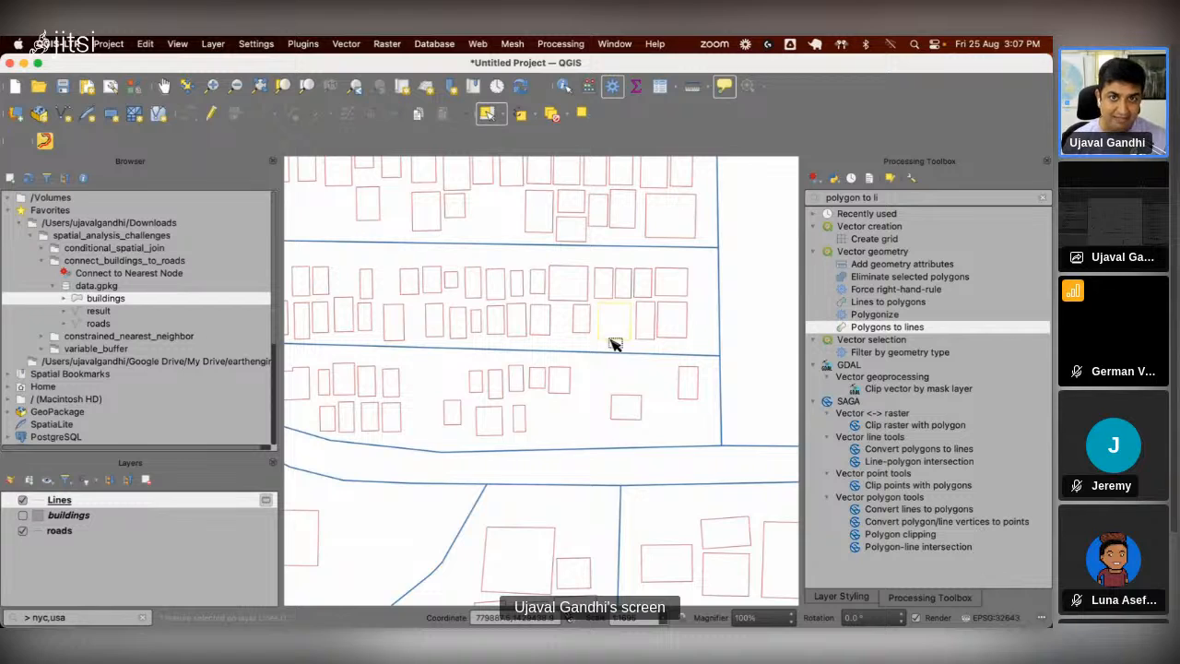
Step: Run Explode lines on the Lines layer to split the outlines into segments, and hide the Lines layer
left_click(1042, 197)
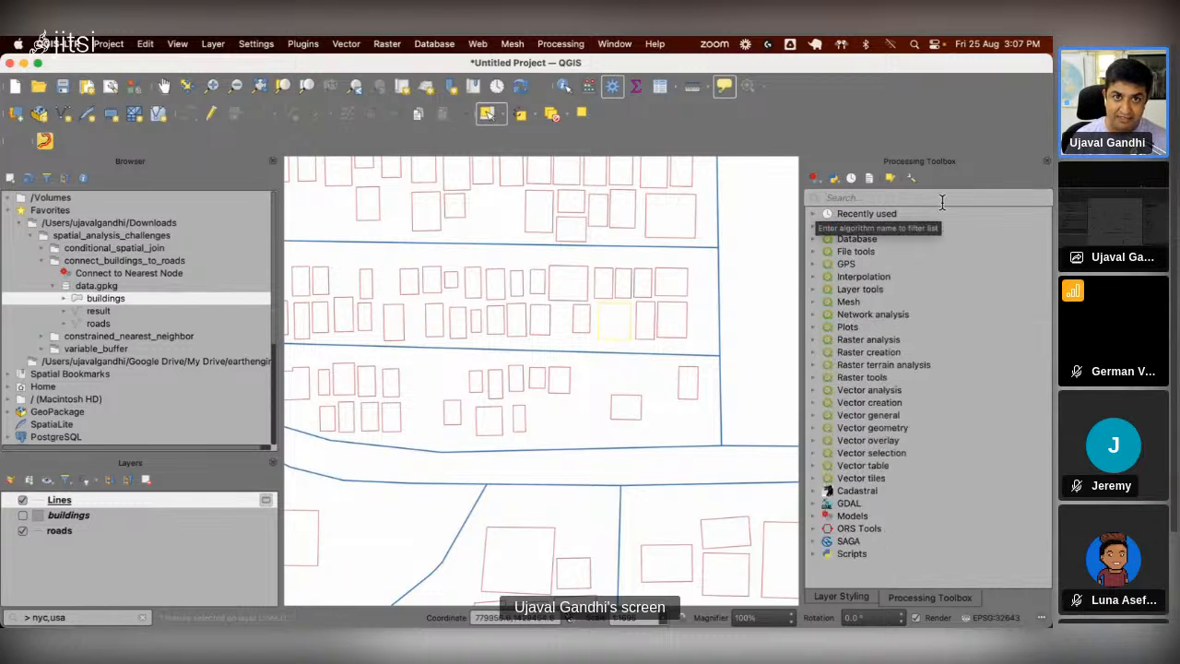
type("explode")
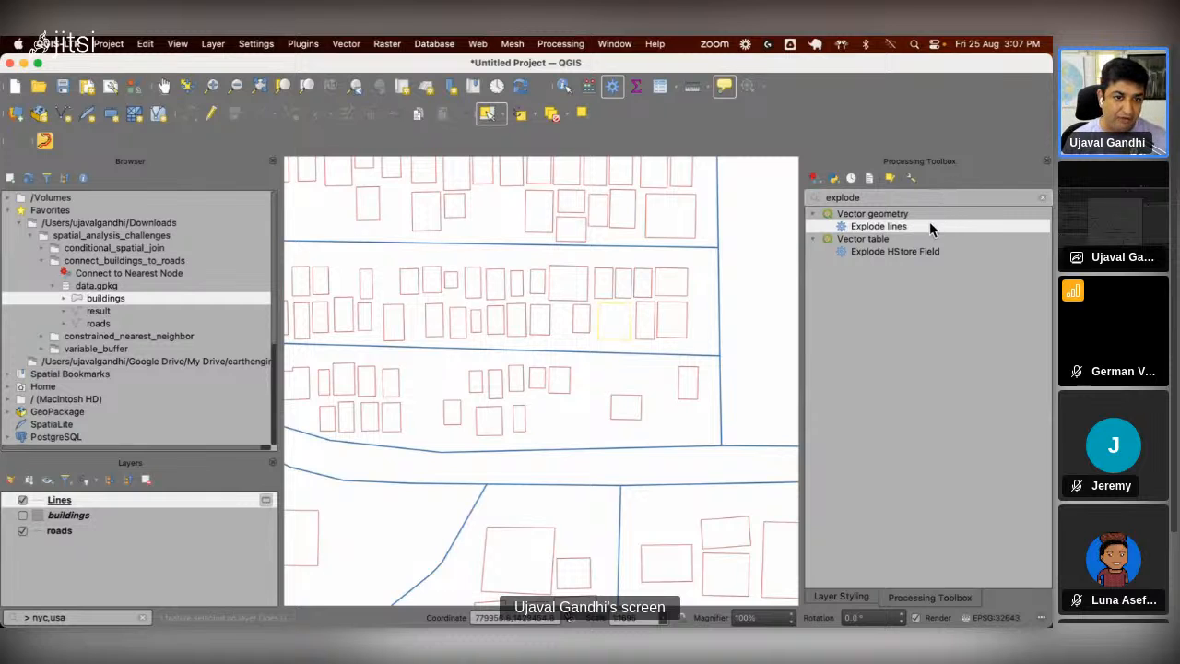
double_click(930, 226)
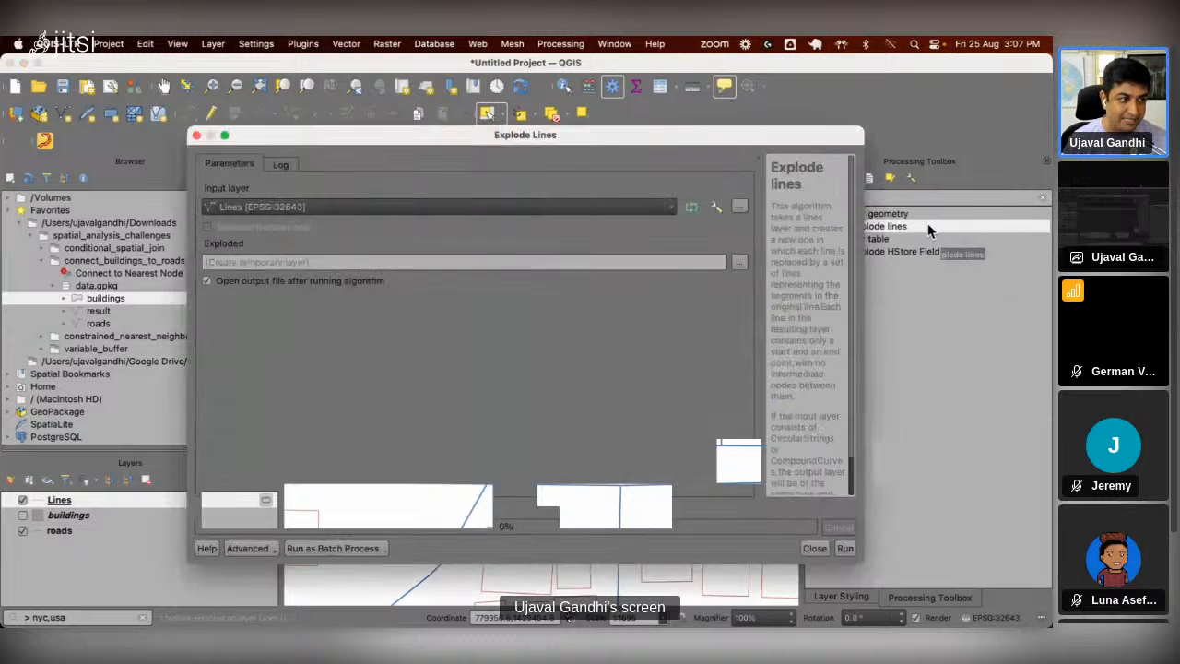
left_click(844, 548)
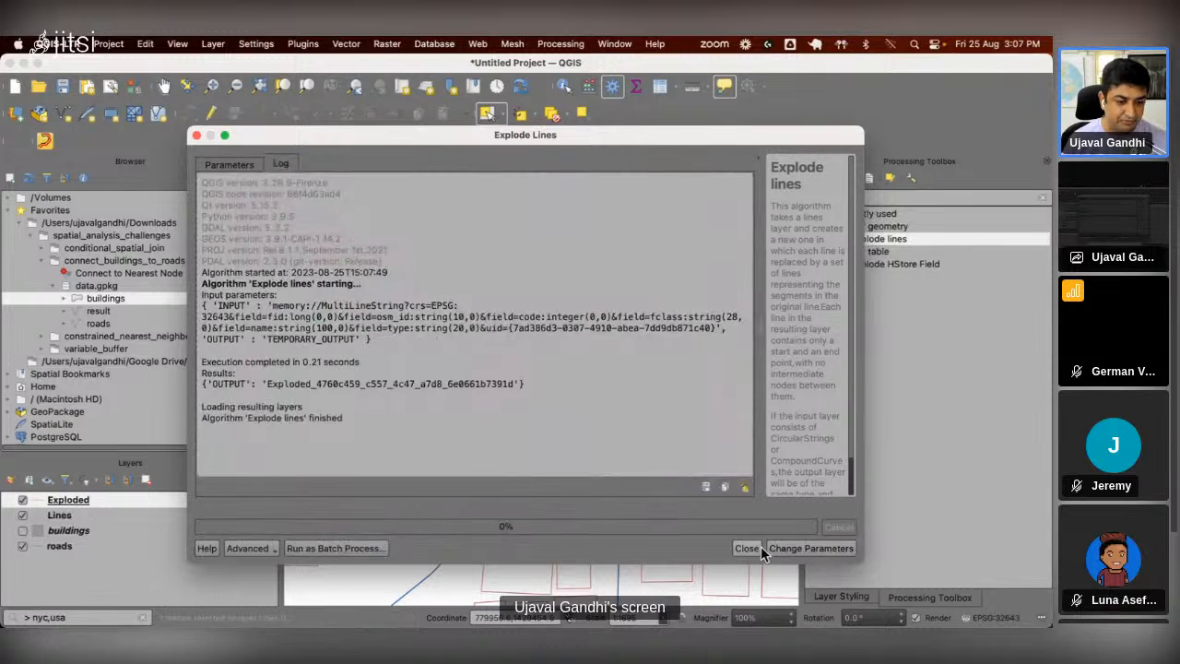
left_click(755, 548)
left_click(23, 516)
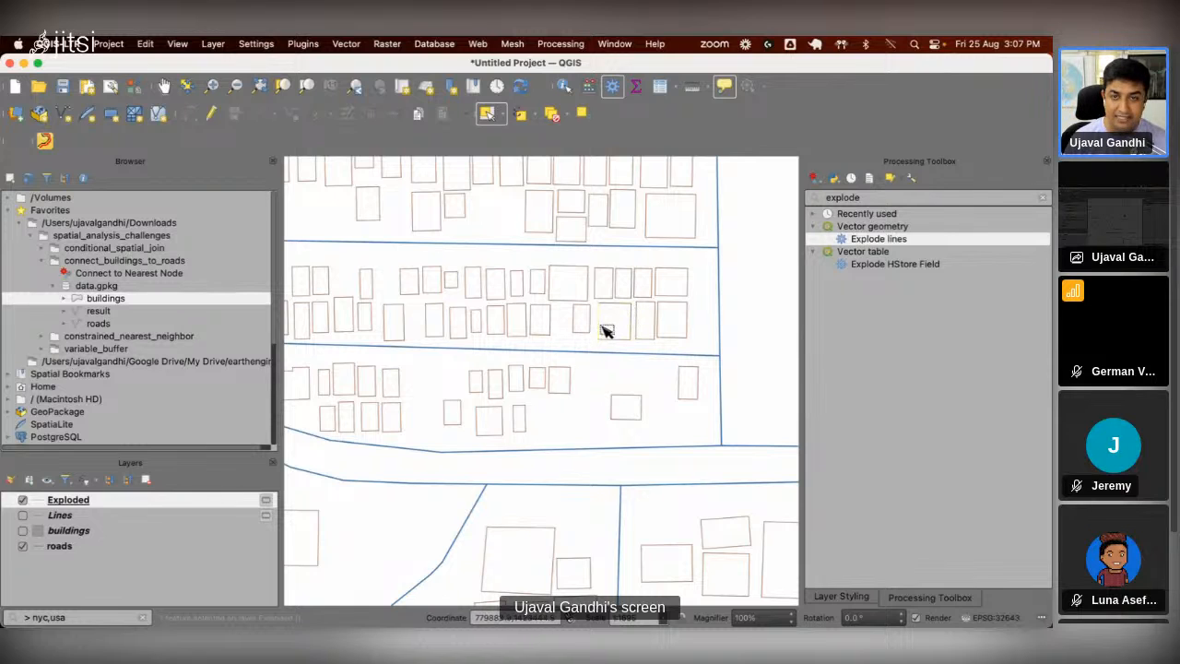
Step: Create centroids of the Exploded segments as a temporary layer, for all features
left_click(919, 197)
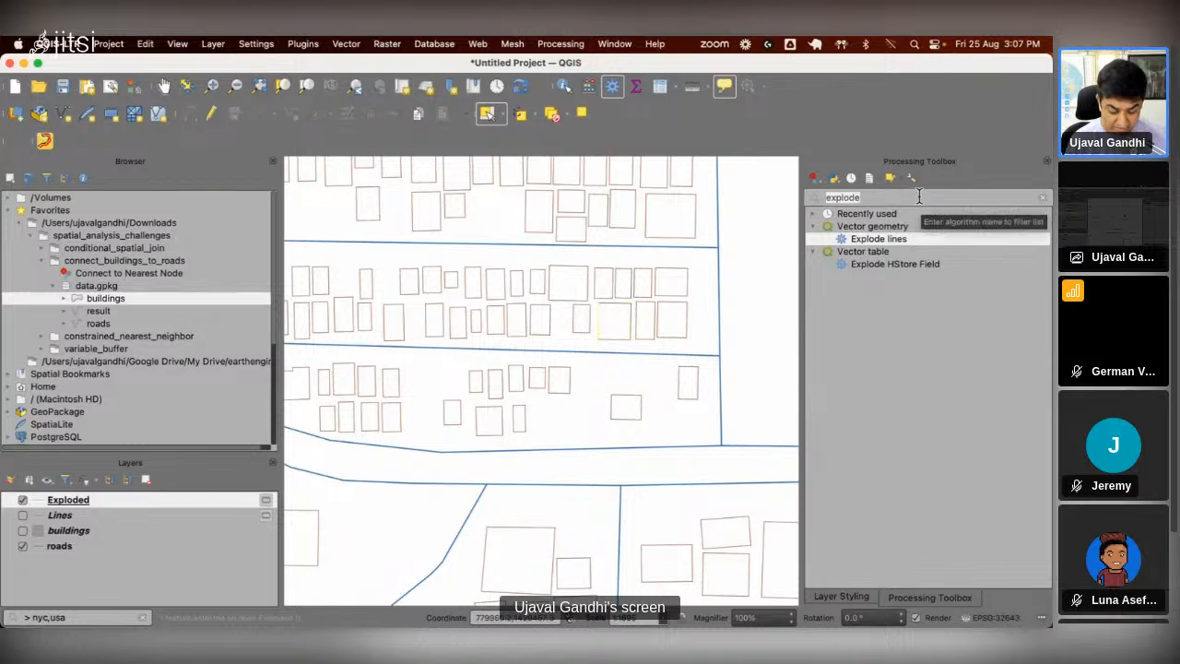
type("centroi")
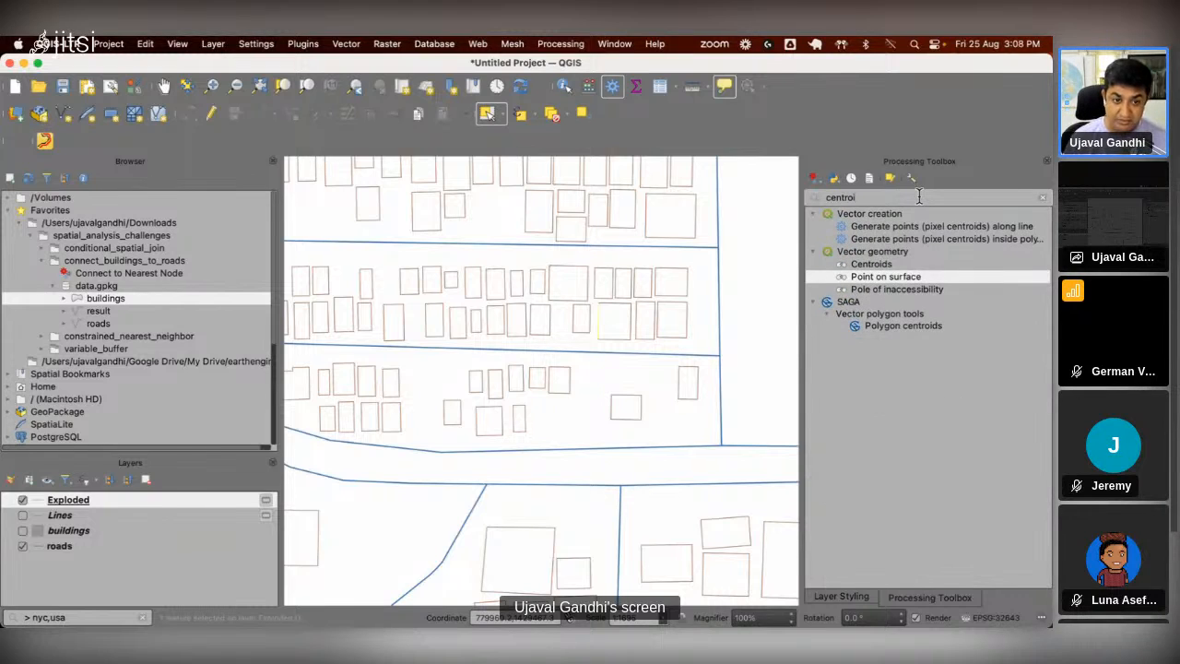
double_click(933, 264)
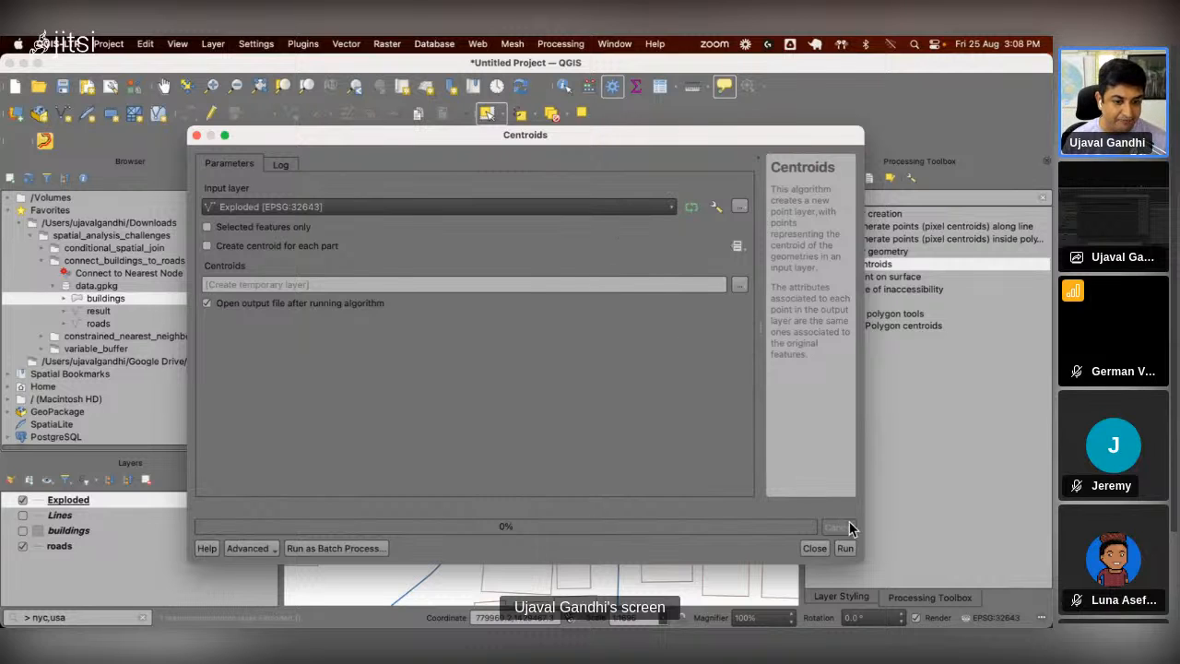
left_click(846, 549)
left_click(746, 549)
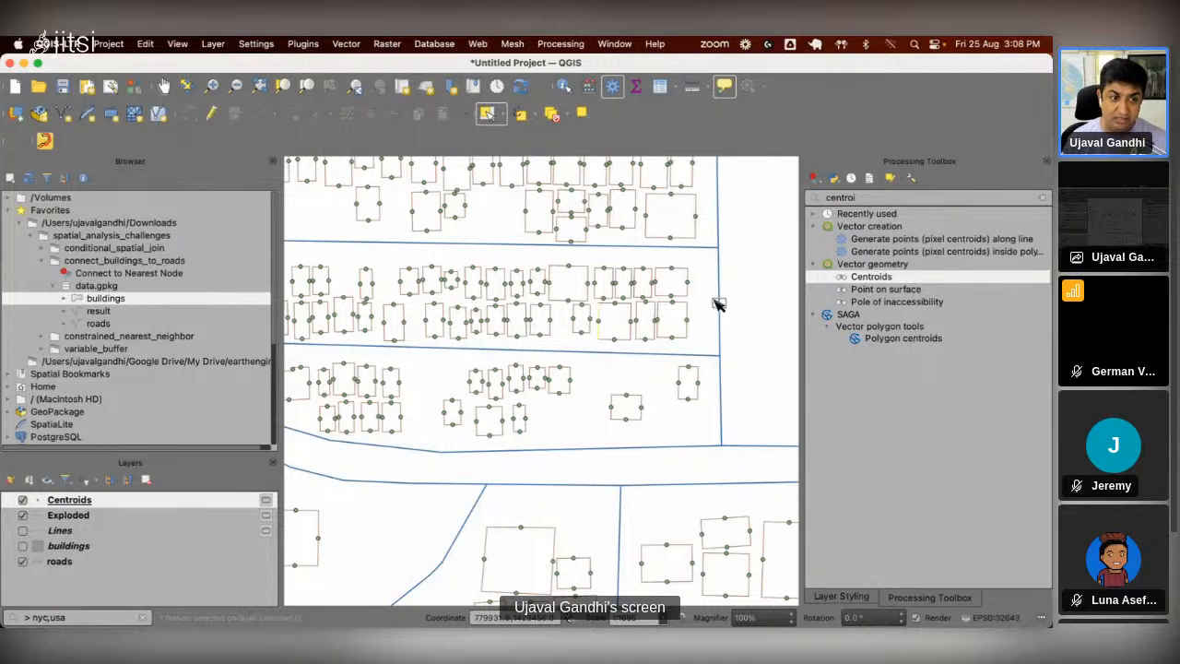
Step: Run Shortest line between features from Centroids to roads, using Distance to Nearest Point on feature and 1 neighbor
left_click(934, 195)
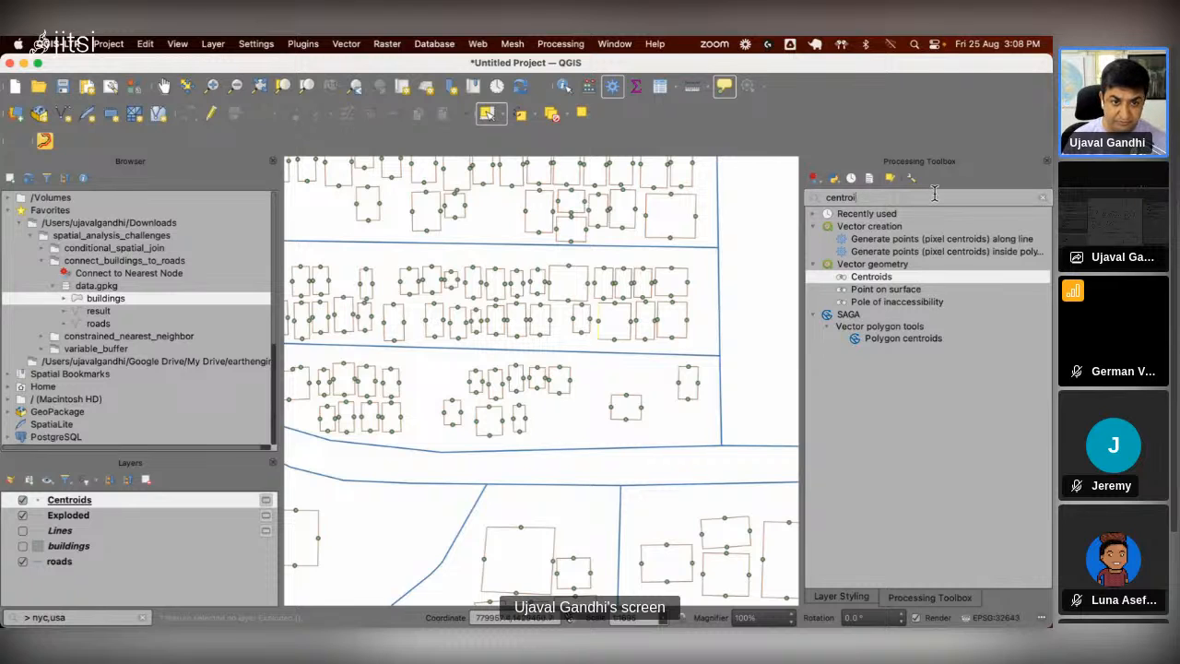
double_click(934, 194)
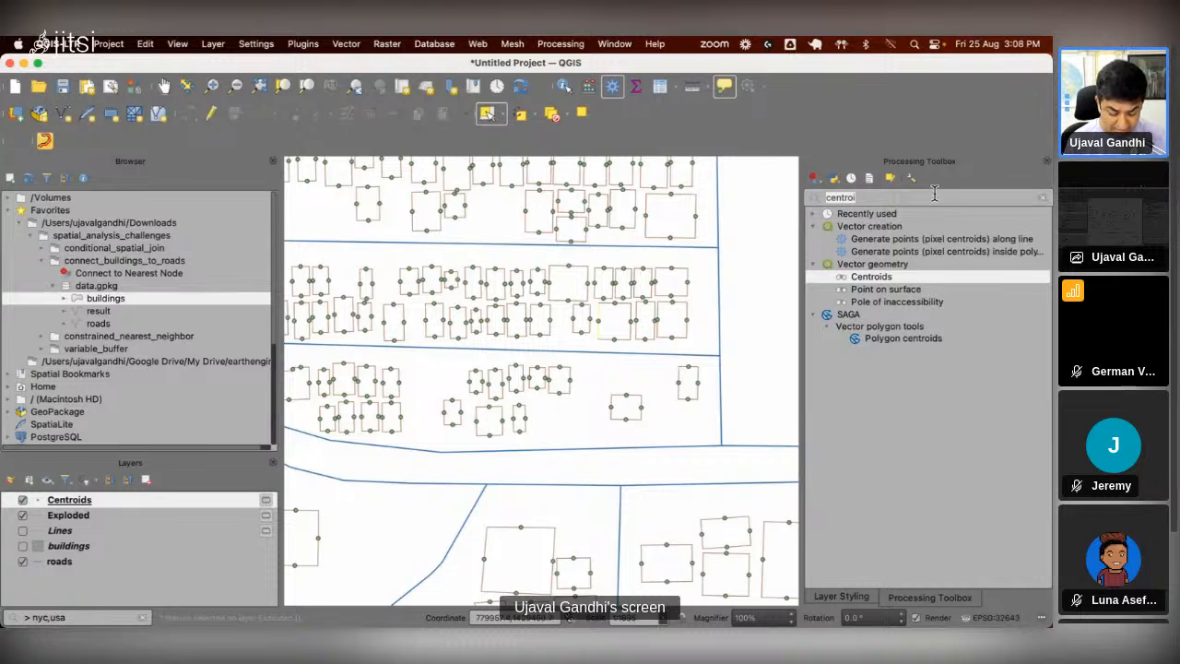
type("shorte")
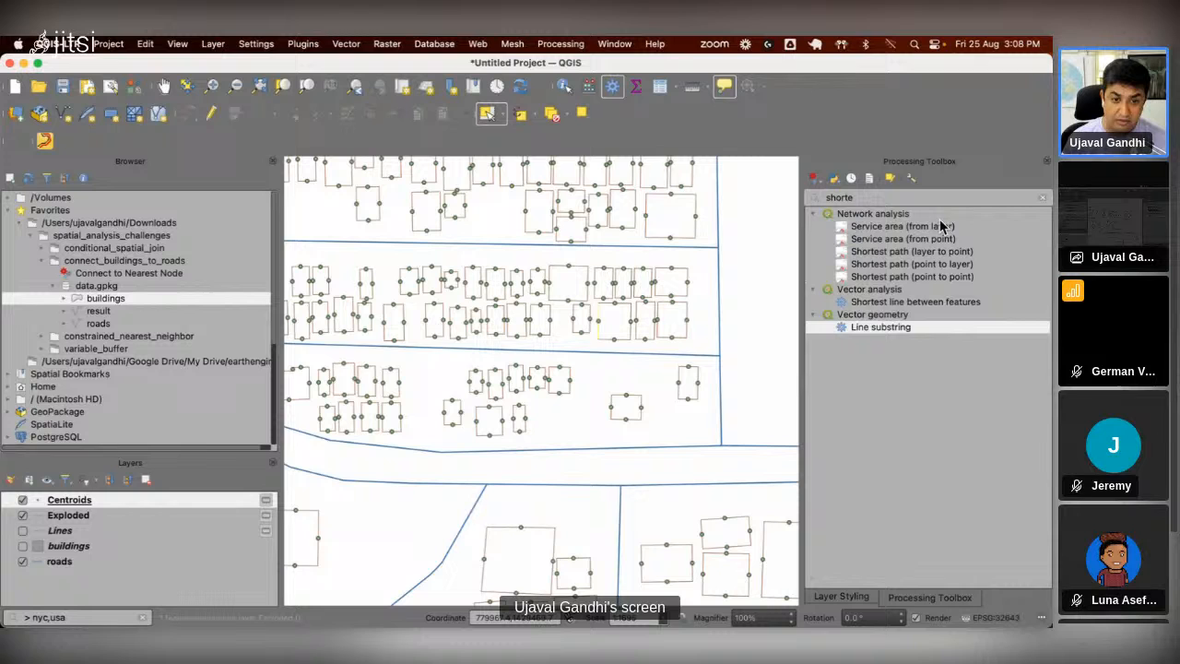
left_click(943, 300)
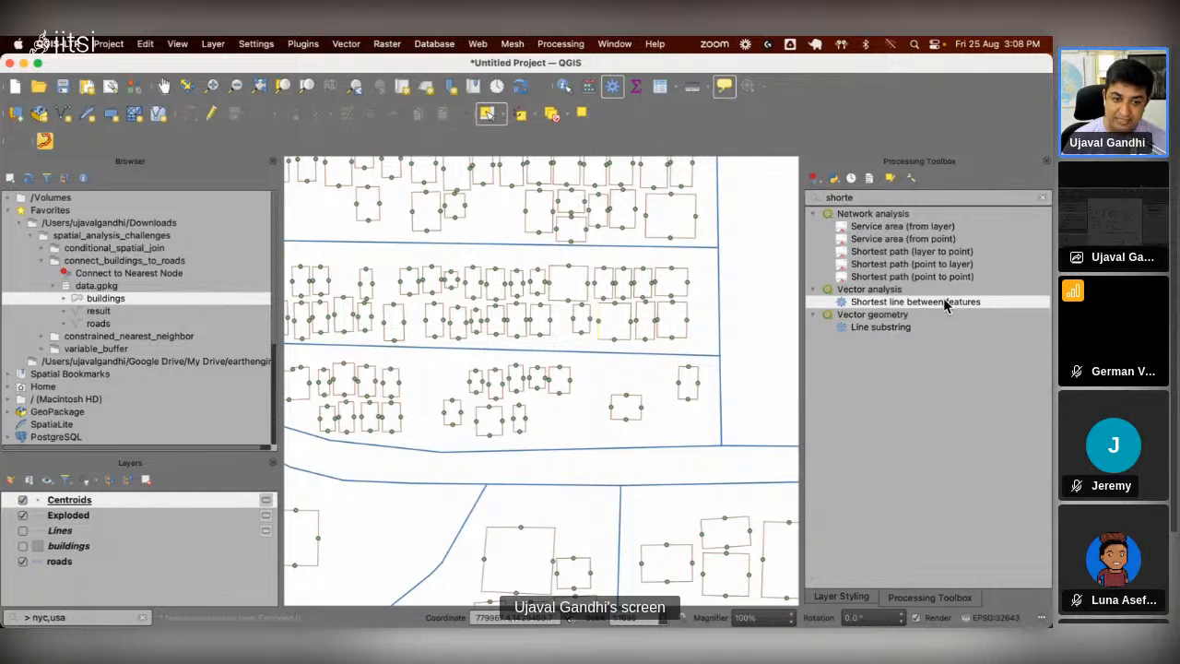
double_click(943, 302)
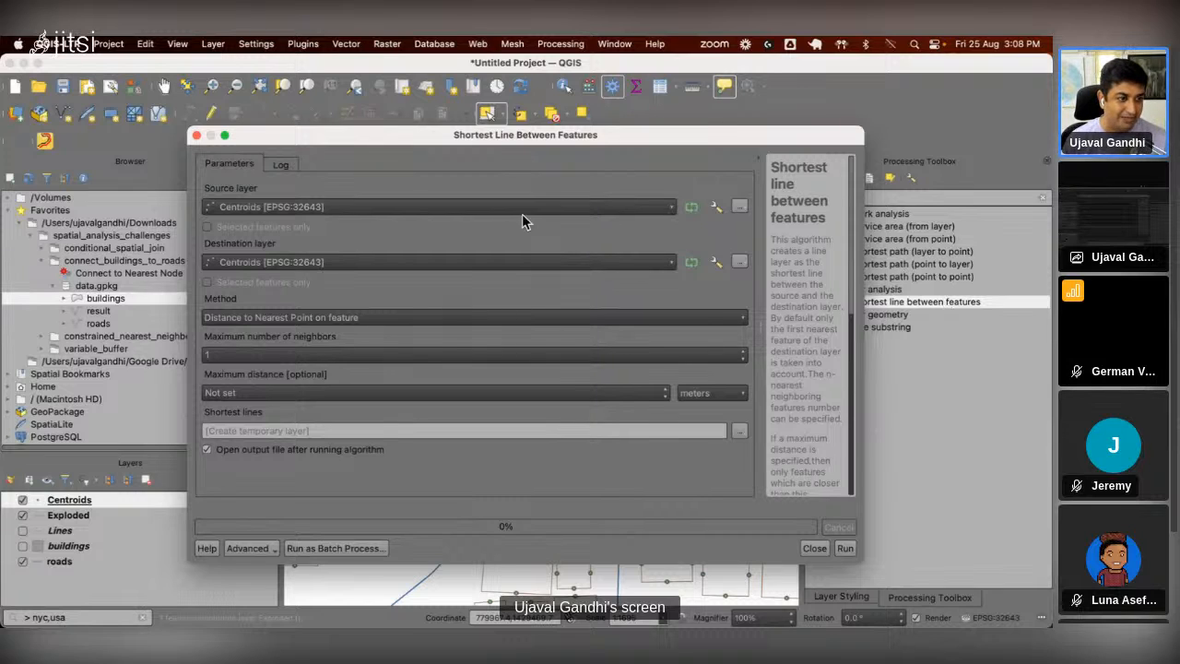
left_click(528, 262)
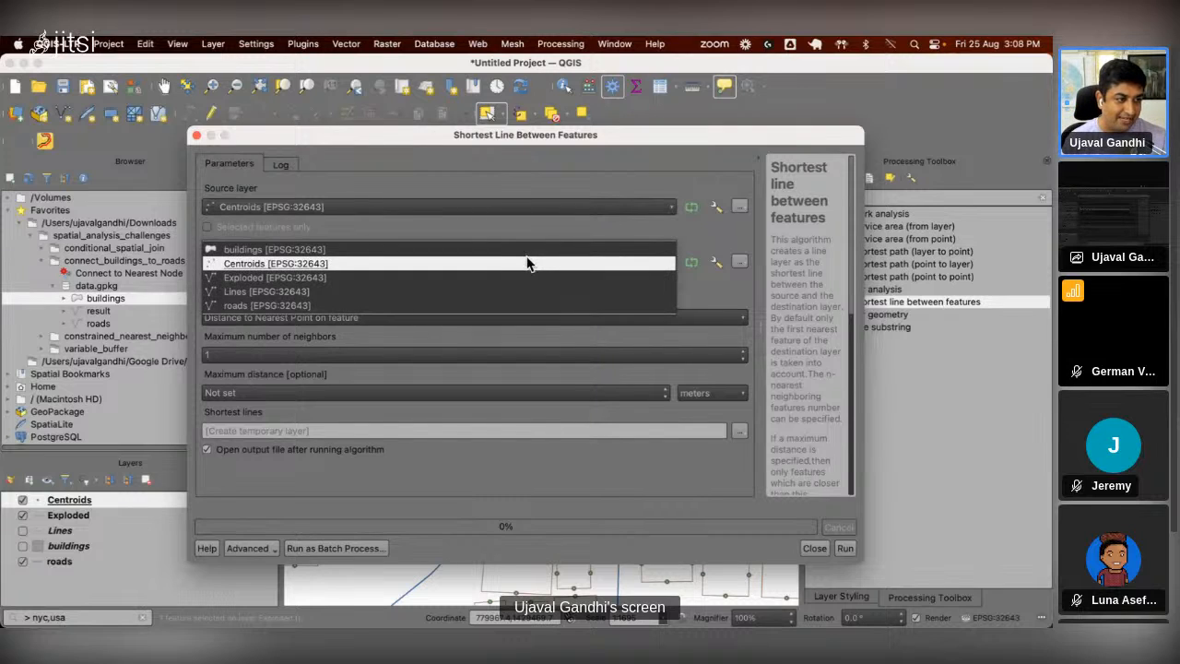
left_click(440, 314)
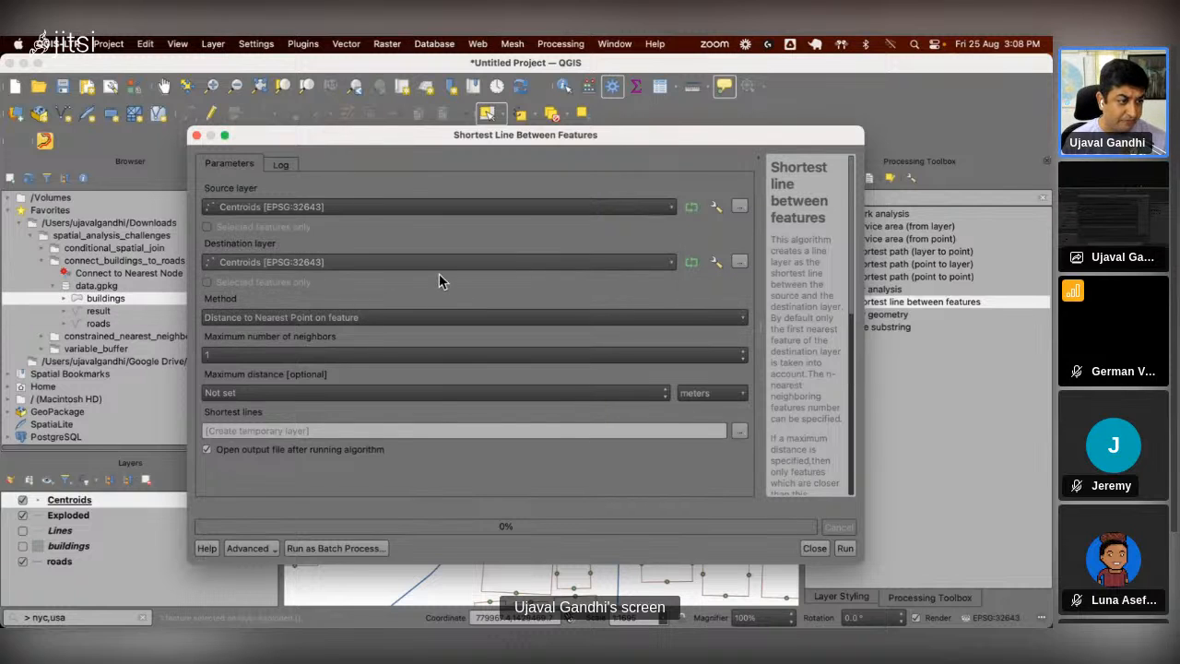
left_click(439, 267)
left_click(317, 302)
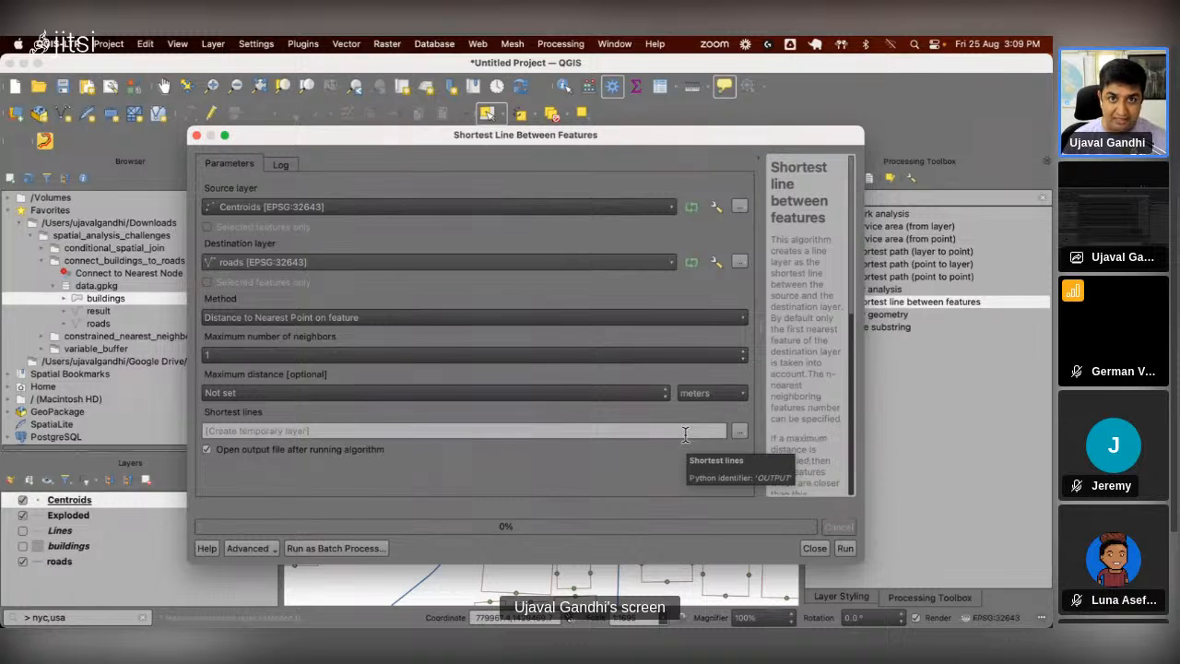
left_click(844, 552)
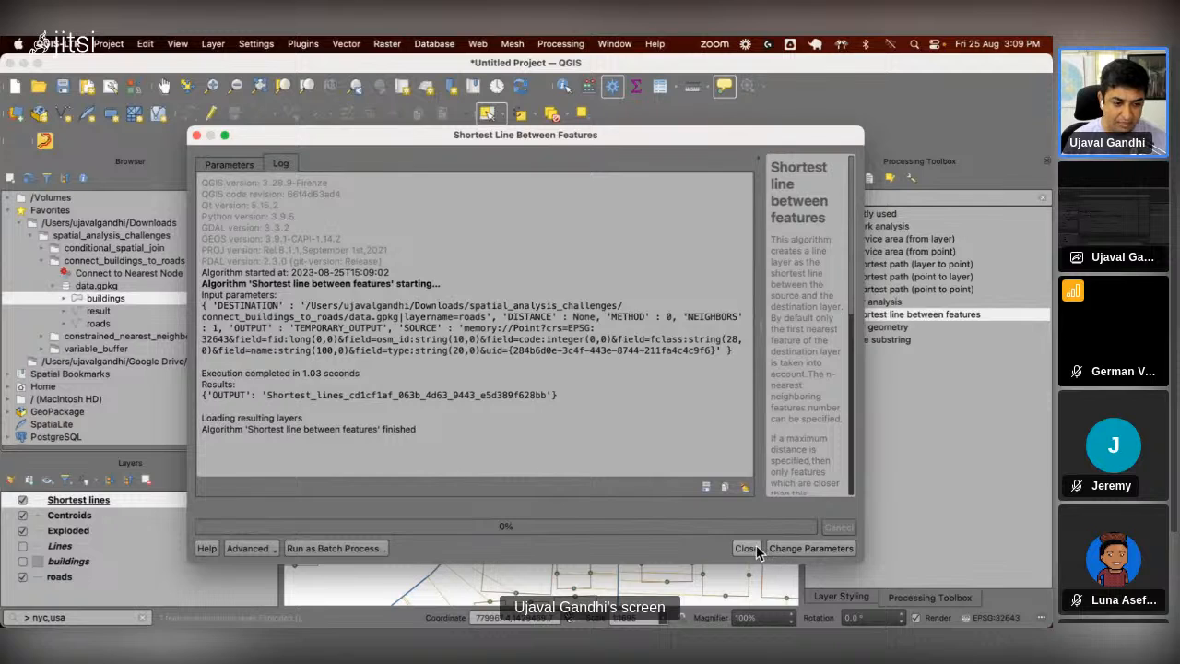
left_click(752, 547)
Step: Inspect the shortest lines on the map and examine the fid and distance columns in their attribute table
scroll(599, 443, "up", 1)
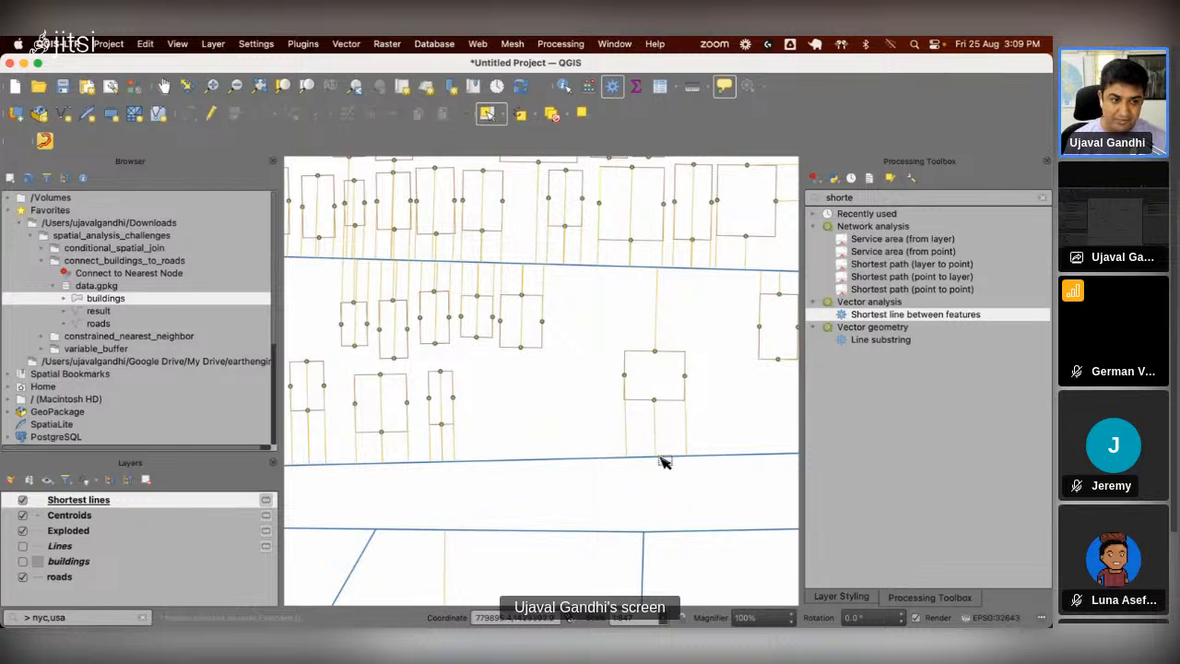
scroll(662, 459, "down", 1)
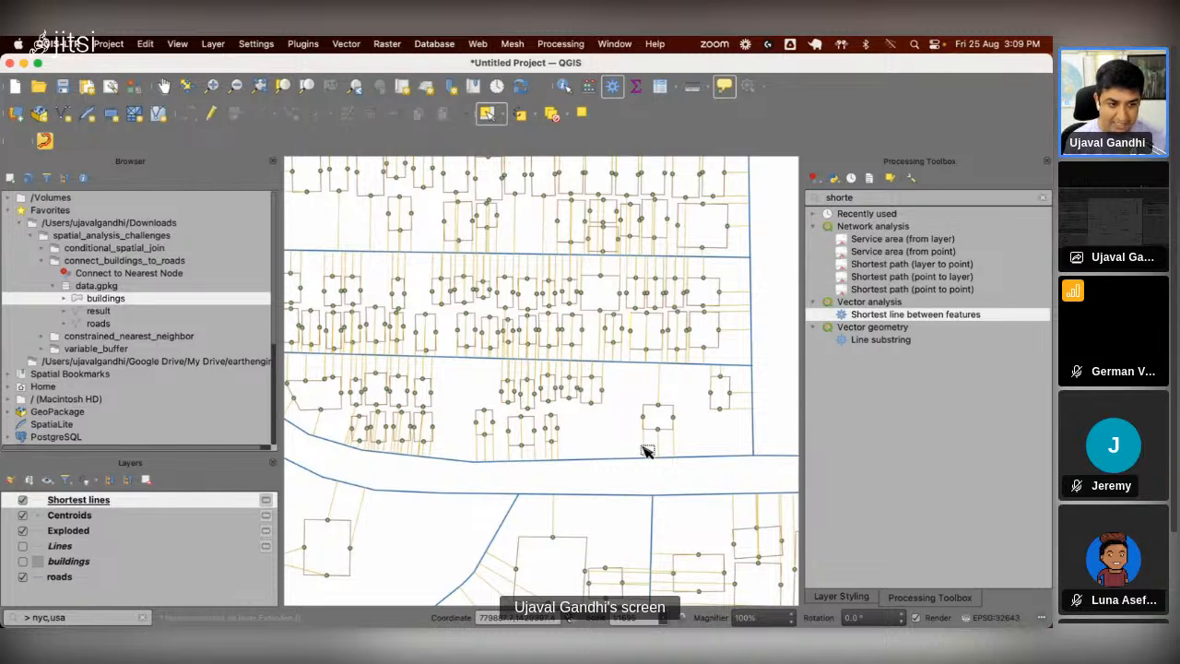
key("F6")
left_click_drag(643, 453, 643, 392)
left_click(362, 474)
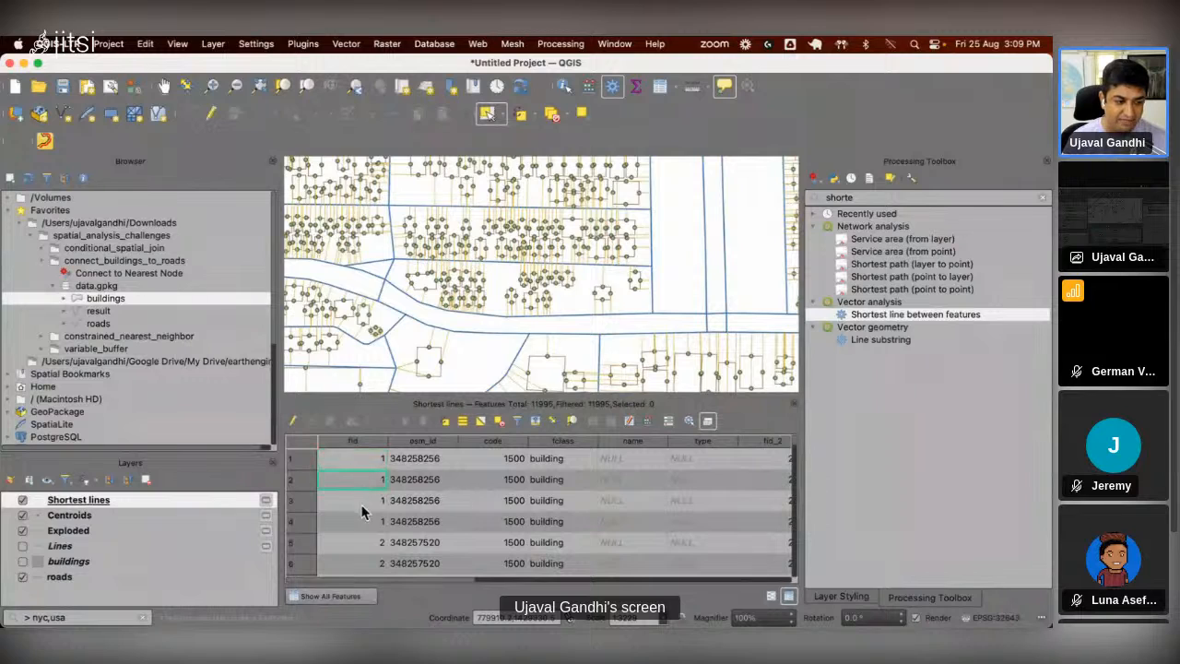
left_click(361, 505)
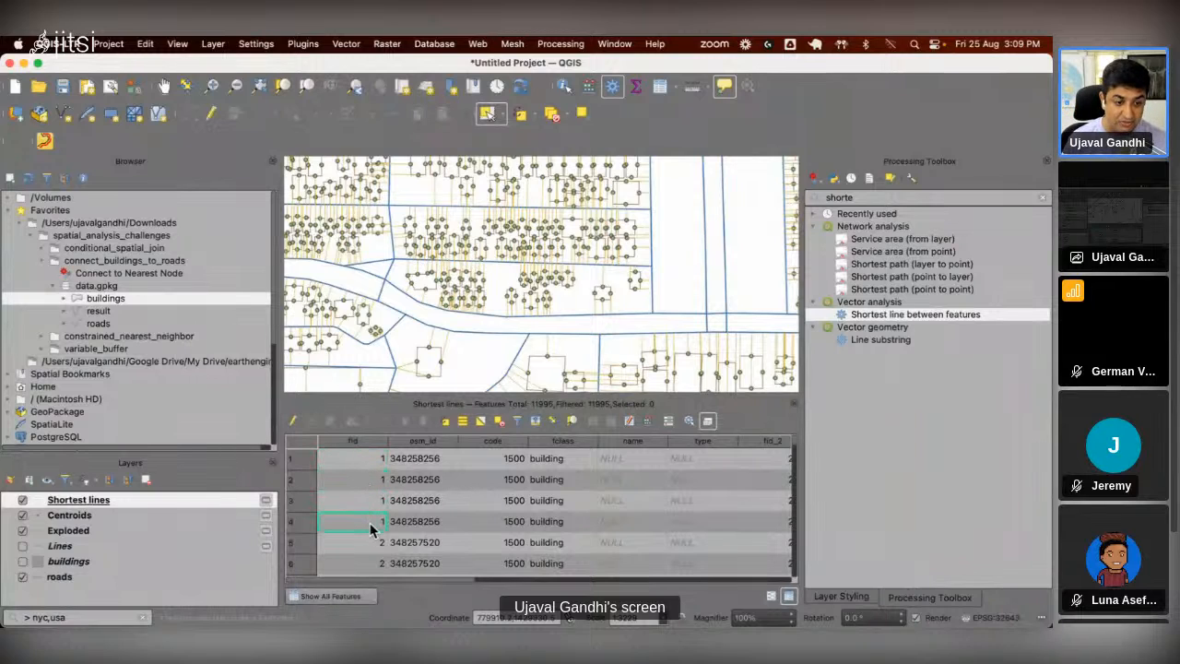
scroll(752, 521, "right", 10)
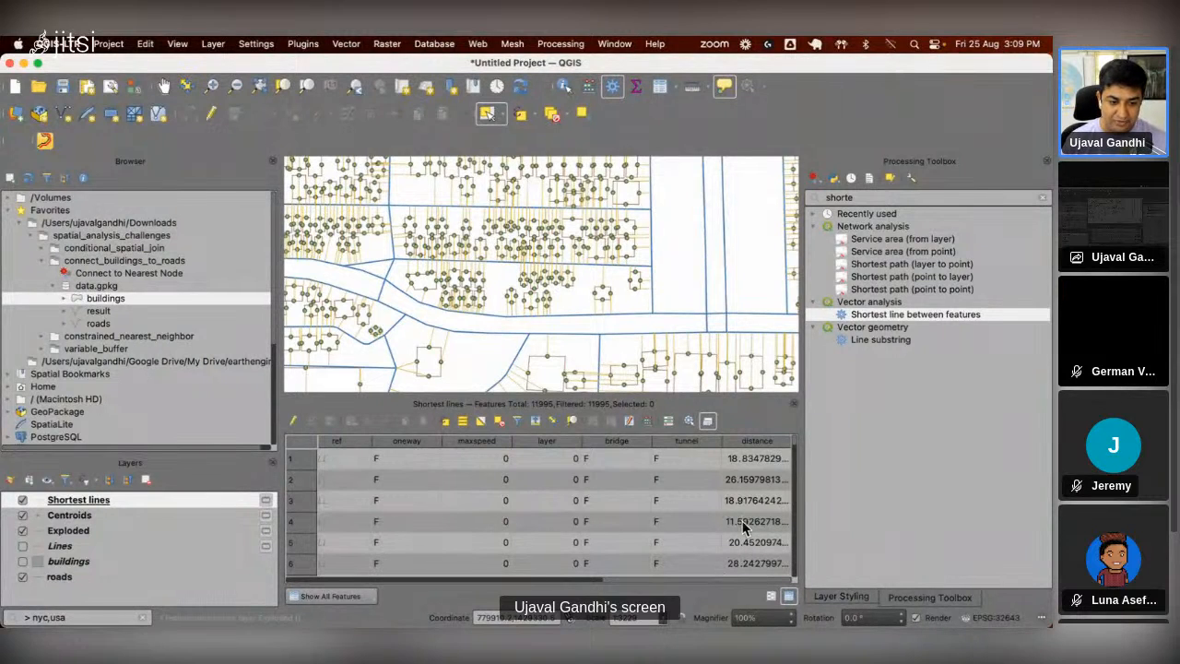
left_click(745, 524)
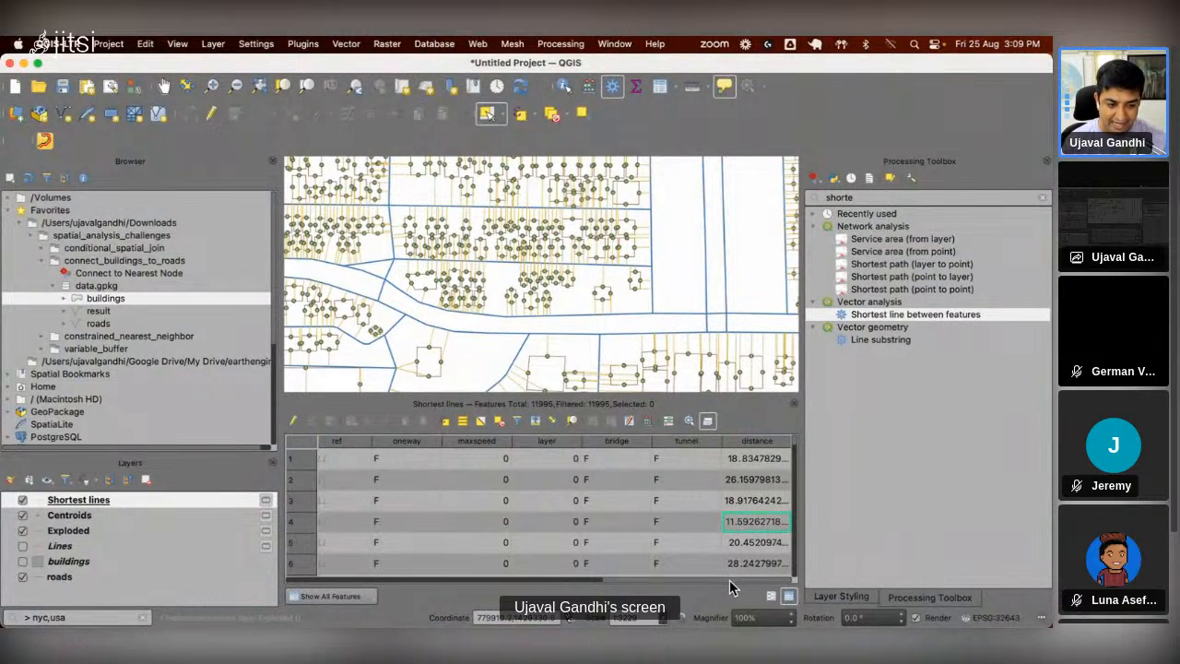
left_click_drag(729, 581, 399, 593)
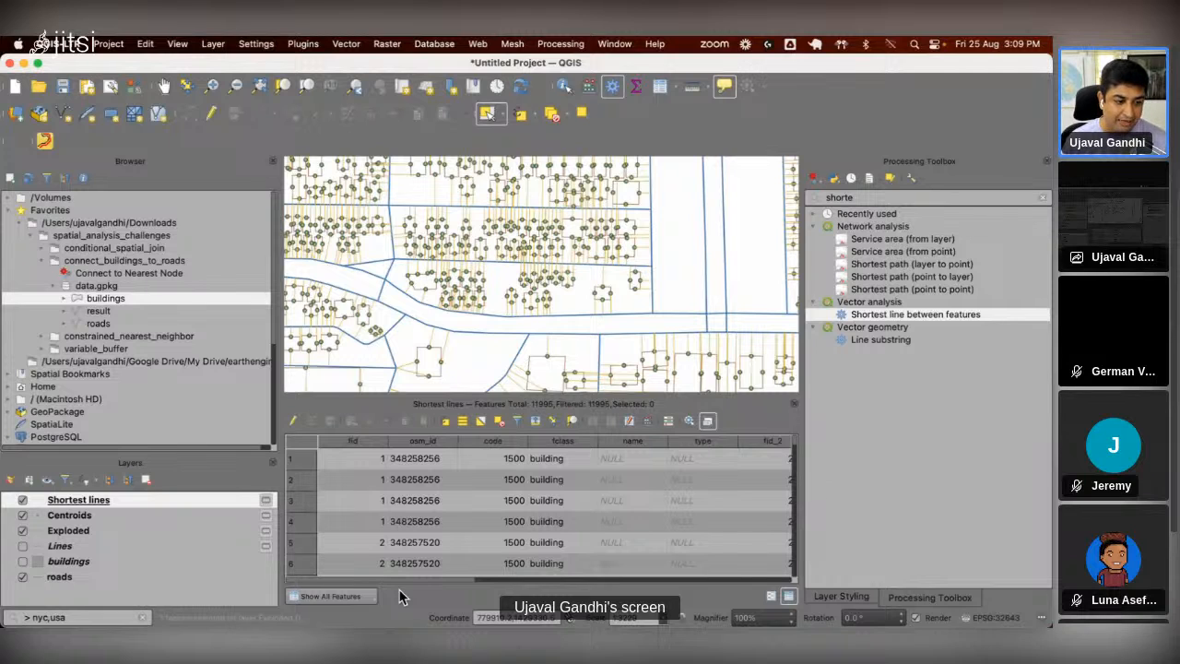
left_click_drag(406, 579, 775, 593)
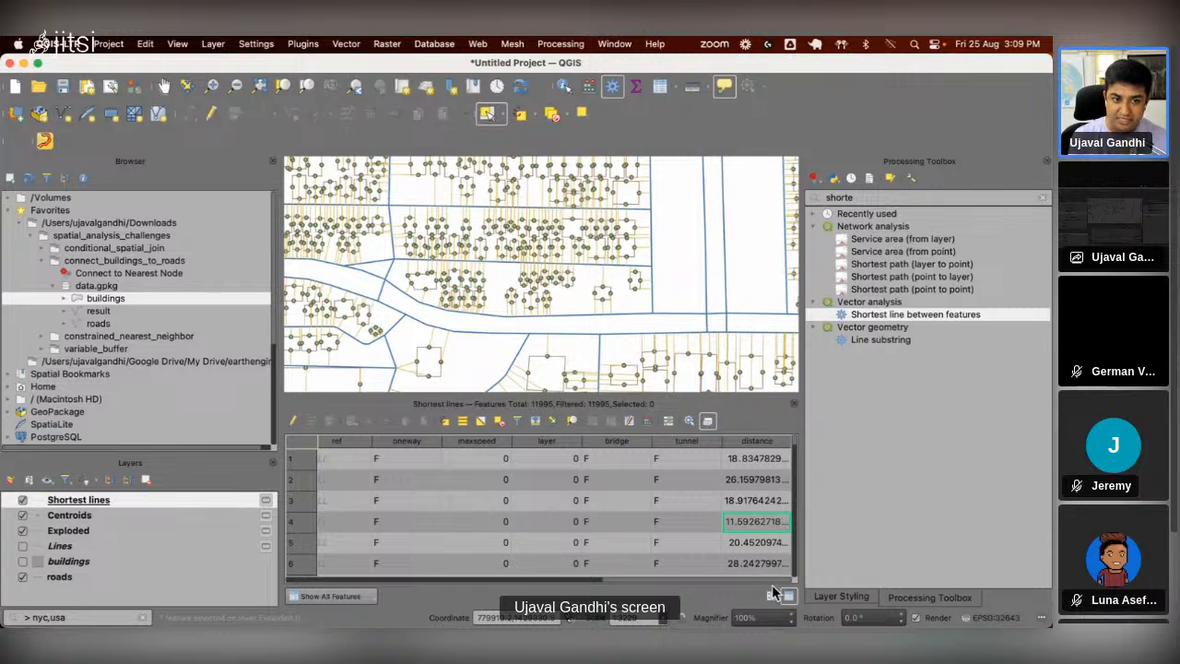
Step: Open Add autoincremental field for the Shortest lines layer, naming the field RANK and starting its values at 1
left_click(1043, 197)
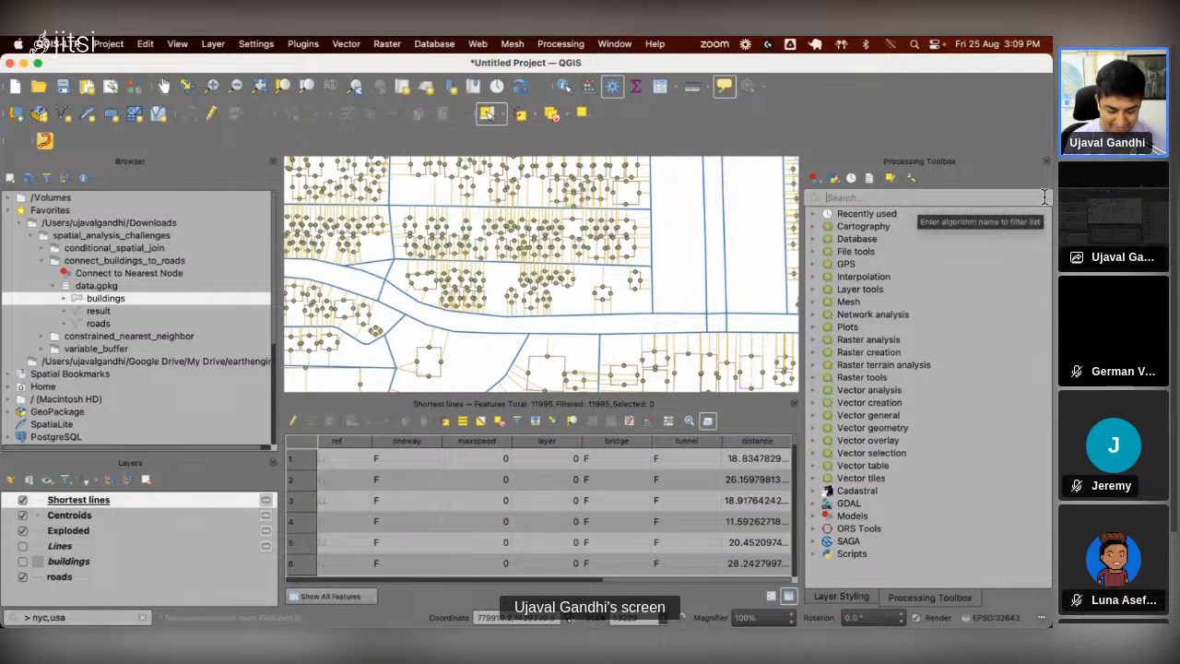
type("add au")
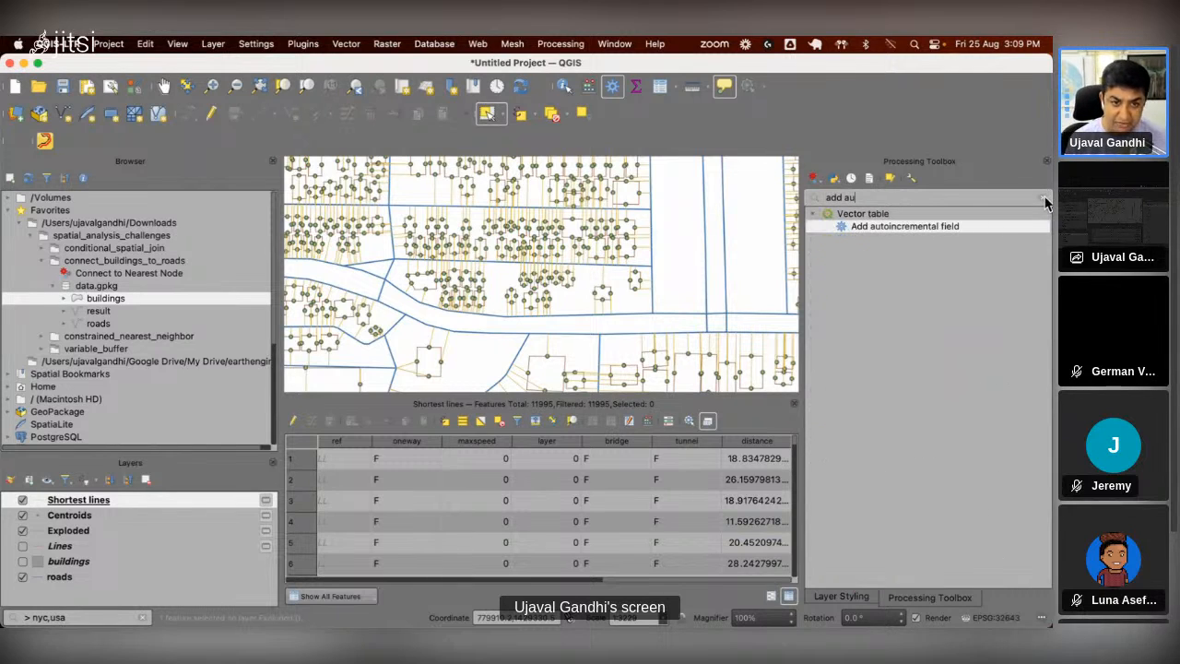
double_click(929, 227)
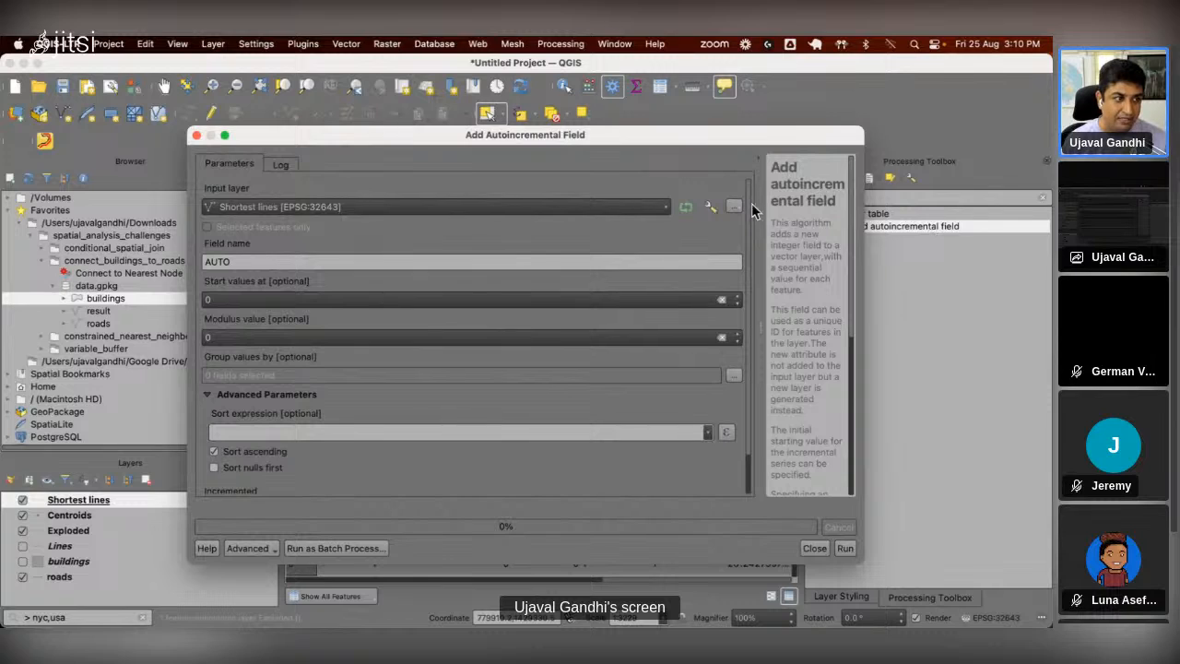
double_click(505, 263)
type("RANK")
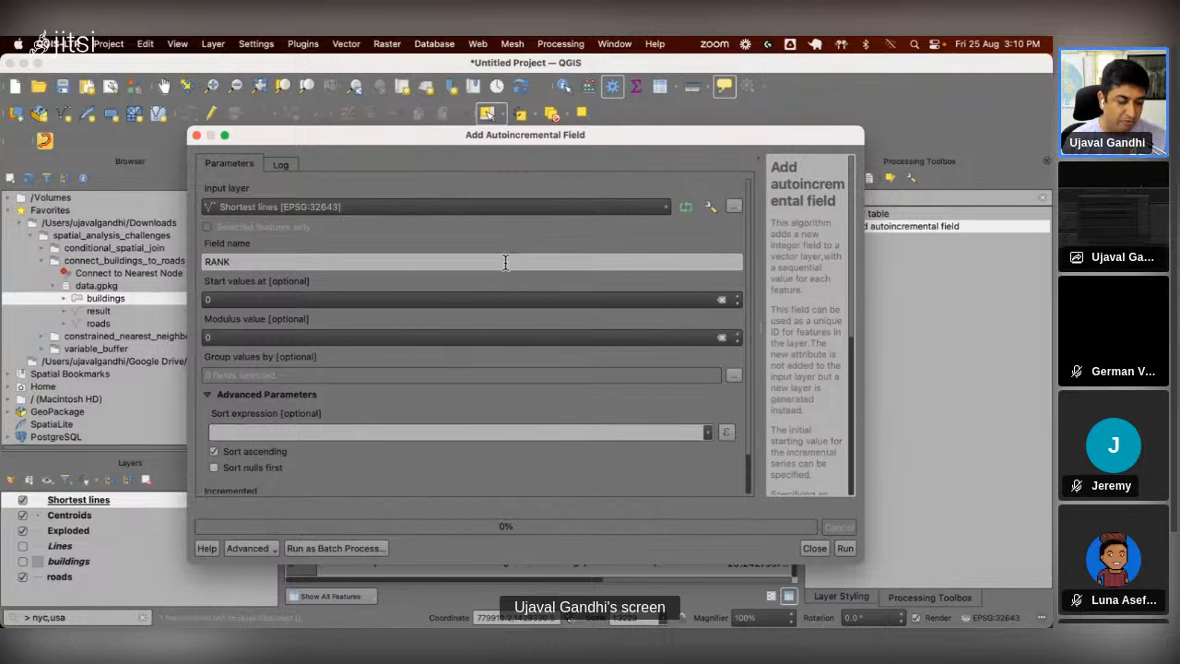
double_click(406, 295)
type("1")
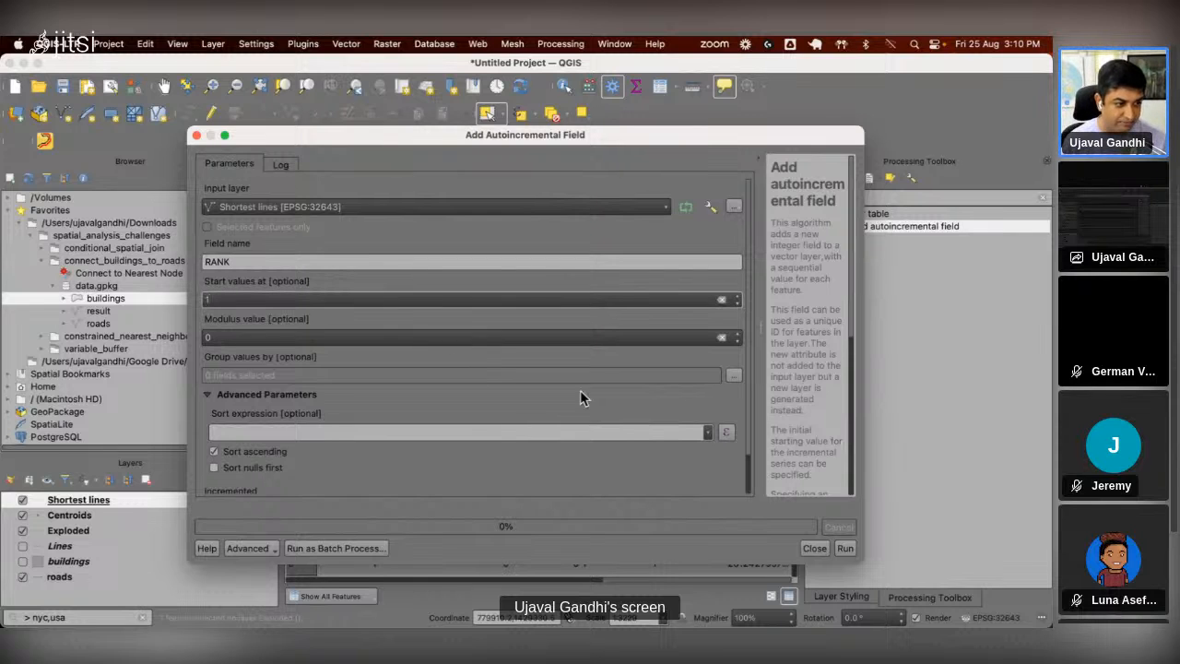
Step: Group the increment values by fid, sort by distance in ascending order, and run the algorithm to a temporary layer
left_click(733, 375)
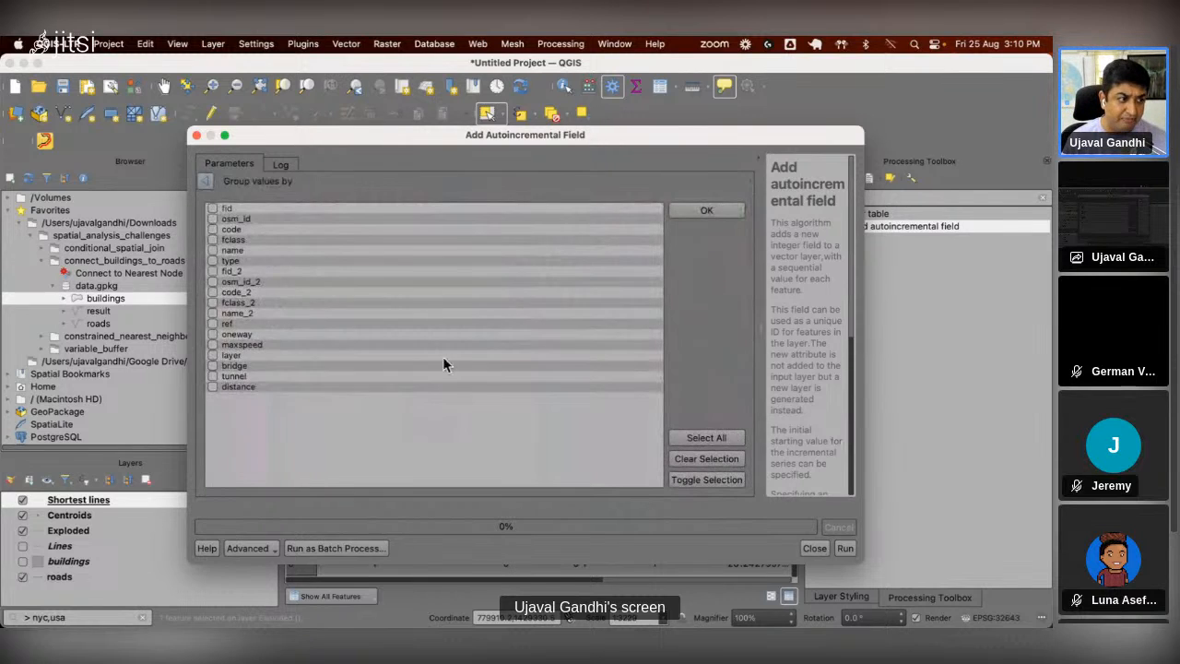
left_click(683, 210)
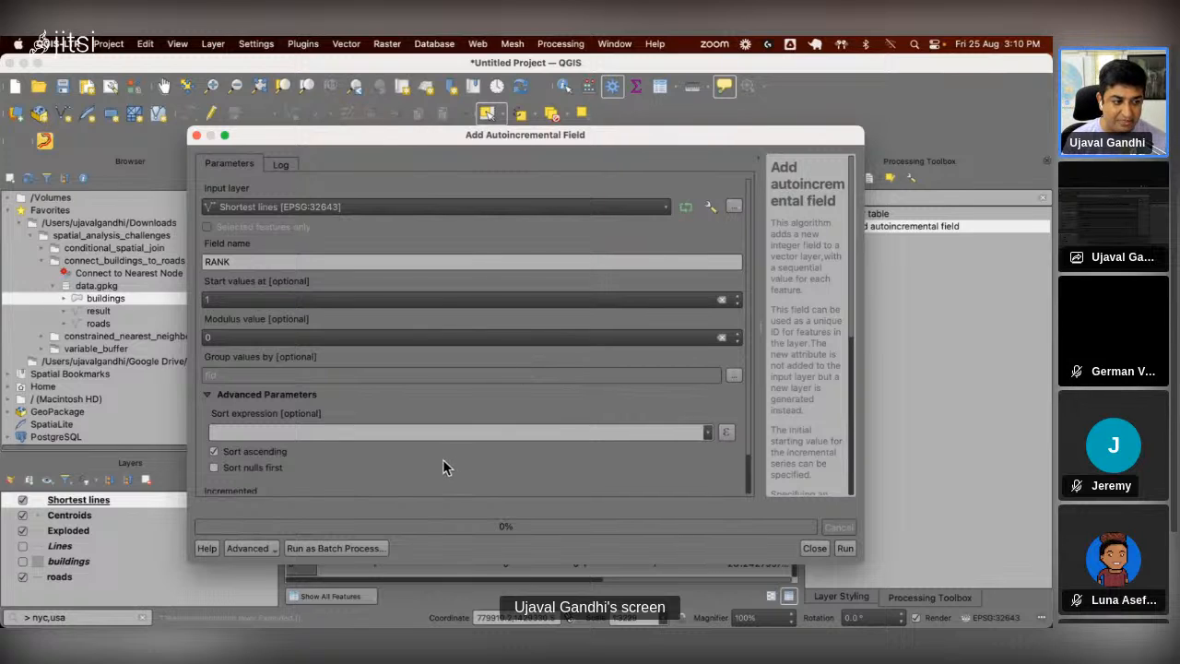
left_click(708, 432)
scroll(476, 556, "down", 10)
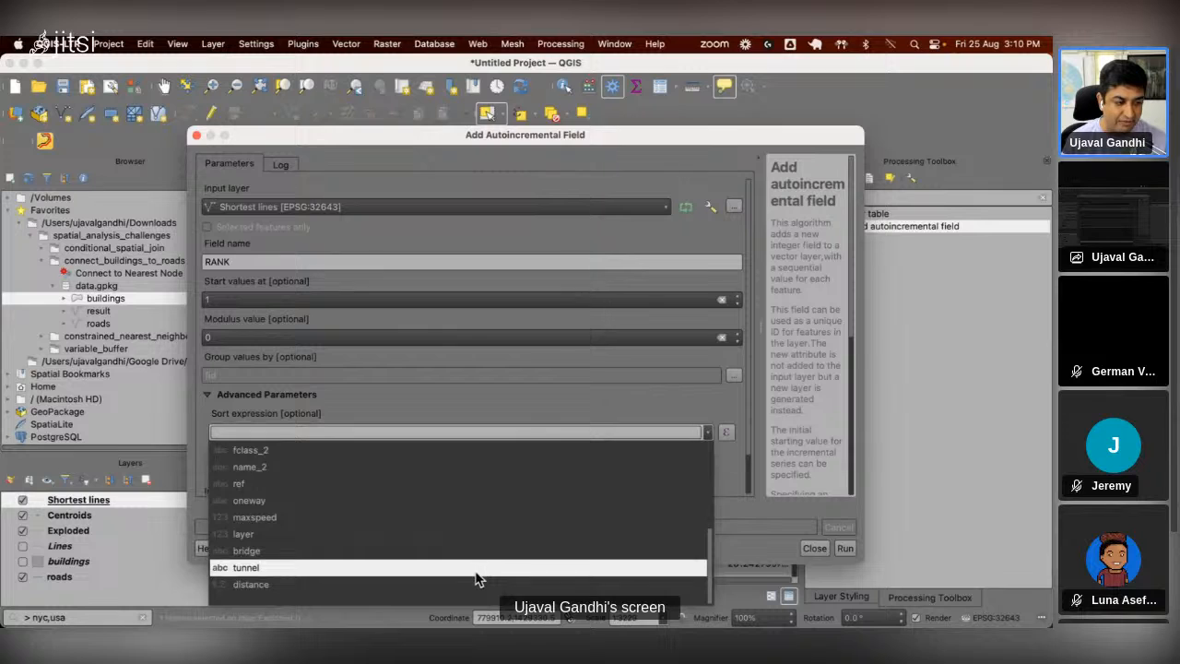
left_click(476, 584)
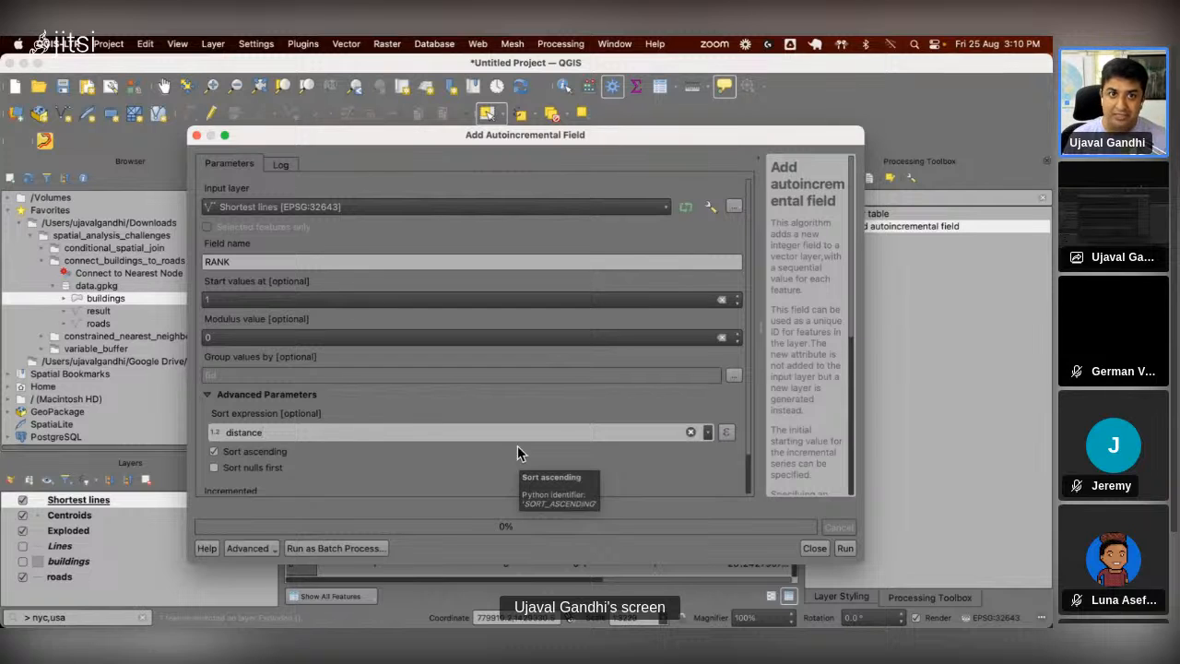
left_click(842, 551)
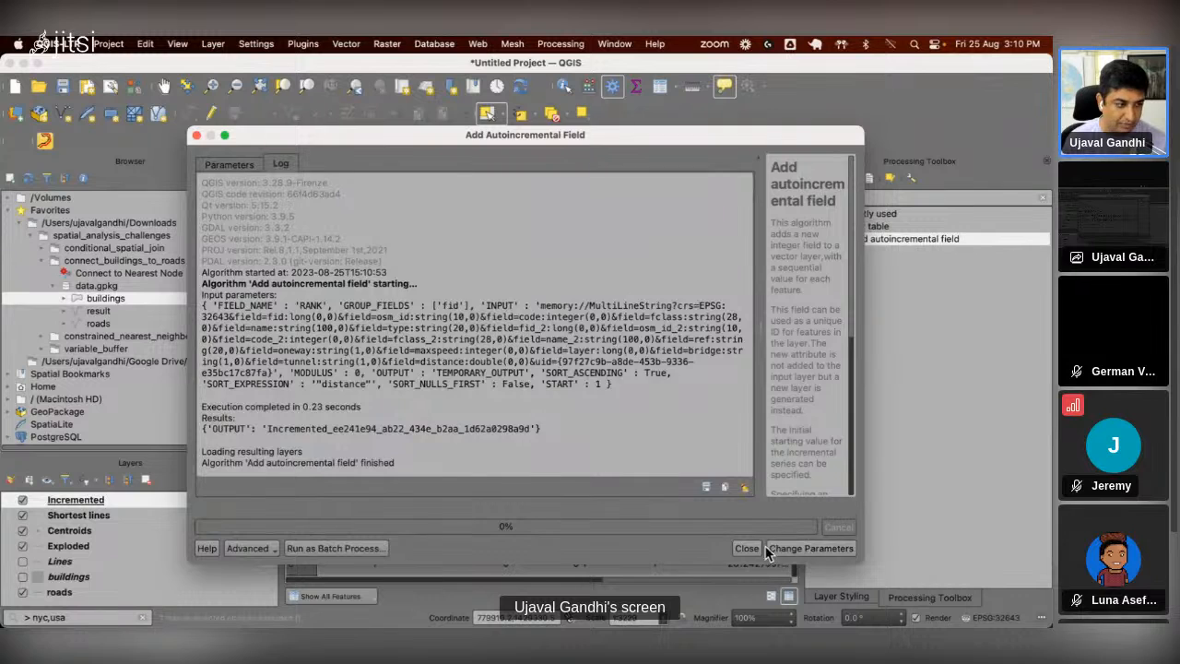
left_click(761, 547)
Step: Examine the fid, distance and RANK columns in the attribute table of the Incremented layer
scroll(758, 546, "left", 10)
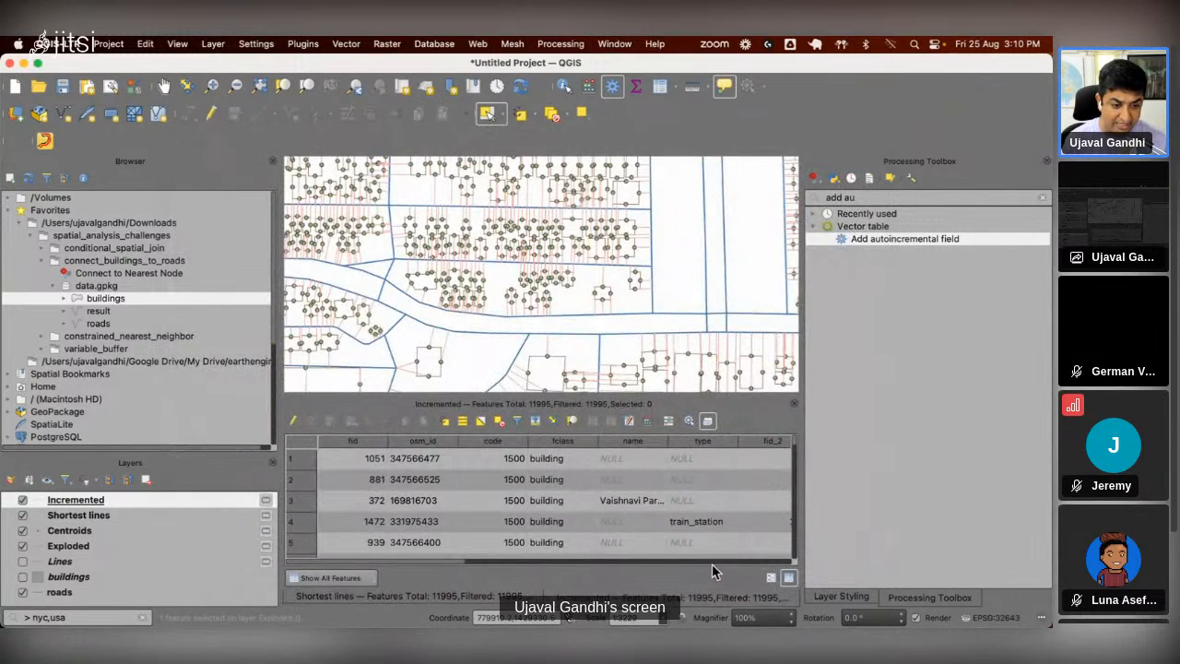
scroll(711, 563, "right", 10)
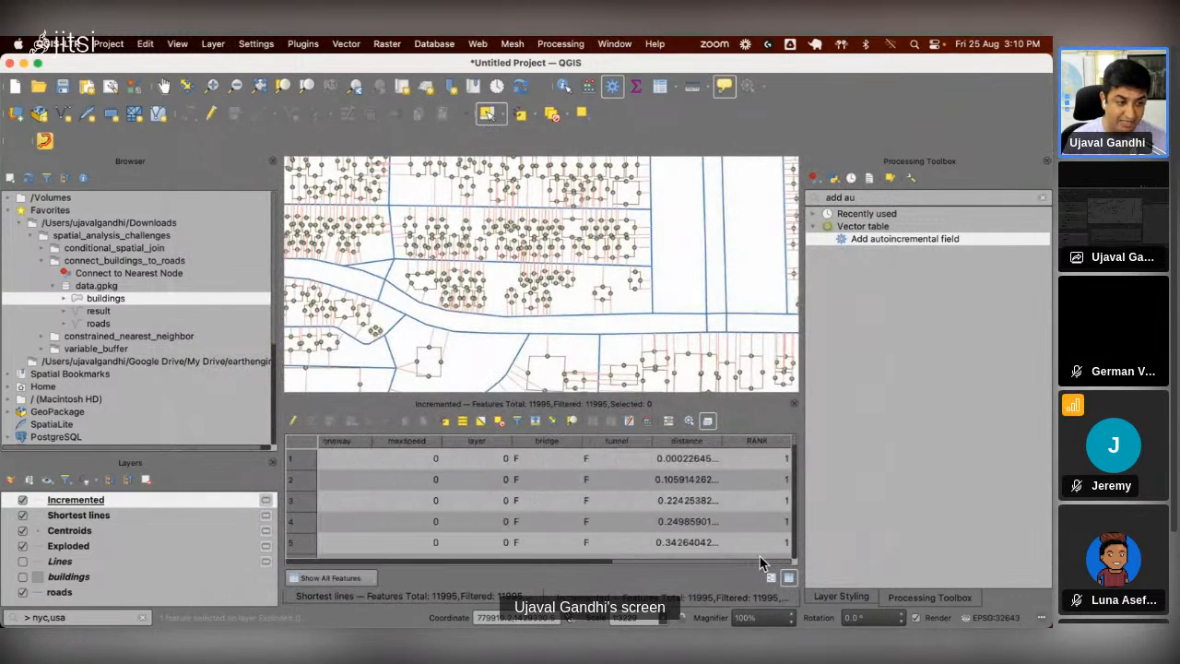
scroll(439, 559, "left", 10)
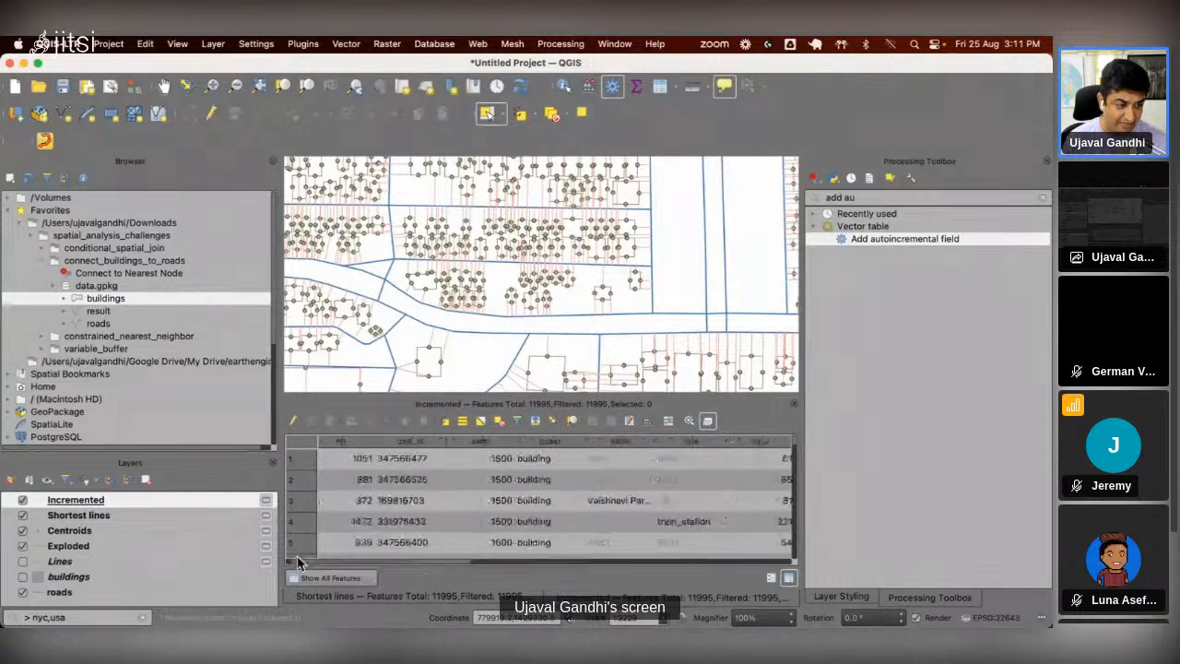
left_click_drag(298, 561, 707, 562)
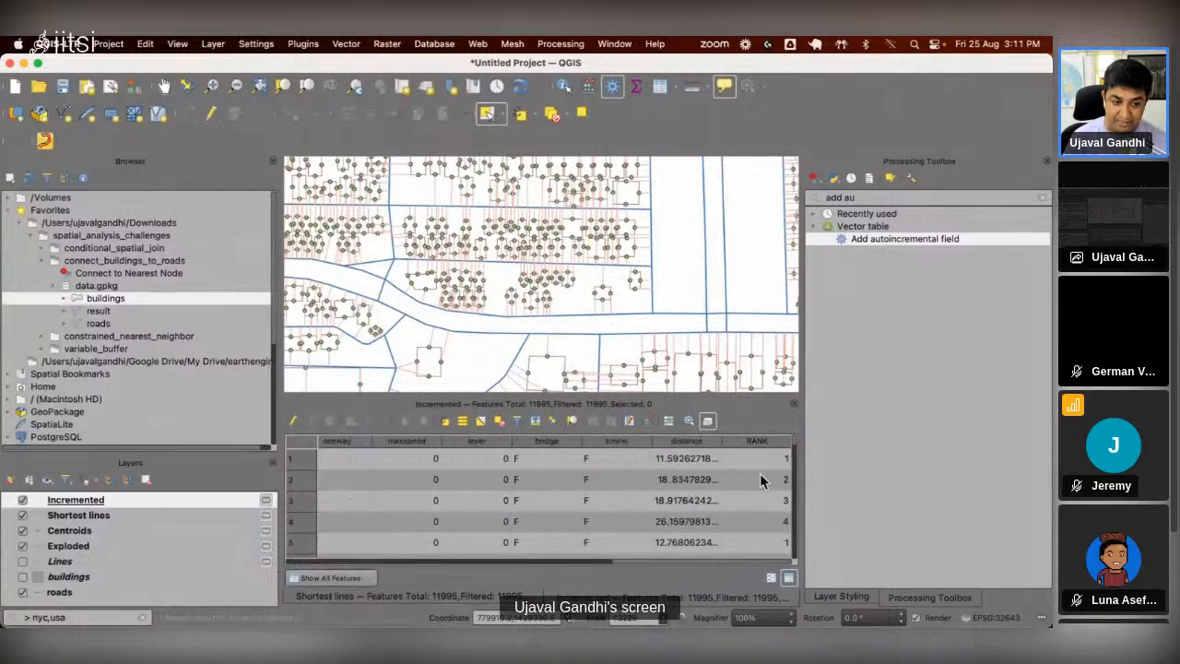
left_click(657, 464)
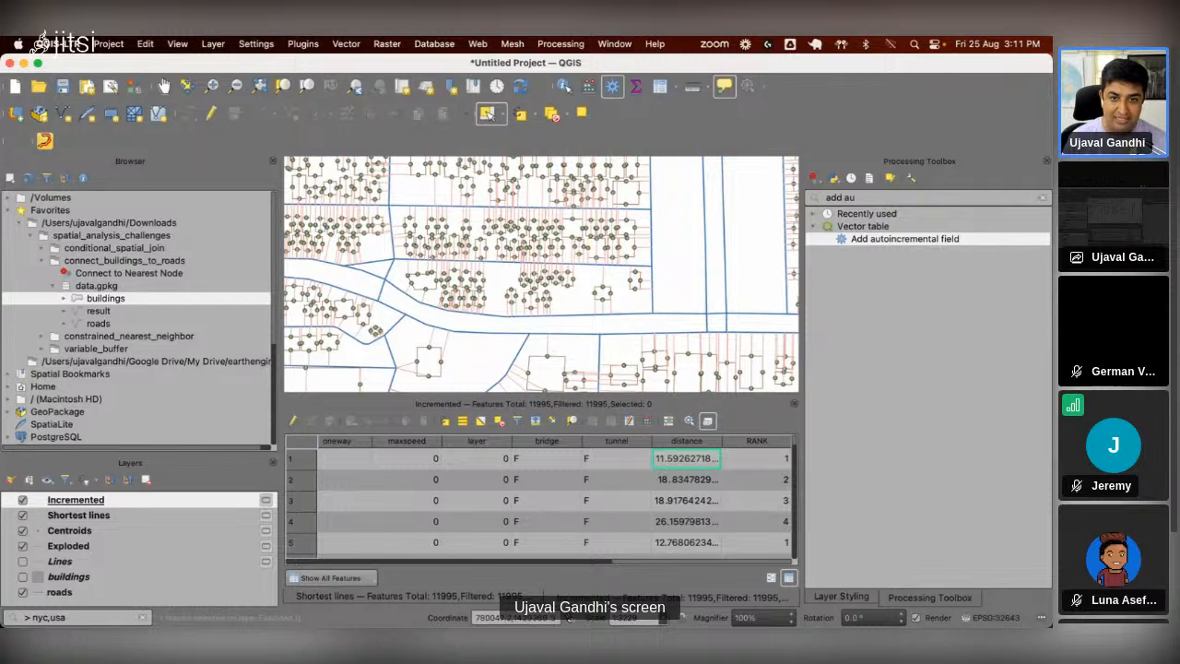
Step: Run Extract by attribute on the Incremented layer to keep the lines whose RANK = 1, as a temporary layer
left_click(1042, 196)
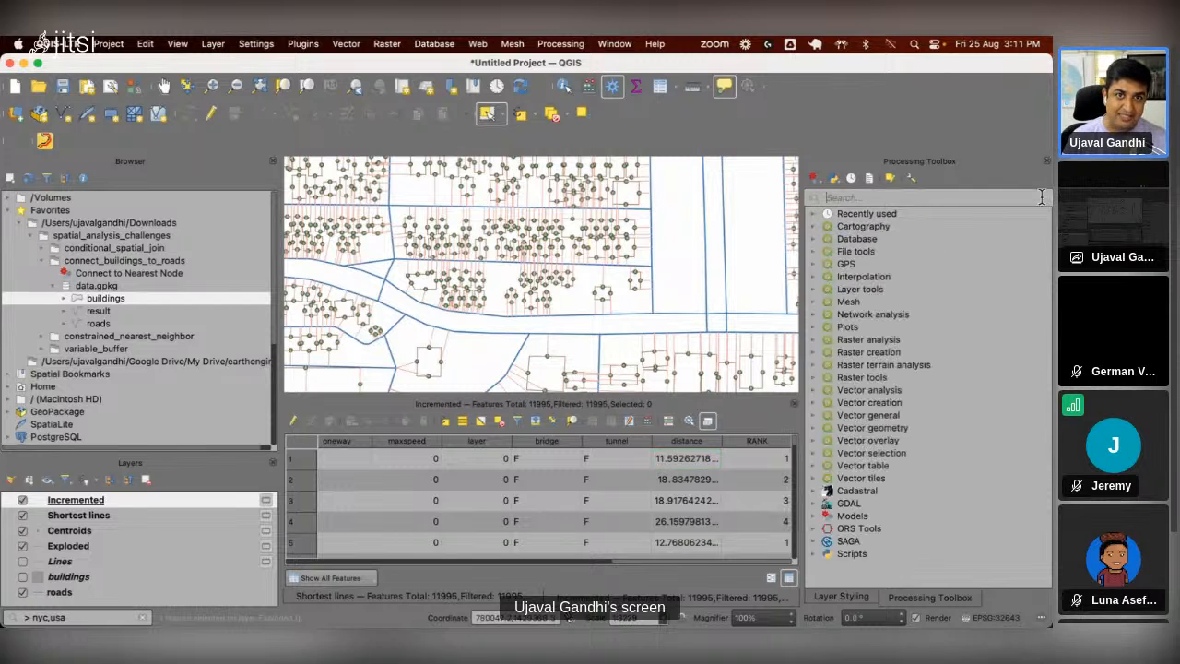
type("ext")
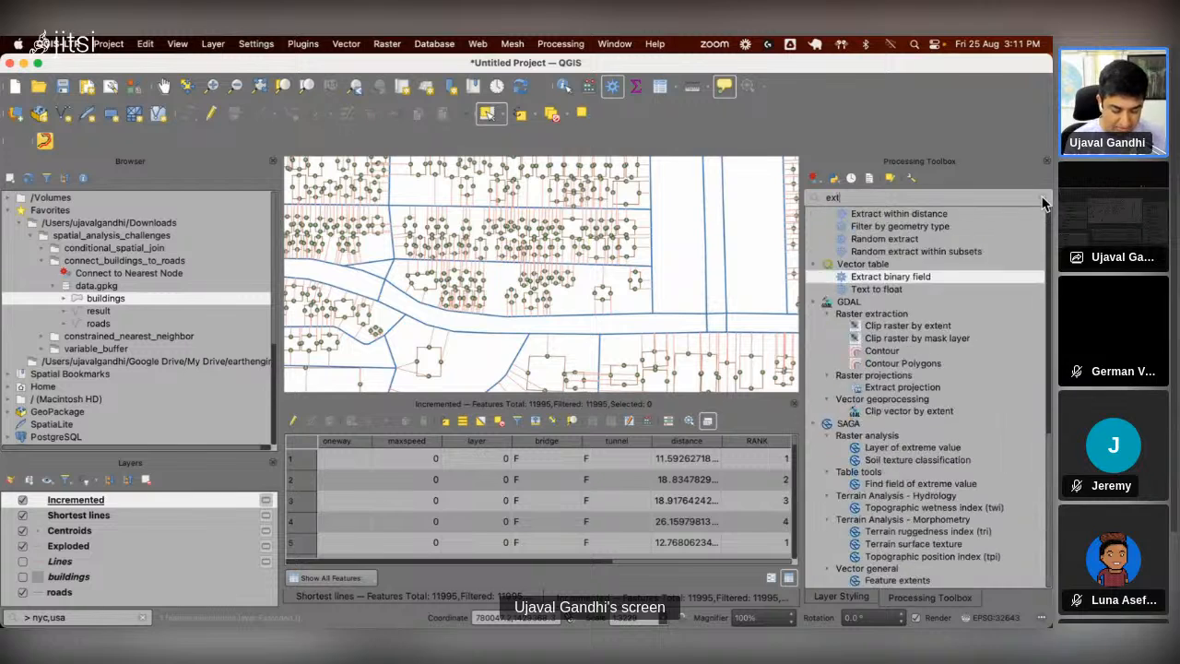
type("ract by attr")
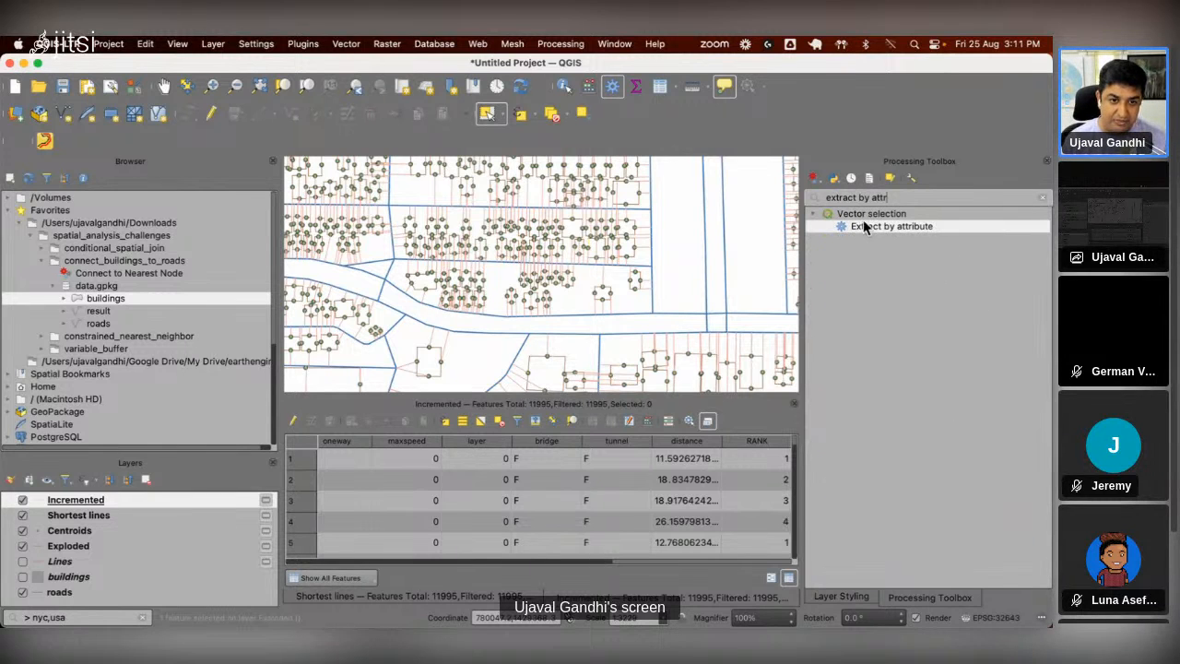
double_click(867, 228)
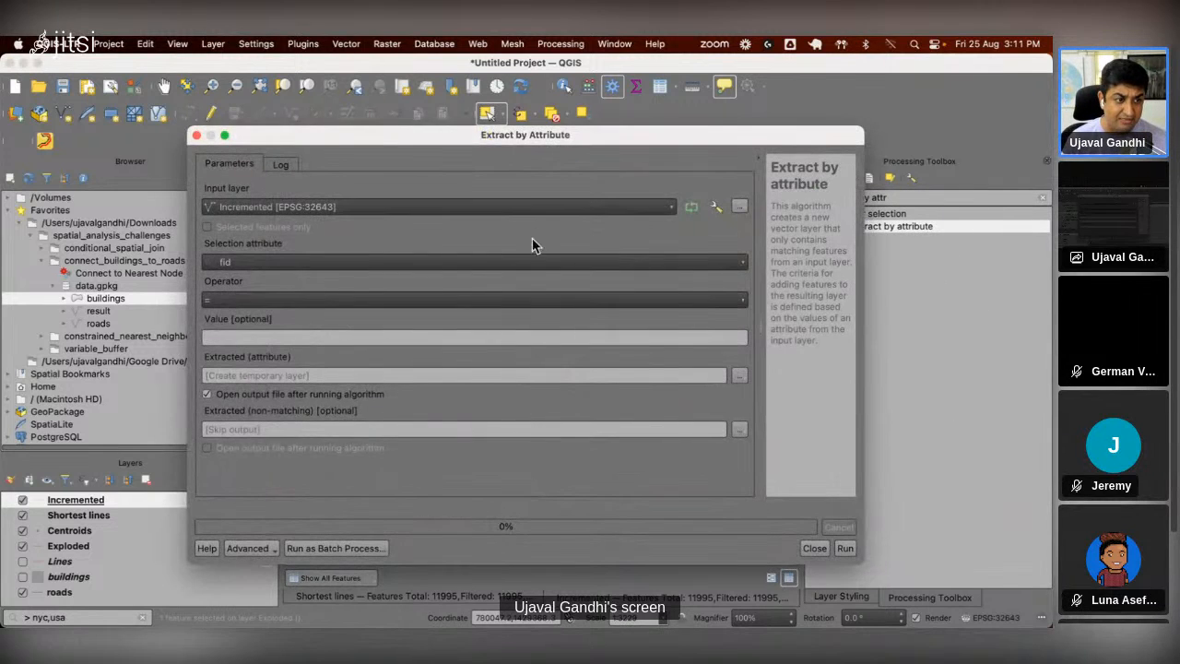
left_click(528, 264)
left_click(377, 514)
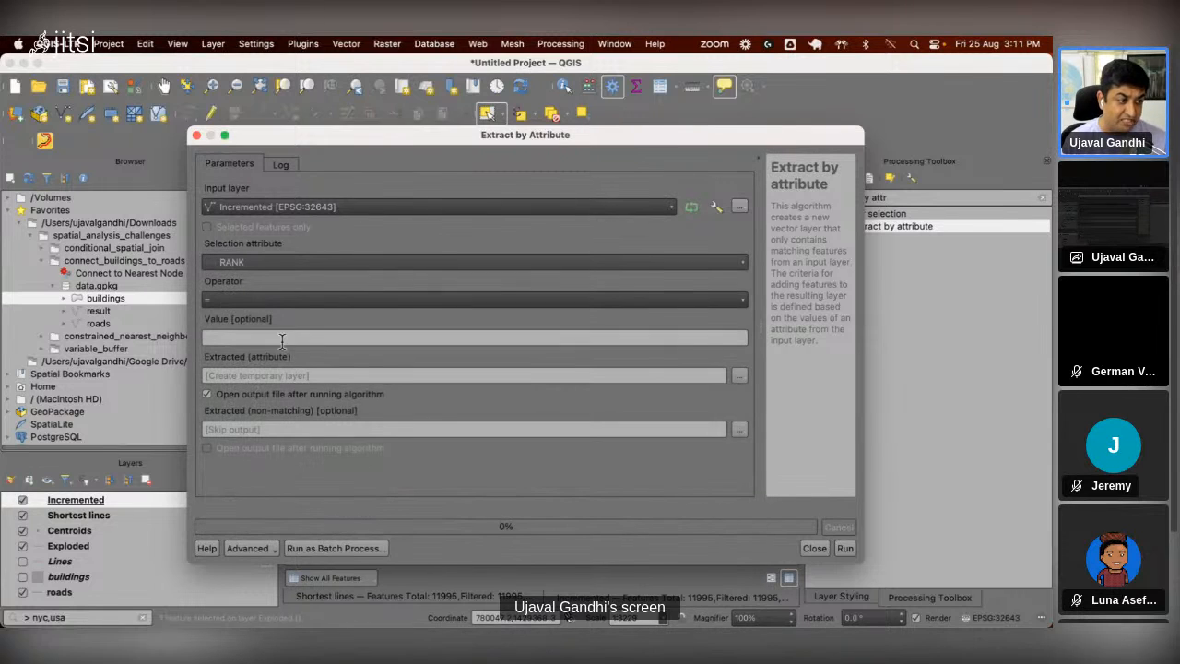
left_click(282, 335)
type("1")
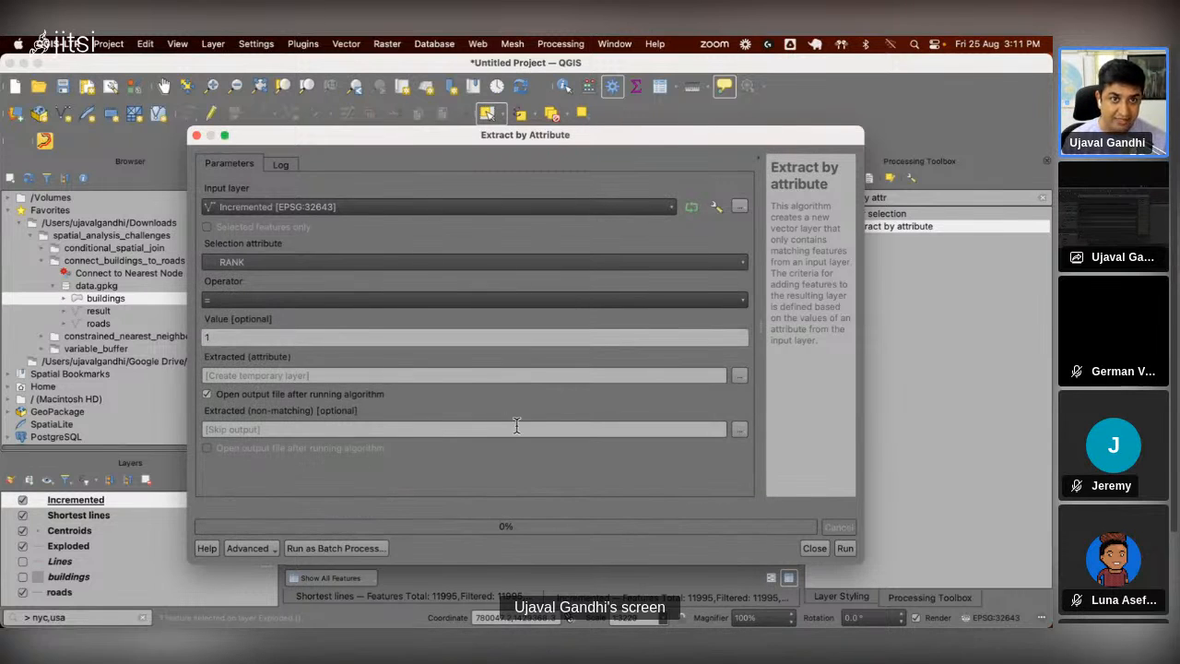
left_click(845, 549)
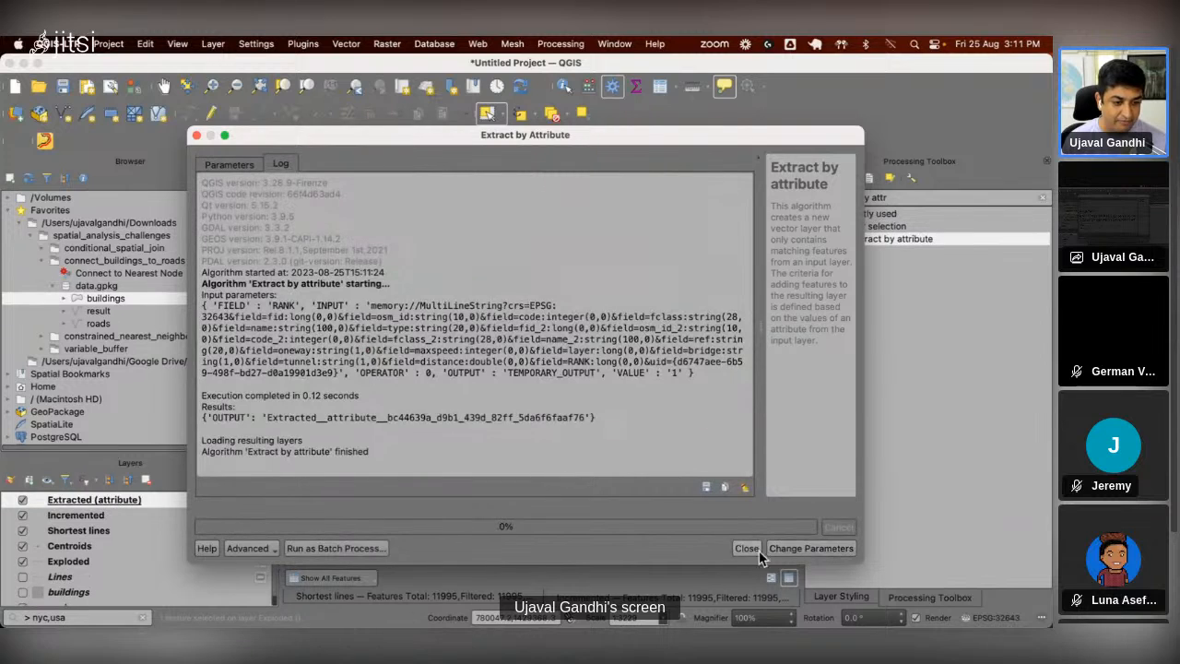
left_click(747, 549)
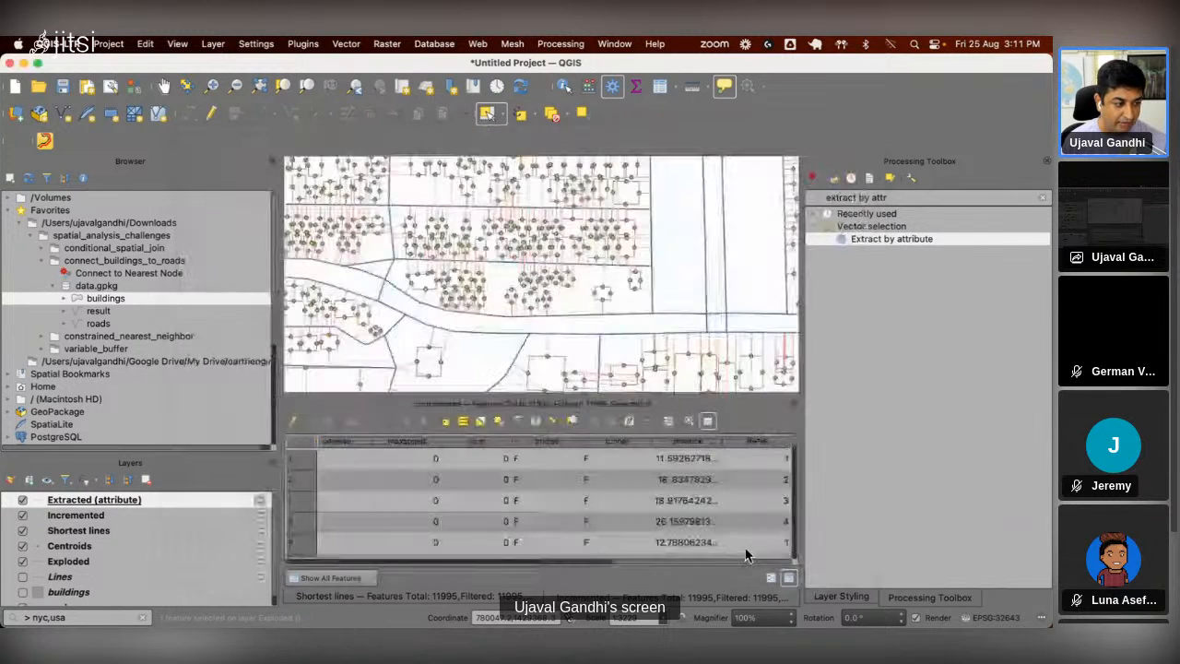
Step: Hide the Incremented, Shortest lines, Centroids and Exploded layers, show buildings, and inspect the extracted connecting lines on the map
left_click(23, 516)
left_click(23, 531)
left_click(23, 546)
left_click(23, 560)
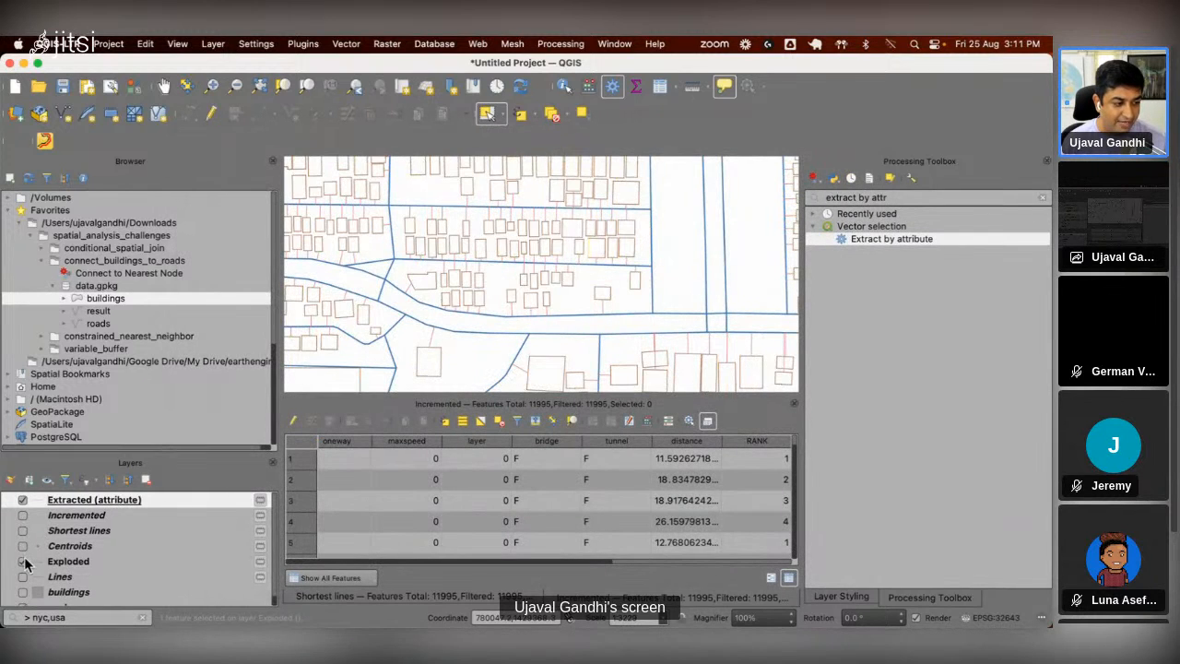
left_click(23, 592)
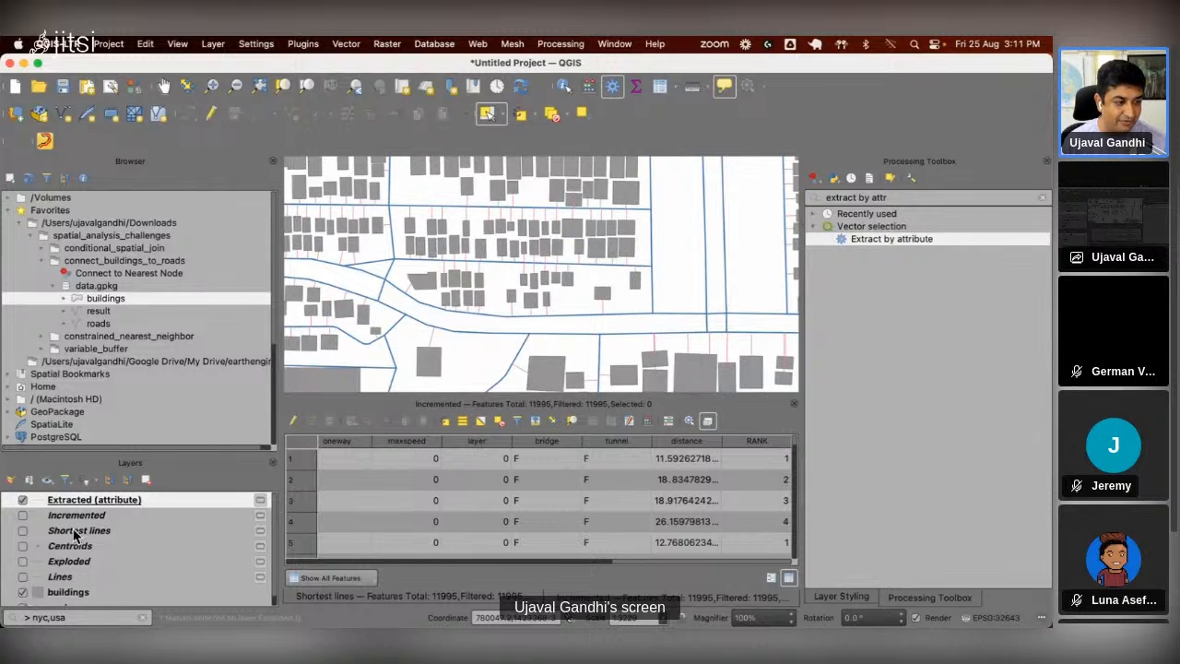
scroll(57, 600, "down", 1)
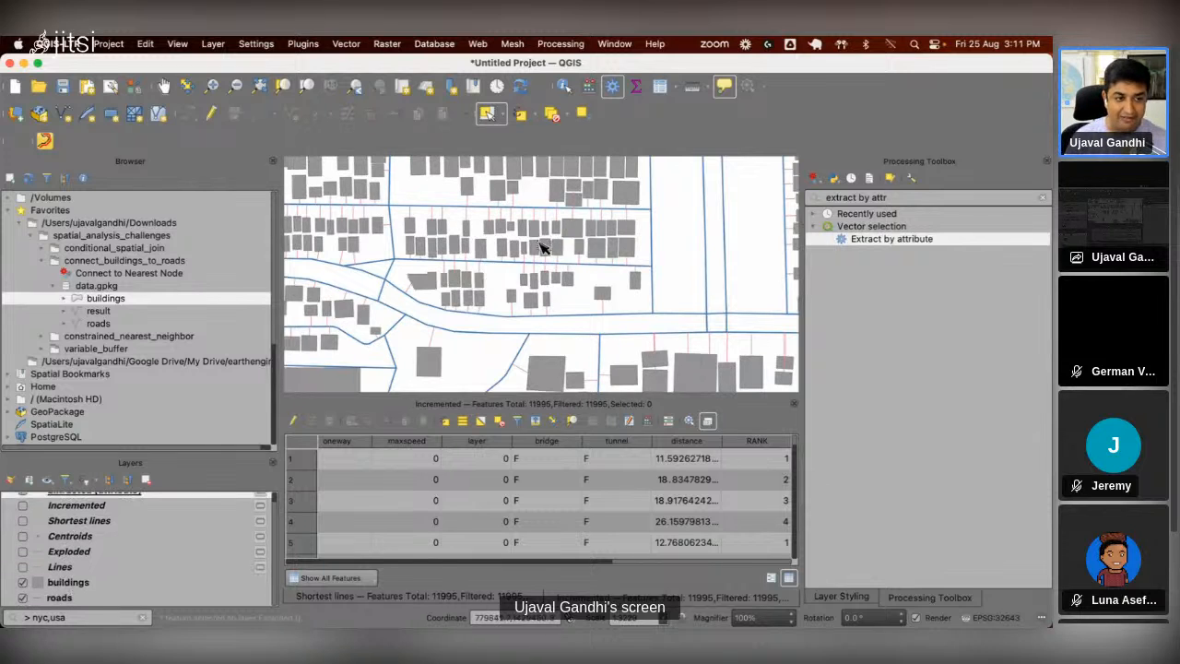
scroll(544, 249, "up", 2)
scroll(571, 305, "down", 2)
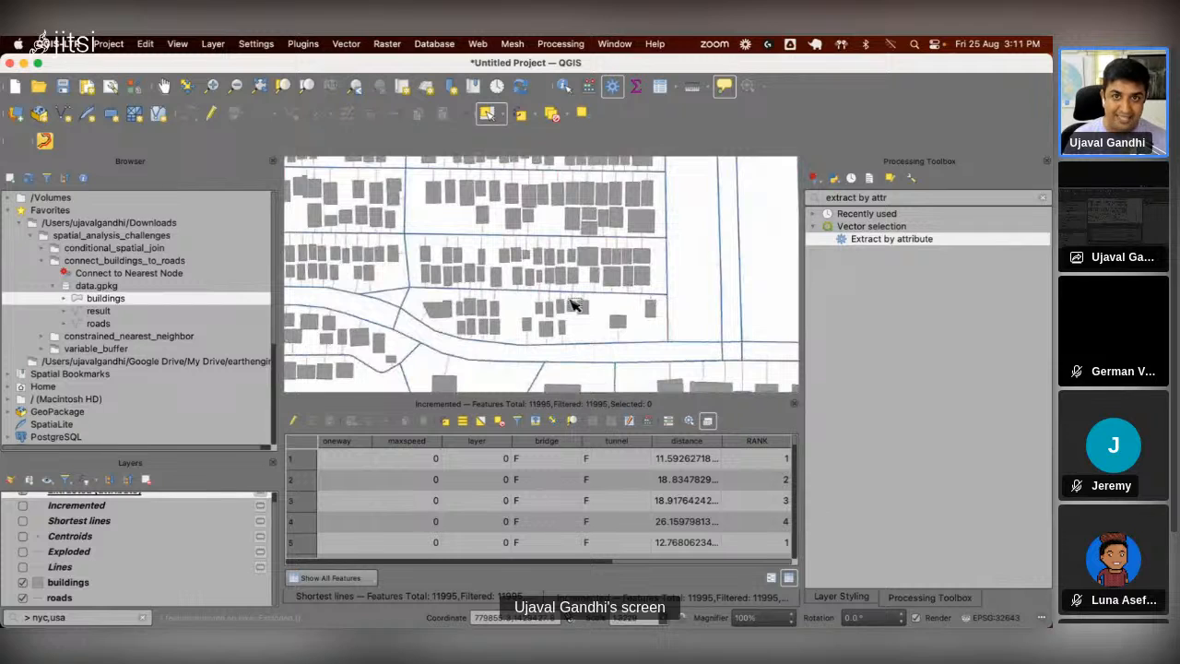
scroll(572, 304, "down", 3)
scroll(506, 271, "up", 3)
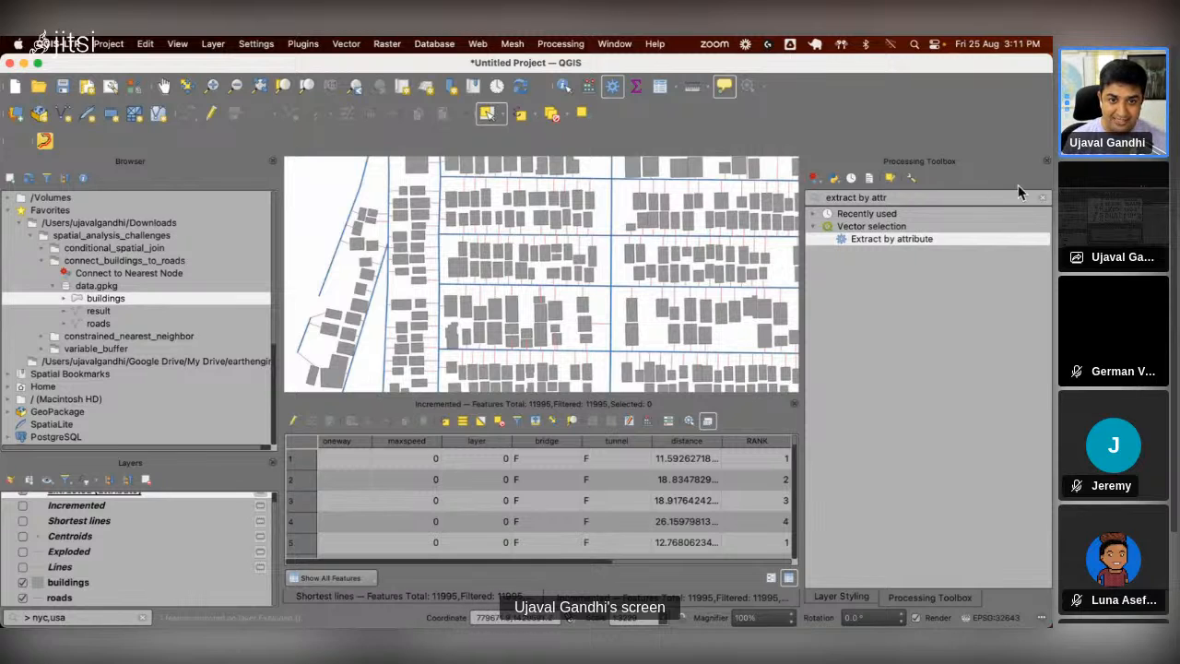
Step: Close the attribute tables and remove the six temporary layers from Extracted (attribute) to Lines, keeping only buildings and roads
left_click(1039, 197)
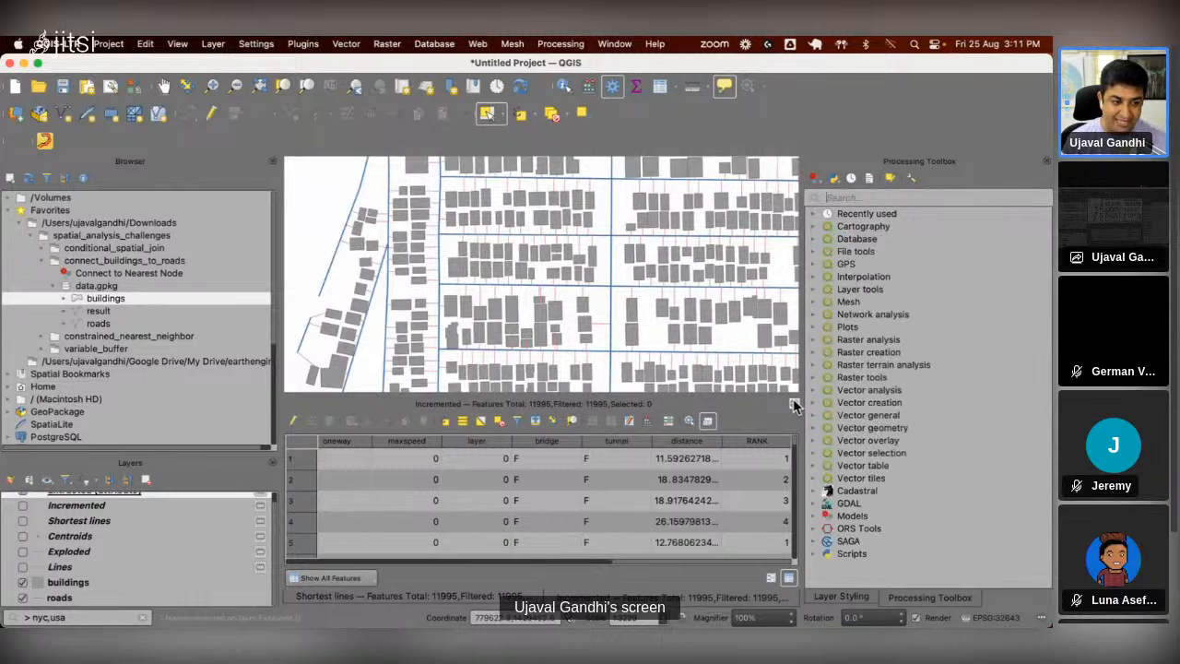
left_click(793, 404)
left_click(121, 564)
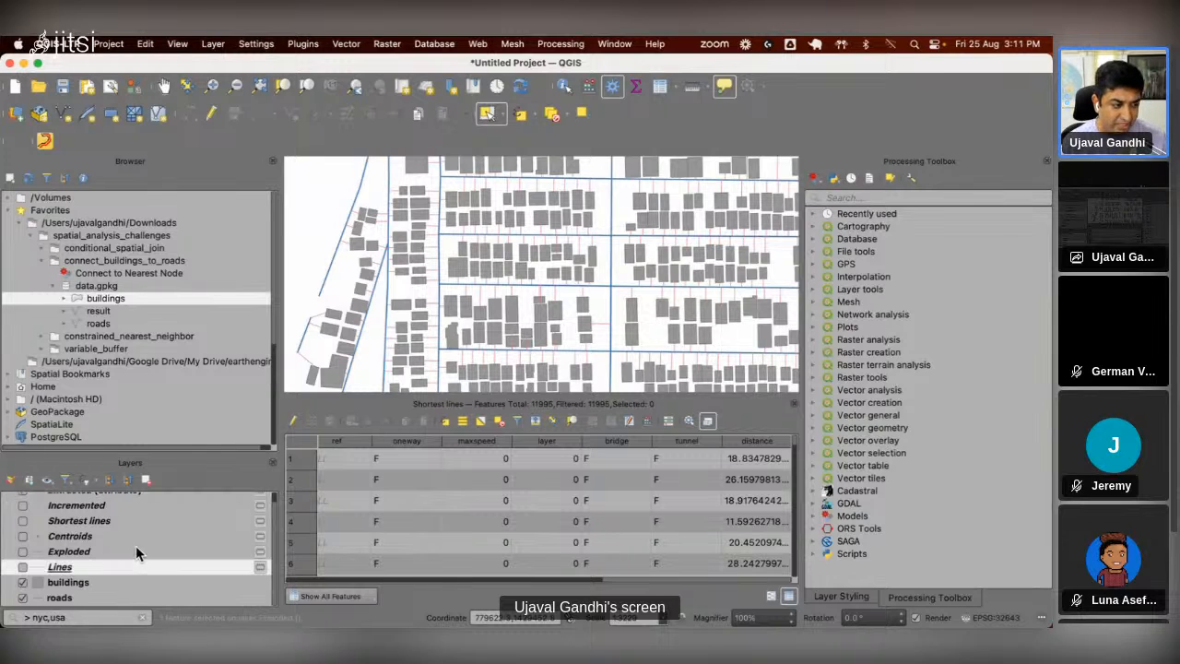
scroll(135, 552, "up", 1)
left_click(137, 499)
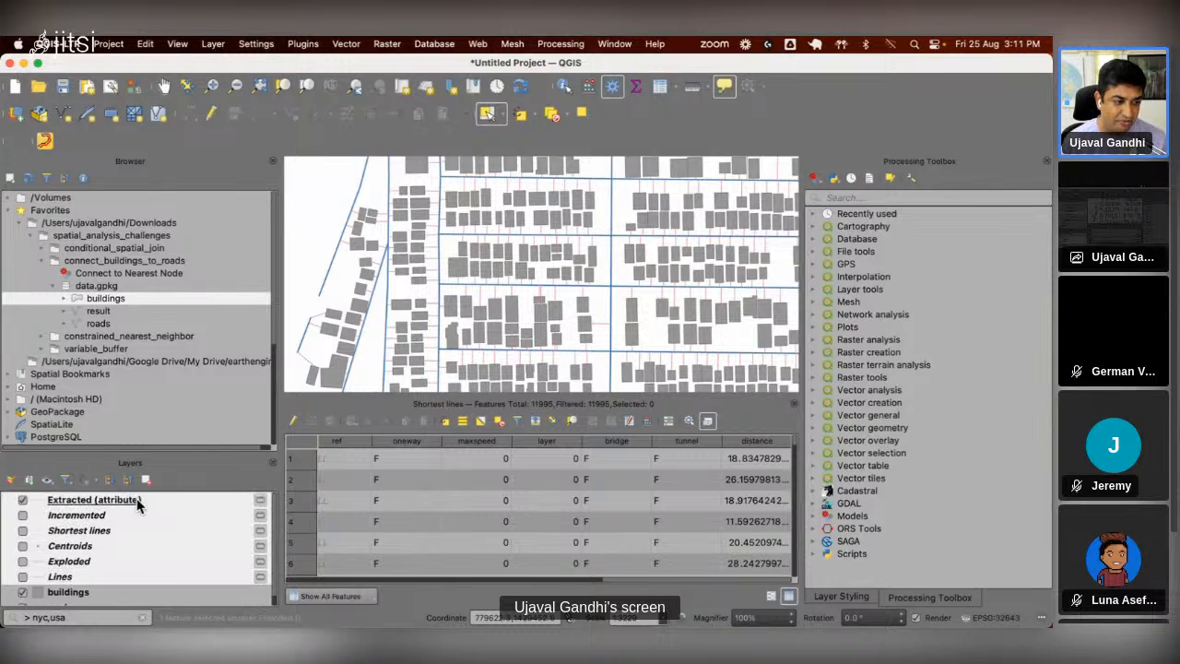
right_click(137, 499)
left_click(226, 270)
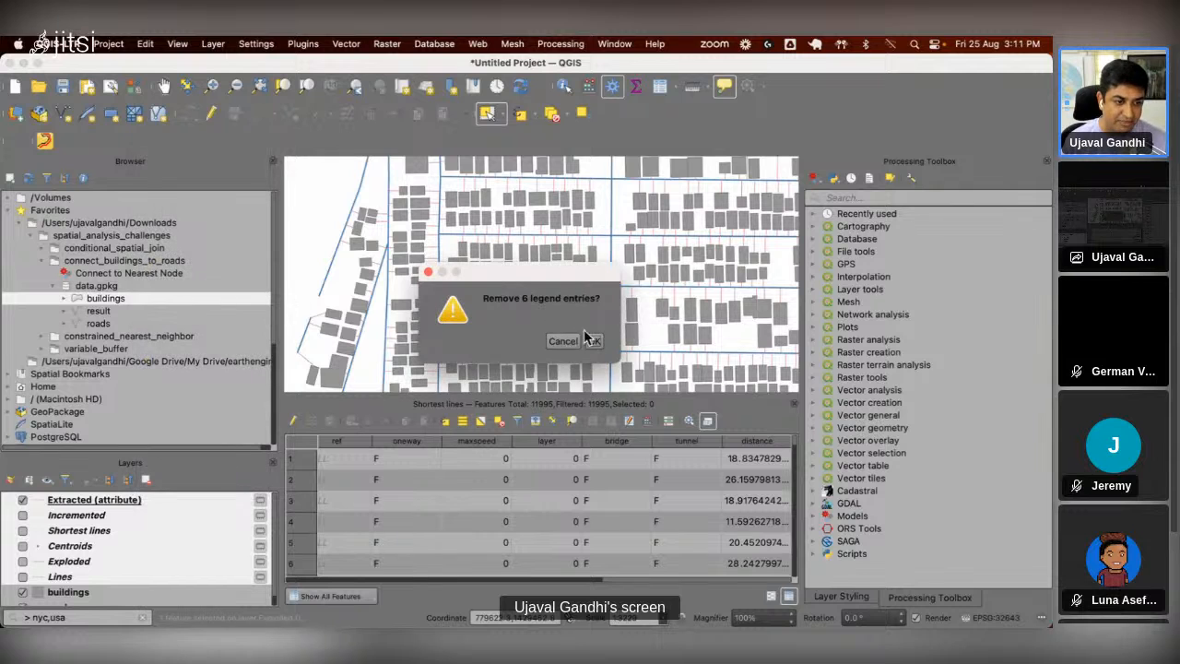
left_click(591, 340)
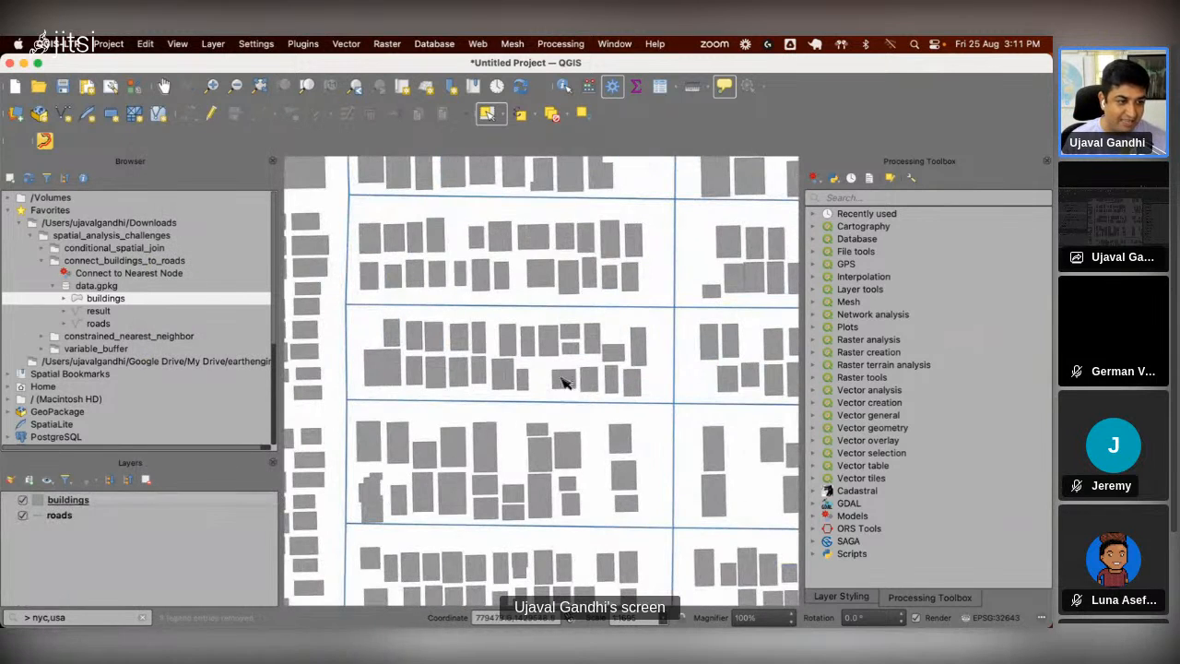
Step: Open the Connect to Nearest Node model for editing, examine its chain from Polygons to lines through Extract by attribute, and close it
scroll(565, 383, "down", 3)
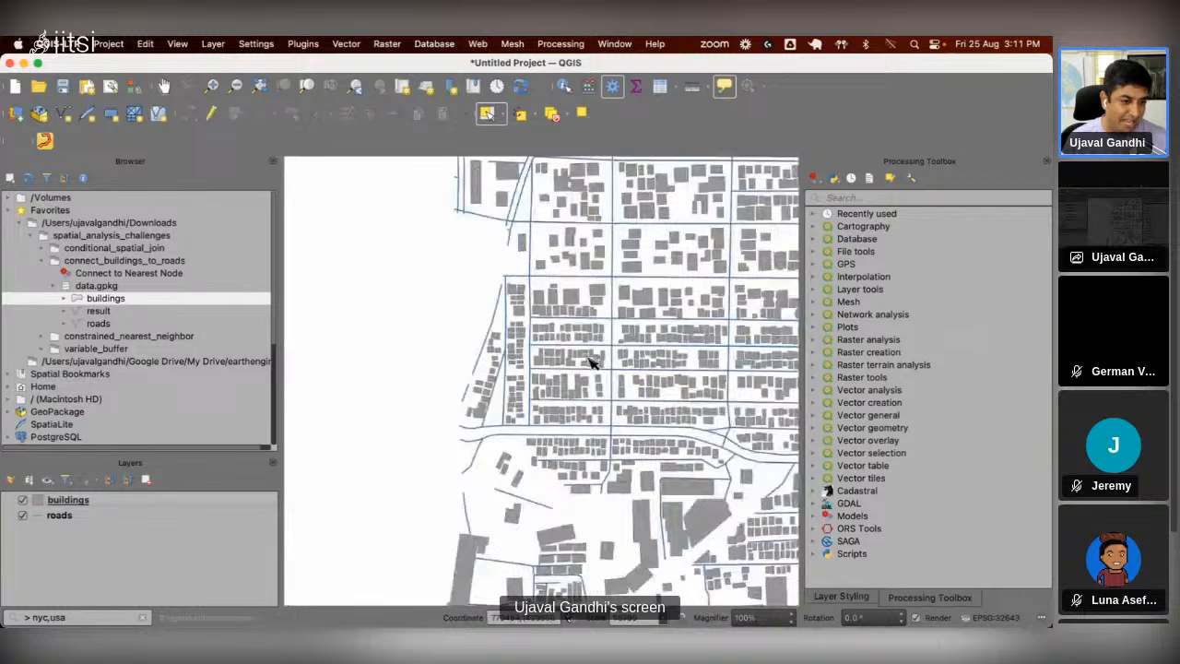
double_click(841, 517)
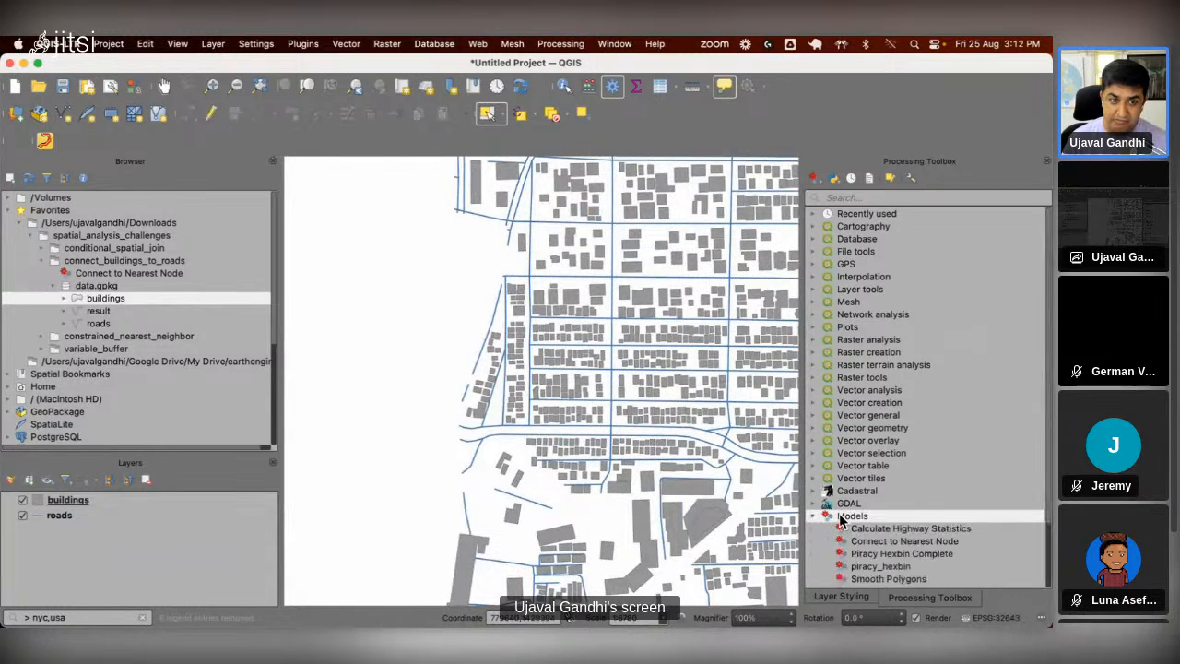
right_click(883, 541)
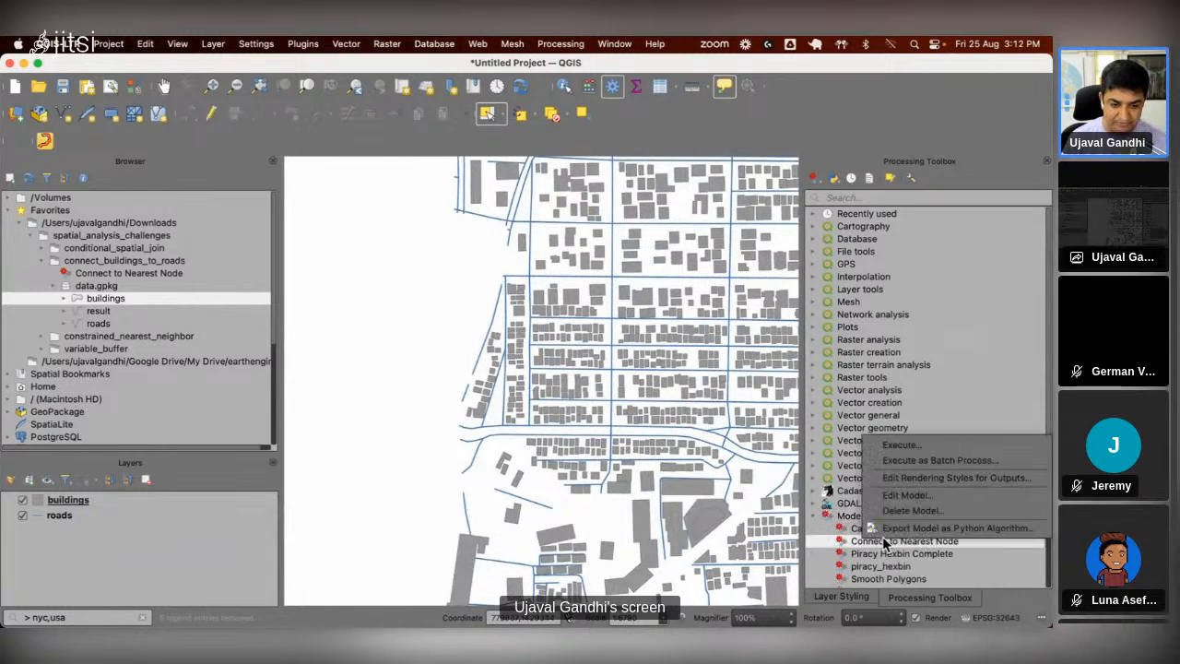
left_click(907, 497)
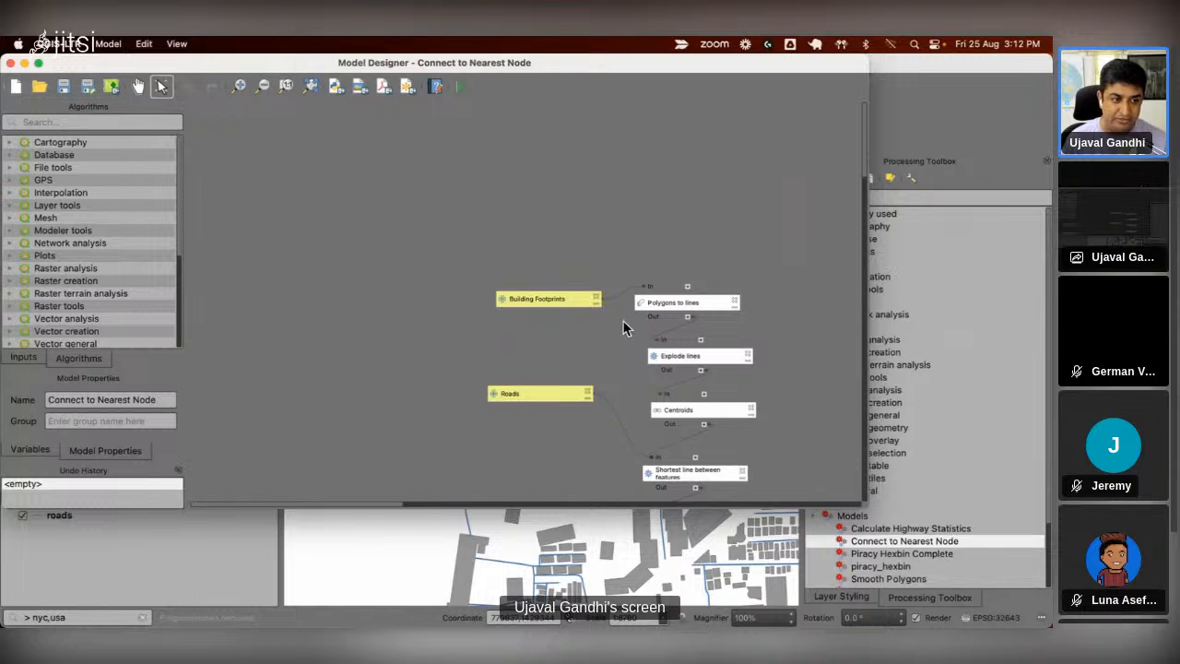
left_click_drag(624, 326, 544, 213)
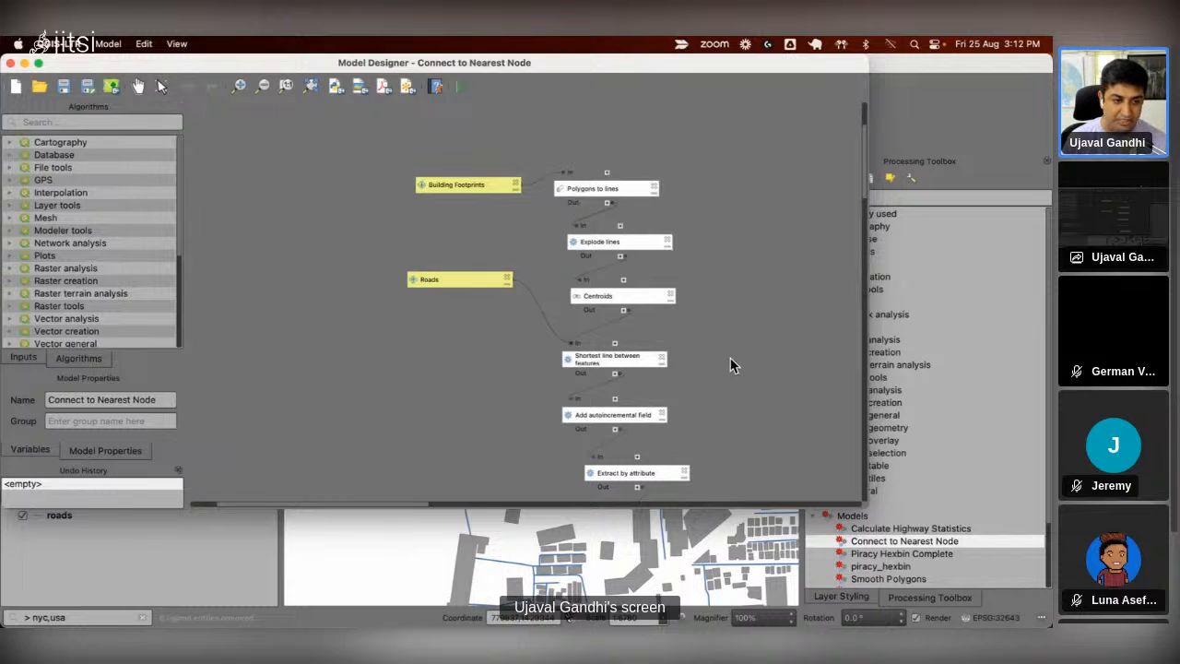
left_click_drag(730, 358, 715, 284)
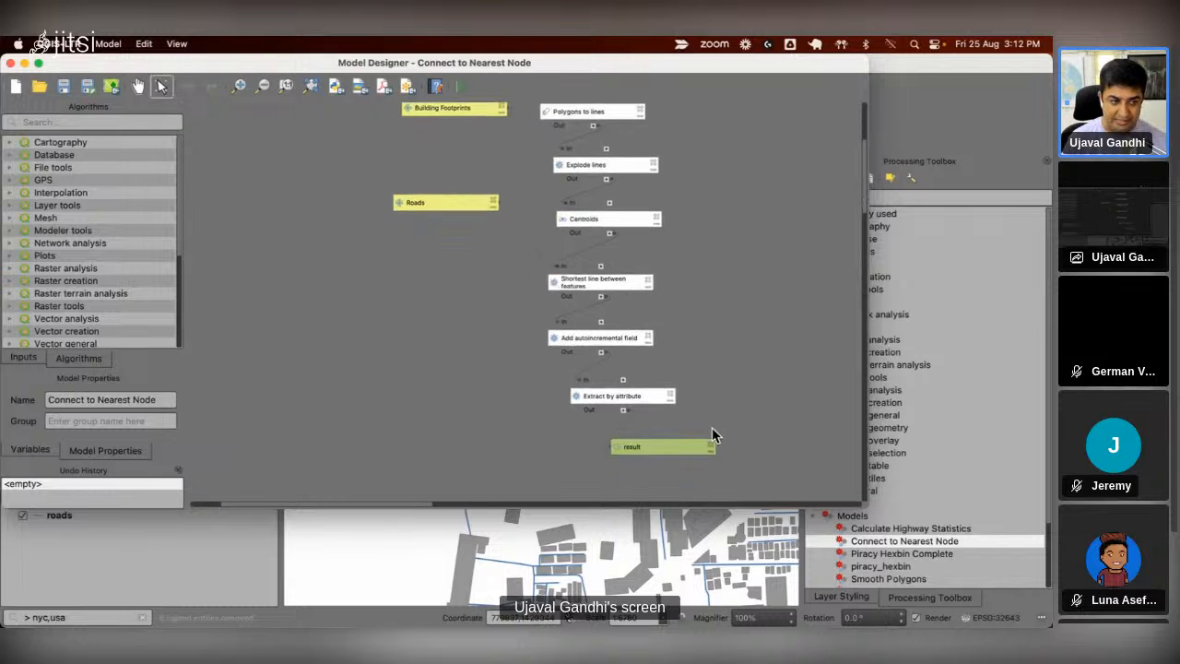
left_click(10, 65)
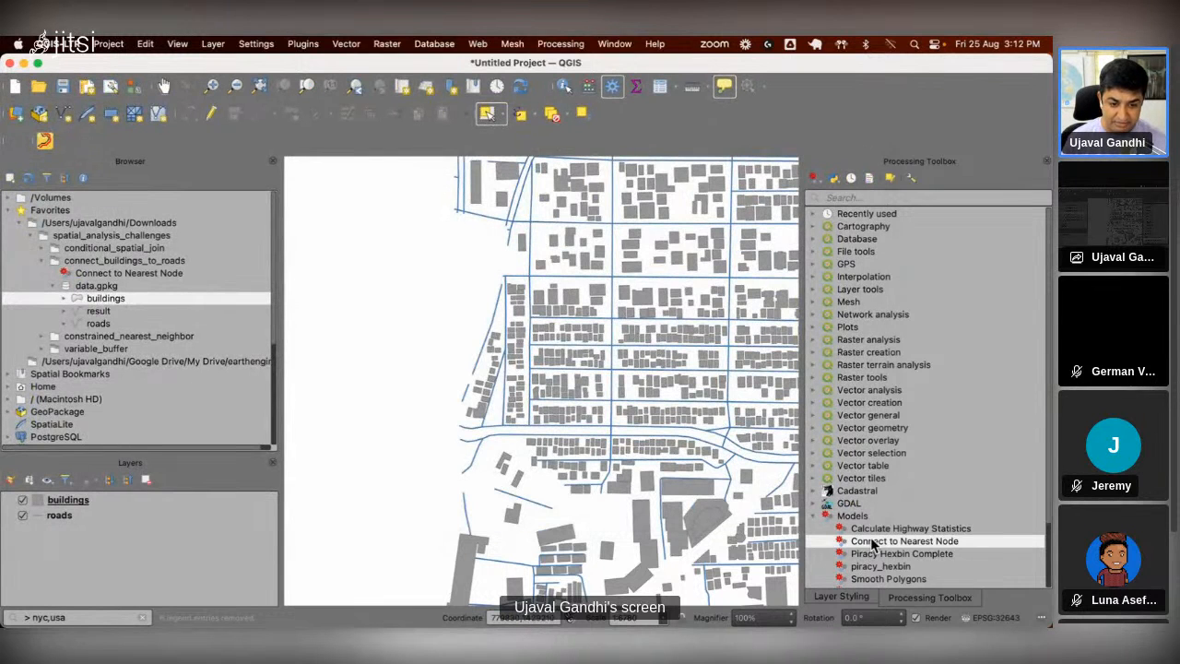
Step: Run the Connect to Nearest Node model with buildings as Building Footprints and roads as Roads, creating a temporary layer, and inspect the connecting lines
double_click(872, 542)
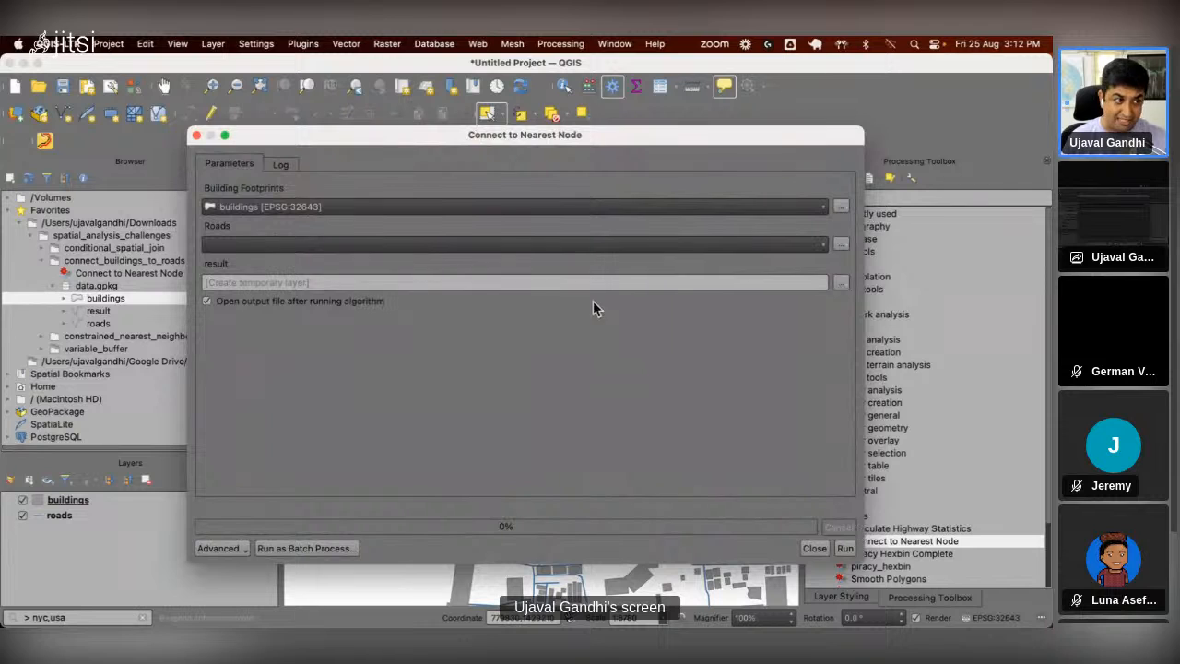
left_click(585, 247)
left_click(584, 251)
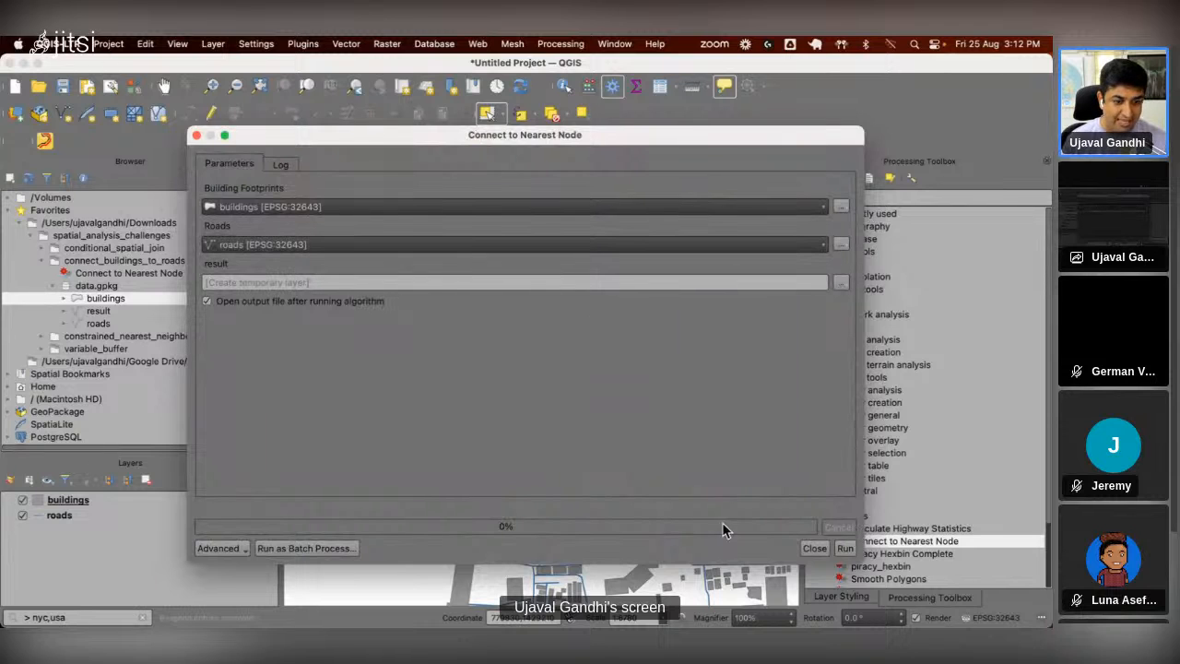
left_click(844, 549)
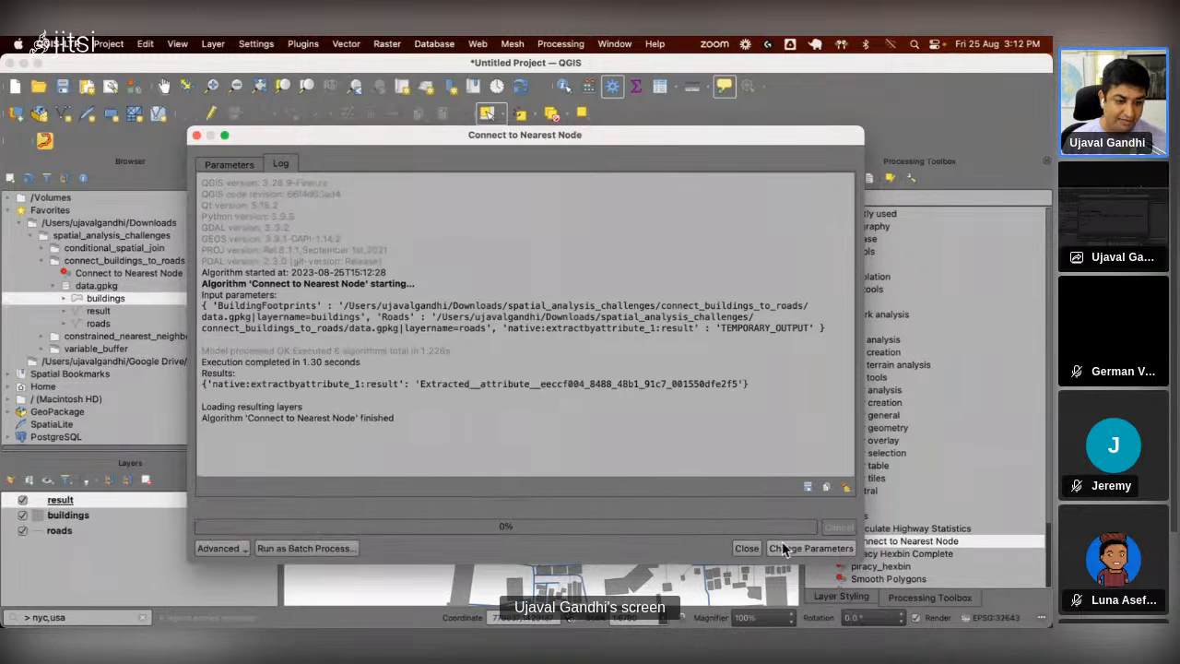
left_click(747, 548)
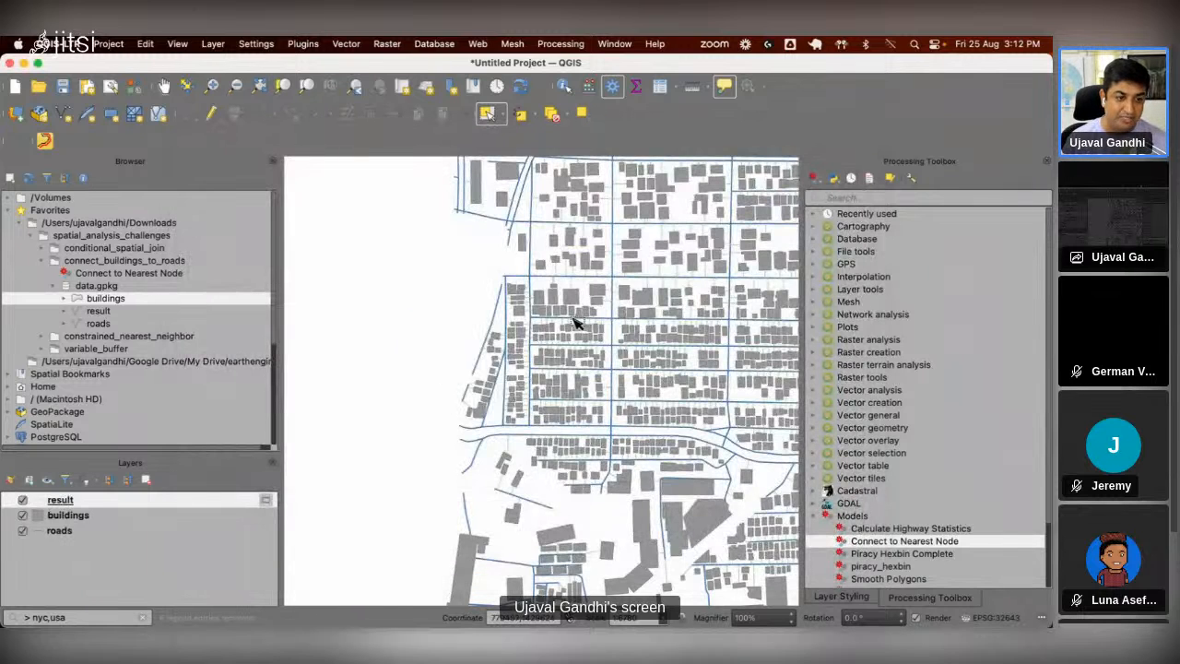
scroll(574, 323, "up", 3)
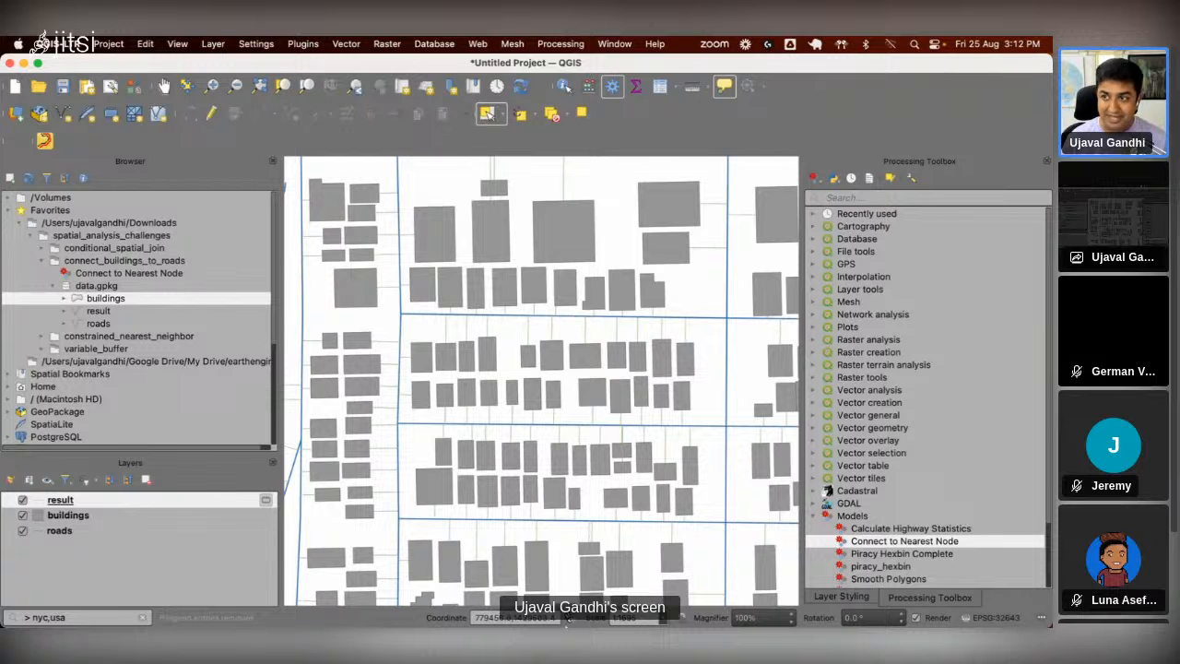
Step: Switch to Google Slides in Chrome, present through Solution 1 to the full "Solution 2: QGIS Expressions" slide, and exit the presentation
mouse_move(585, 610)
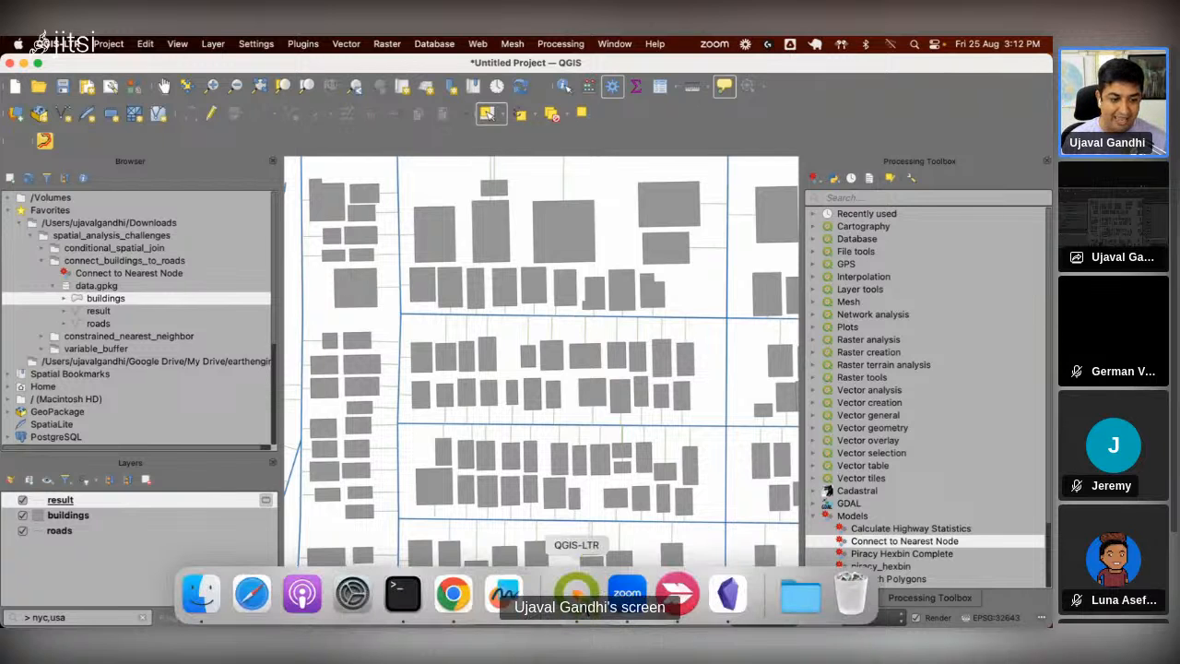
left_click(449, 598)
left_click(843, 157)
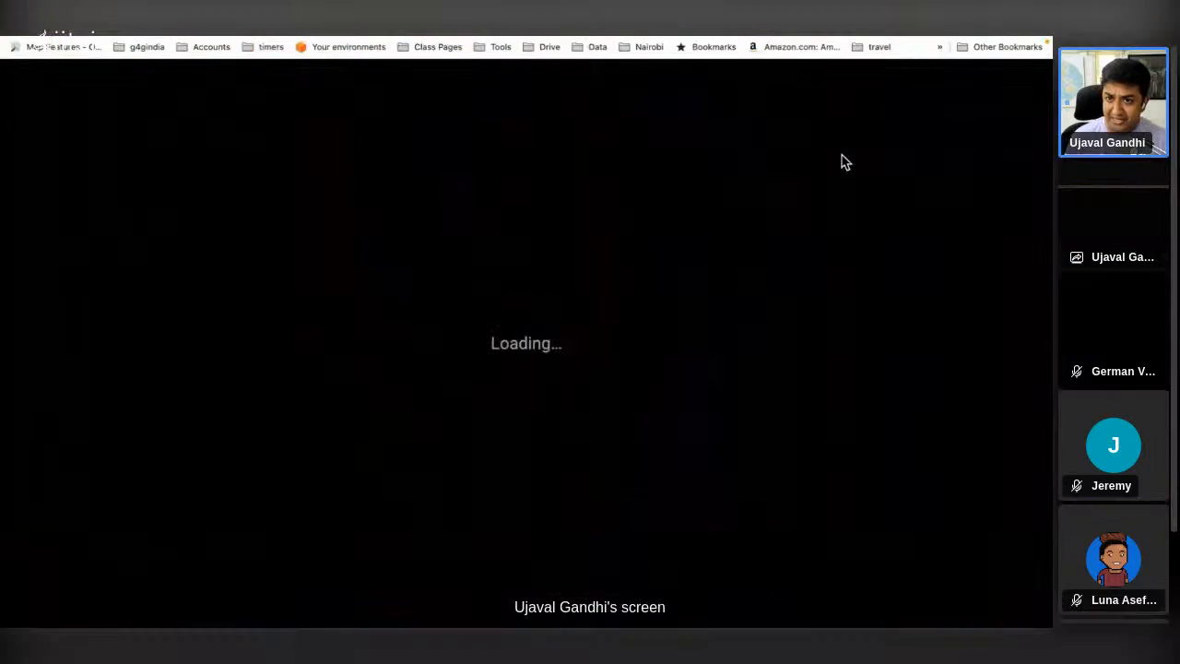
key("Right")
key("Right")
key("Right")
key("Right")
key("Right")
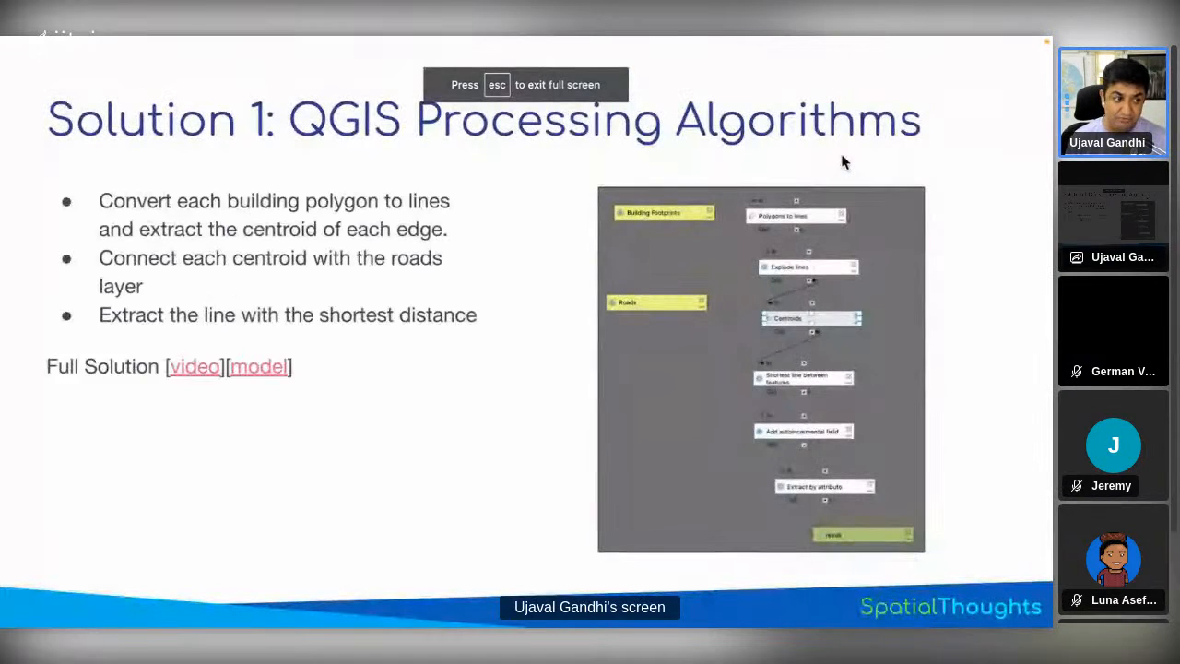
key("Left")
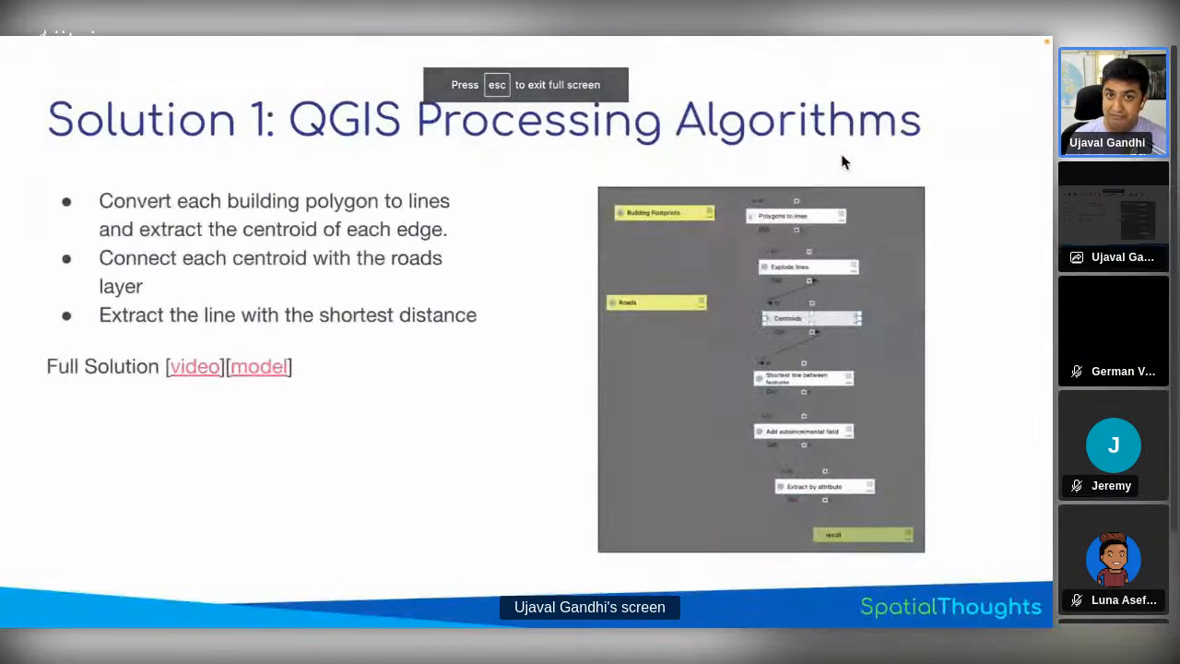
key("Right")
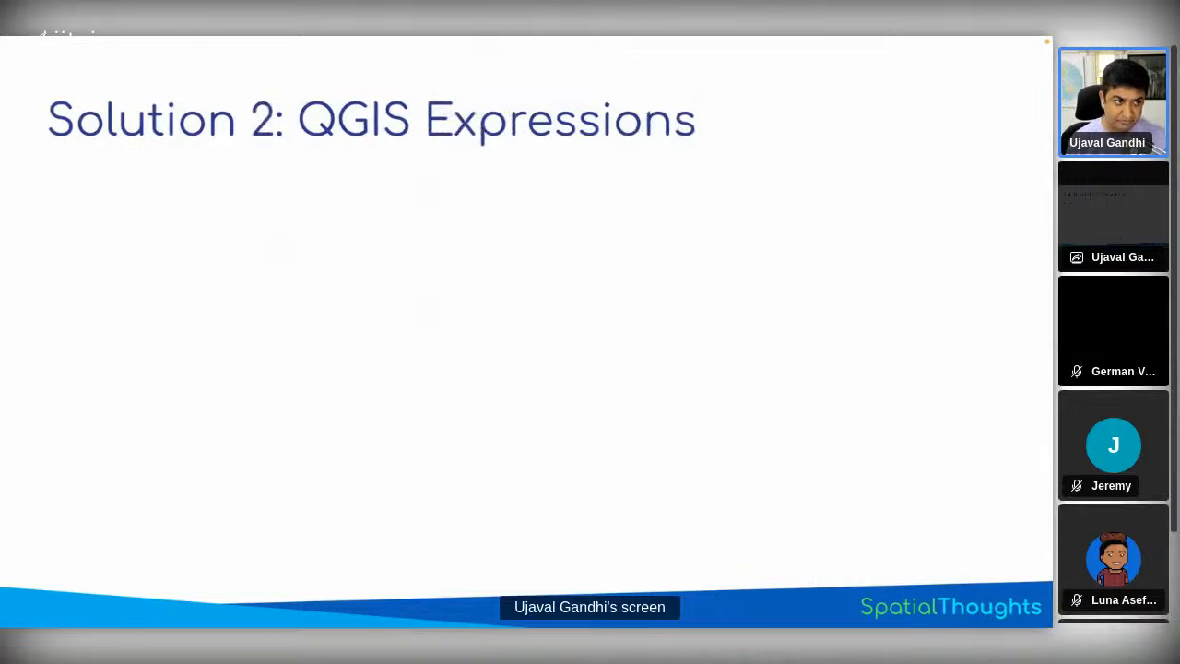
key("Right")
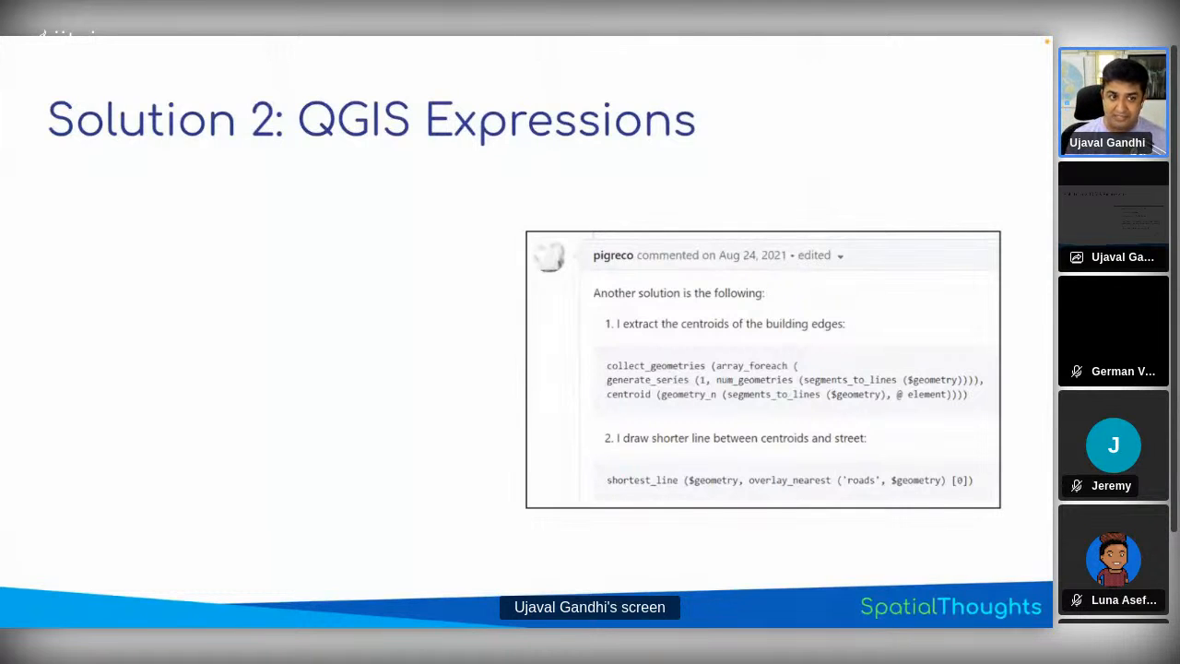
key("Right")
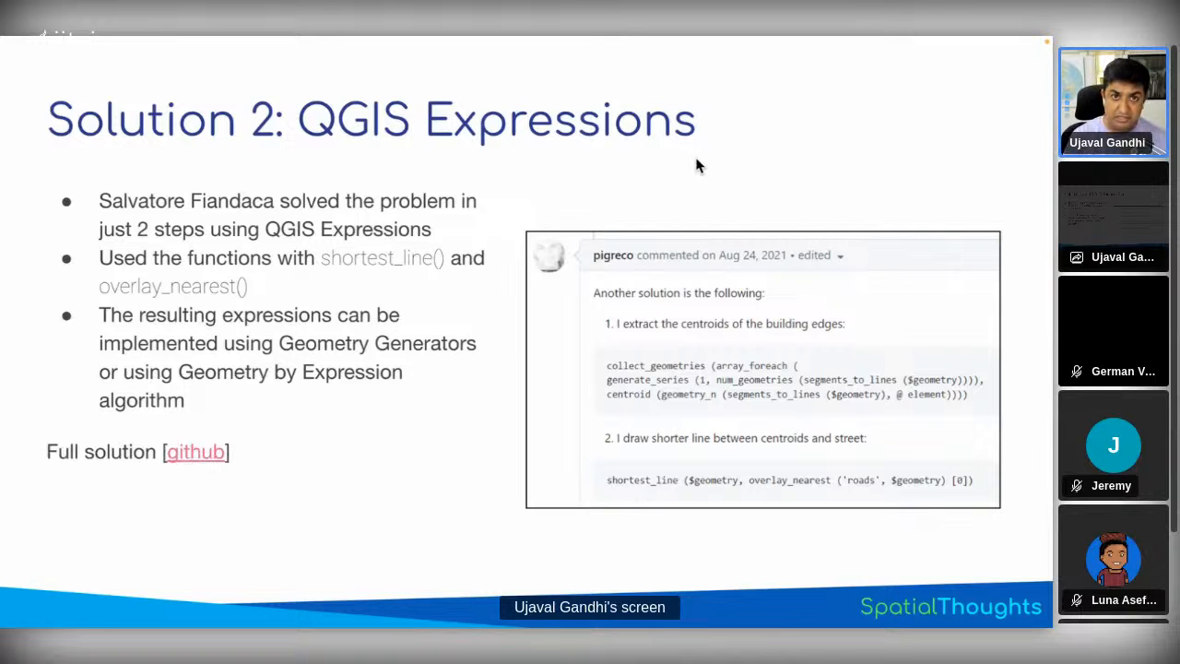
key("Escape")
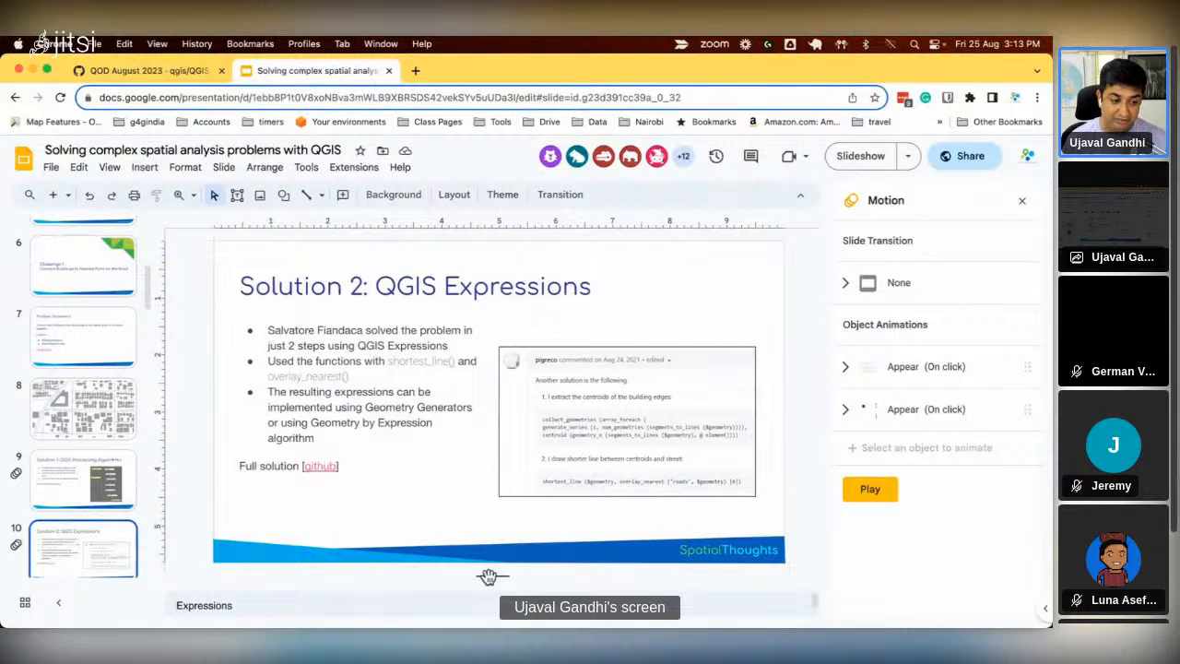
Step: Enlarge the speaker notes, copy the three-line collect_geometries expression from them, and switch back to QGIS
left_click_drag(489, 576, 480, 427)
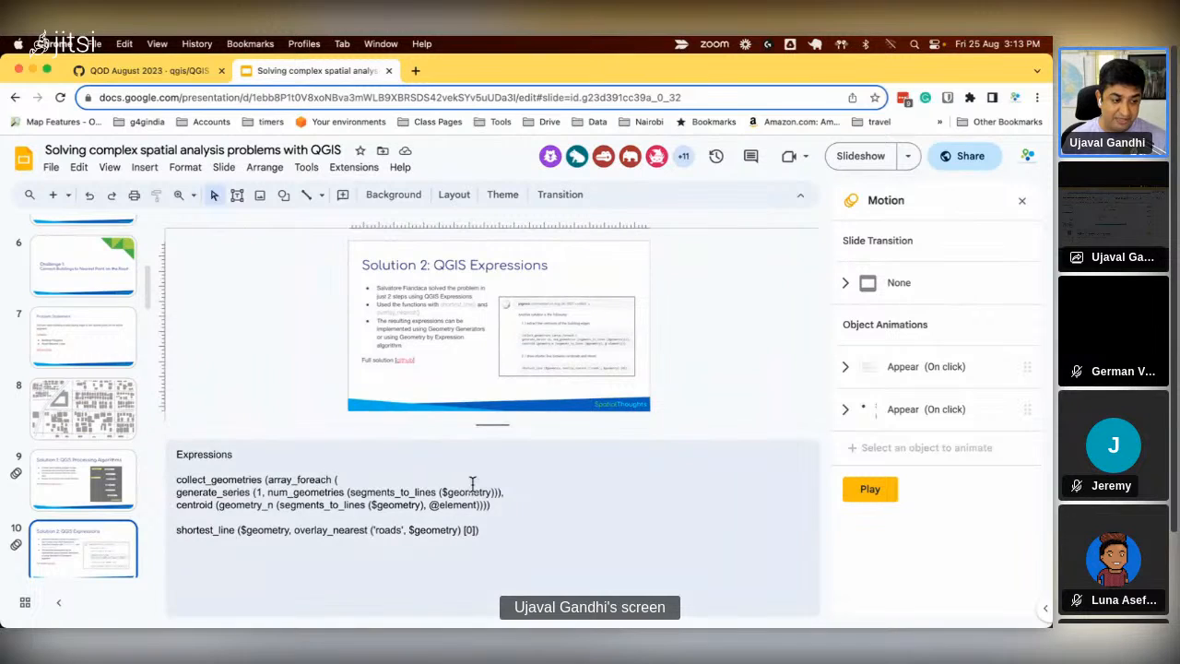
left_click_drag(489, 505, 172, 475)
key("super+c")
key("super+Tab")
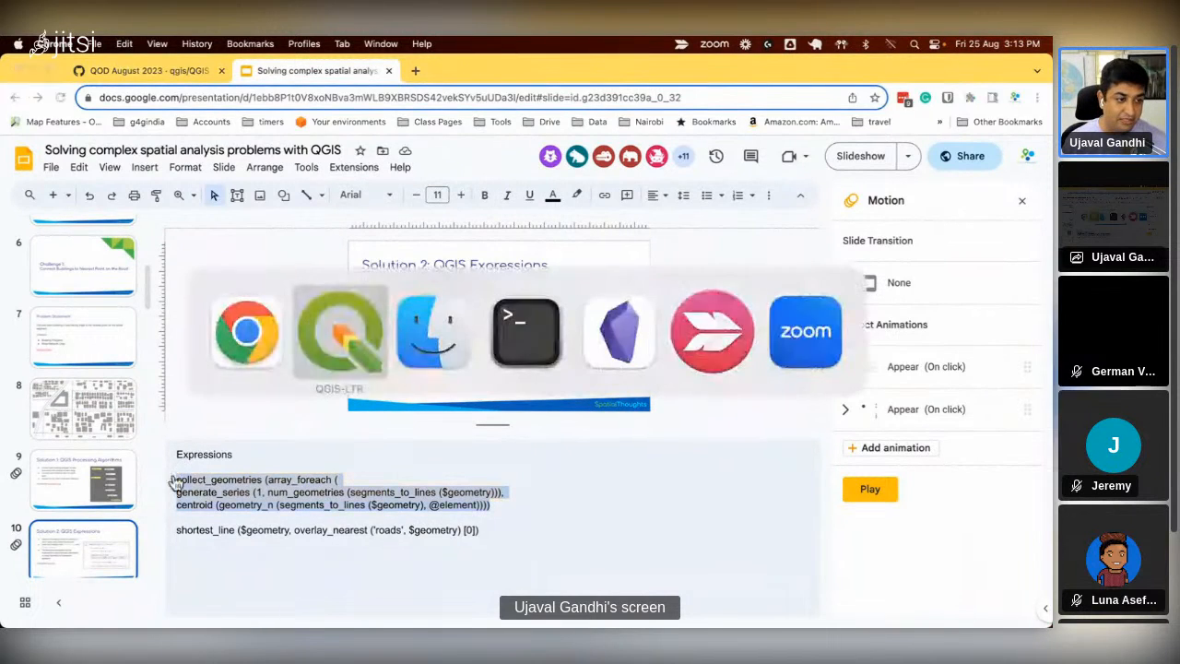
Step: Remove the temporary result layer from the project, keeping buildings and roads
right_click(114, 499)
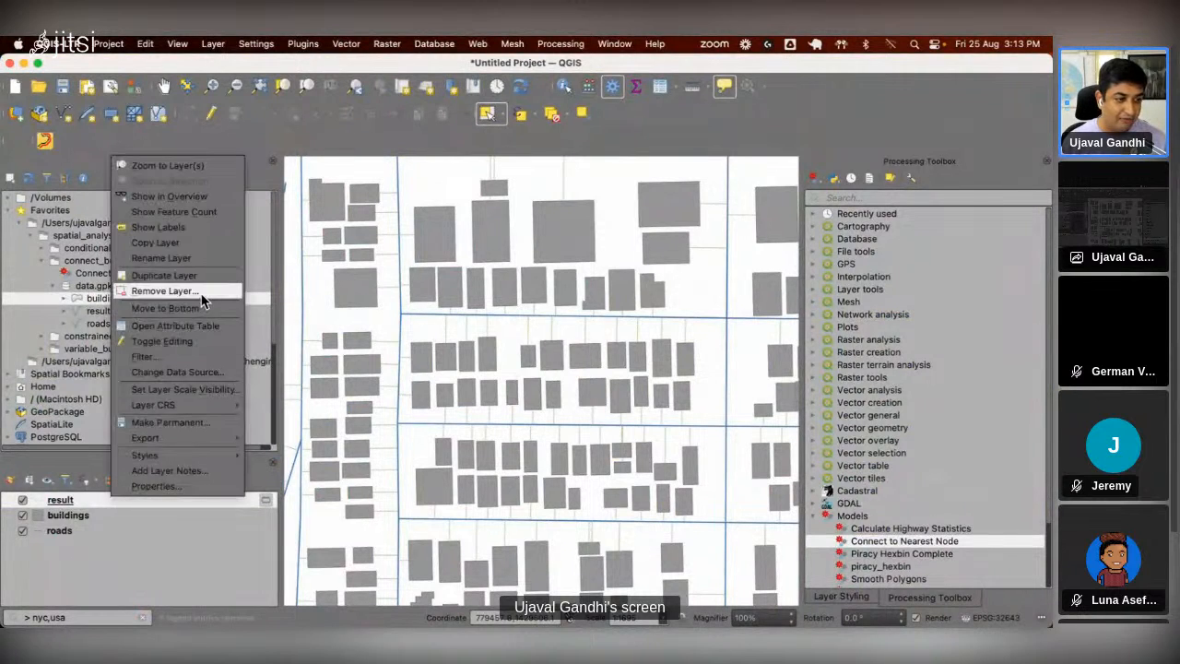
left_click(148, 289)
left_click(595, 340)
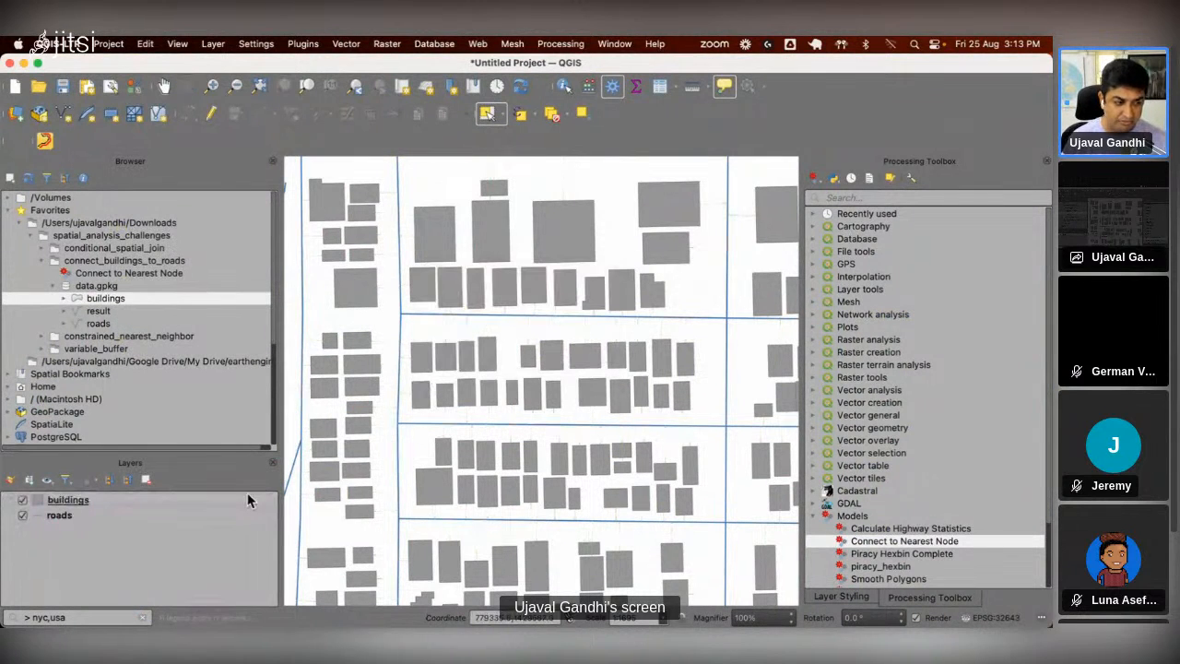
Step: Find and open the Geometry by expression algorithm for the buildings layer and set the output geometry type to Point
left_click(245, 502)
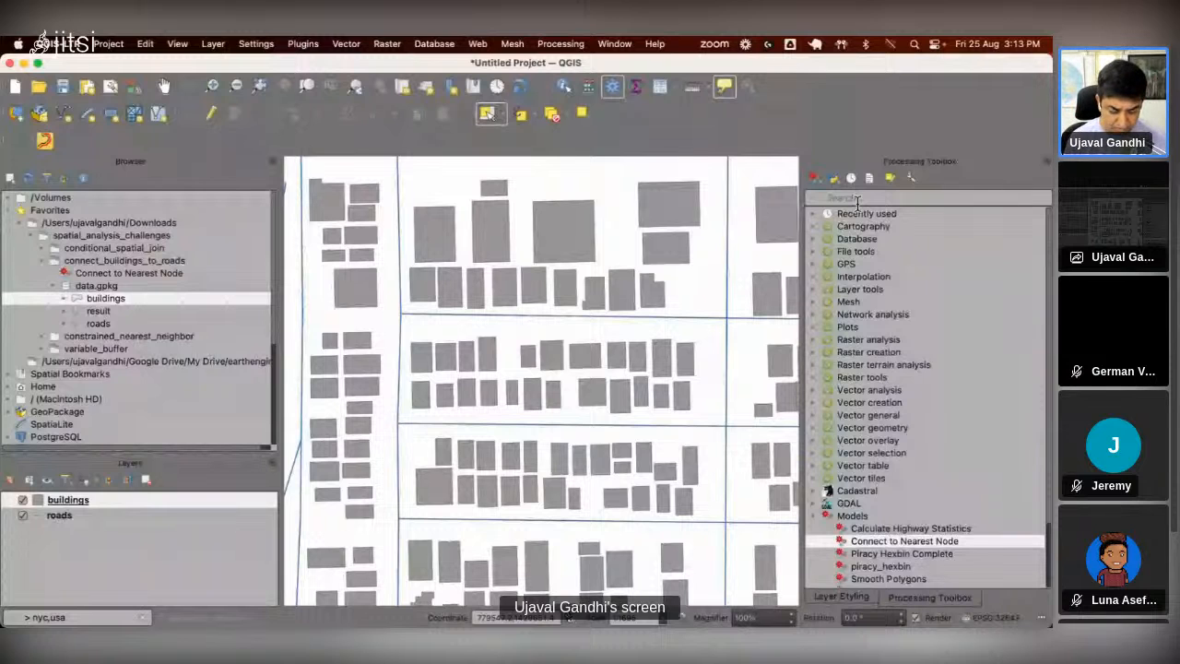
left_click(857, 198)
type("geometry by ex")
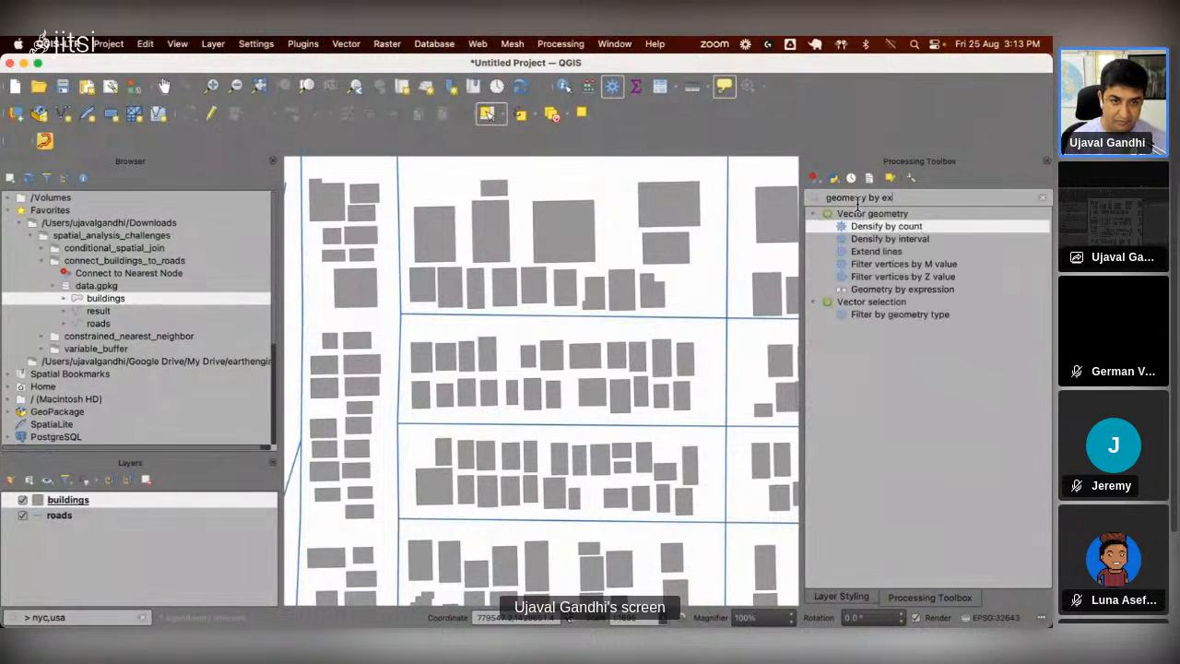
left_click(926, 293)
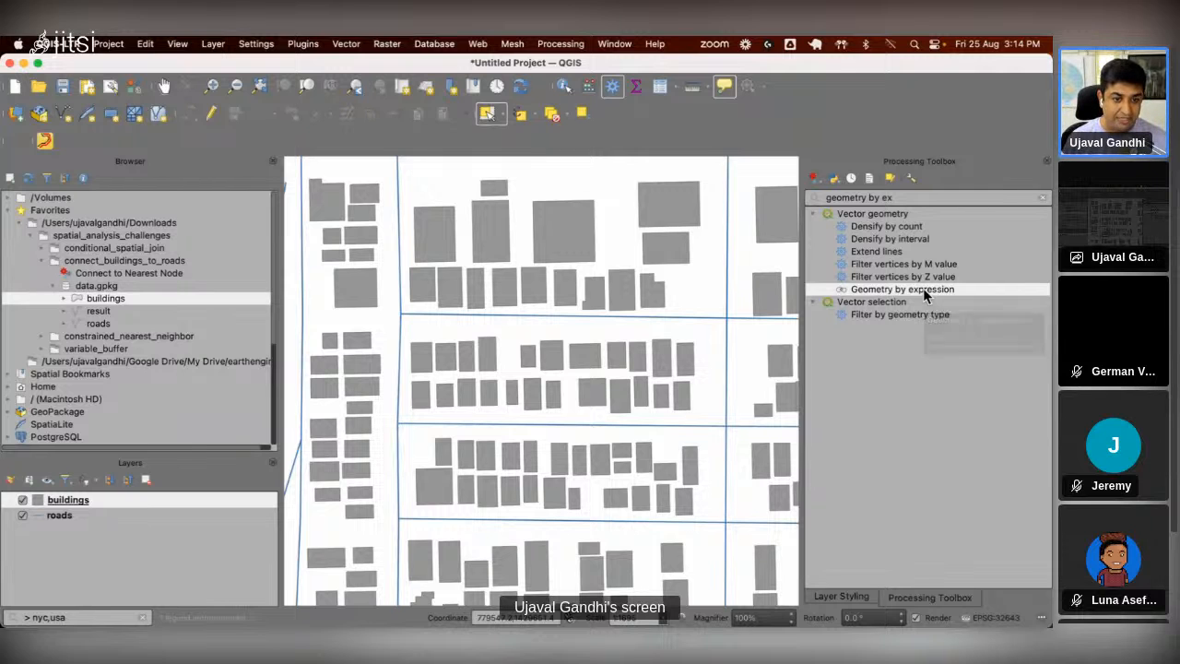
double_click(924, 292)
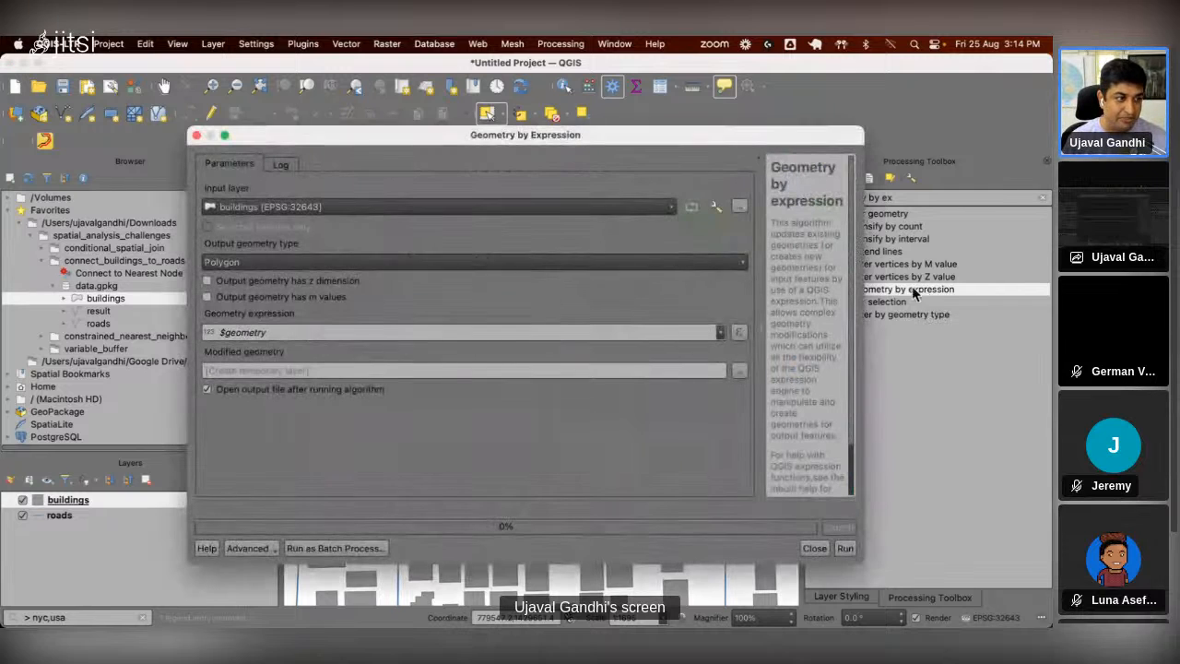
left_click(517, 261)
left_click(512, 292)
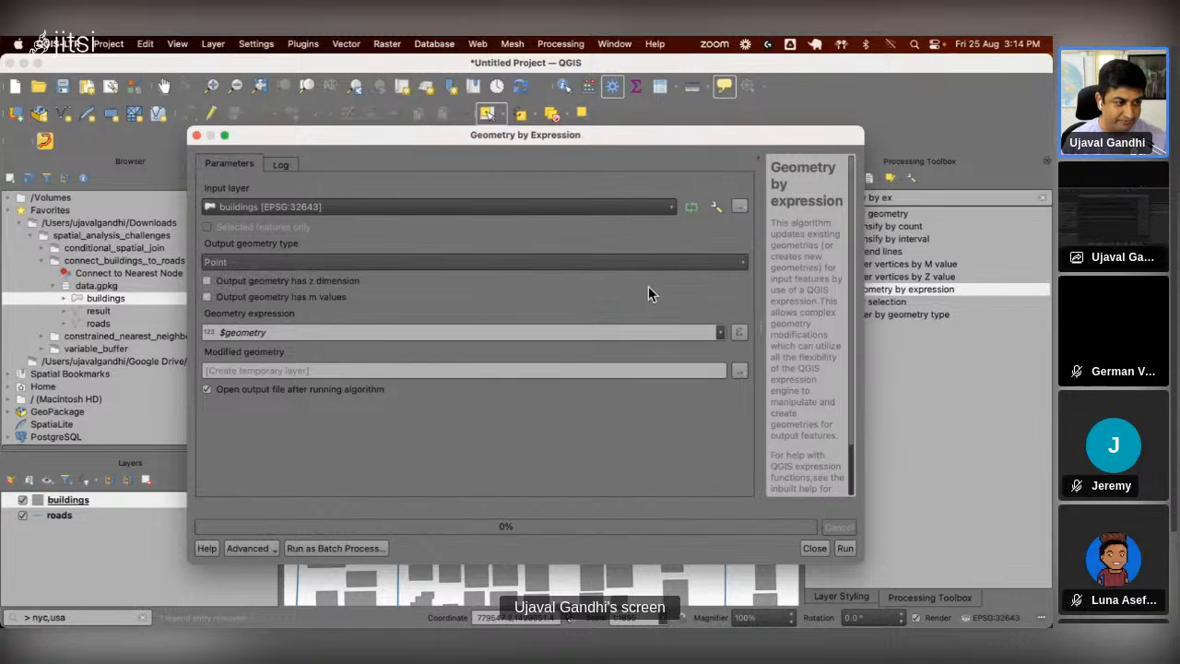
Step: Replace the geometry expression with the copied collect_geometries expression for edge centroids, run the algorithm to a temporary layer, and close it
left_click(740, 332)
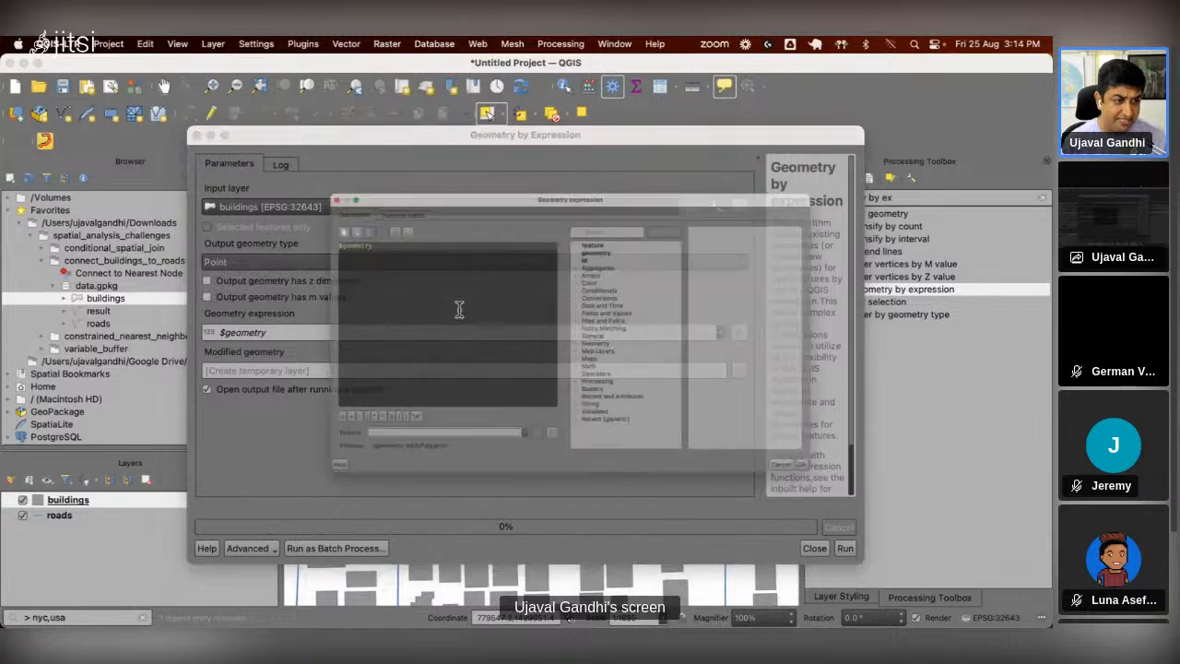
key("super+v")
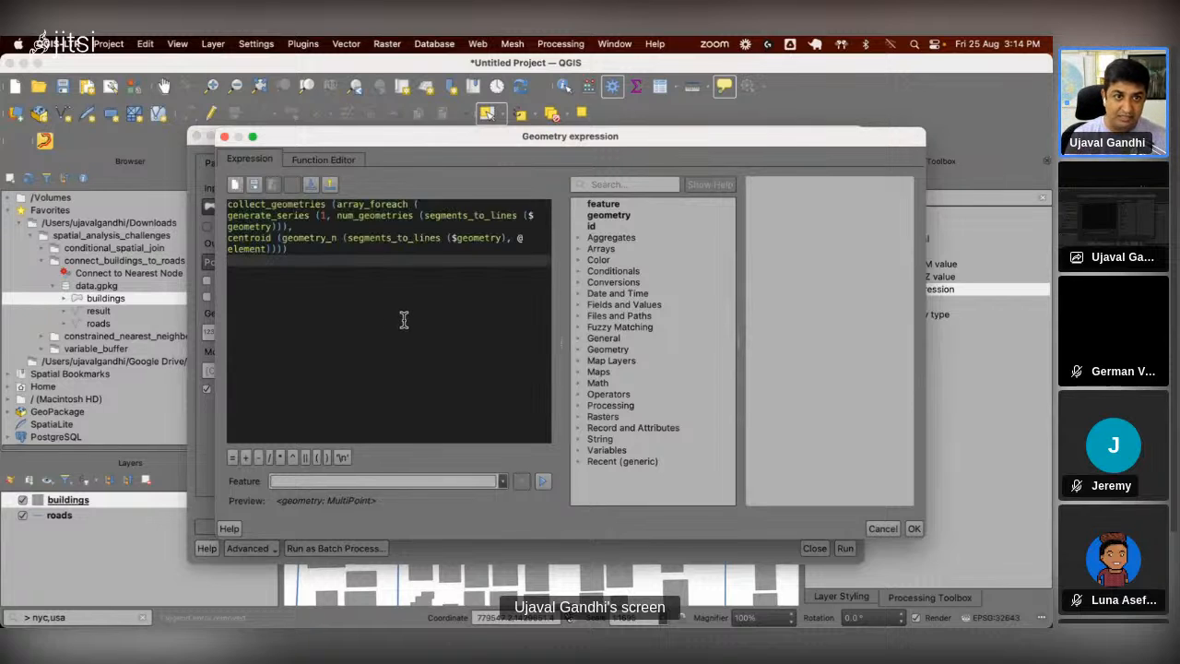
double_click(366, 234)
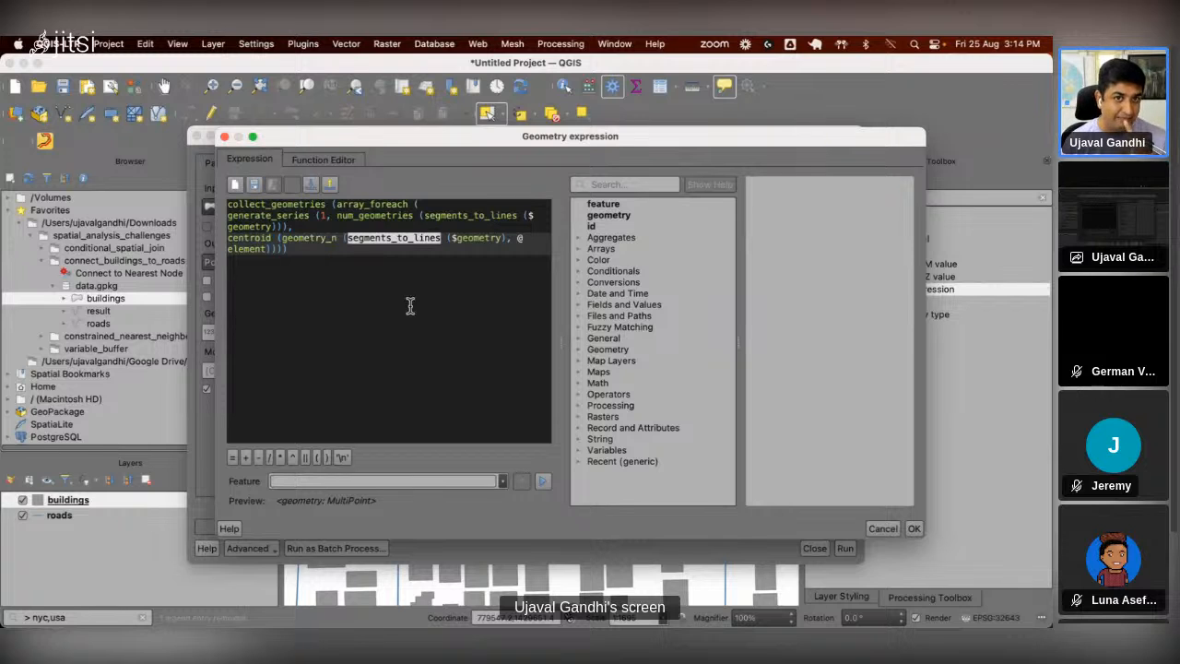
left_click(912, 529)
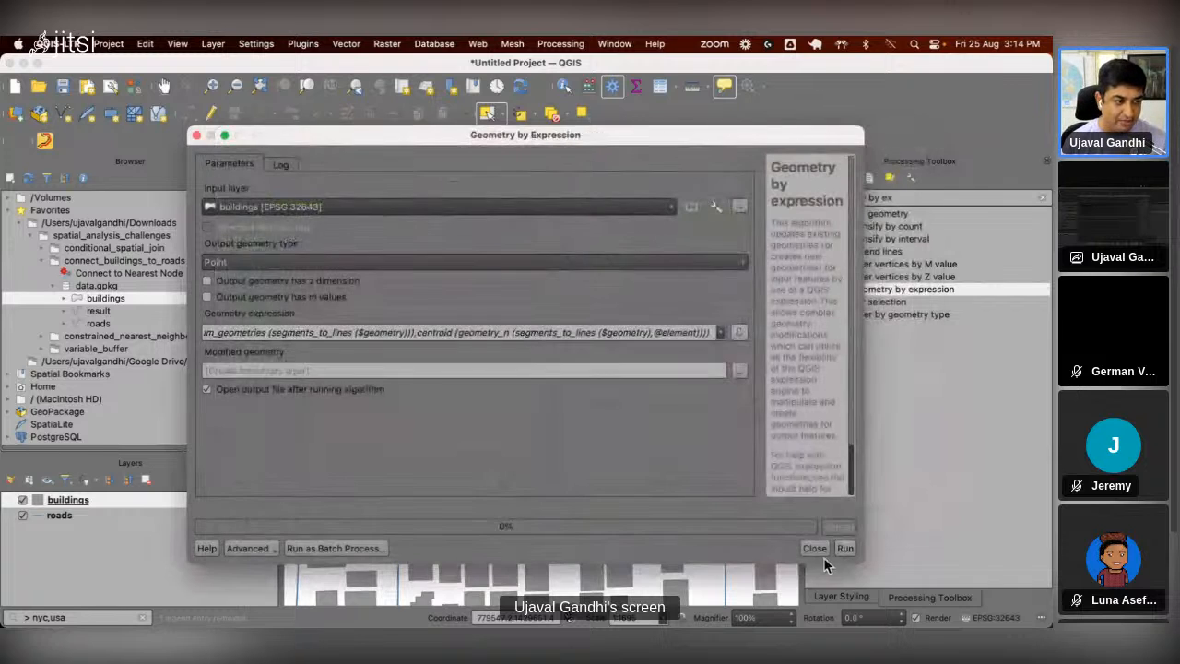
left_click(844, 549)
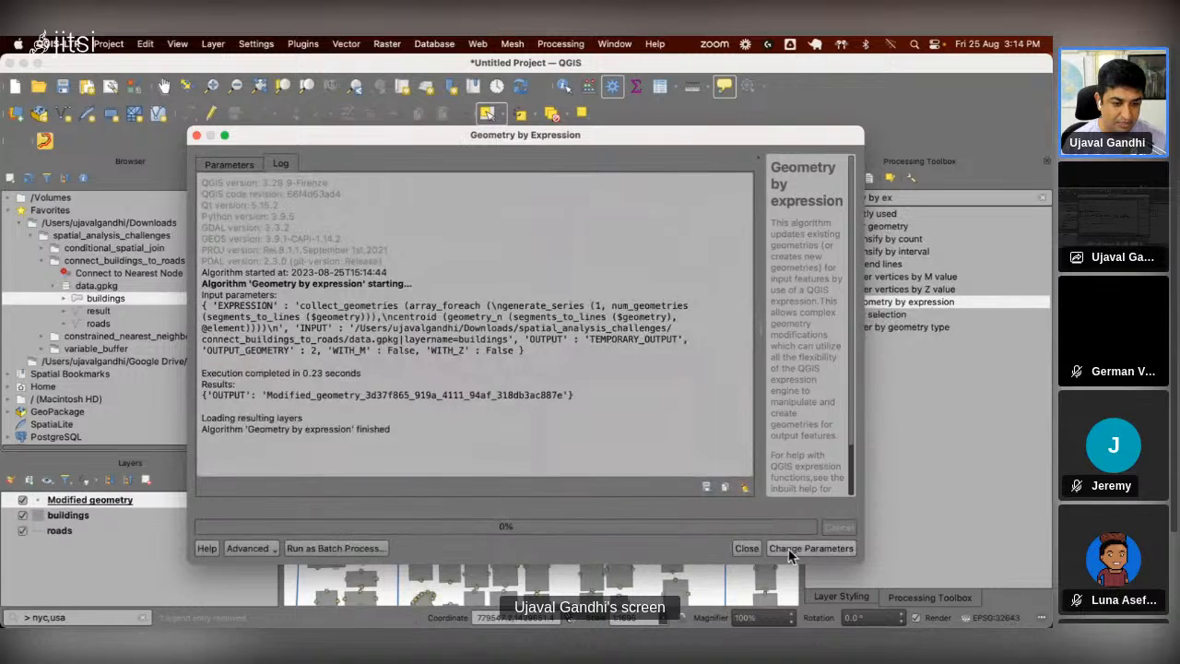
left_click(748, 547)
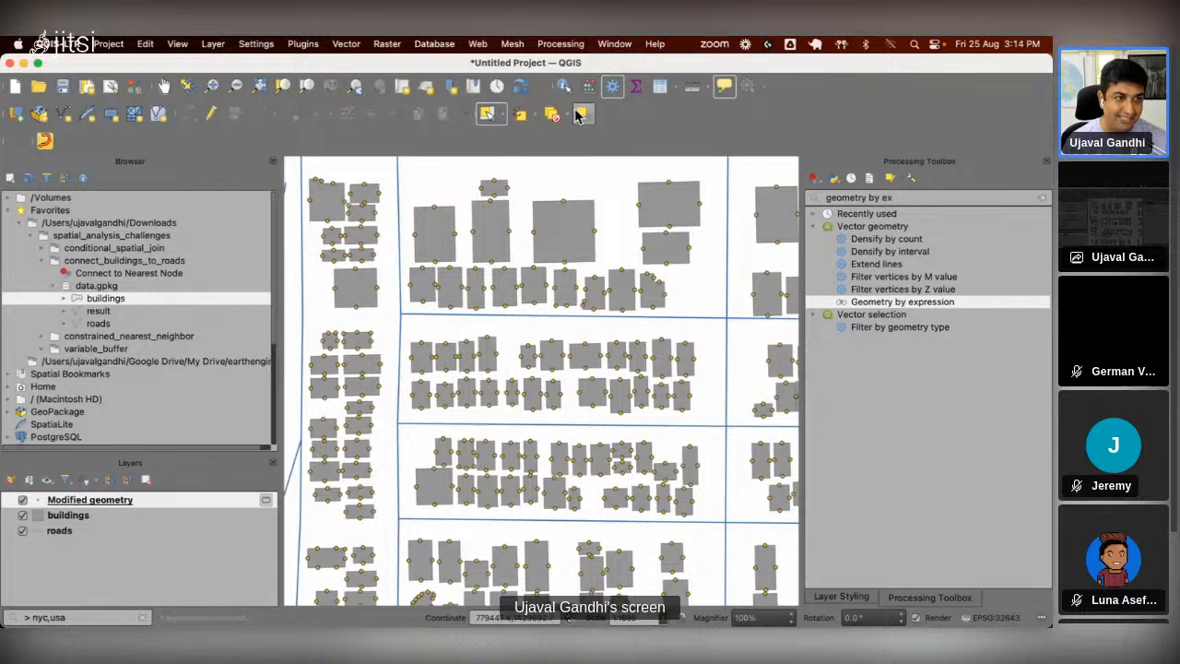
left_click(503, 115)
left_click(495, 116)
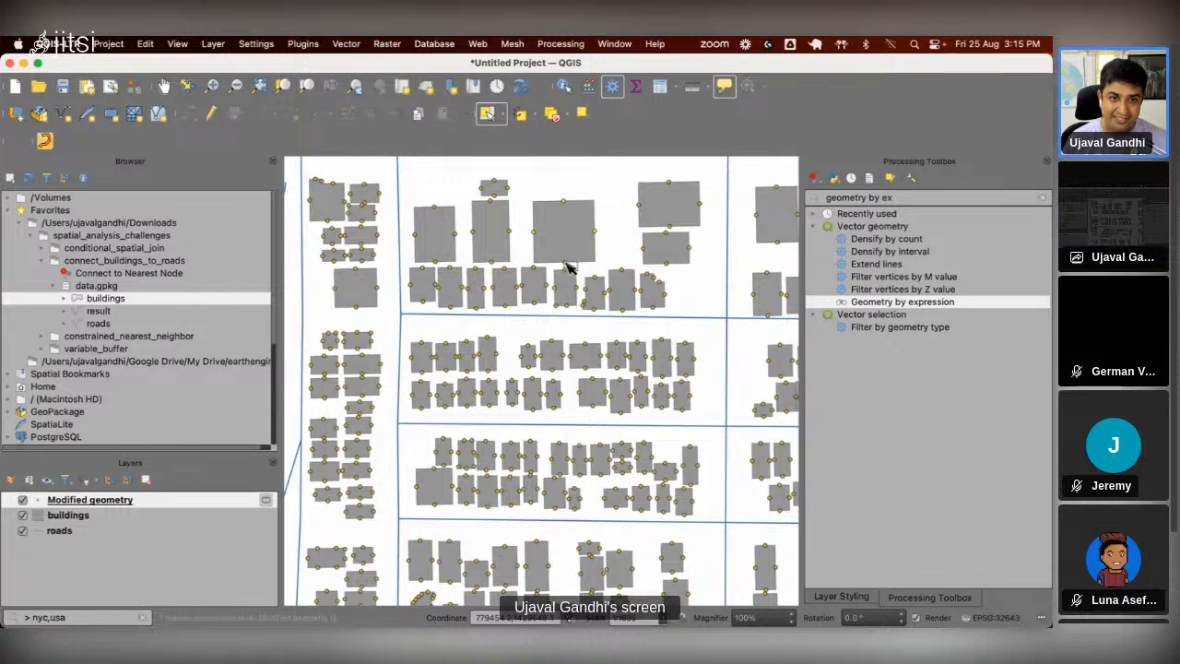
Step: Open the Geometry by expression algorithm for the Modified geometry point layer and set the output geometry type to Line
double_click(888, 303)
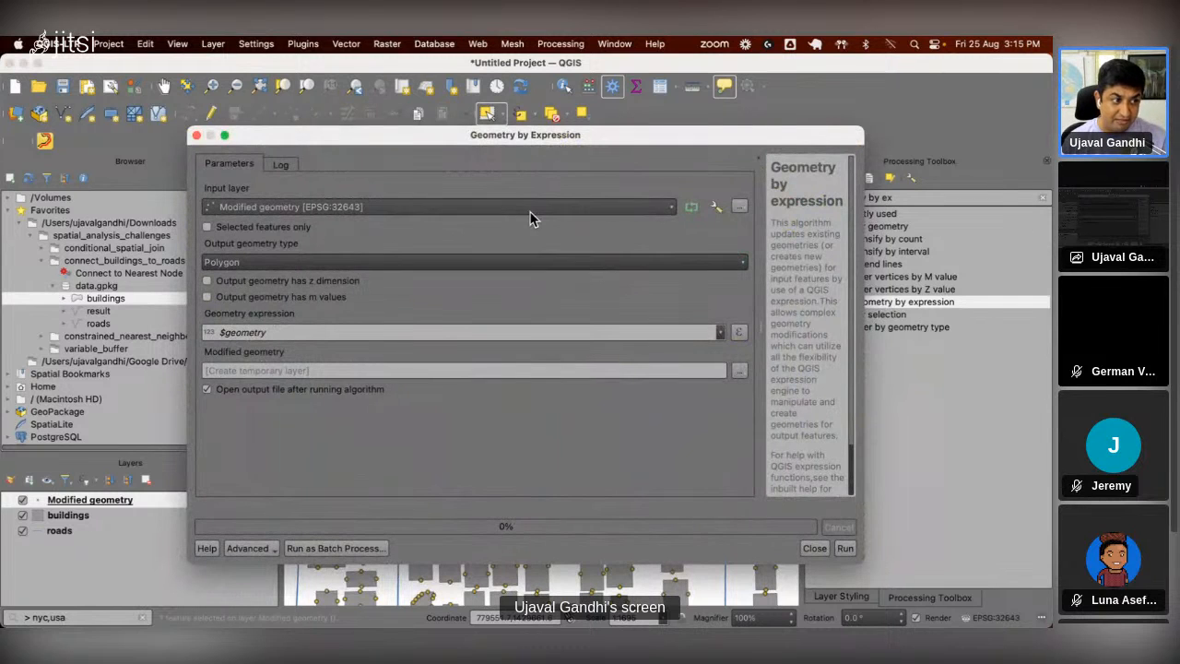
left_click(536, 263)
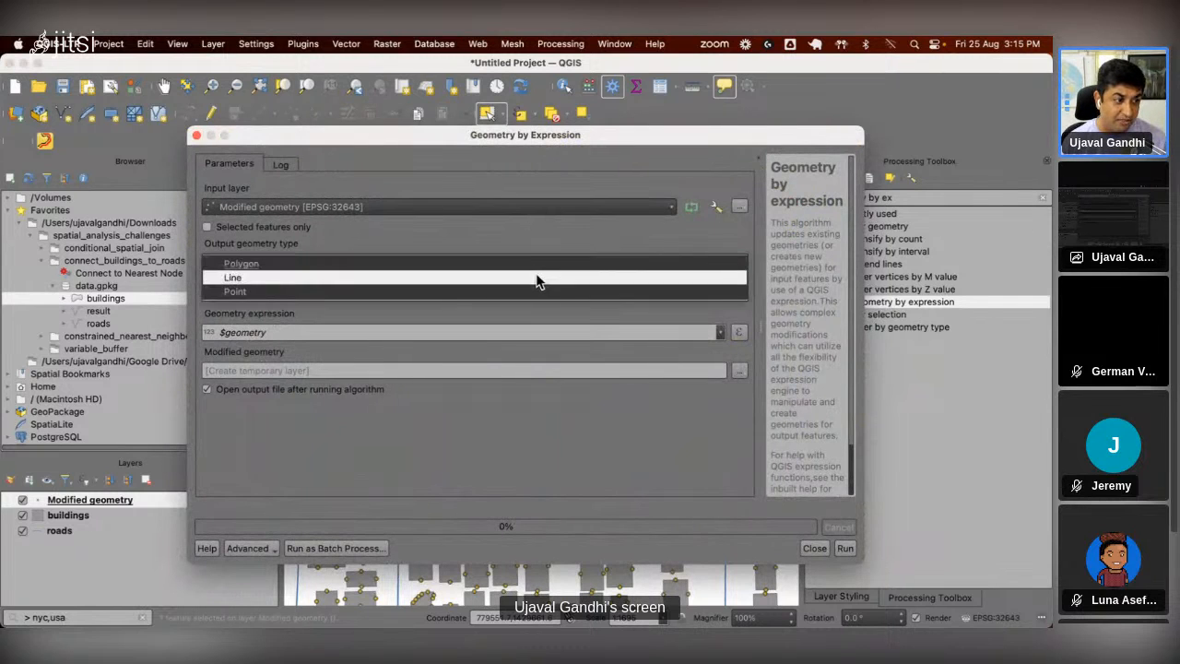
left_click(537, 277)
Step: Switch to the slides in the browser, copy the shortest_line expression from the speaker notes, and return to QGIS
key("super+Tab")
triple_click(376, 529)
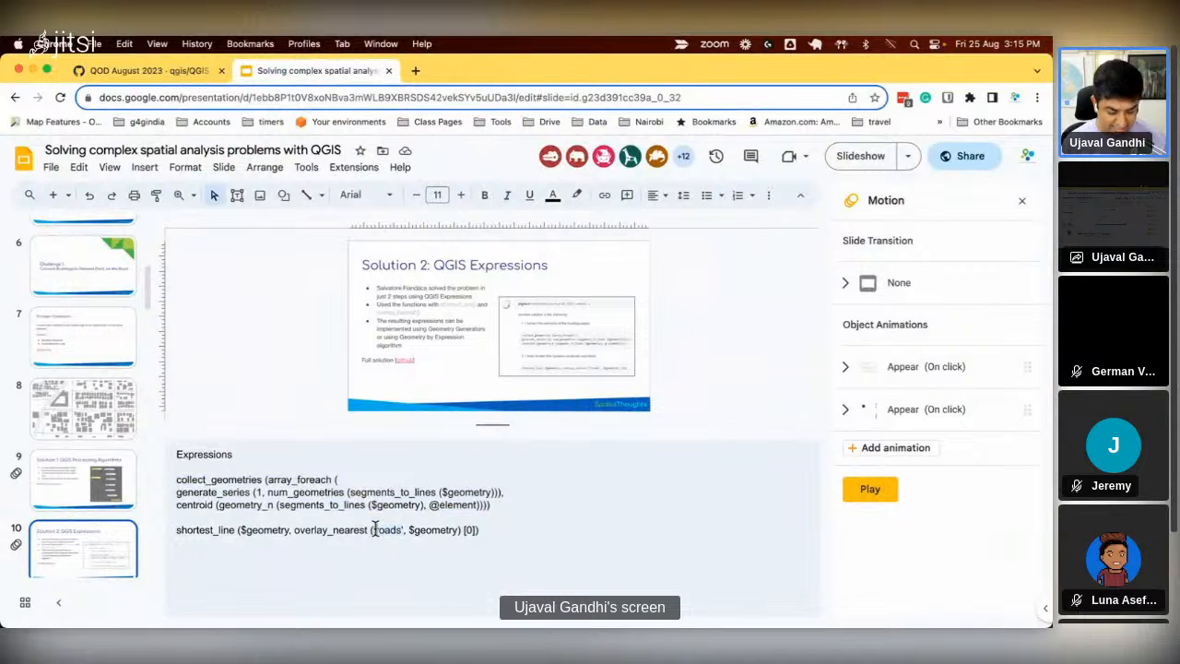
double_click(375, 529)
left_click(374, 530)
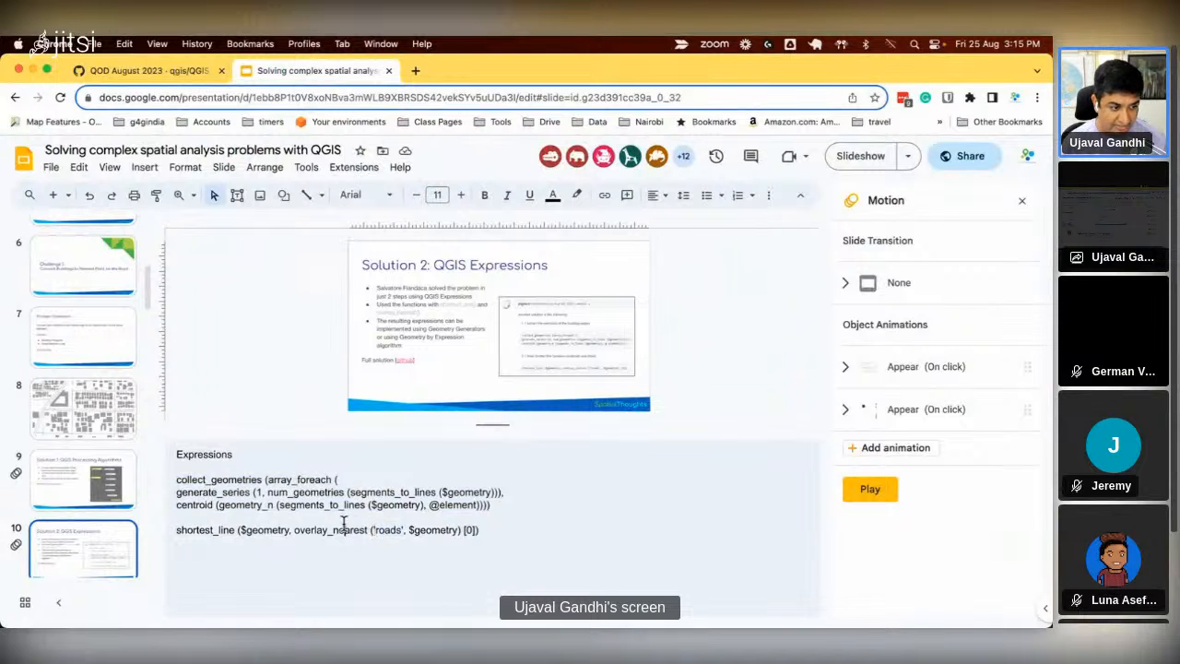
triple_click(343, 528)
key("super+Tab")
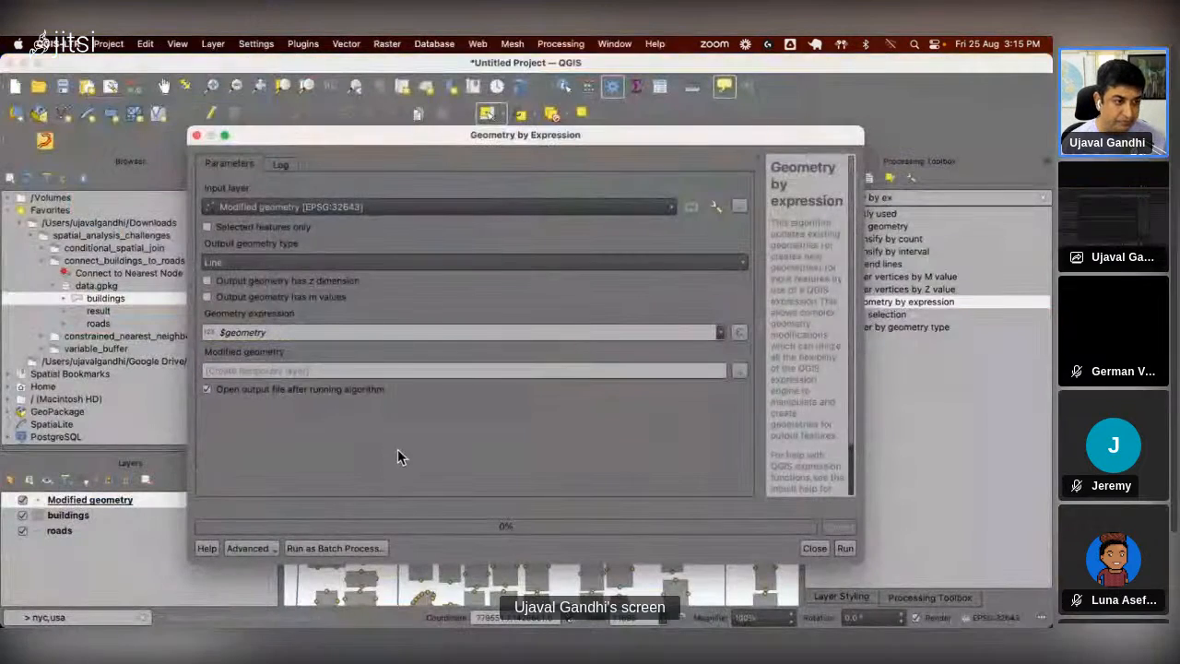
Step: Replace the geometry expression with shortest_line ($geometry, overlay_nearest ('roads', $geometry) [0]), run the algorithm to a temporary layer, and close it
triple_click(397, 331)
key("BackSpace")
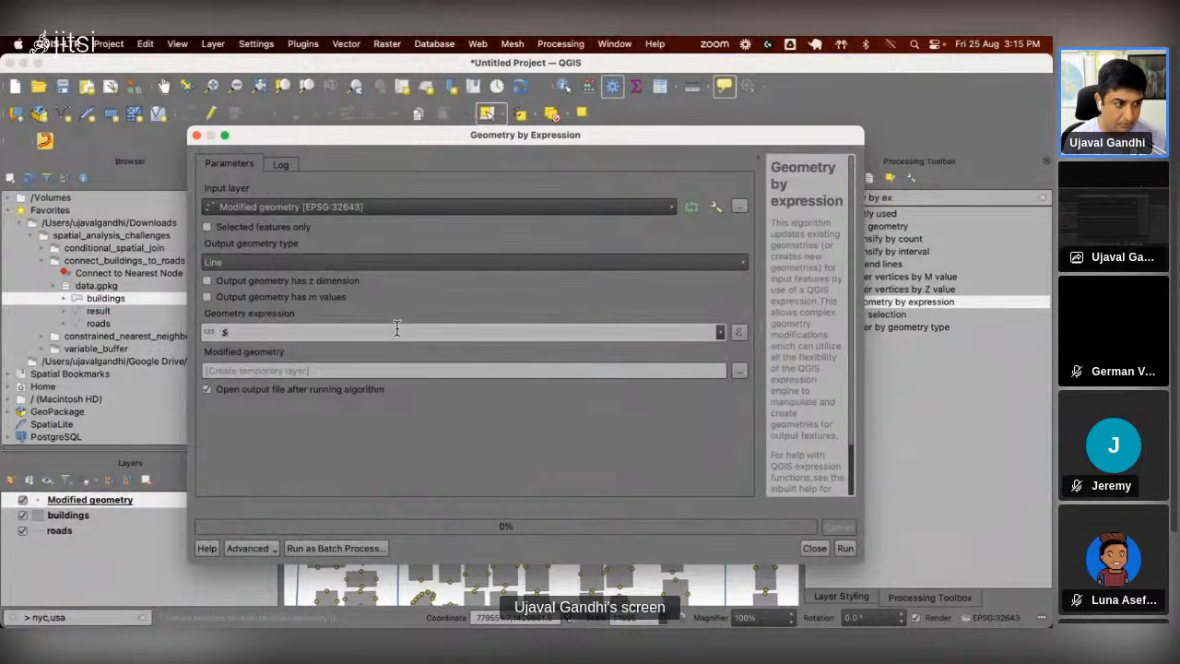
type("shortest_line ($geometry,overlay_nearest ('roads', $geometry) [0])")
left_click(845, 548)
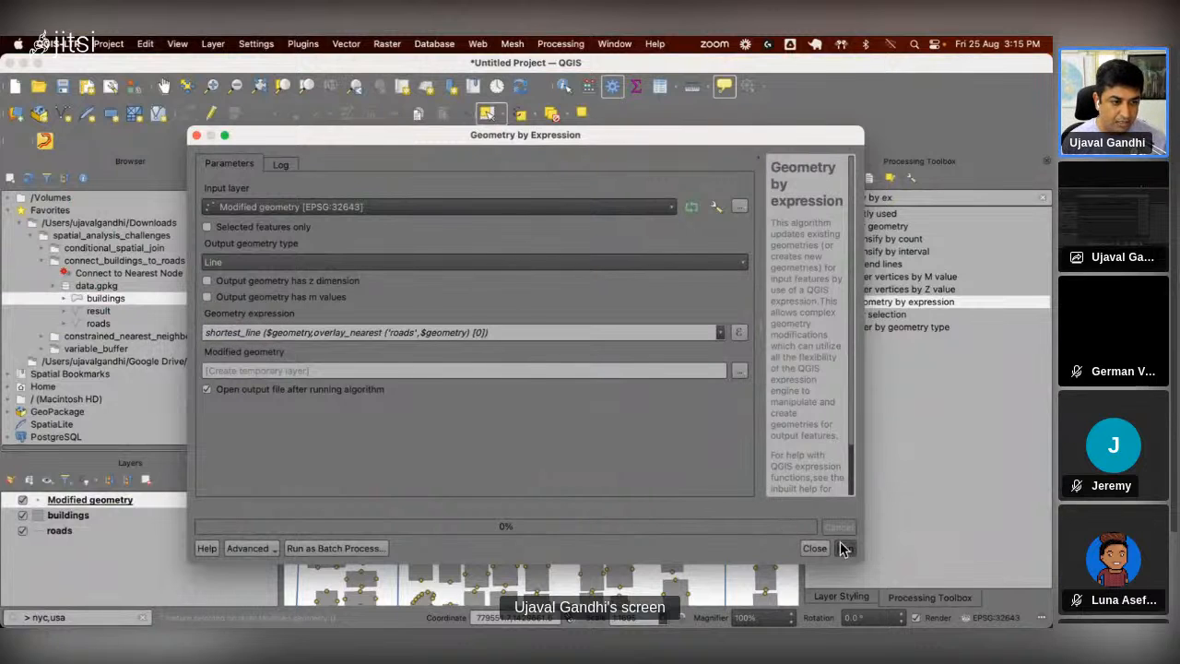
left_click(747, 547)
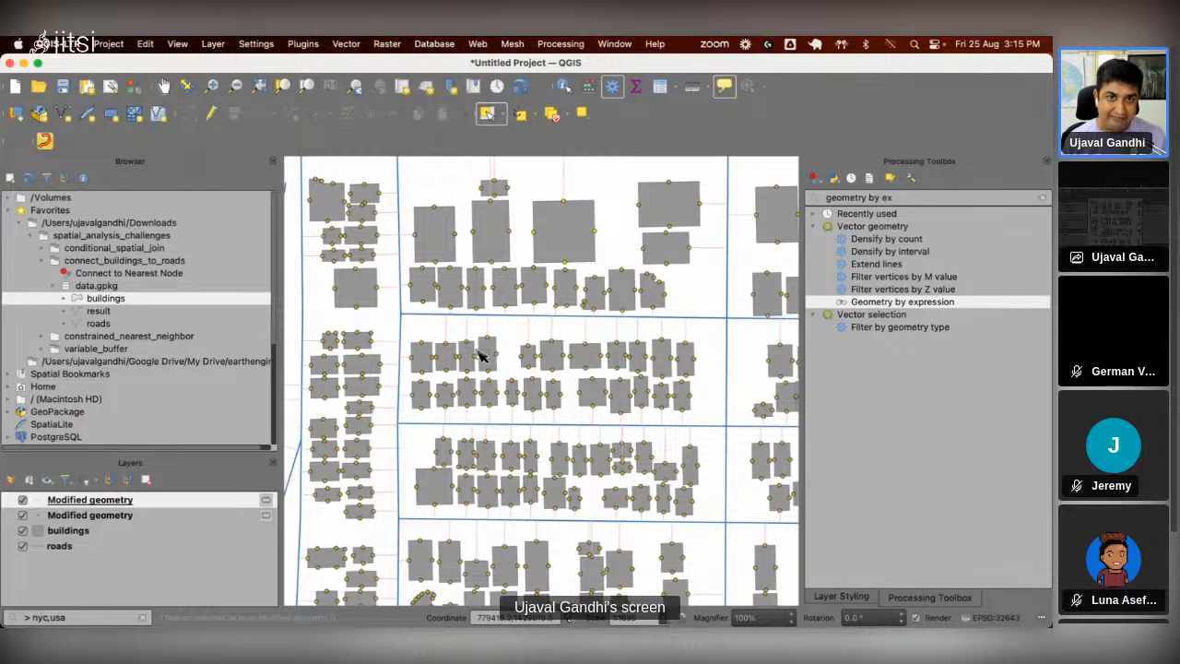
Step: Switch to the slides in the browser and start the slideshow from the "Solution 2: QGIS Expressions" slide
key("super+Tab")
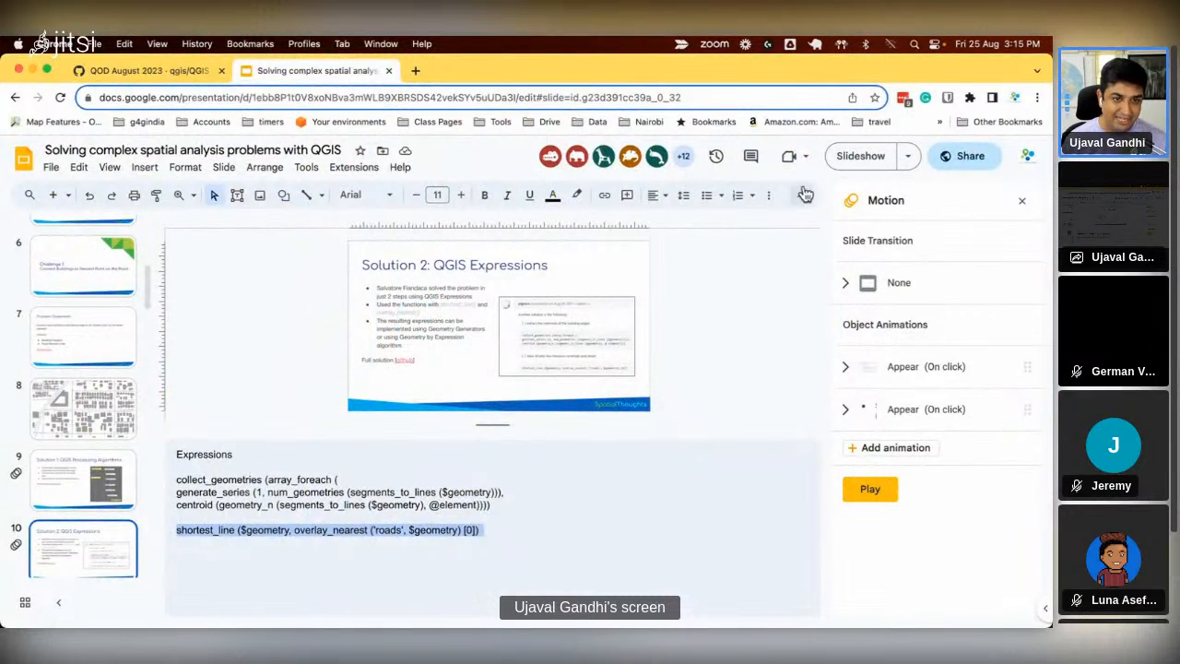
left_click(842, 164)
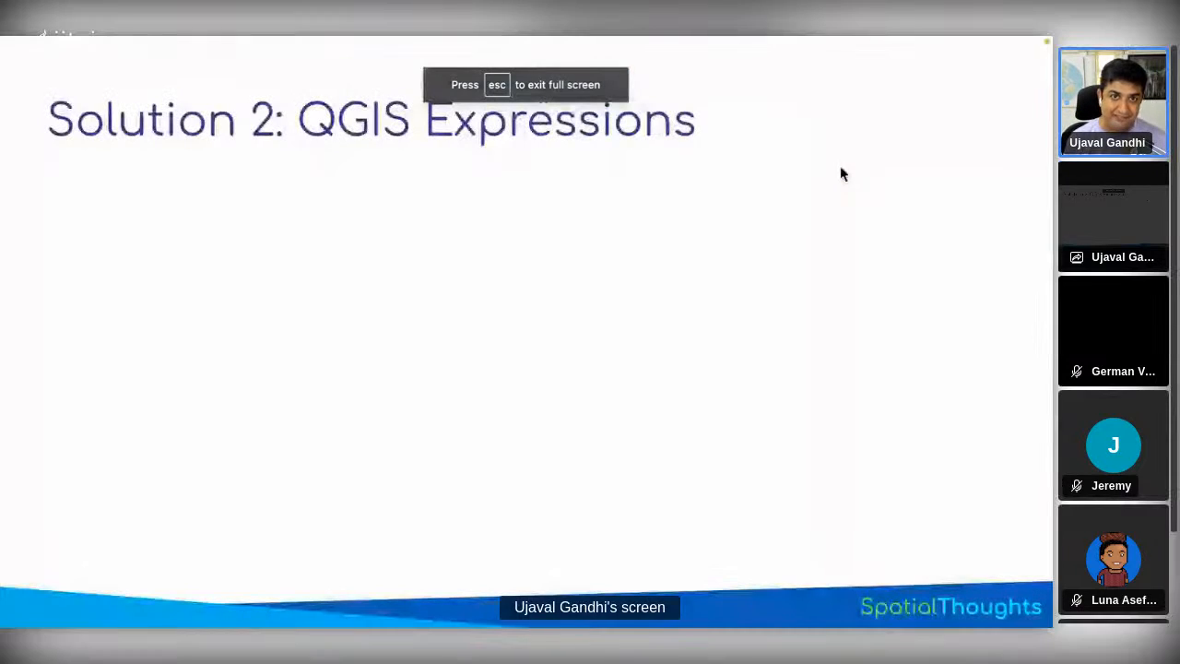
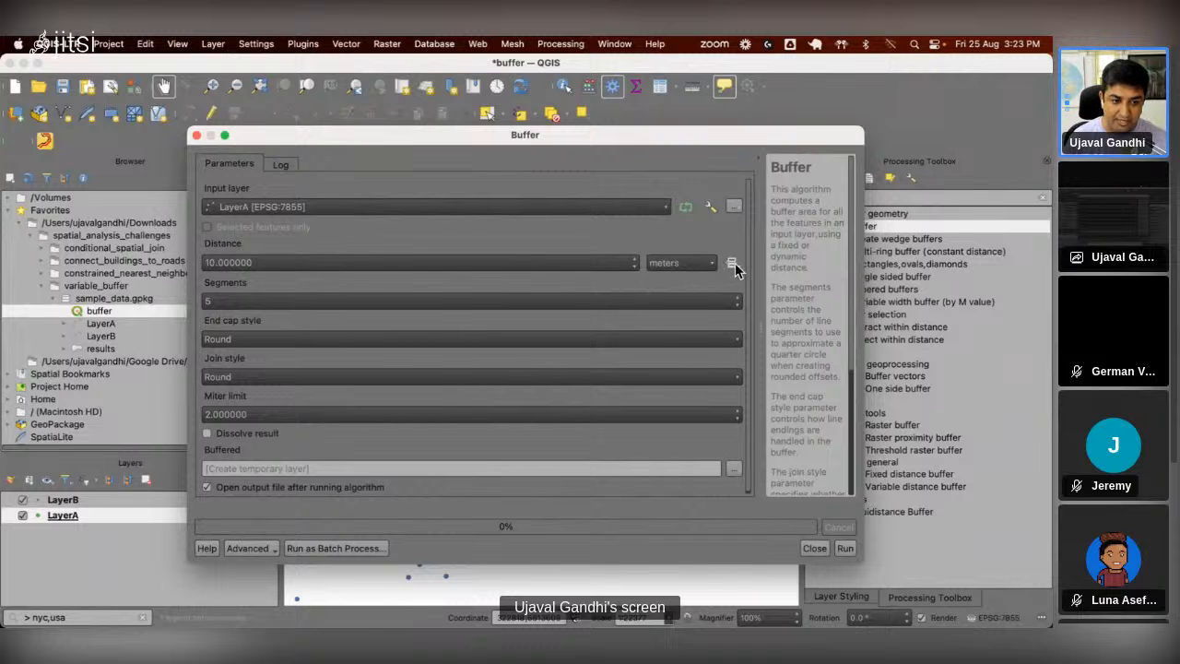
Step: Open the expression editor for LayerA's buffer distance and paste distance($geometry, overlay_nearest('LayerB', $geometry, limit:=6)[5]) from the speaker notes in the browser
left_click(735, 266)
left_click(751, 379)
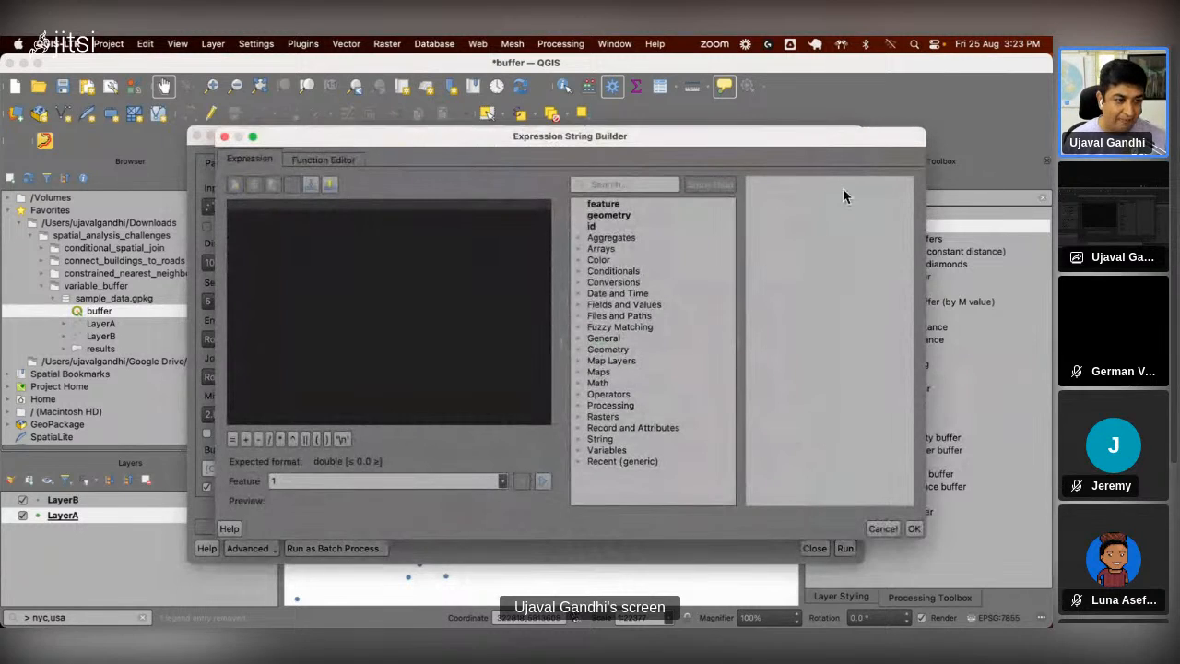
key("super+Tab")
triple_click(353, 483)
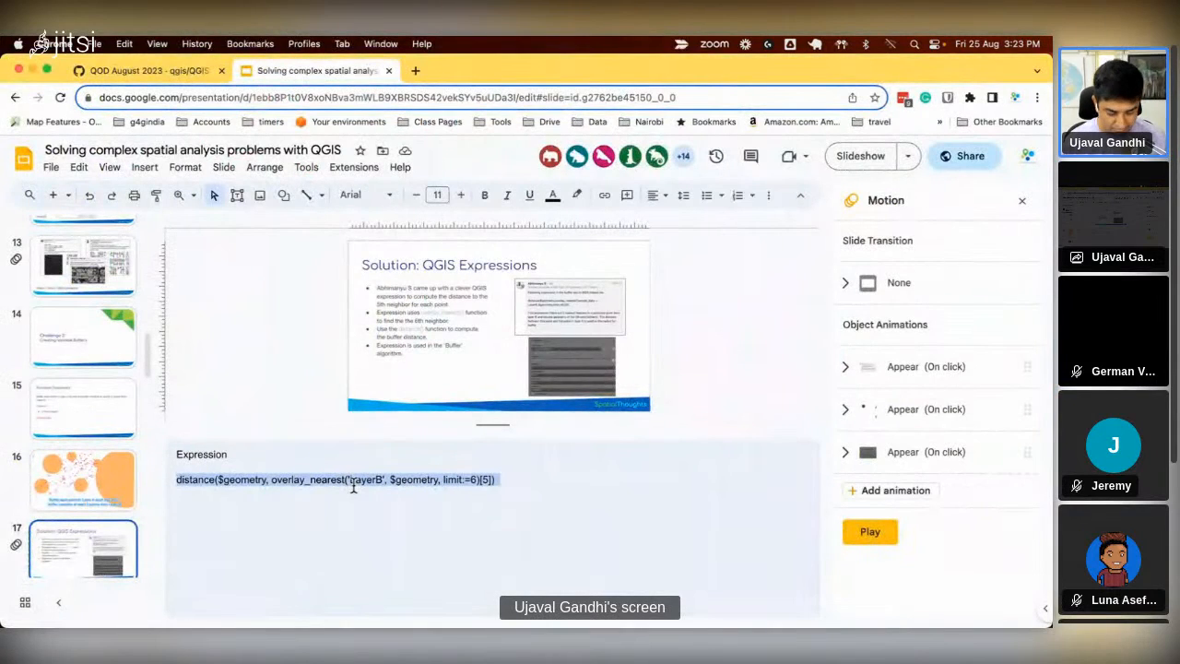
key("ctrl+c")
key("super+Tab")
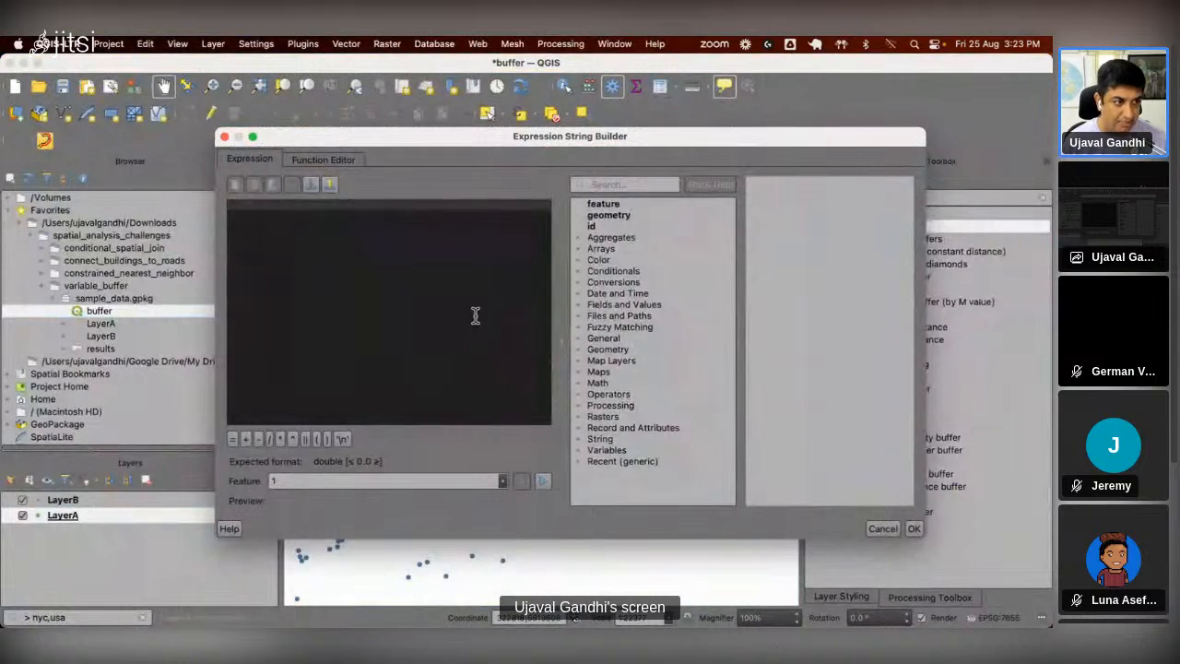
key("ctrl+v")
Step: Trim the buffer distance expression to overlay_nearest('LayerB', $geometry, limit:=6), removing the distance wrapper and the array index
left_click_drag(337, 204, 159, 186)
key("BackSpace")
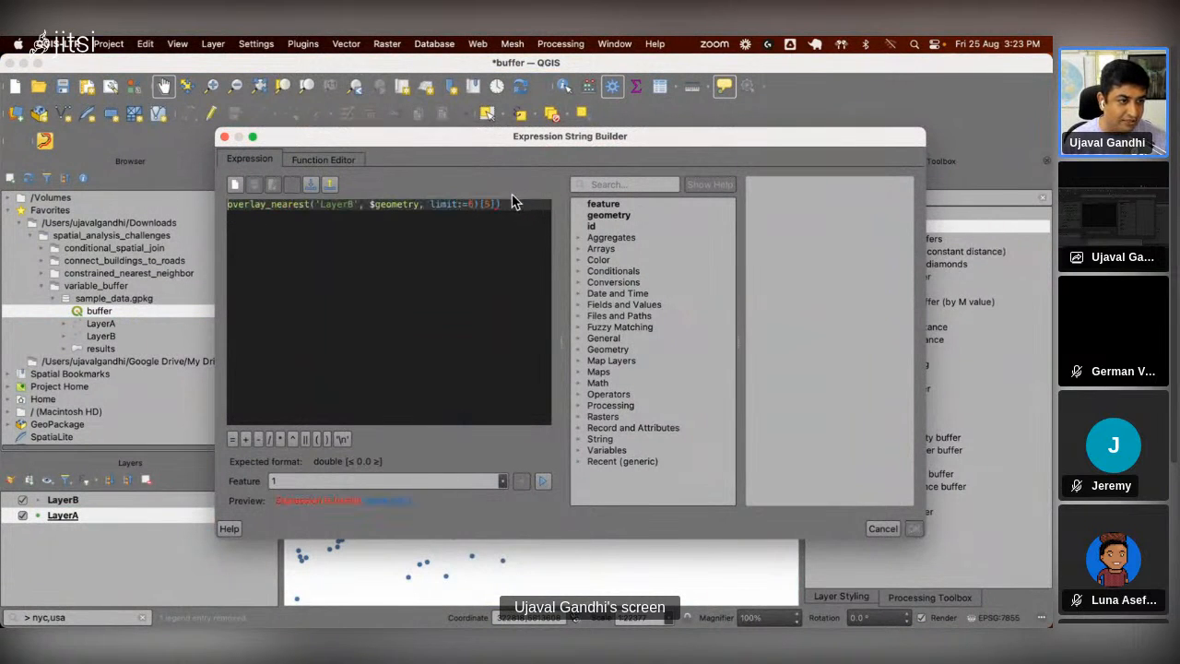
left_click_drag(501, 204, 475, 204)
key("BackSpace")
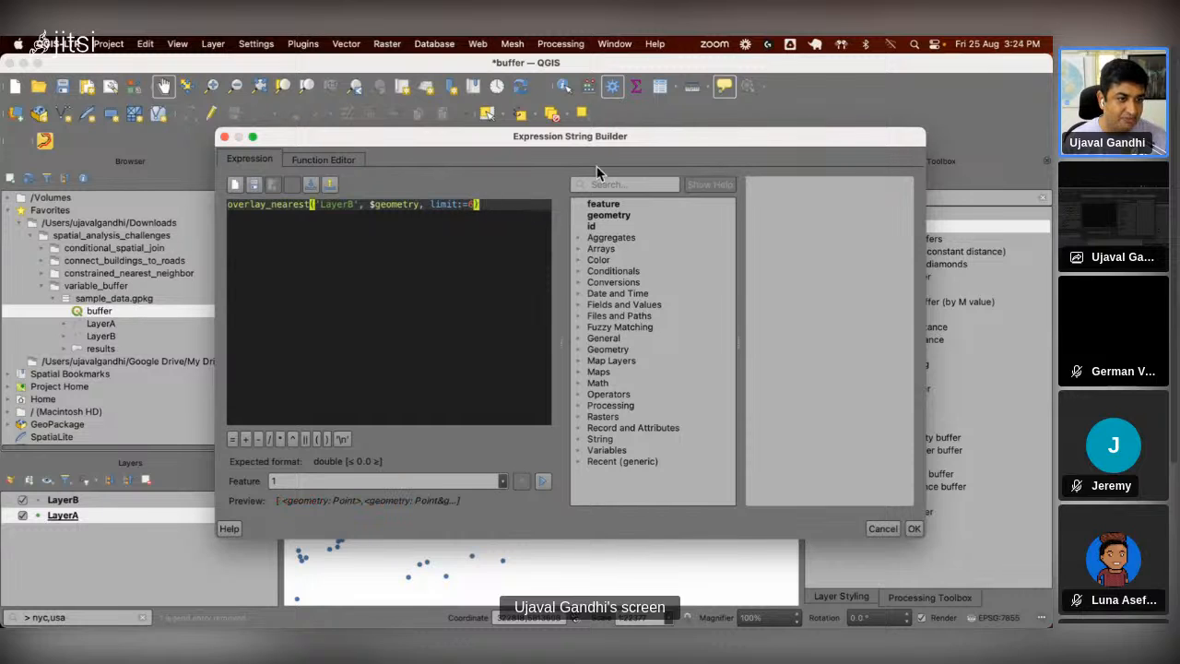
Step: Look up overlay_nearest in the function list and examine its help alongside the expression's layer, geometry and limit arguments and the output preview
left_click(614, 183)
type("oove")
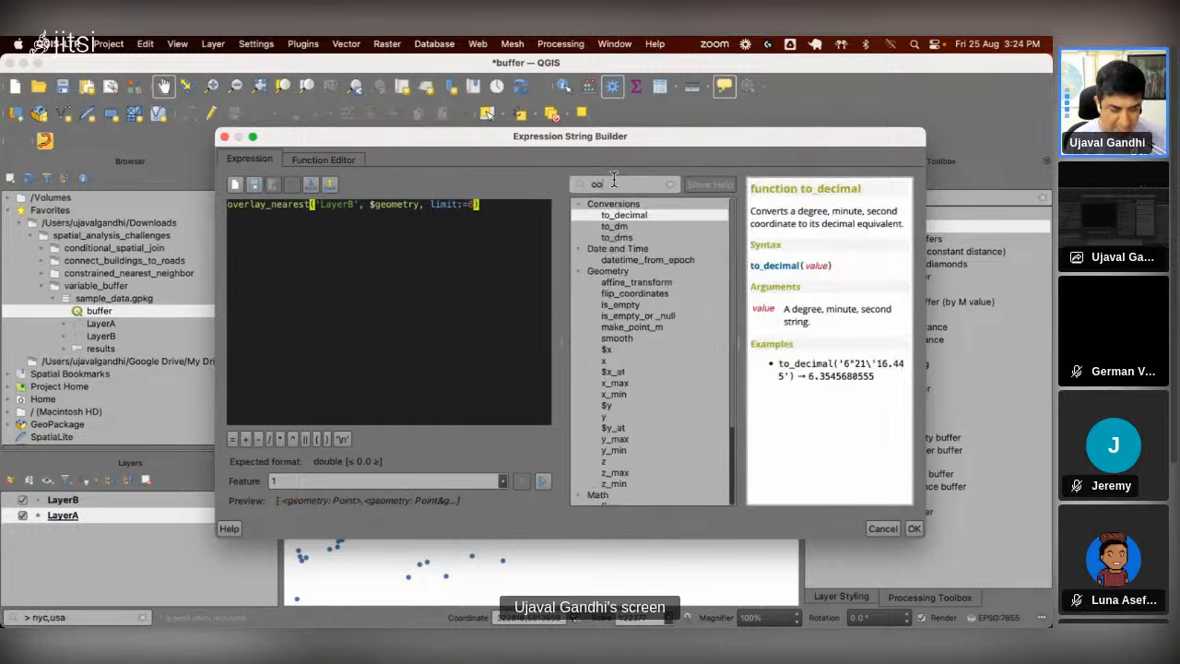
key("BackSpace")
key("BackSpace")
key("BackSpace")
type("ve")
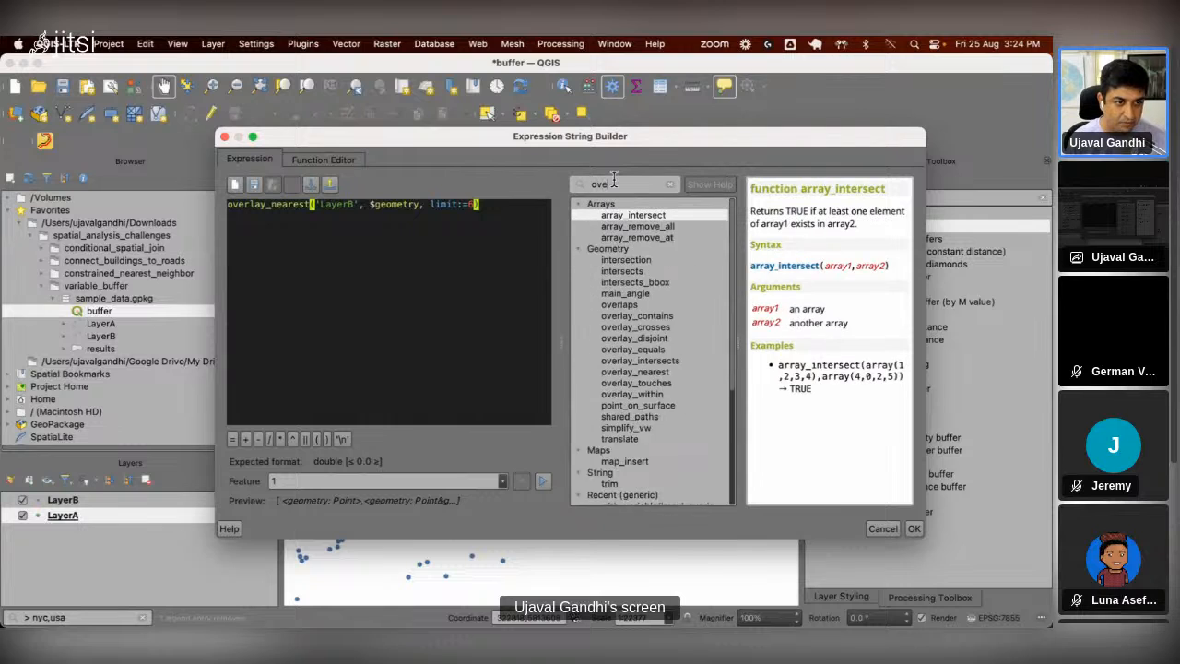
type("rla")
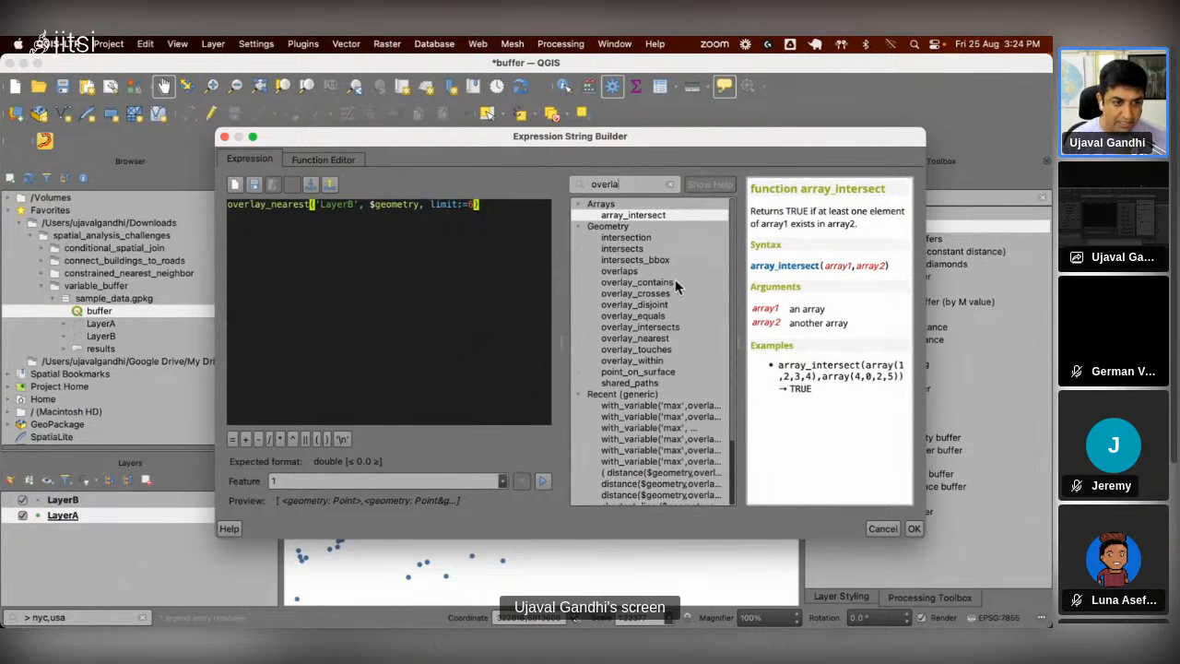
left_click(665, 338)
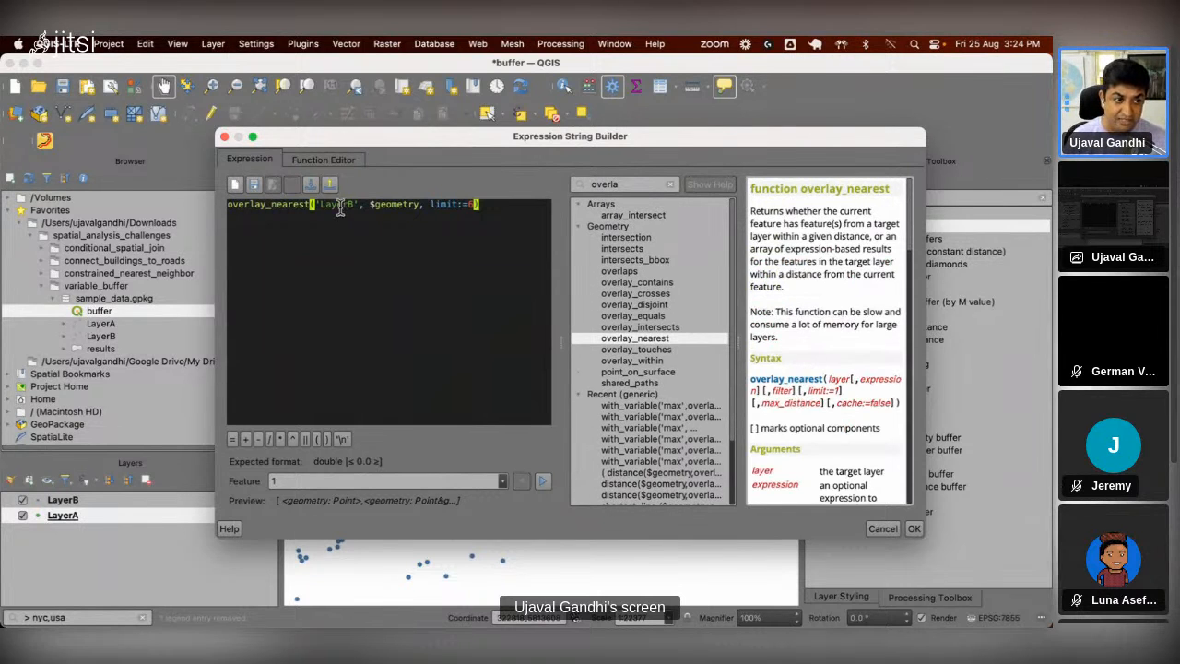
mouse_move(340, 207)
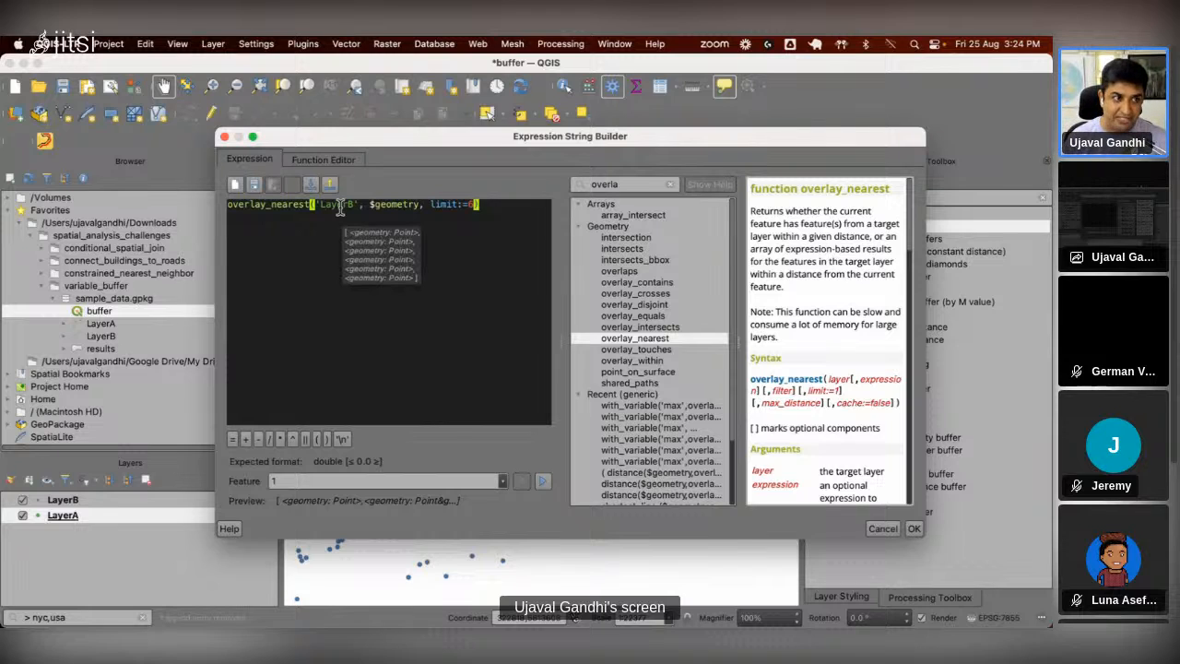
left_click(400, 204)
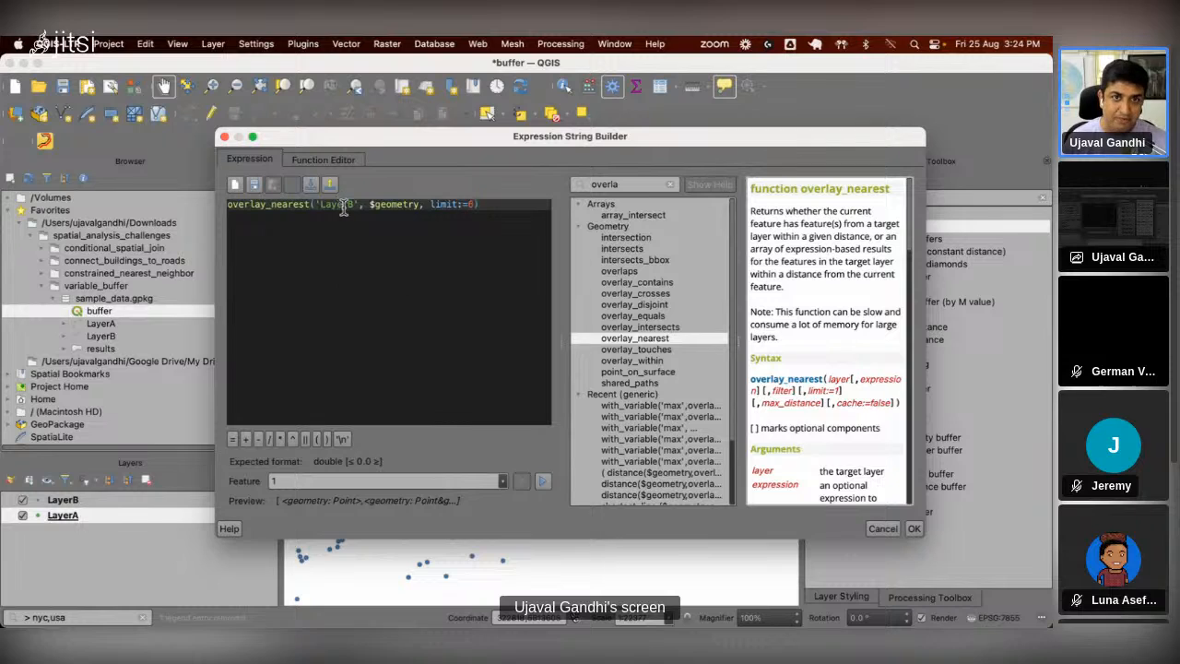
double_click(472, 204)
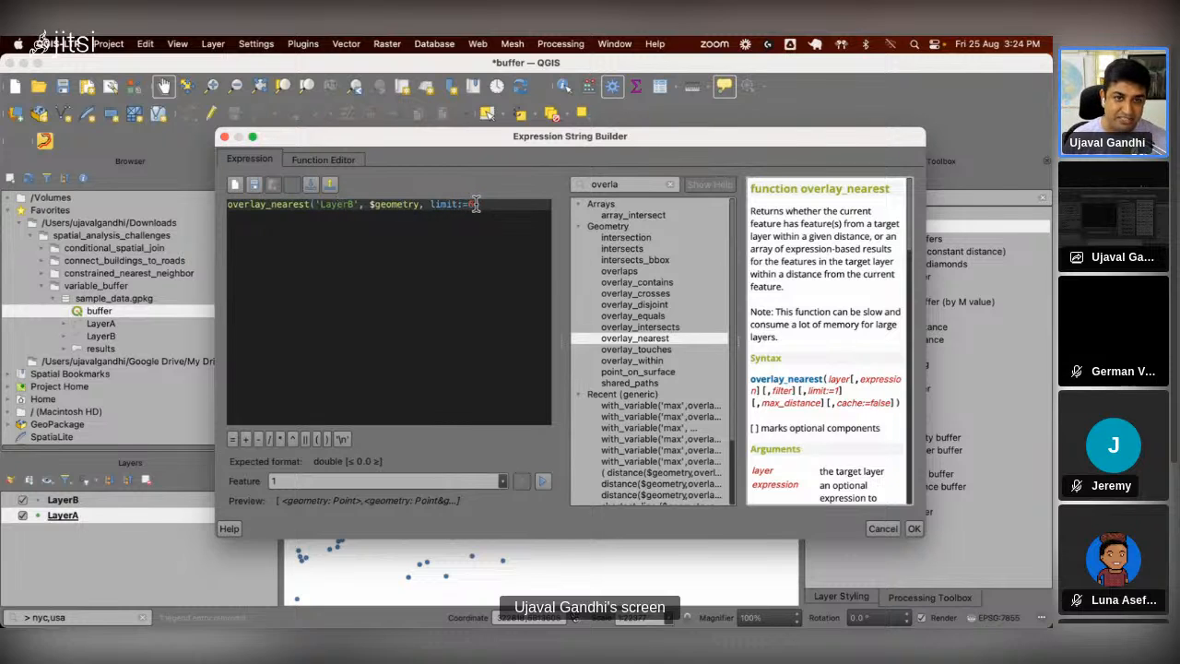
mouse_move(477, 204)
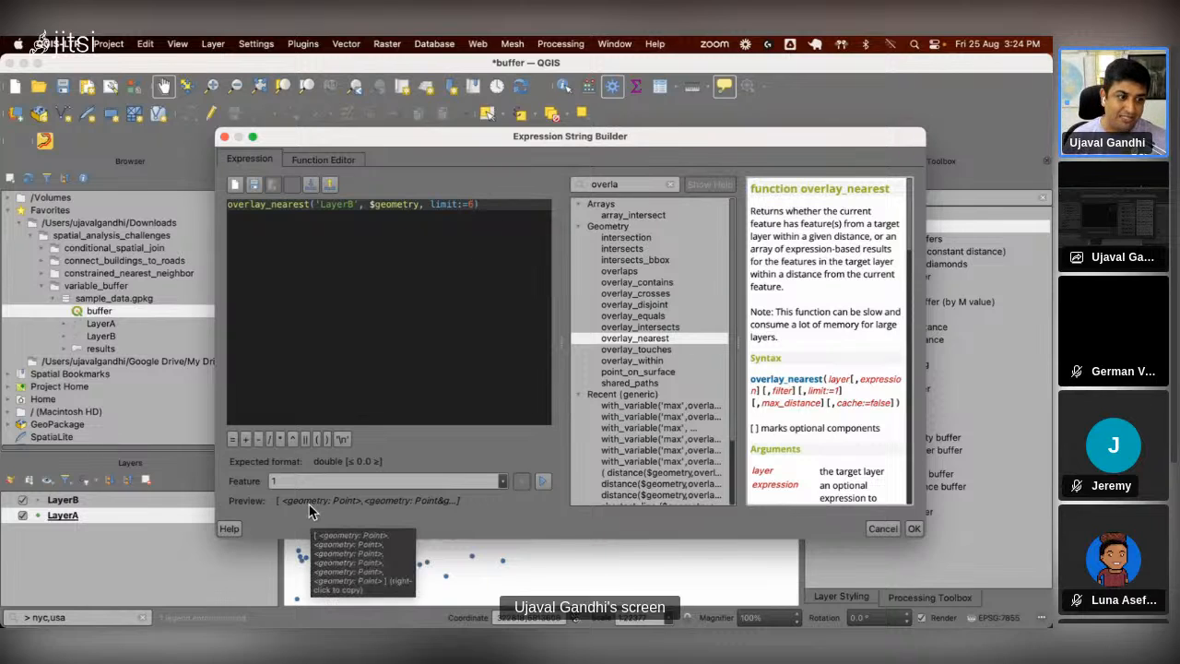
Step: Try the array index [5] after the overlay_nearest call and replace it with [-1] to pick the last neighbour
left_click(508, 205)
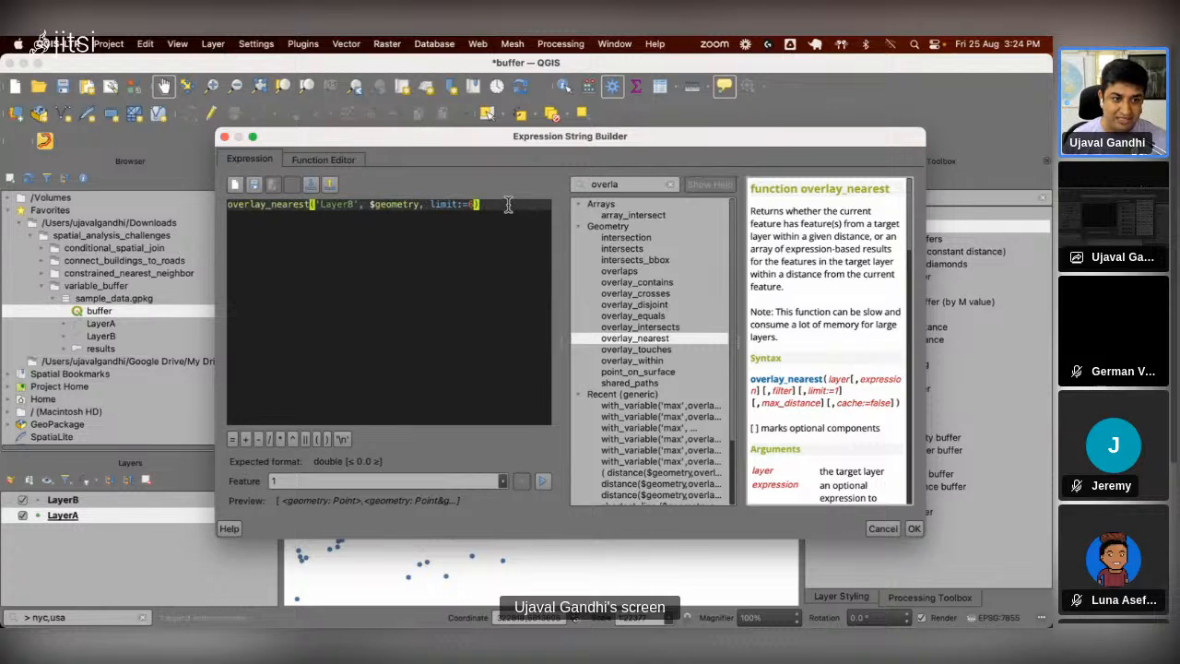
type(")[")
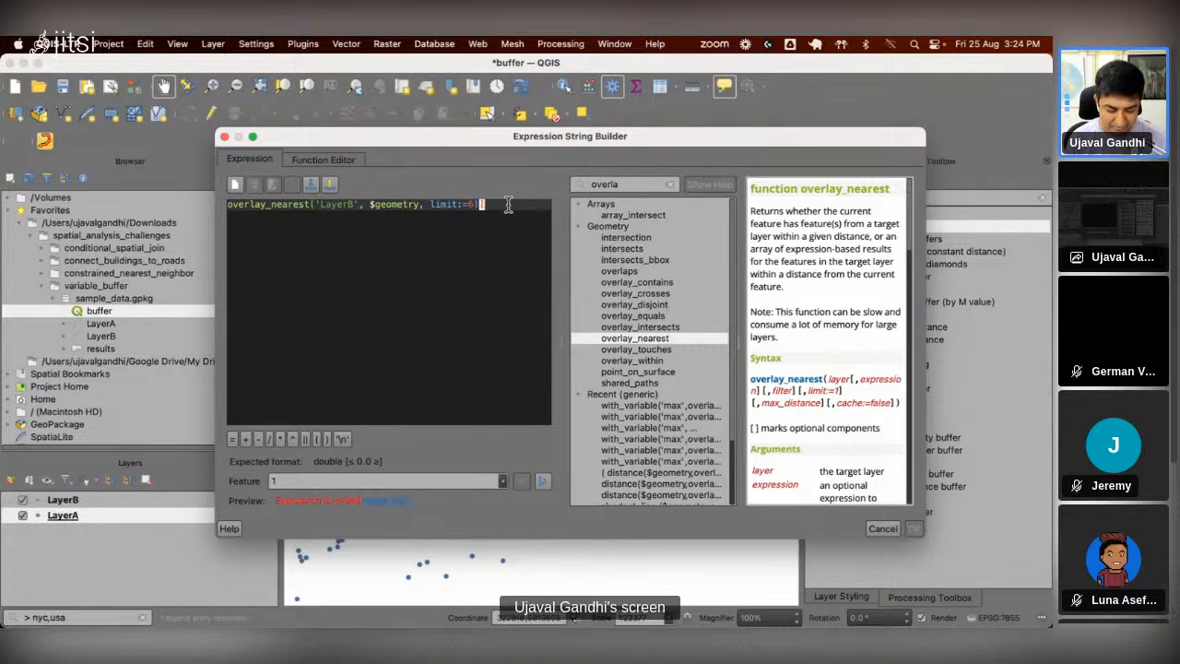
type("0]")
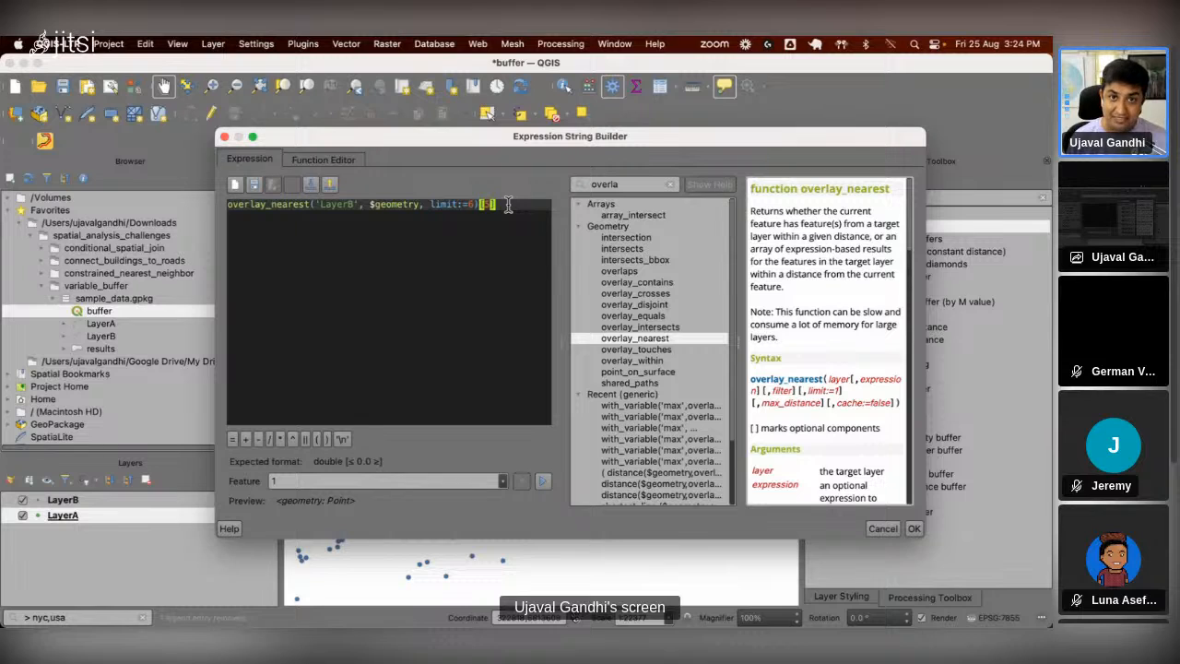
key("BackSpace")
key("BackSpace")
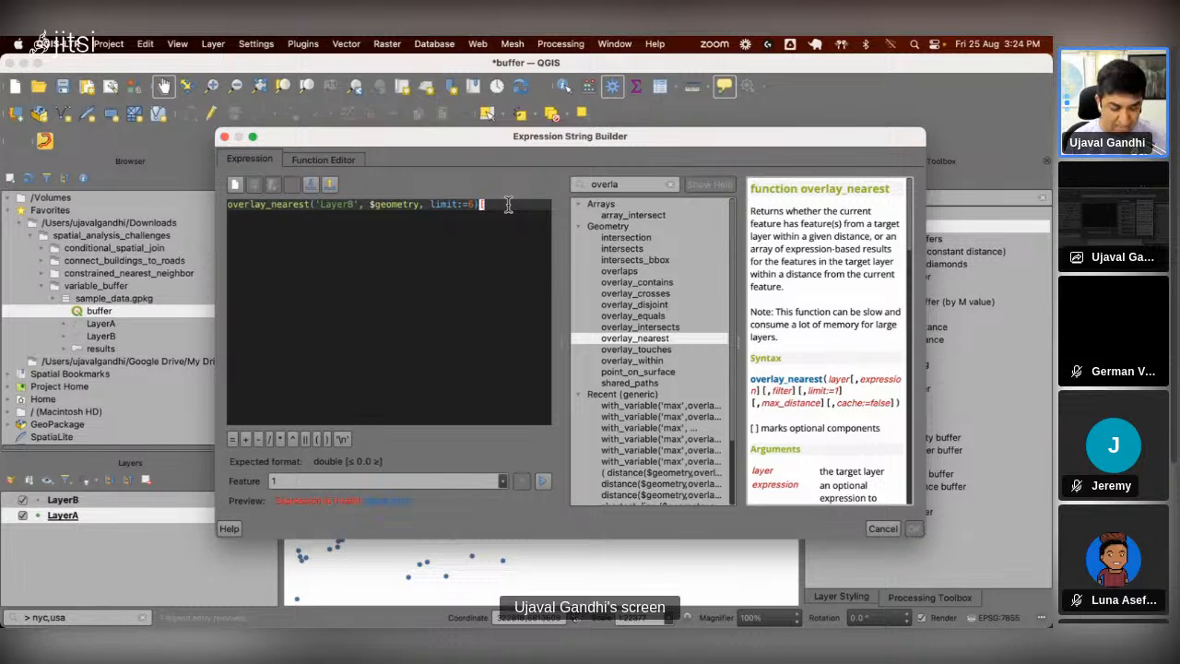
type("-1]")
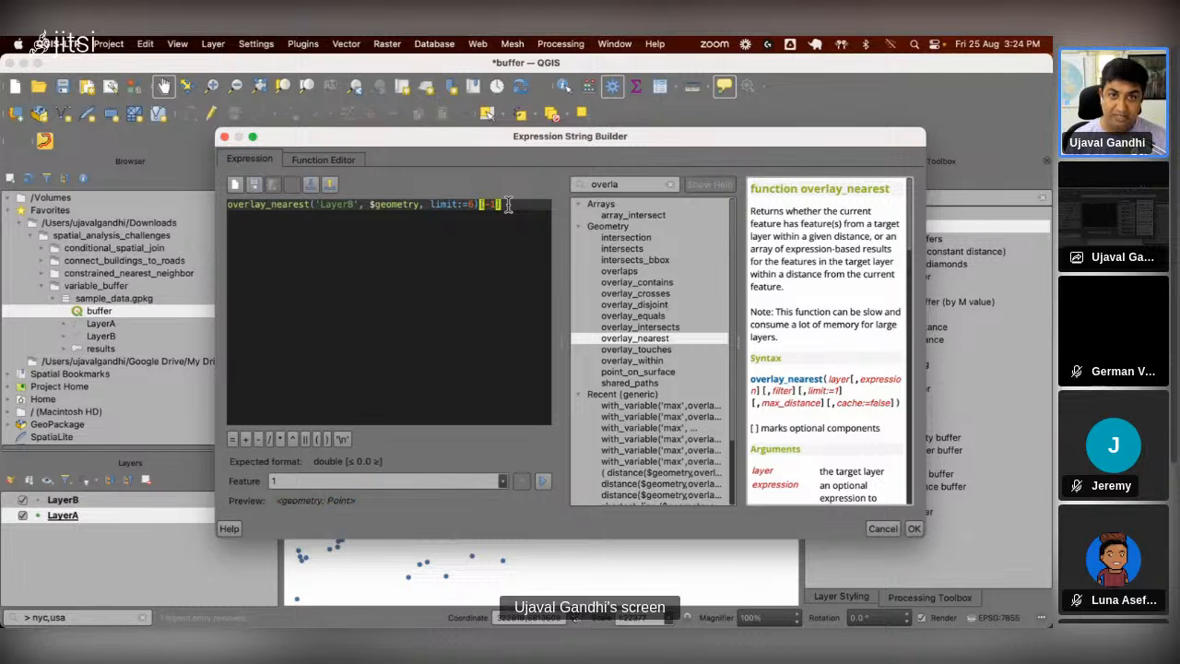
Step: Wrap the overlay_nearest expression in the distance function with $geometry as the first argument, and close the parenthesis after [-1]
key("super+Left")
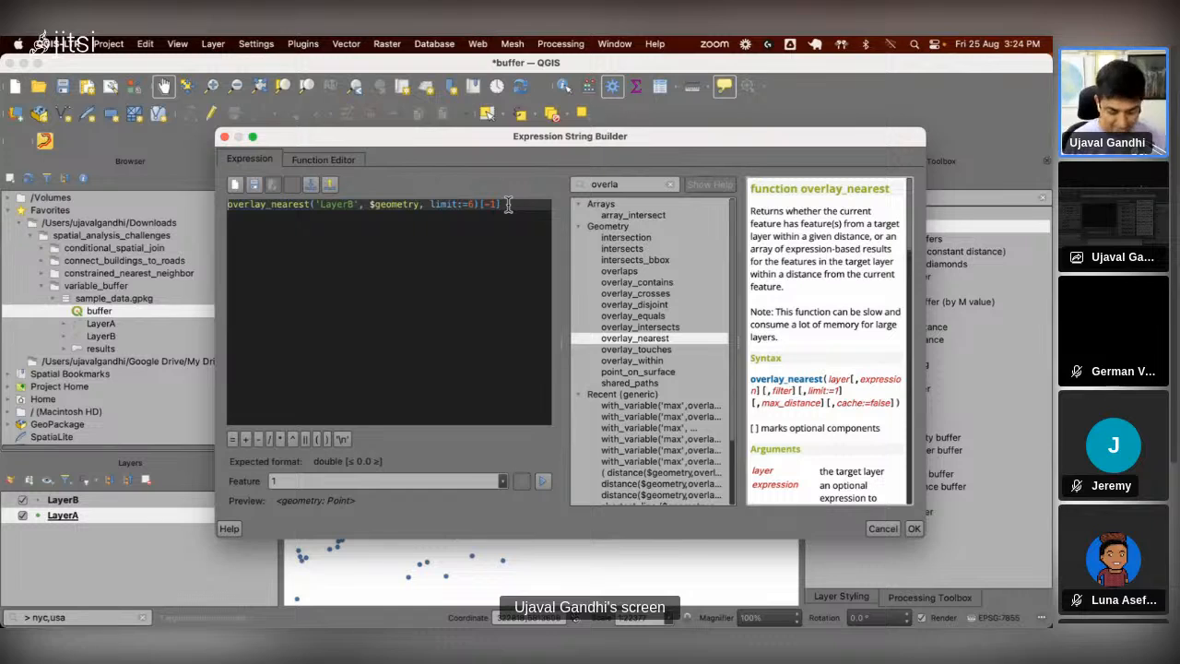
type("distance(")
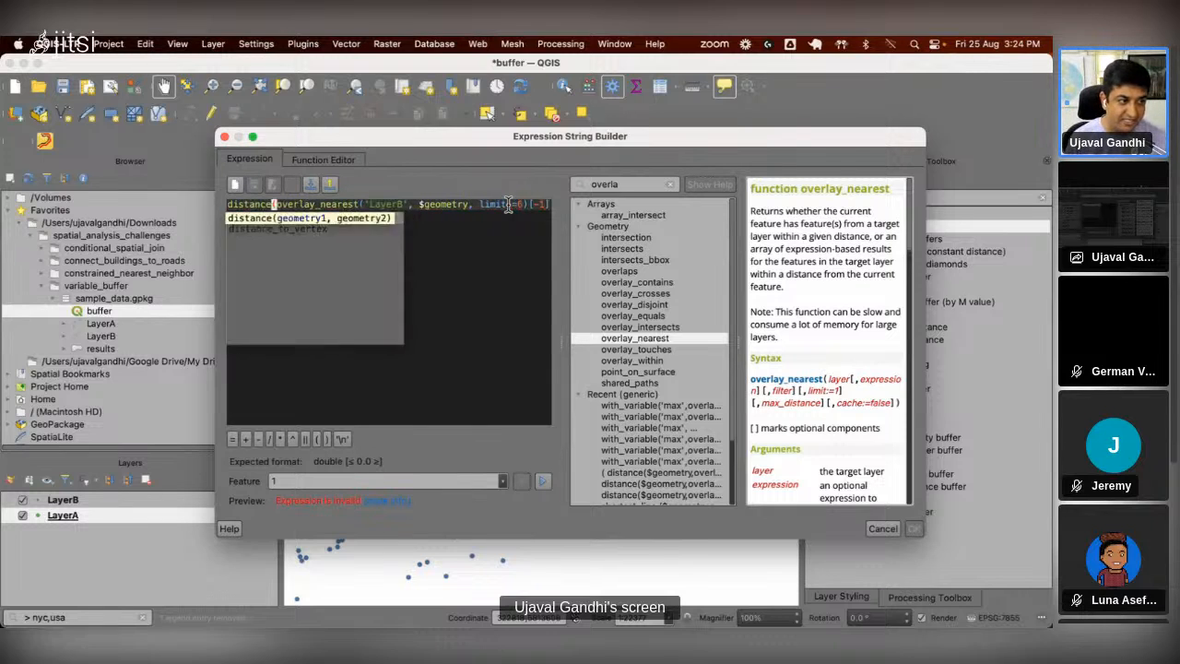
type("$geometry")
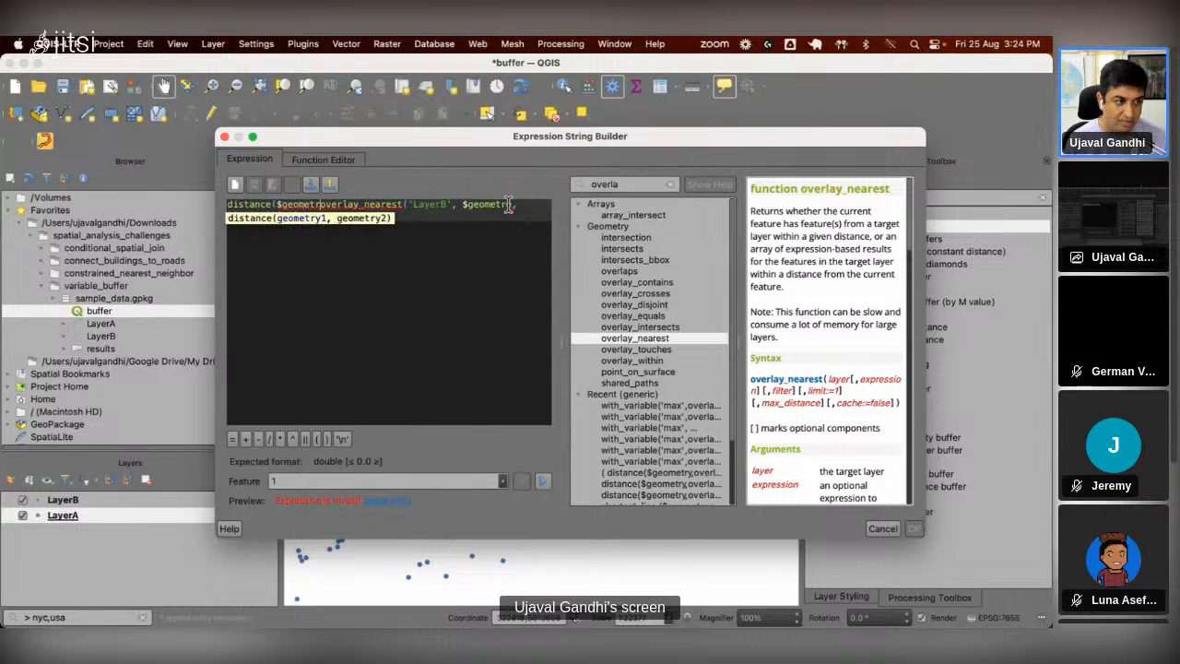
type(",")
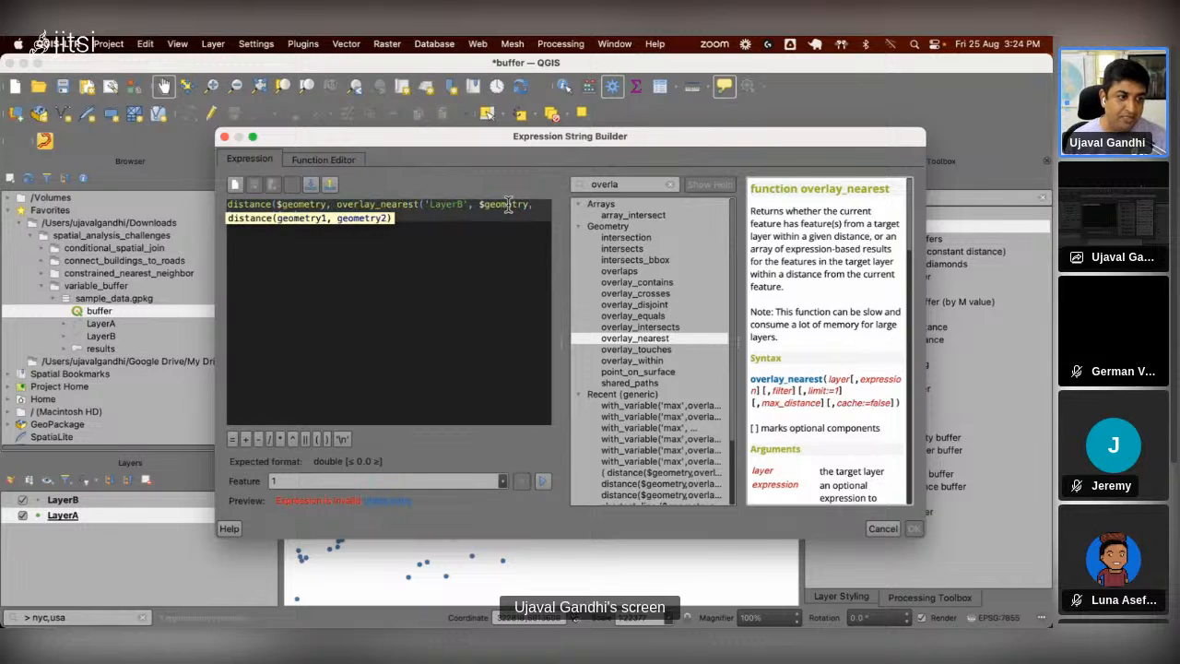
key("Down")
type(")")
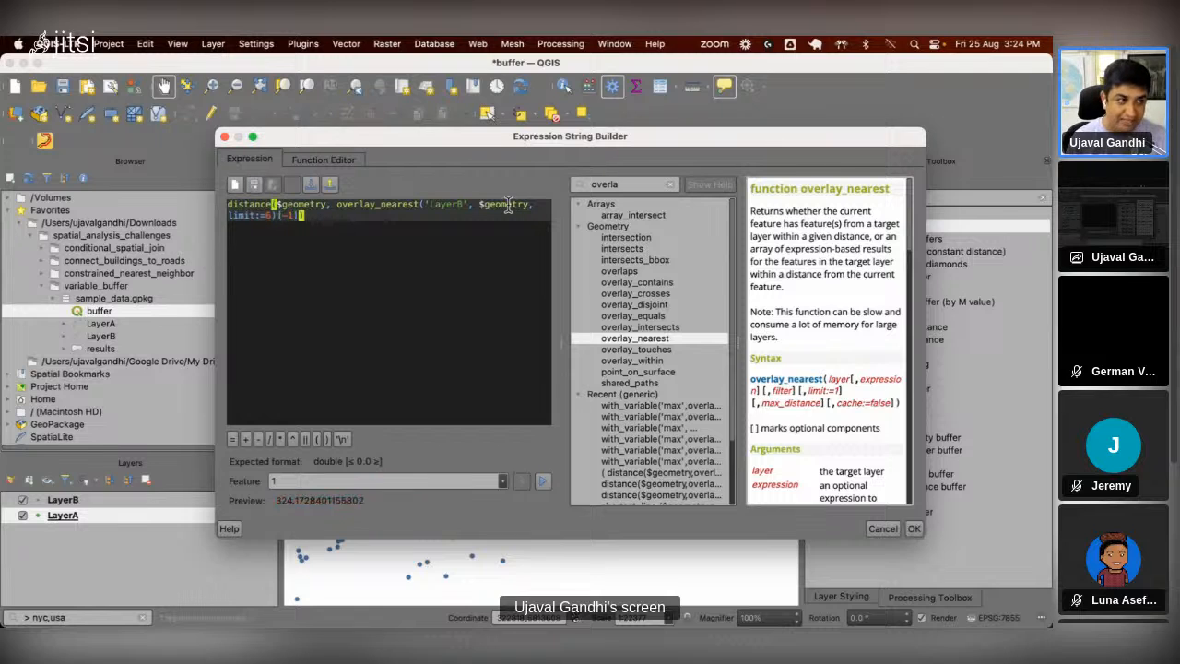
Step: Accept the distance expression ending in [-1] and run Buffer on LayerA to a temporary layer
left_click(914, 529)
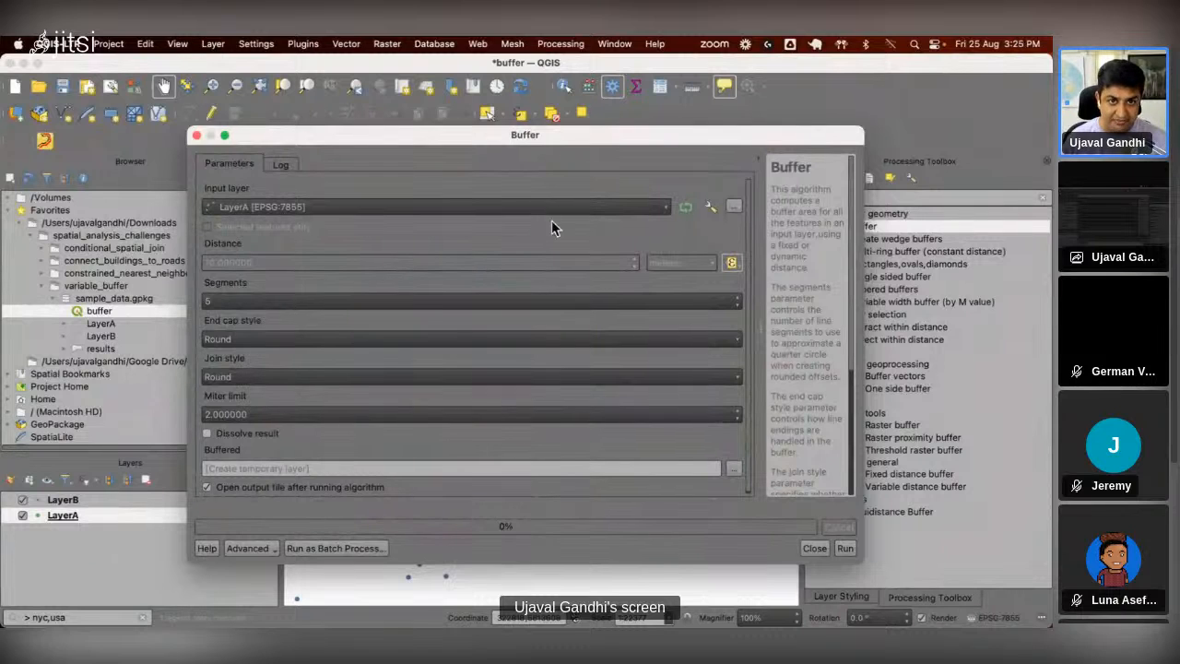
left_click(842, 551)
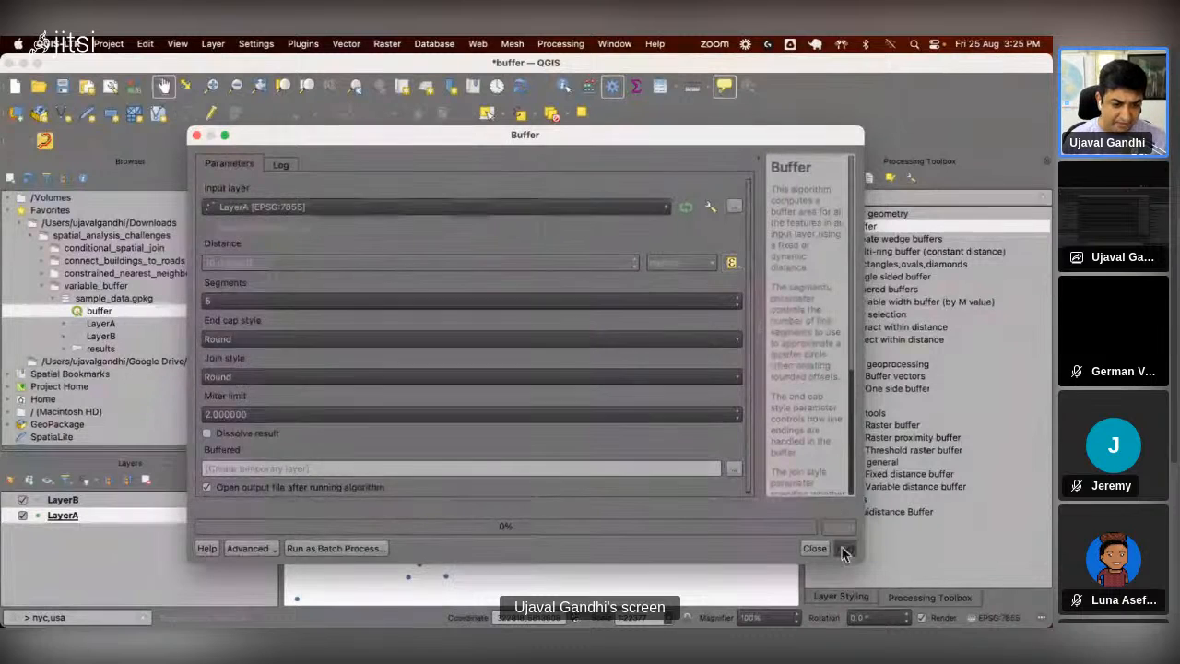
left_click(744, 549)
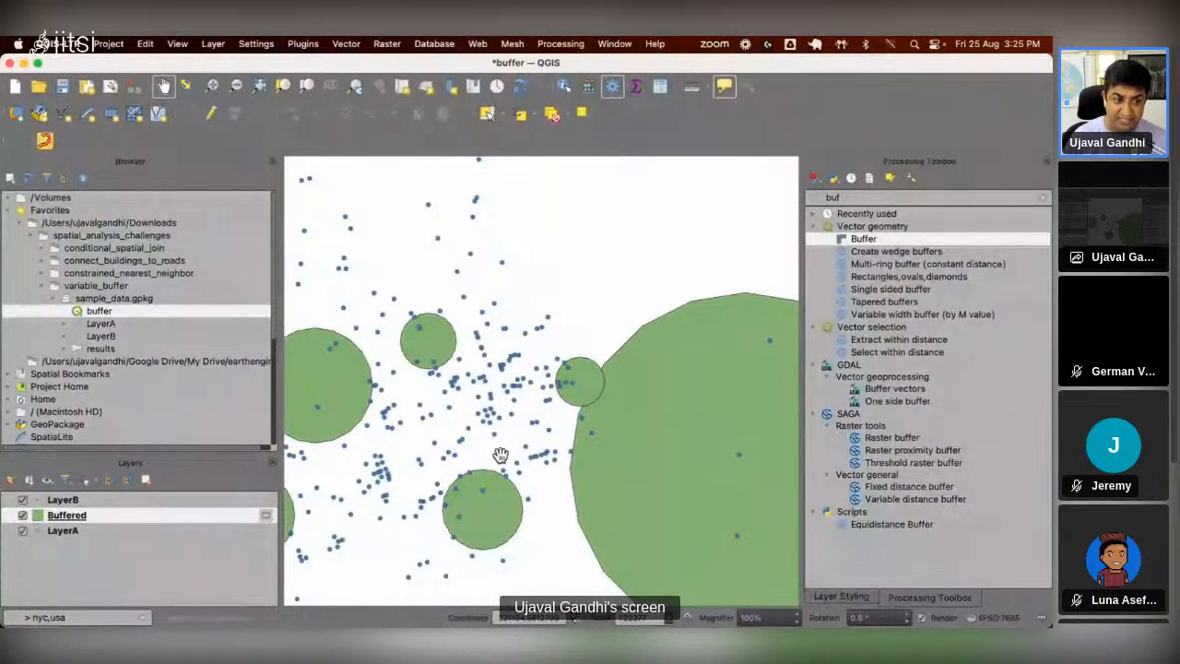
Step: Examine the edge of the large buffer circle against the surrounding LayerB points
left_click_drag(584, 474, 526, 422)
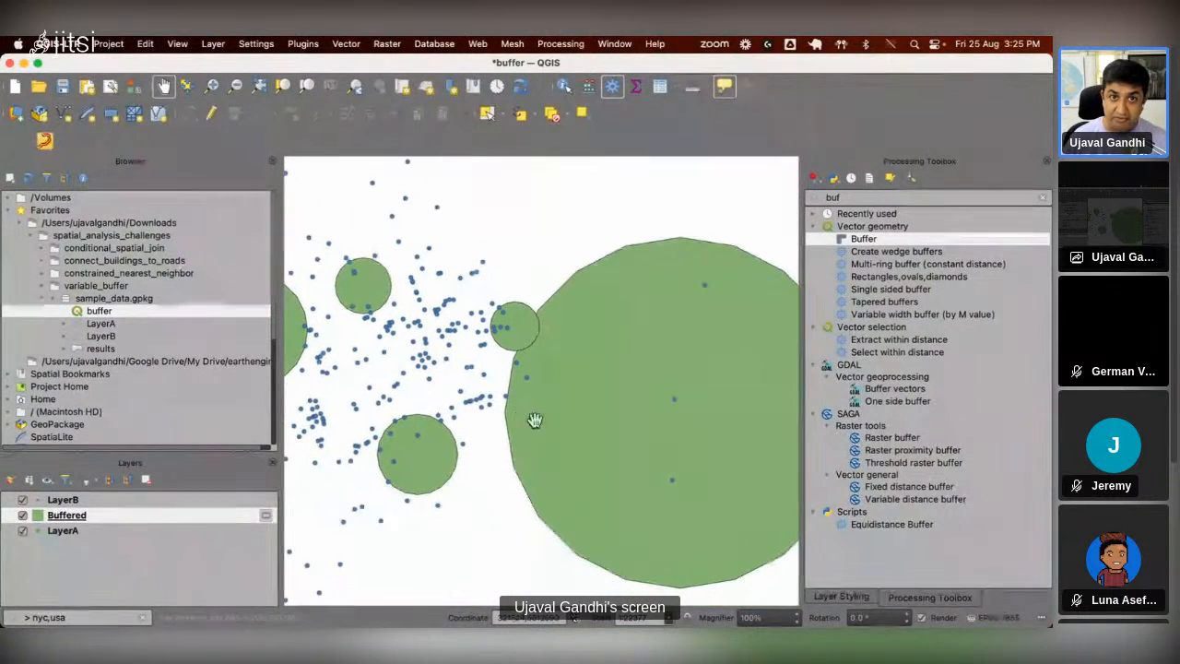
mouse_move(534, 420)
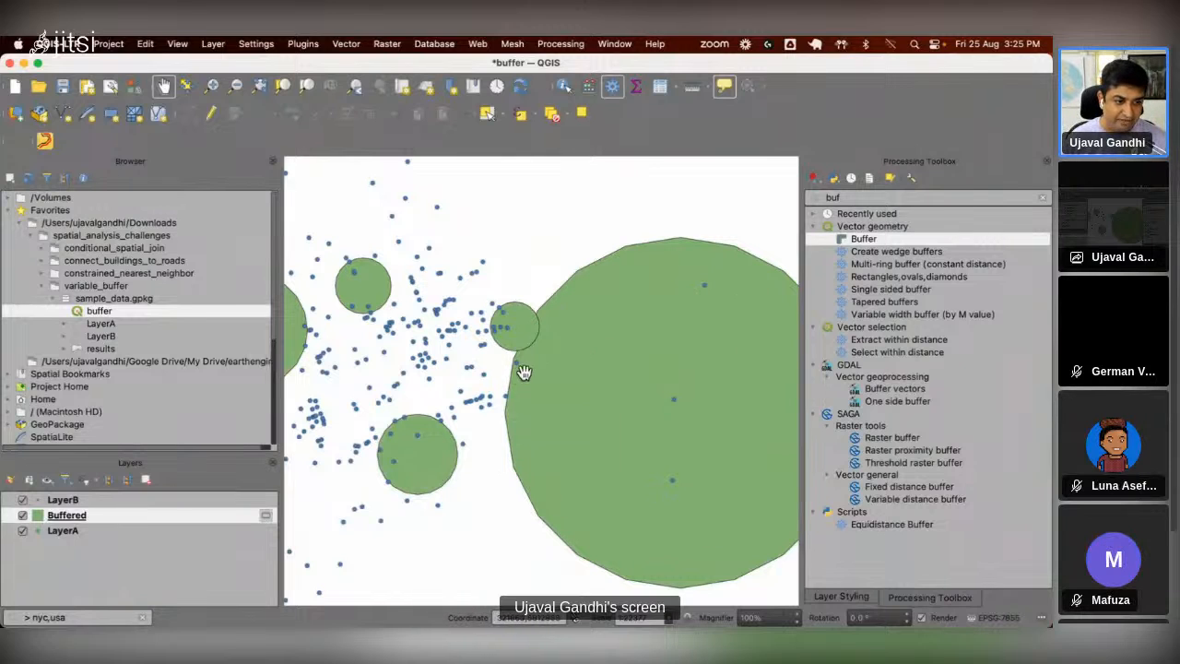
mouse_move(517, 375)
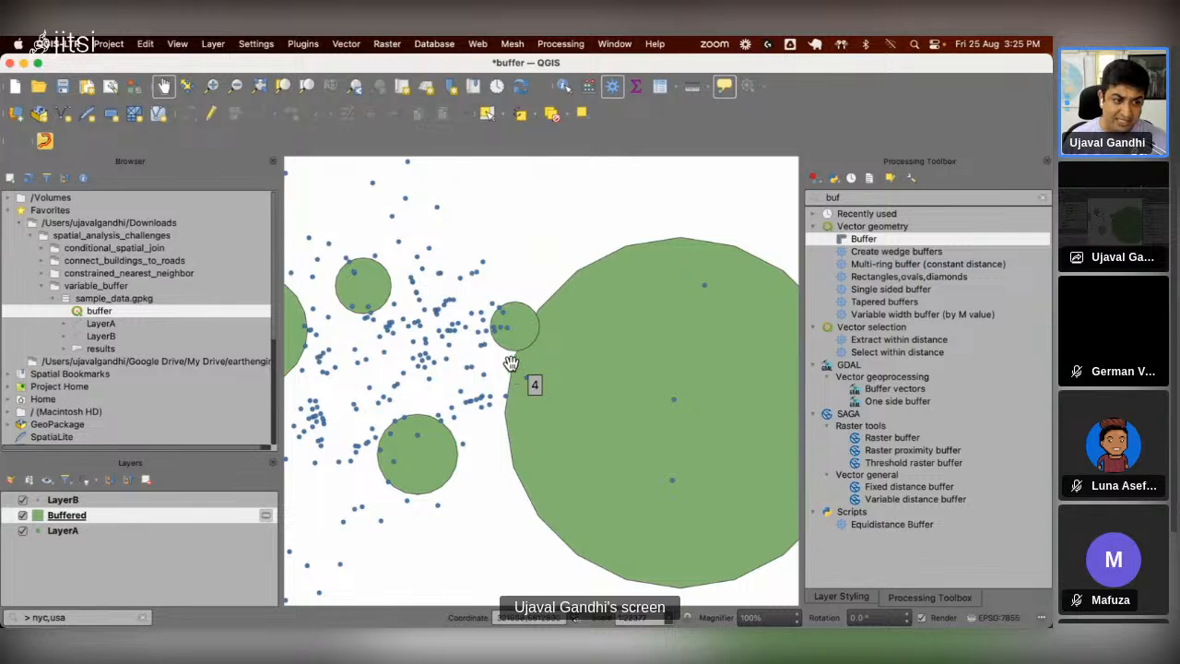
scroll(517, 375, "up", 2)
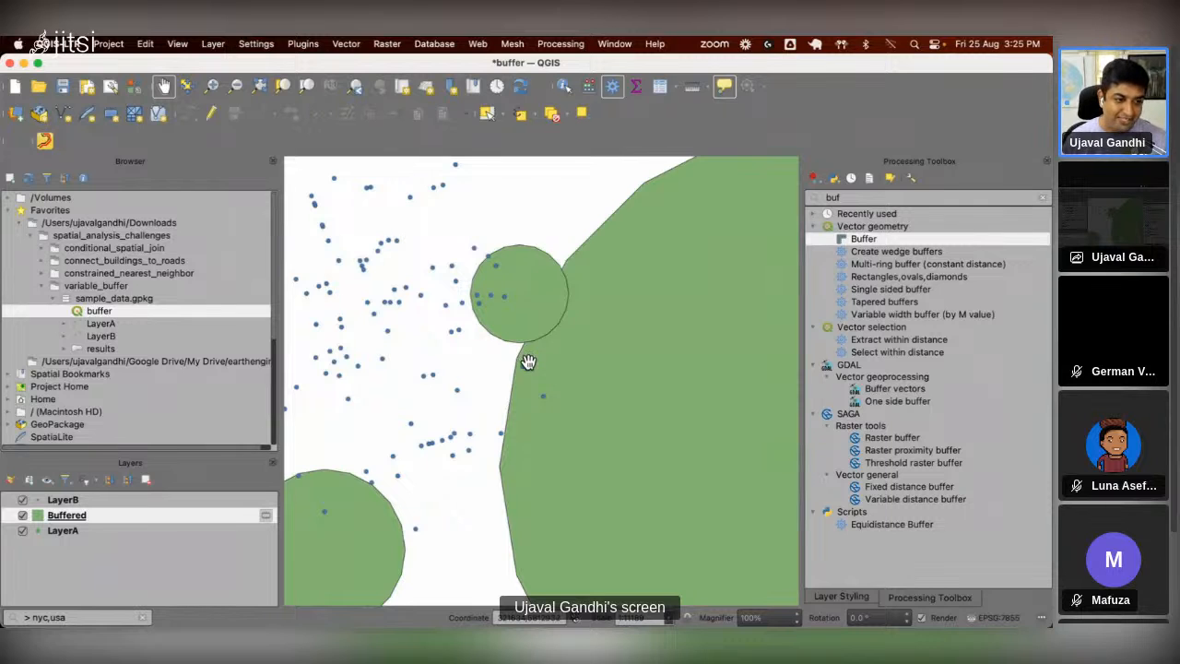
scroll(527, 362, "up", 2)
scroll(516, 405, "down", 3)
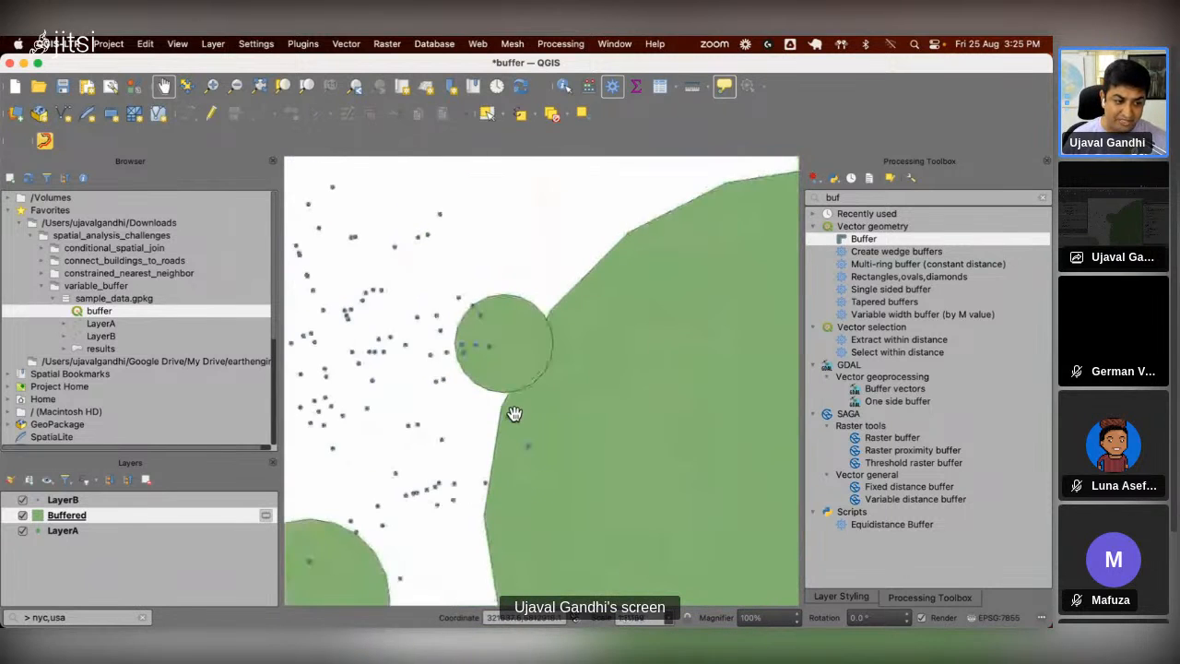
scroll(486, 484, "up", 5)
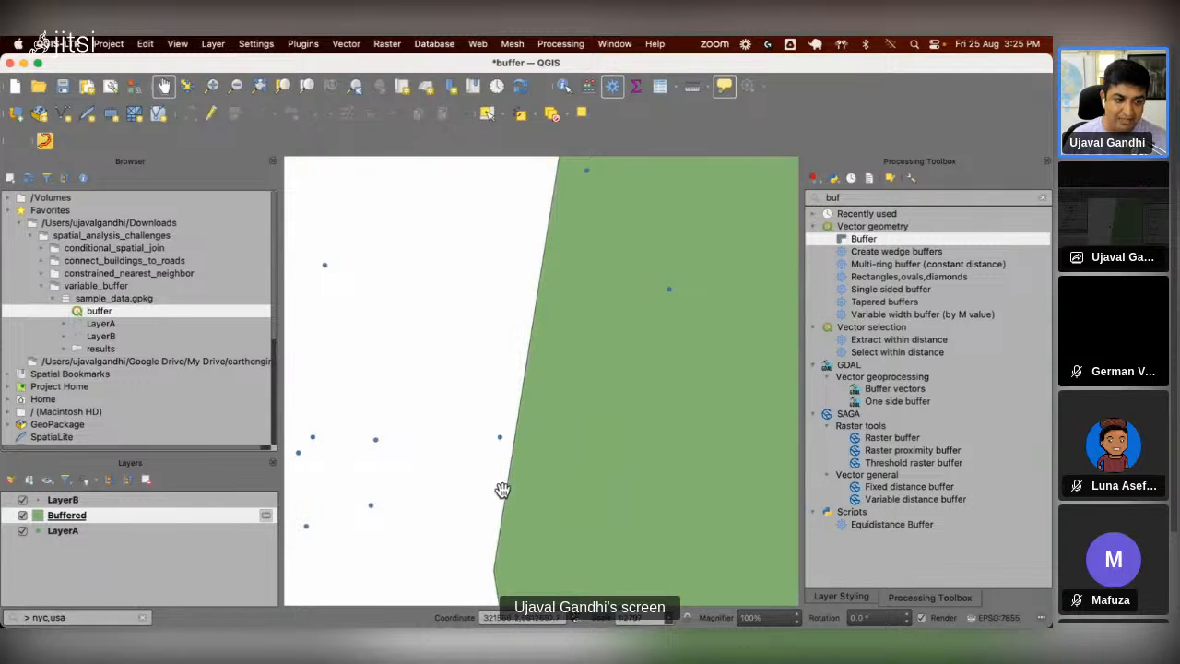
scroll(501, 493, "down", 2)
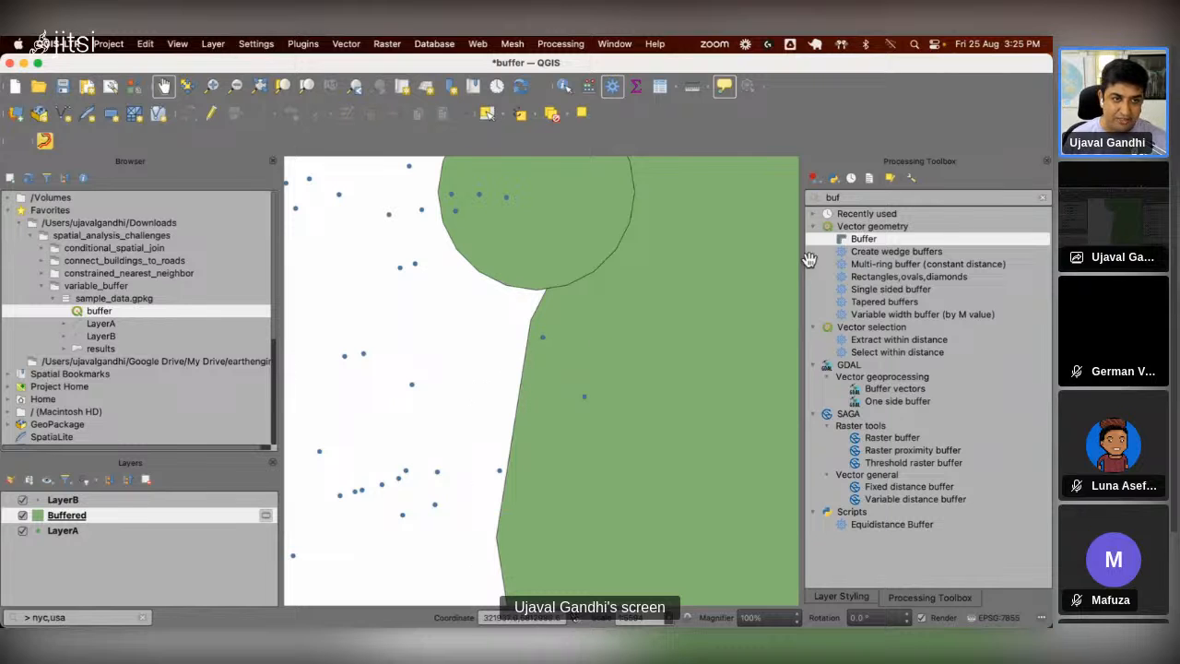
Step: Set up another Buffer on LayerA with the data-defined distance expression distance($geometry, overlay_nearest('LayerB', $geometry, limit:=6)[5])
double_click(964, 242)
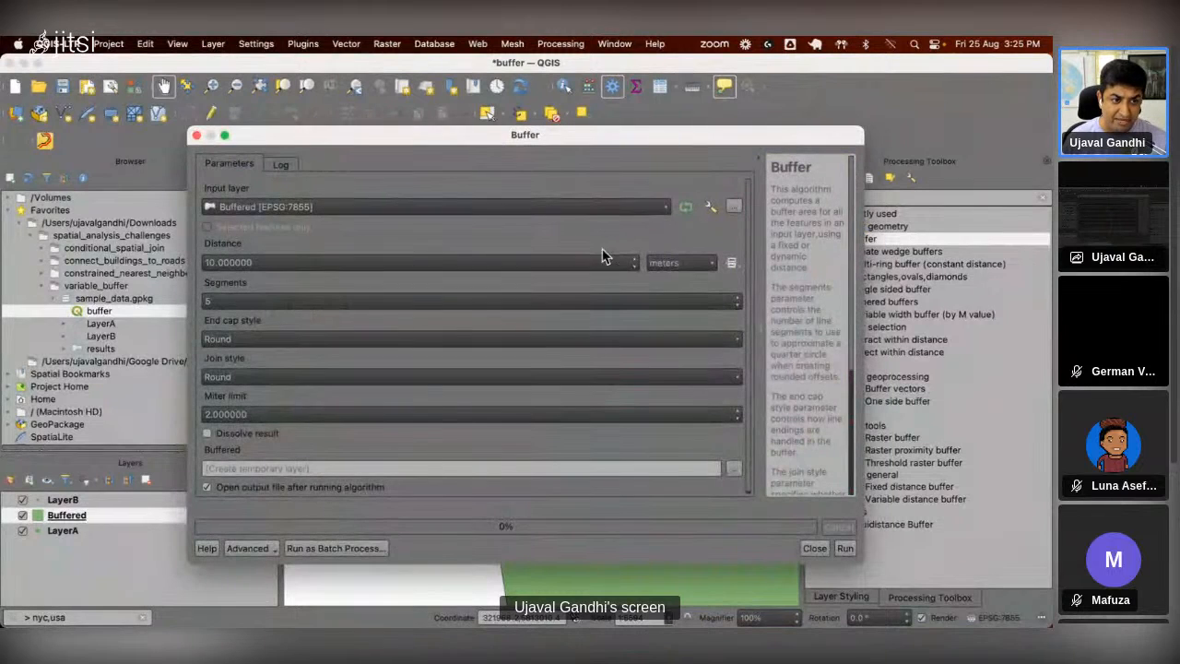
left_click(561, 206)
left_click(559, 222)
left_click(731, 264)
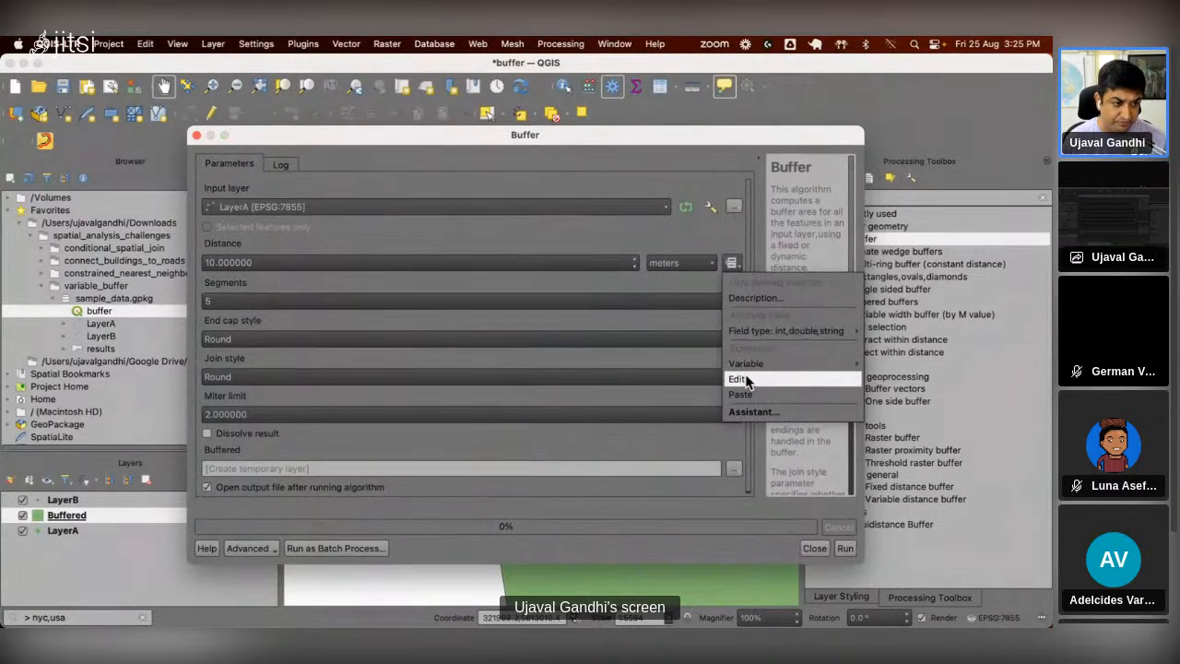
left_click(739, 379)
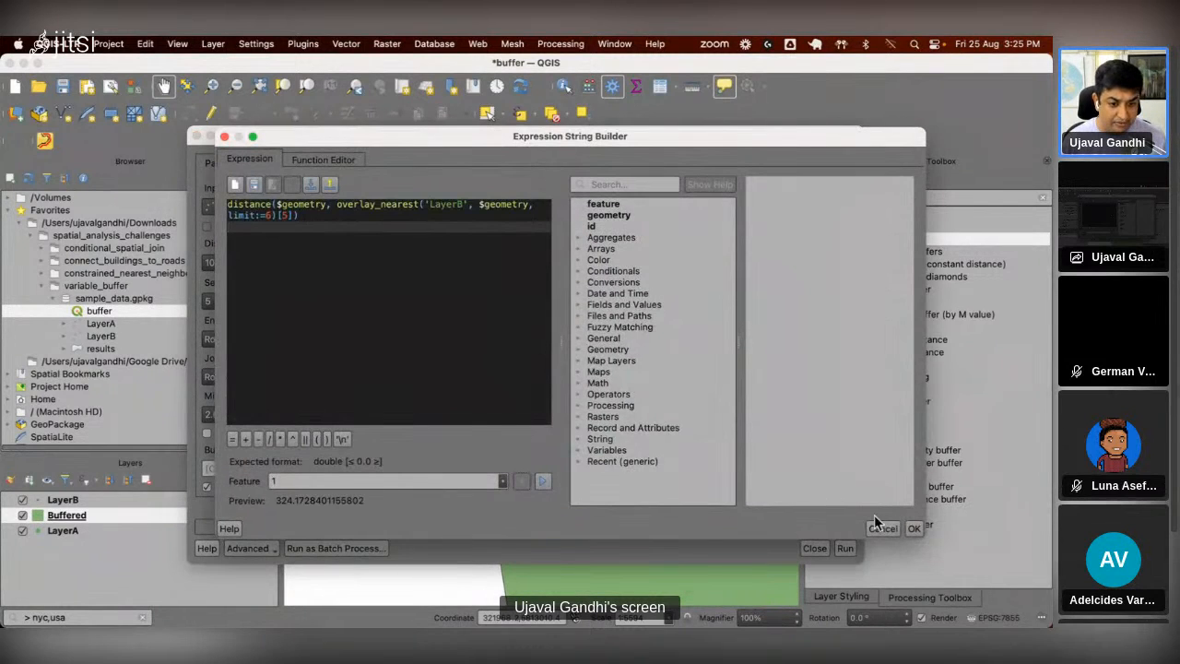
left_click(912, 528)
Step: Set the buffer segments to 20, run the algorithm and close its dialog
left_click_drag(276, 302, 127, 297)
type("20")
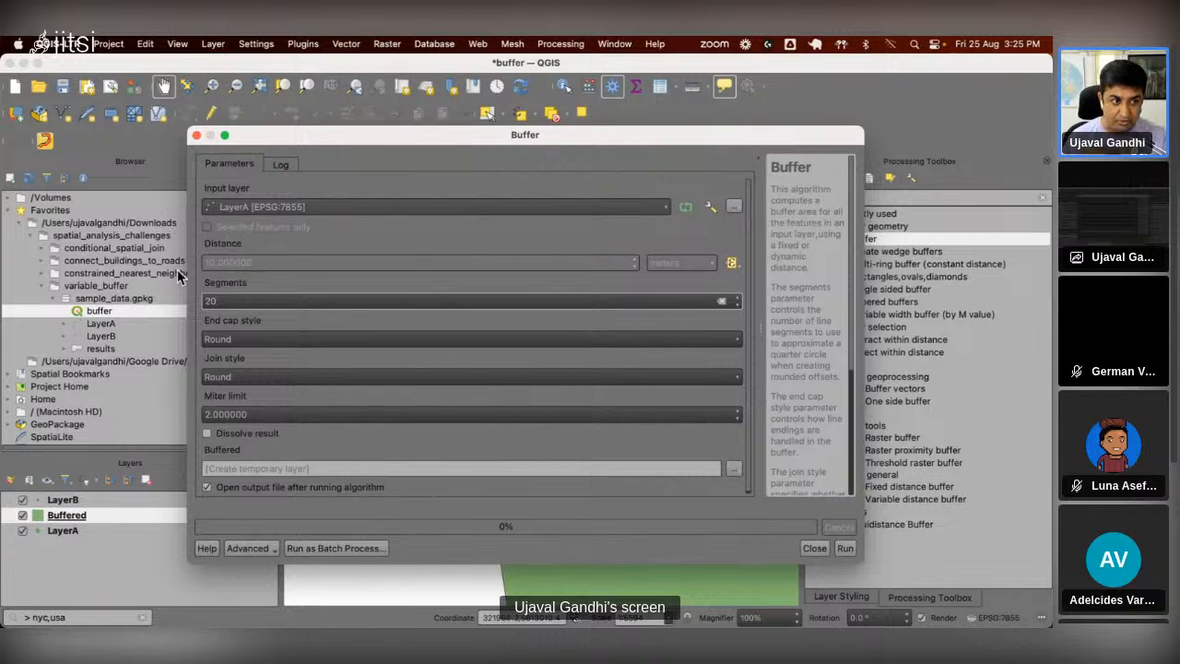
left_click(844, 544)
left_click(746, 547)
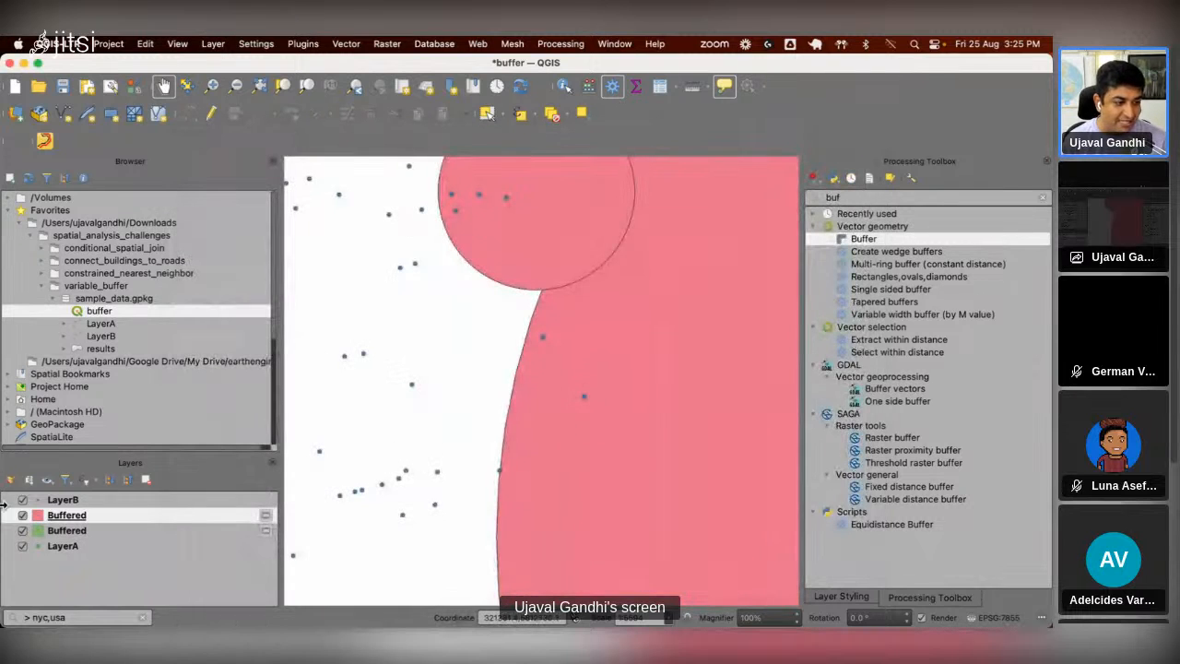
Step: Place the 20-segment Buffered layer below the green one to compare their edges, and remove the green Buffered layer
left_click_drag(96, 524, 96, 534)
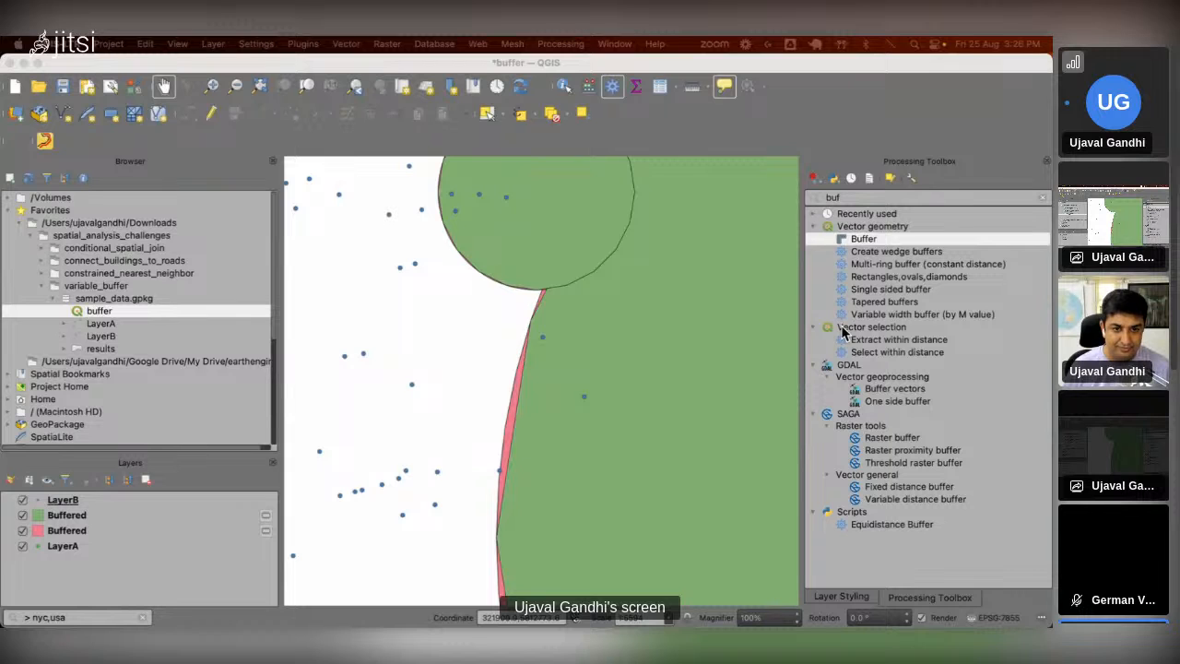
left_click(1044, 198)
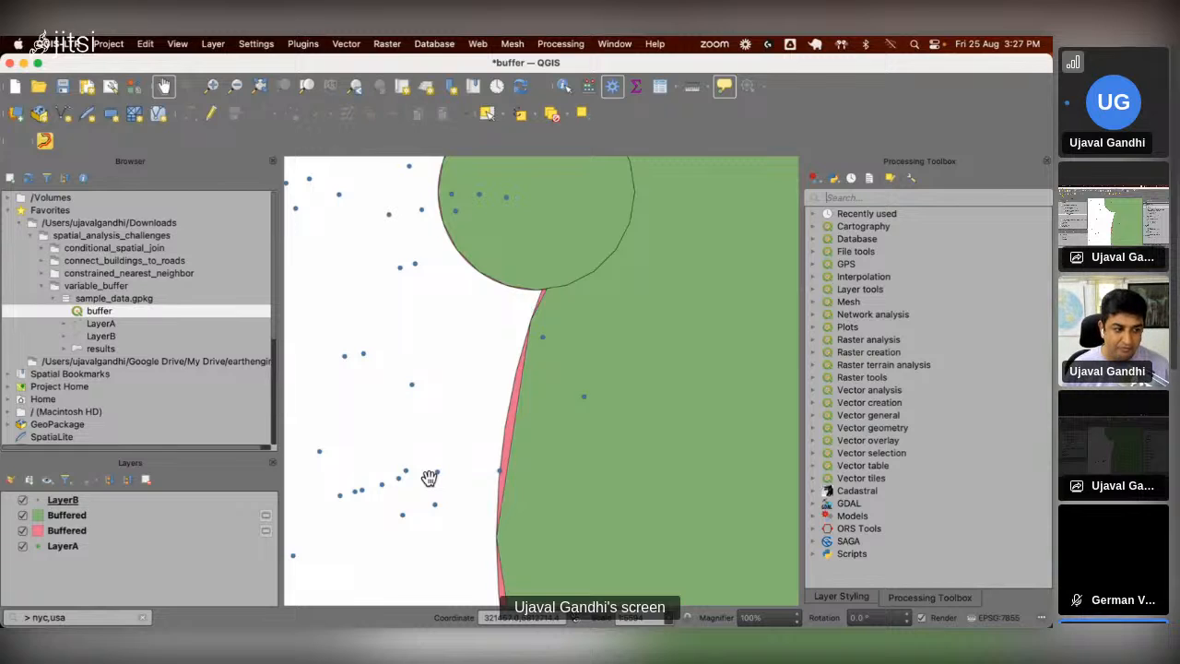
right_click(195, 508)
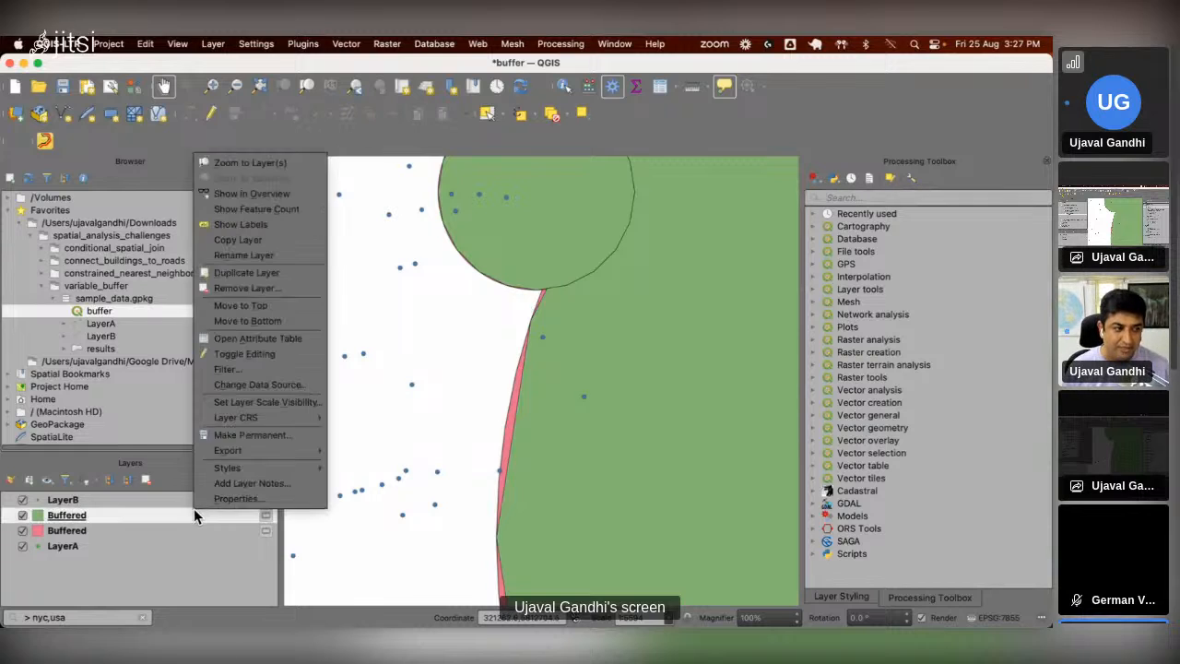
left_click(290, 292)
left_click(590, 345)
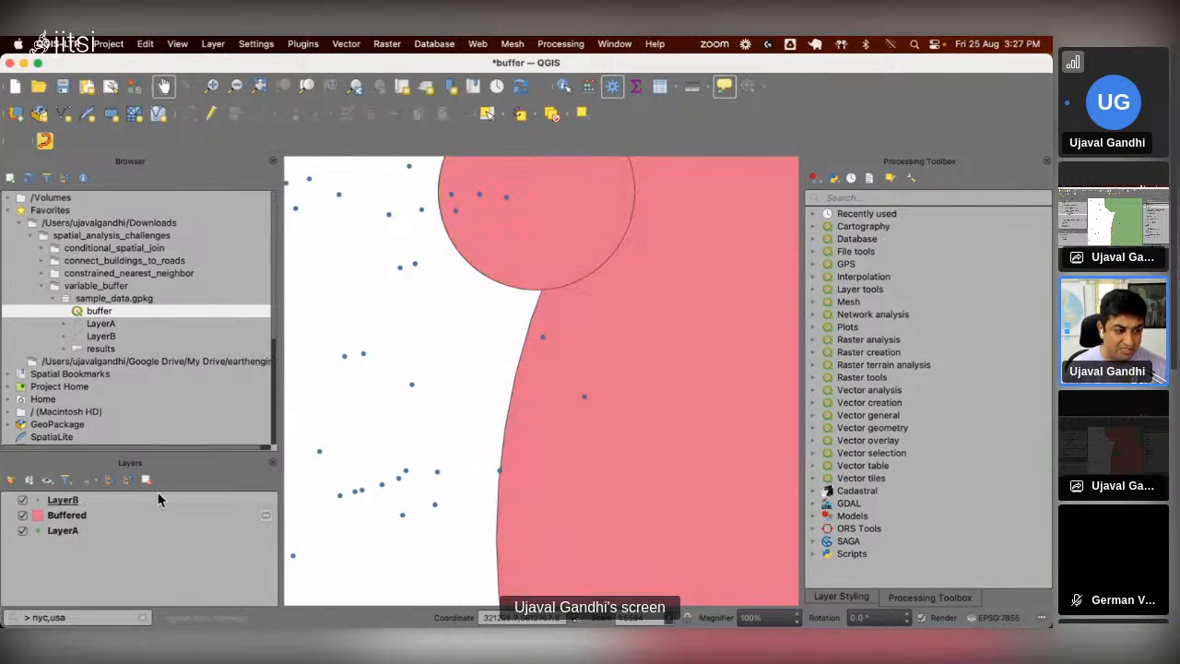
Step: Remove the remaining Buffered layer from the project
right_click(160, 511)
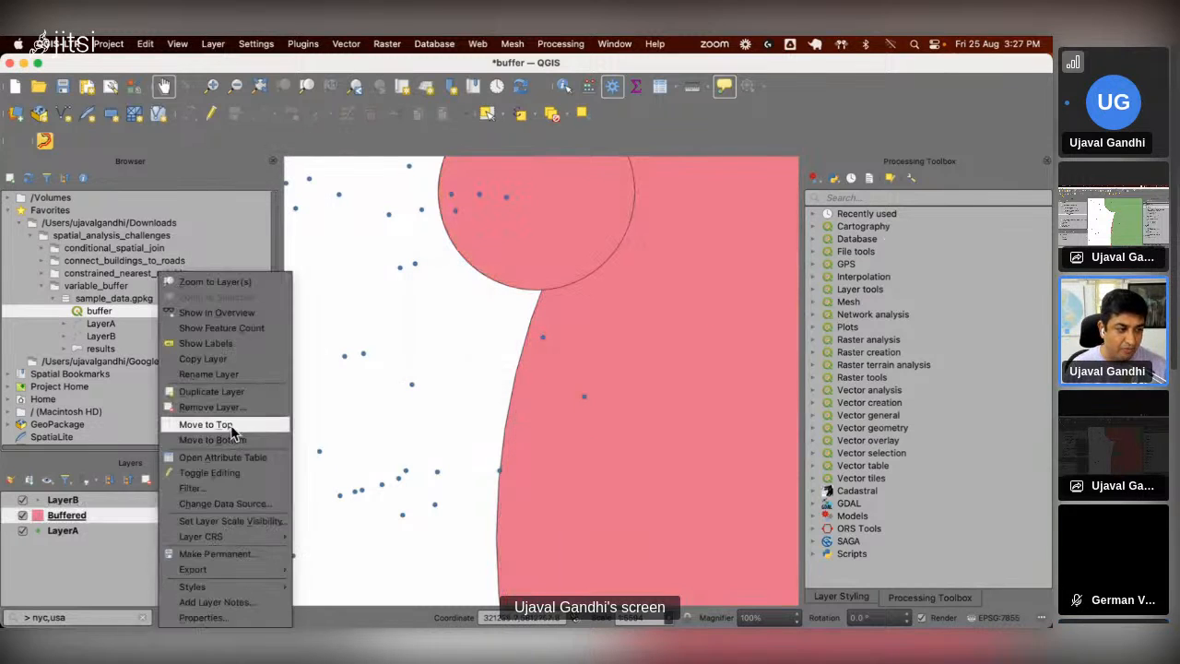
left_click(235, 375)
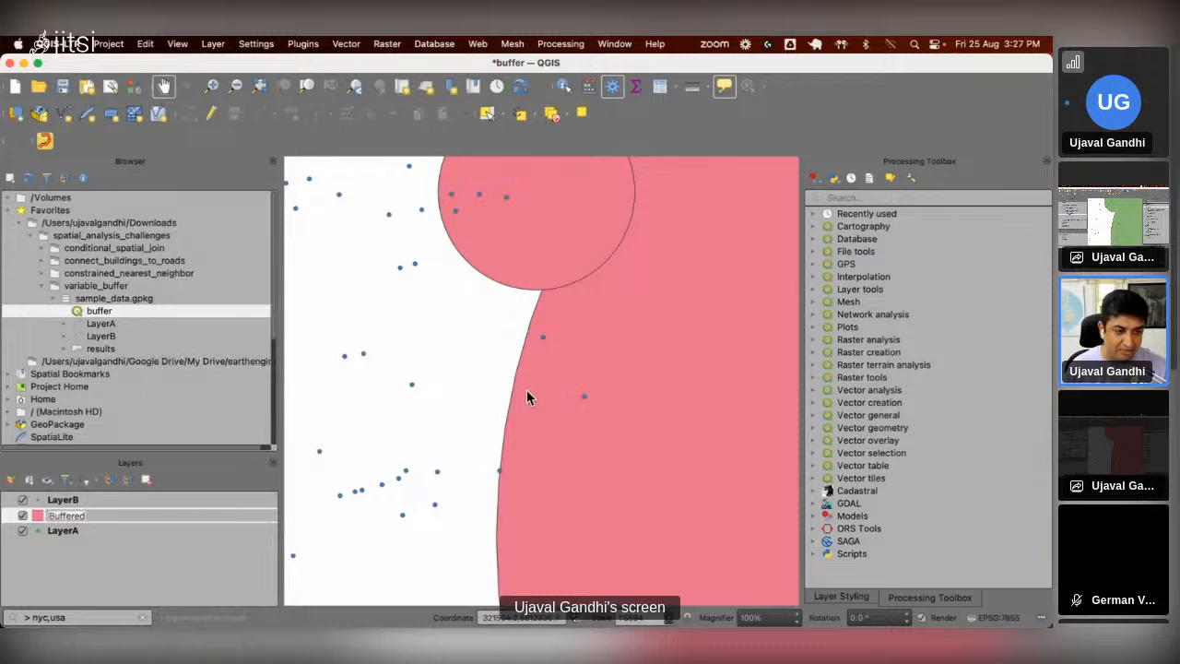
left_click(33, 515)
right_click(34, 515)
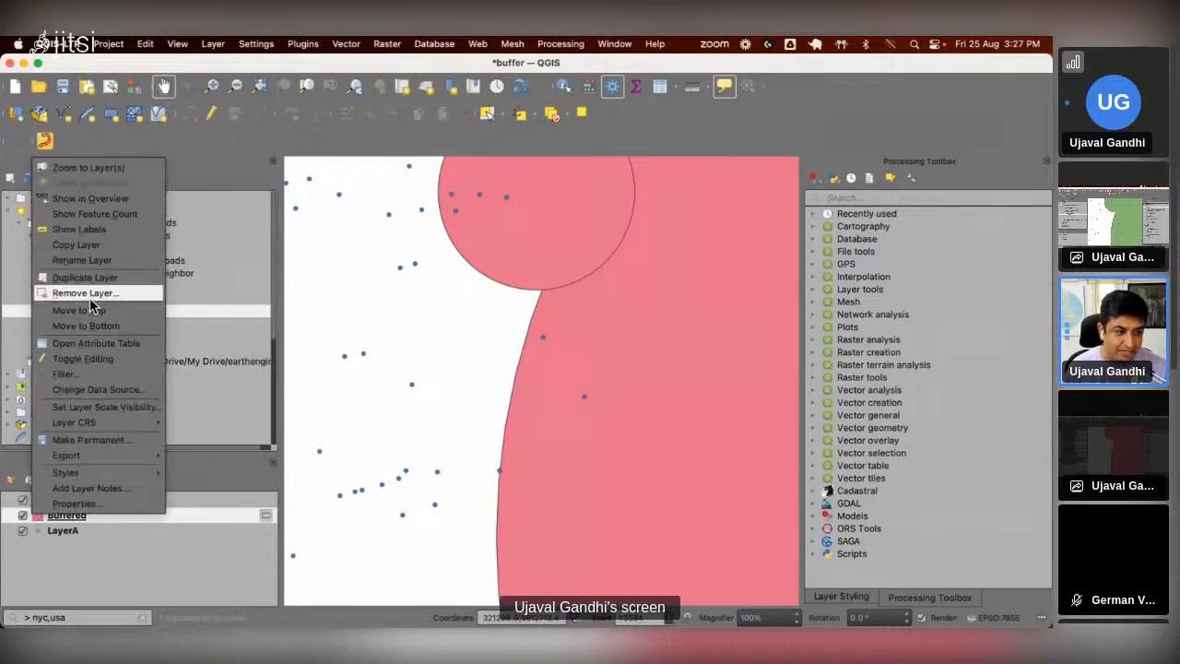
left_click(89, 293)
key("Return")
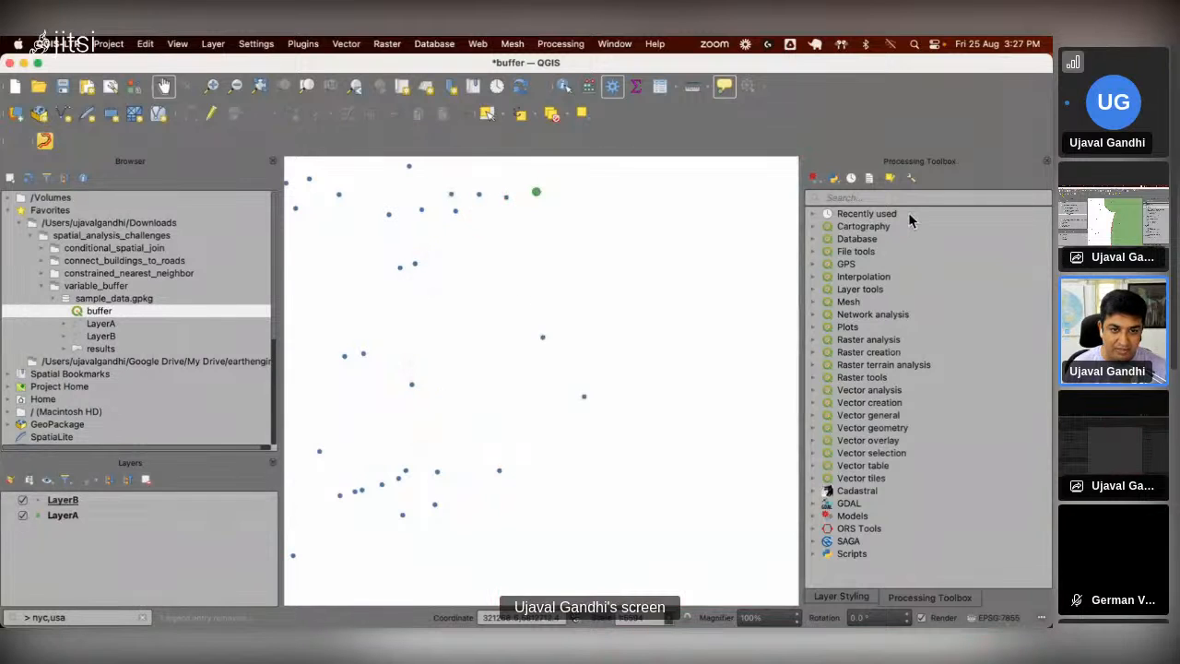
Step: Reopen Buffer for LayerA and enter the distance expression distance($geometry, overlay_nearest('LayerB', $geometry, limit:=6)[5])
double_click(908, 213)
double_click(896, 227)
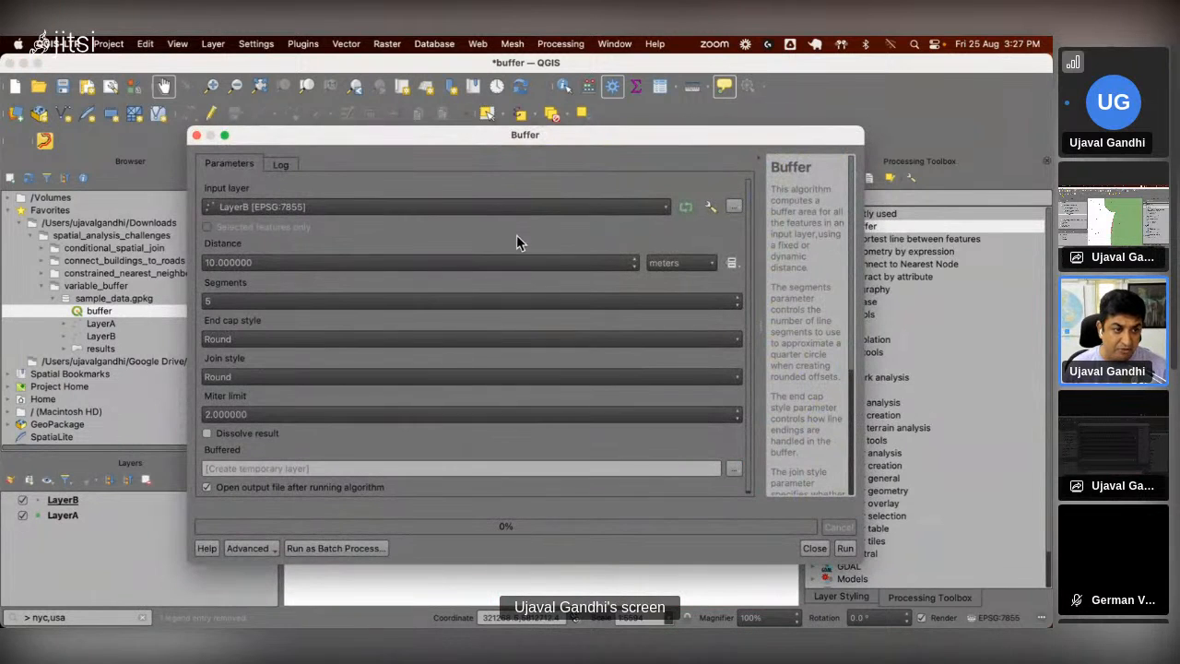
left_click(542, 215)
left_click(540, 207)
left_click(731, 263)
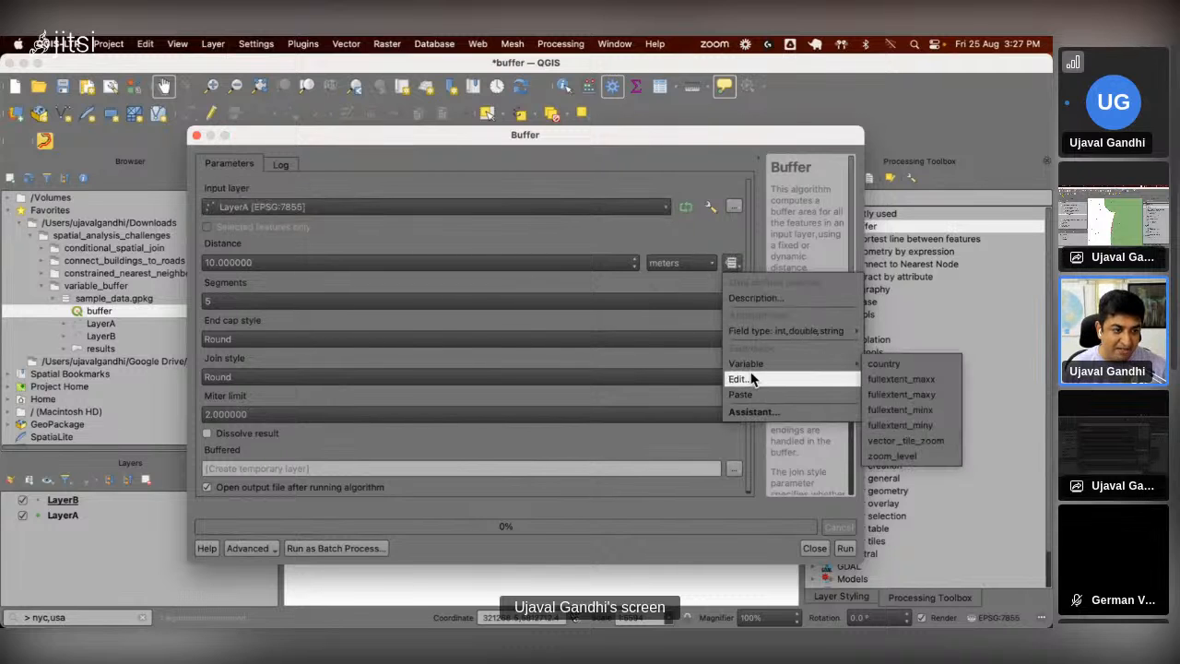
left_click(751, 378)
type("distance($geometry, overlay_nearest('LayerB', $geometry, limit:=6)[5])")
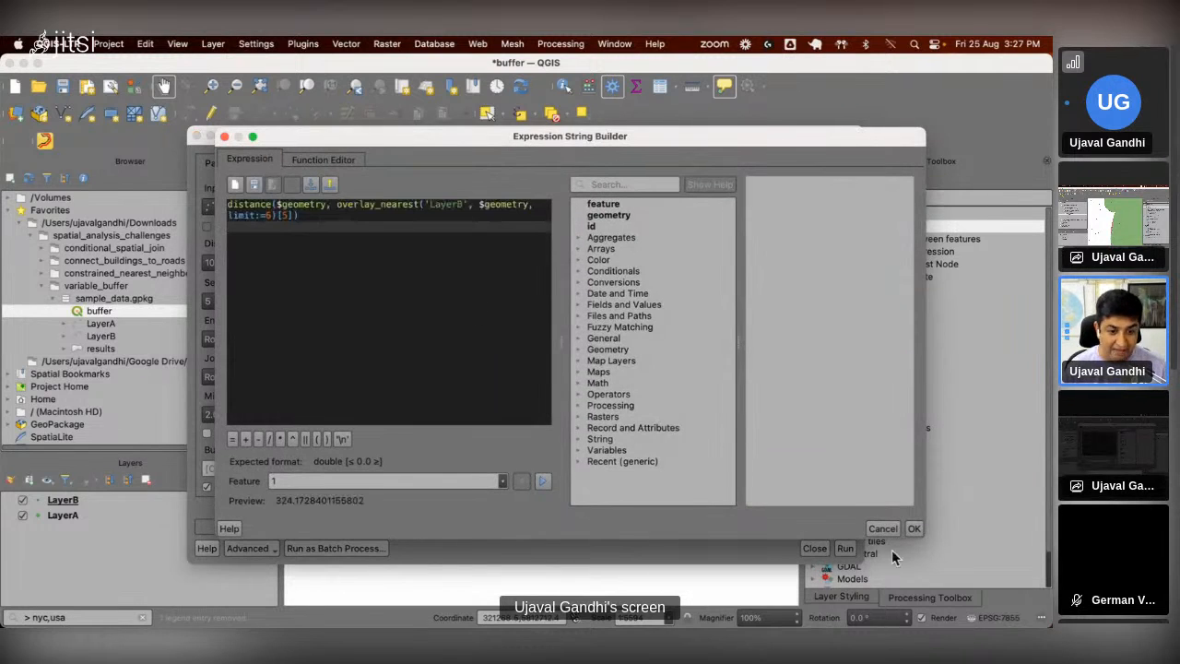
Step: Accept the expression, set the segments to 20 and run the buffer to a temporary layer
left_click(915, 529)
double_click(330, 301)
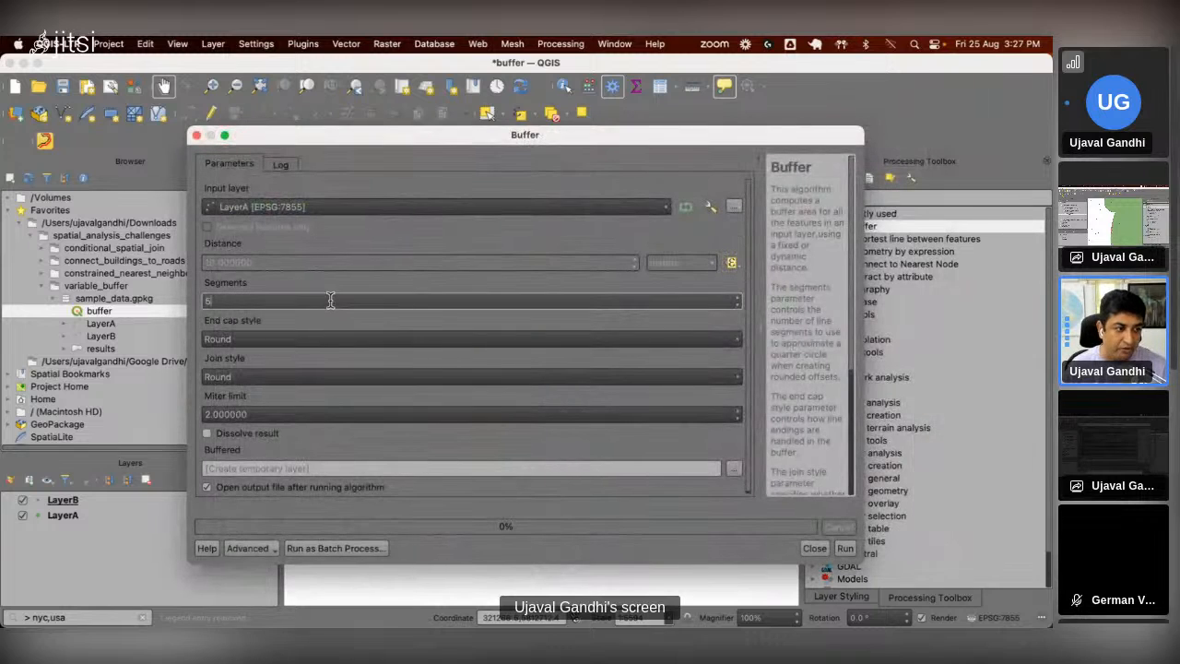
type("20")
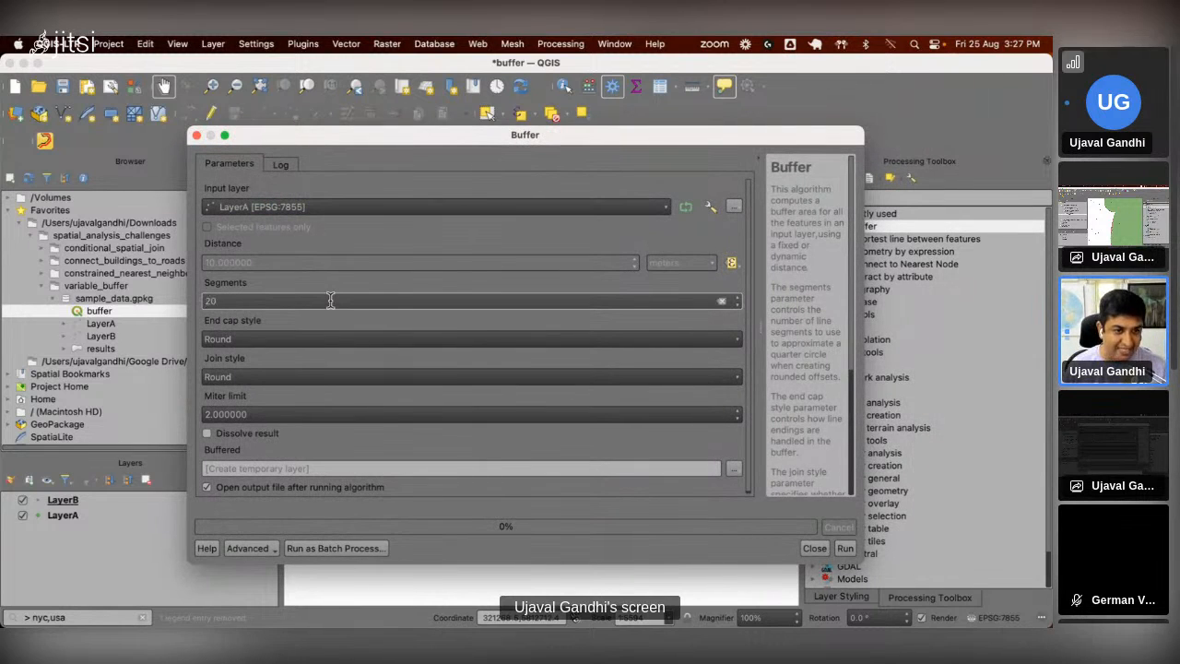
left_click(845, 547)
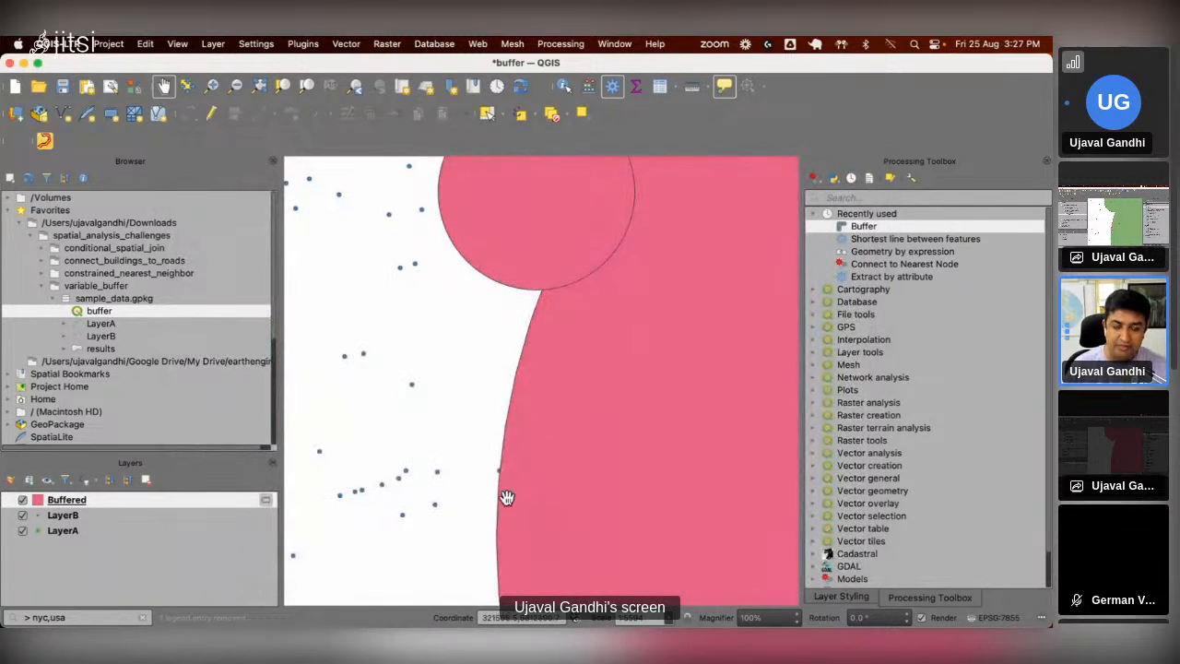
Step: Move LayerB above the Buffered layer to check the points on the buffer edge, and switch to the Google Slides presentation
scroll(502, 488, "down", 4)
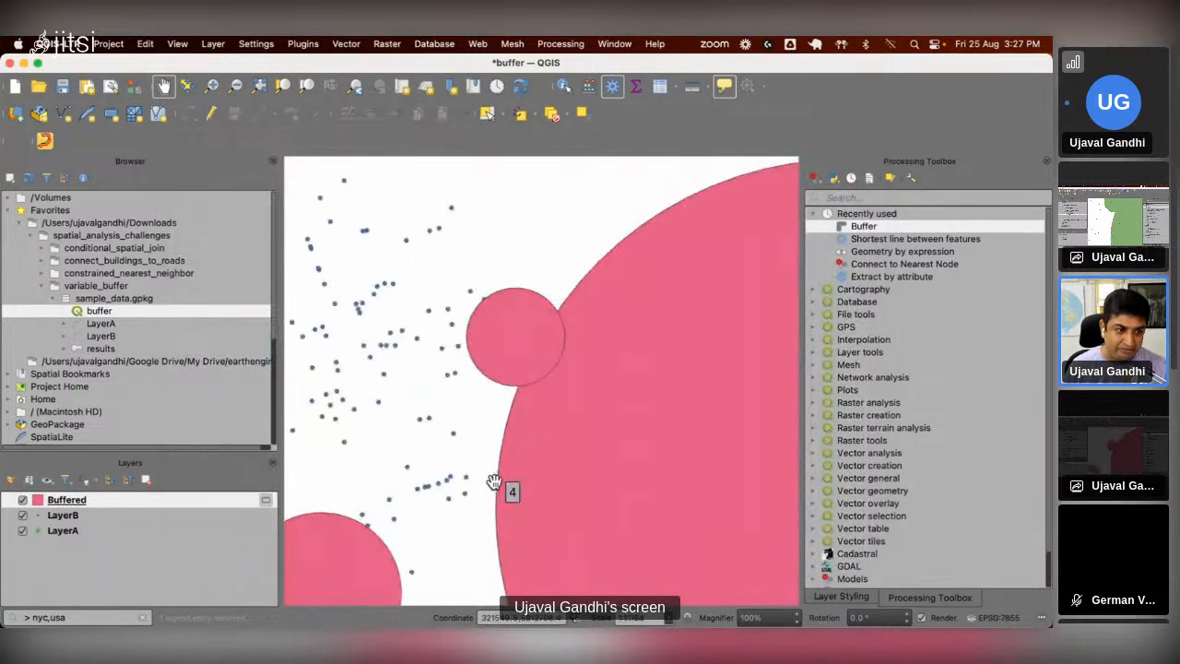
scroll(494, 483, "up", 4)
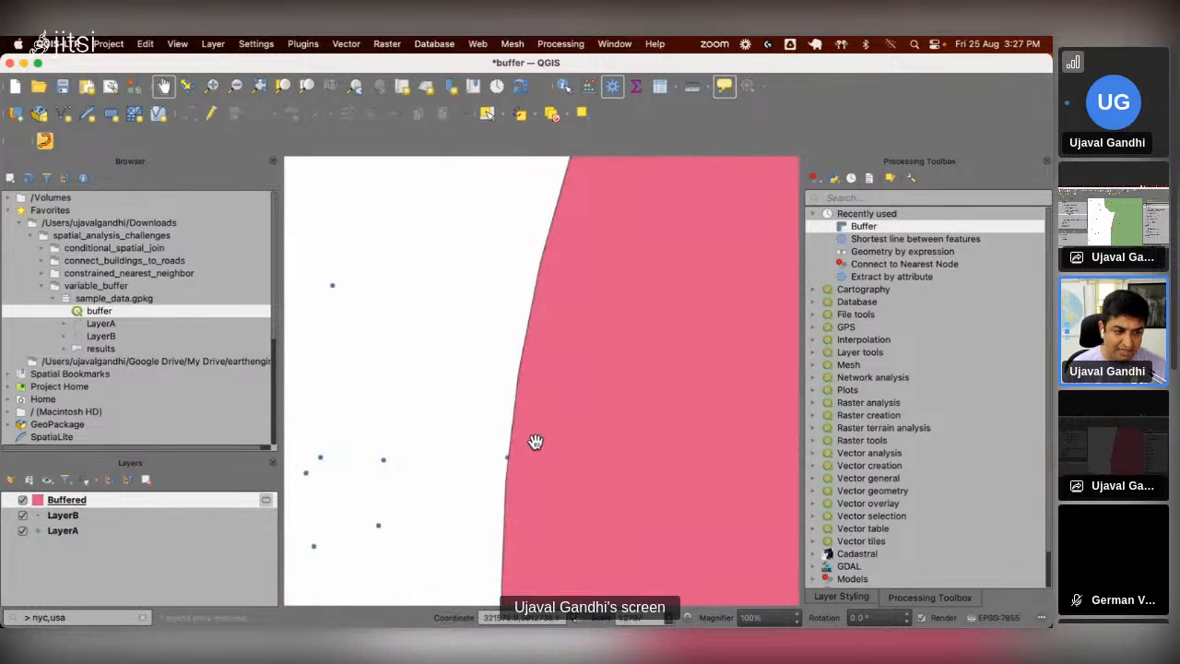
scroll(512, 464, "up", 2)
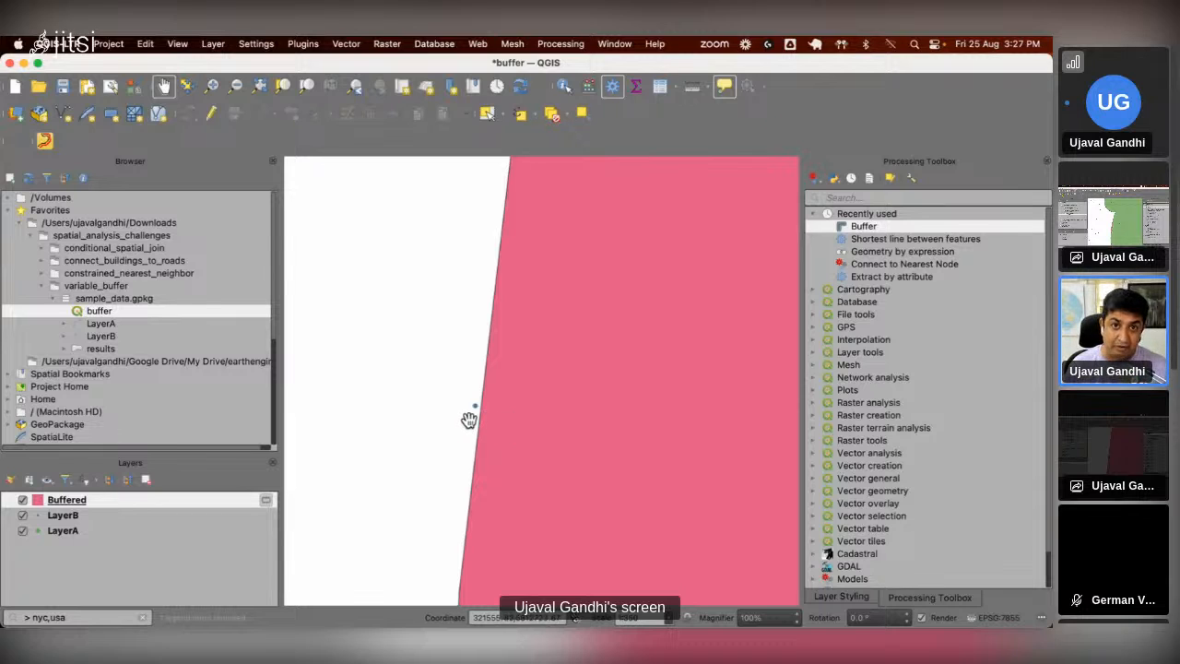
scroll(468, 419, "down", 4)
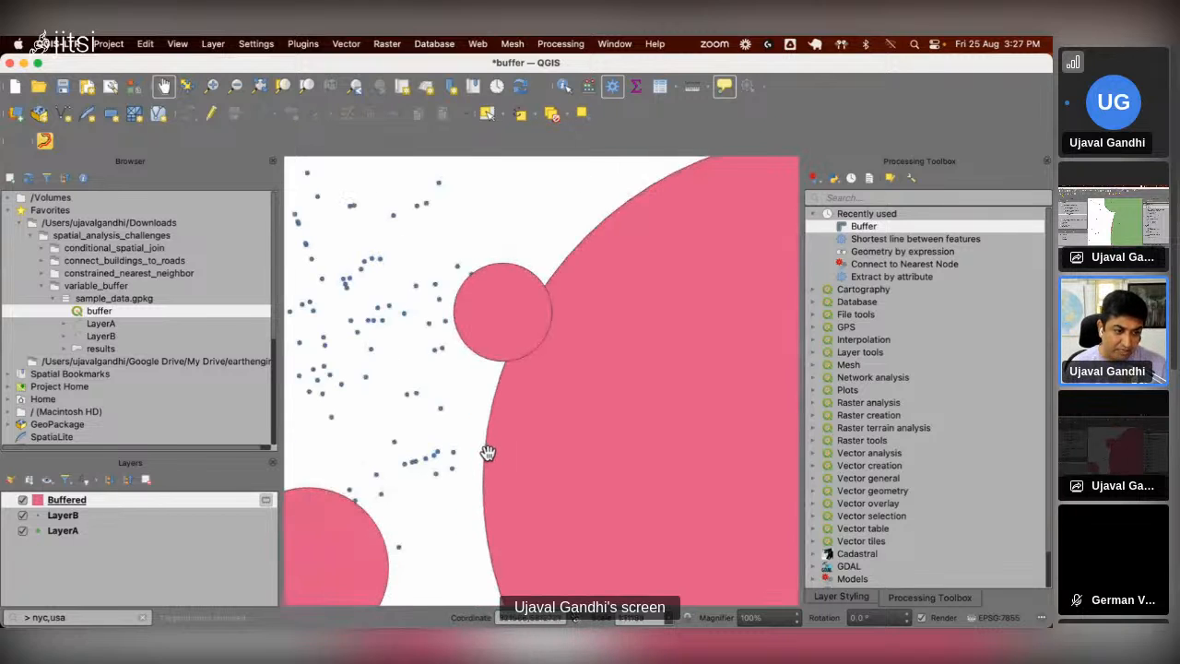
left_click_drag(140, 506, 142, 514)
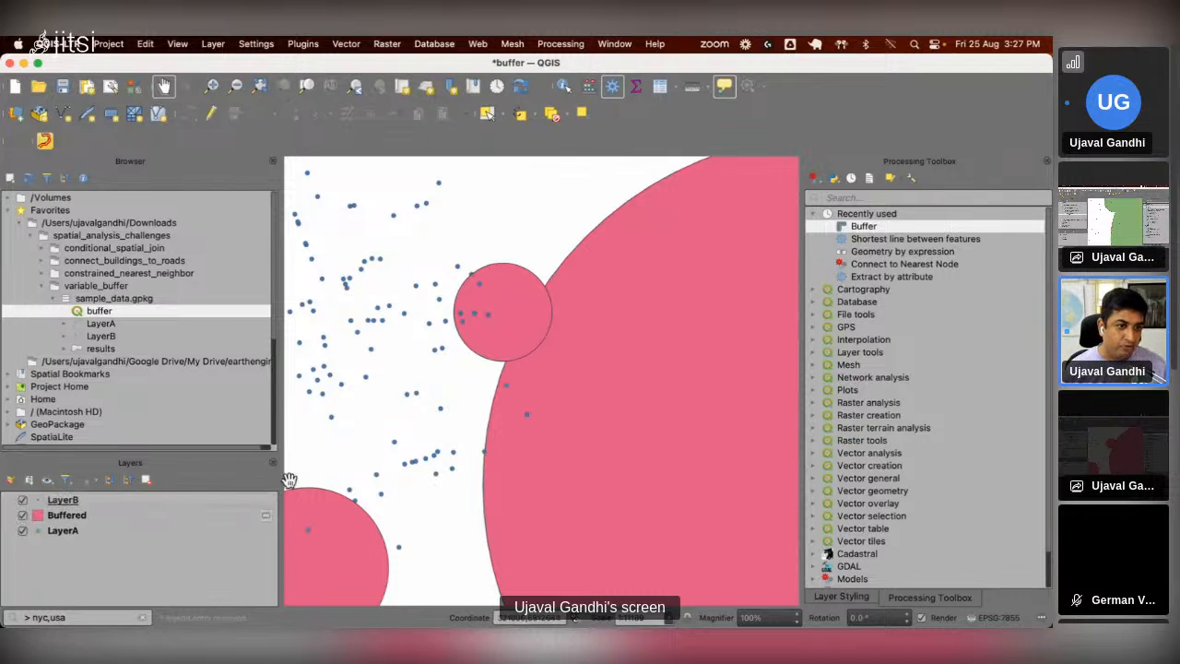
key("super+Tab")
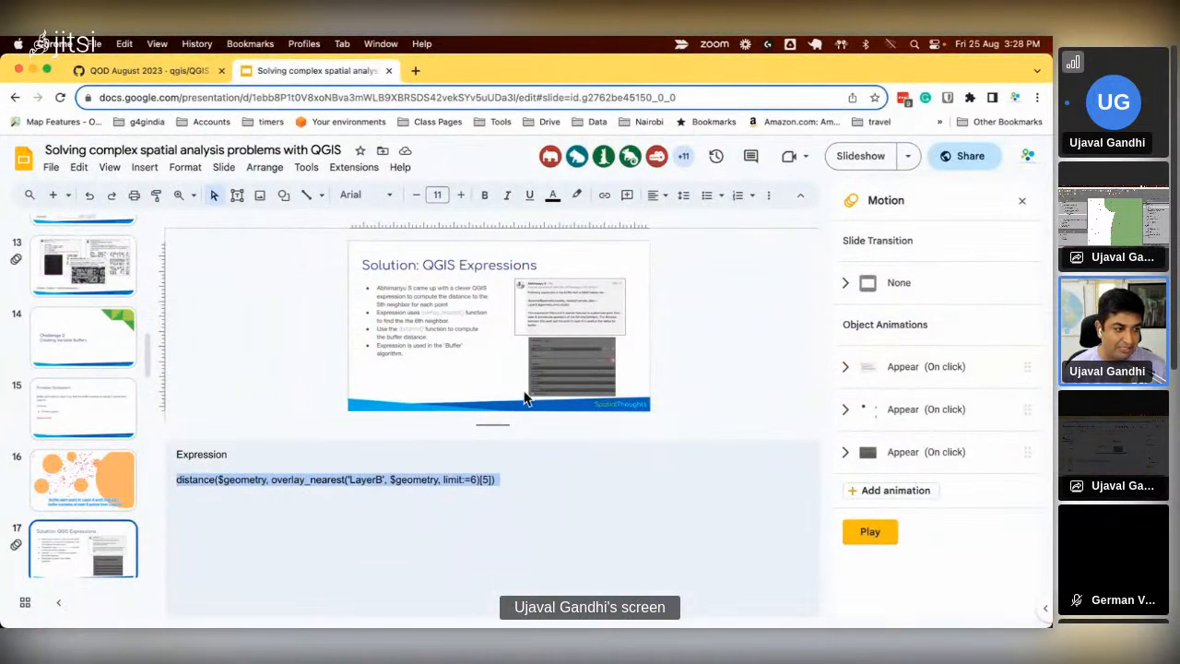
Step: Present the "Solution: QGIS Expressions (Improved)" slide full screen and reveal its first animated item
scroll(55, 516, "down", 2)
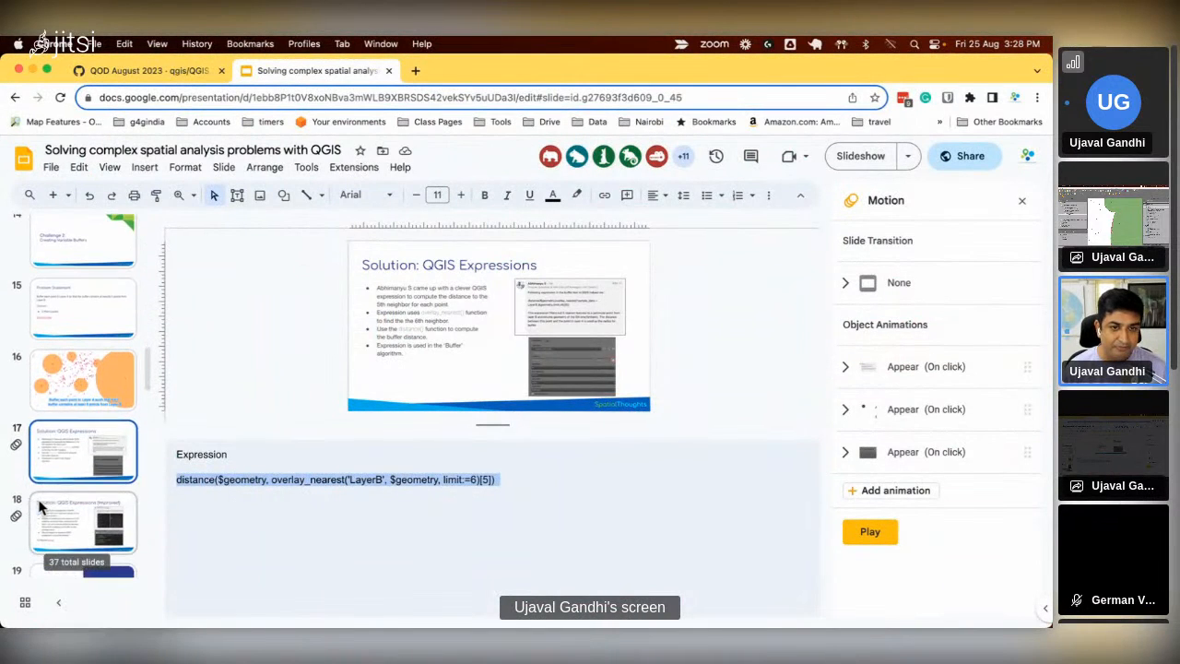
left_click(40, 506)
left_click(860, 156)
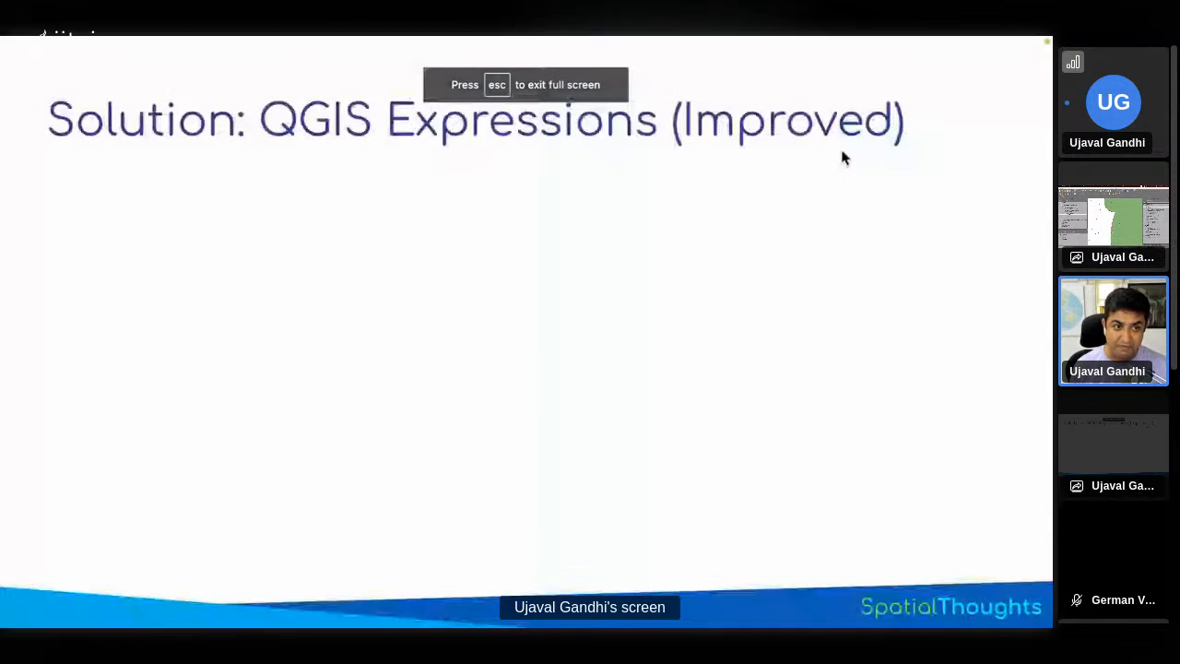
key("Right")
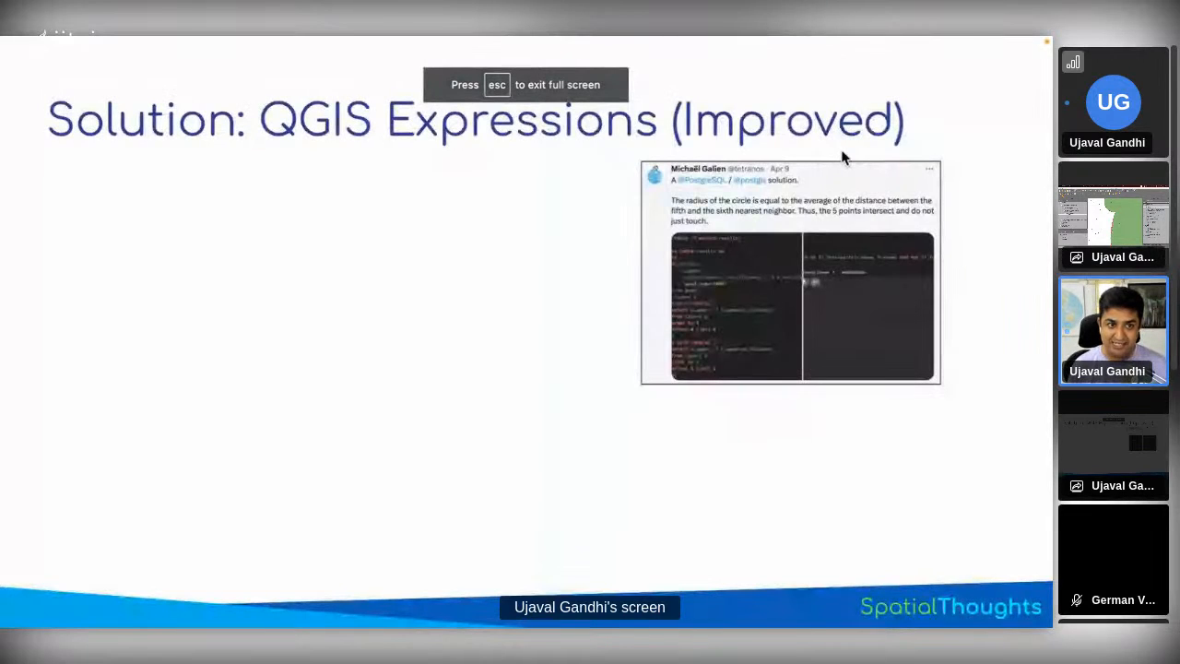
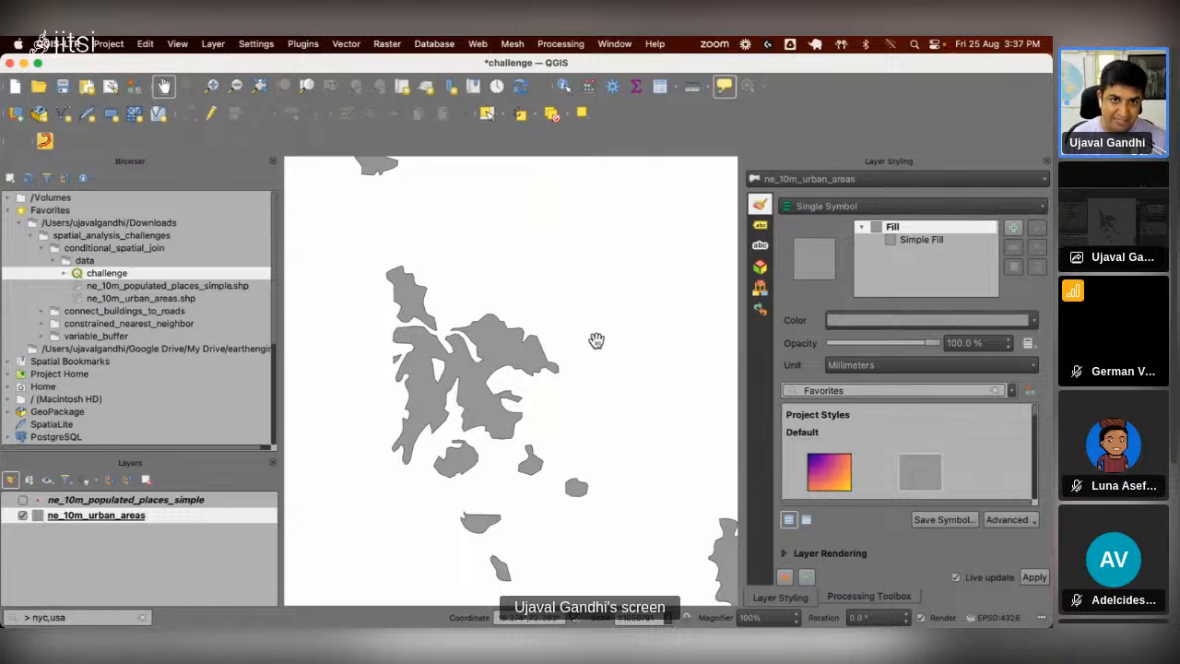
left_click(762, 229)
left_click(823, 207)
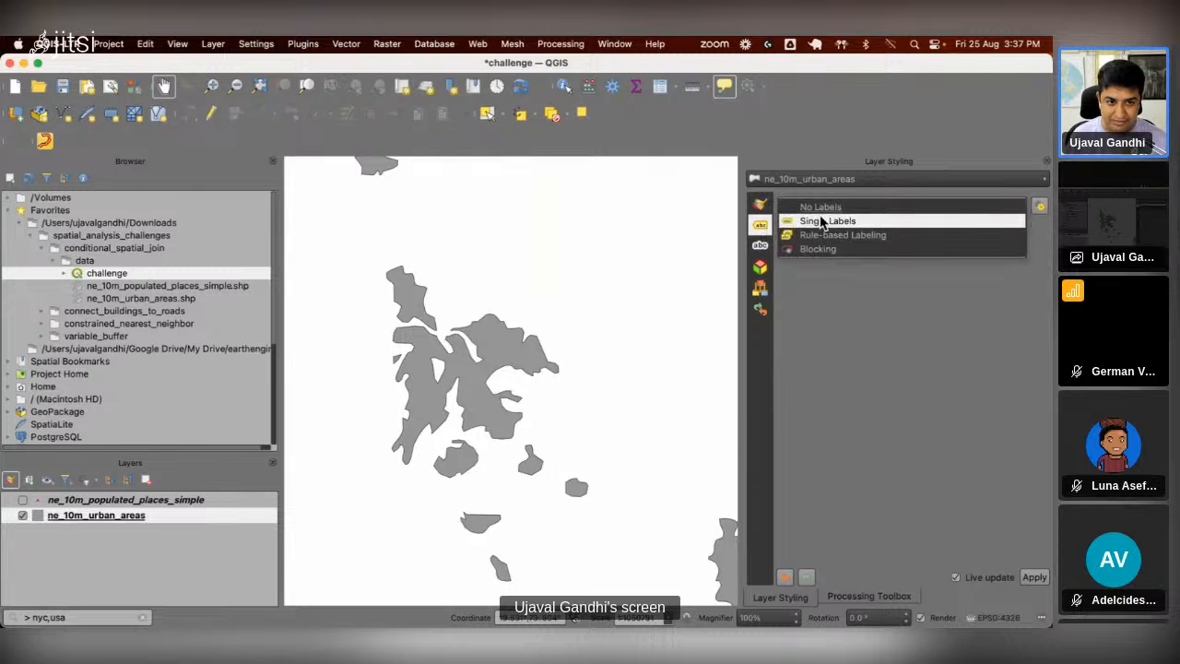
left_click(1020, 218)
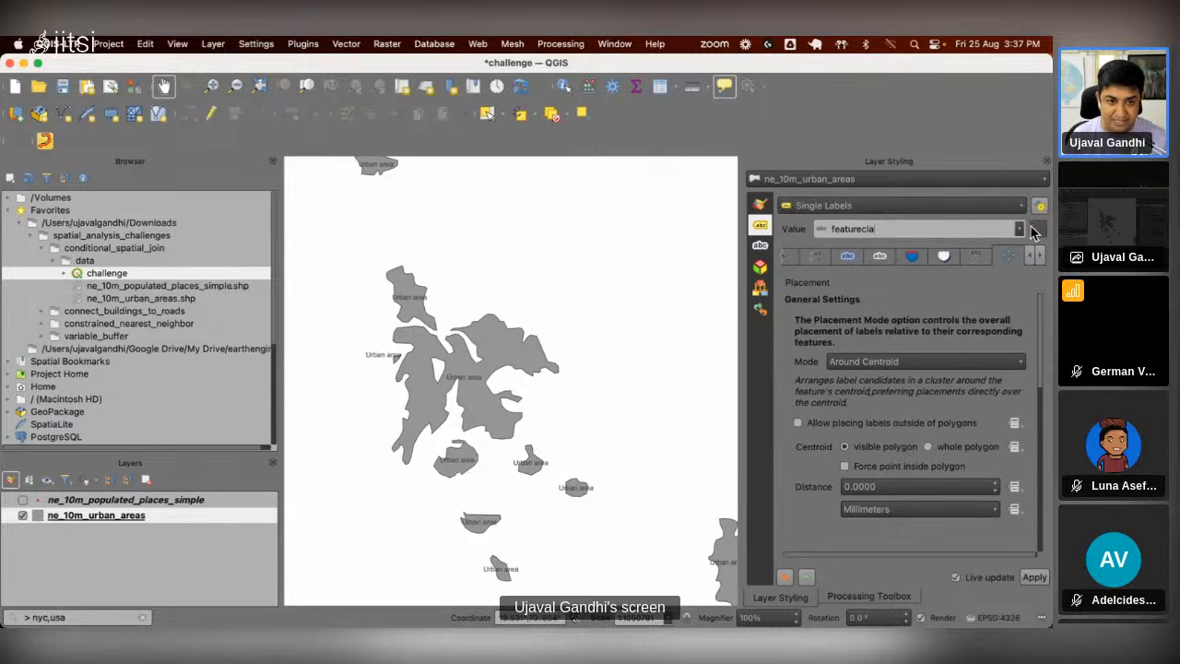
left_click(1038, 229)
type("with_variable('max', overlay_contains( layer:= 'ne_10m_populated_places_simple',expression:= \"pop_max\"), map_to_hstore( overlay_contains( layer:= 'ne_10m_populated_places_simple', expression:= map(\"name\", \"pop_max\"))[array_find(@max,array_max(@max))]))")
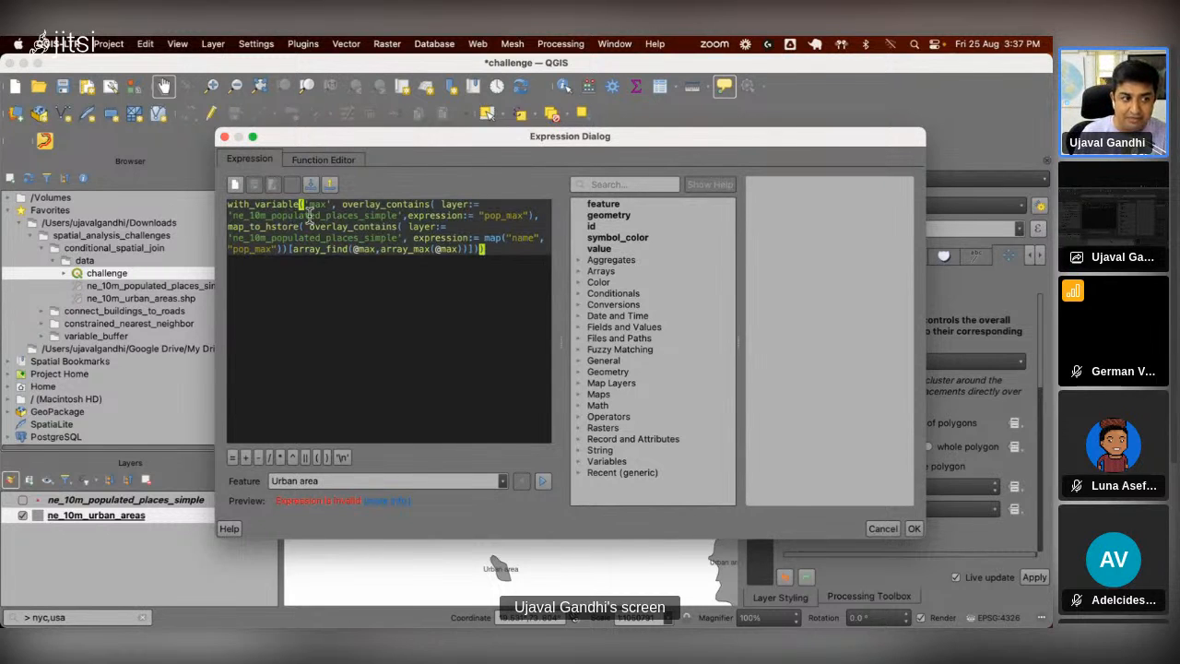
Step: Review the overlay_contains part of the label expression, accept it, and check the urban area labels around Mumbai and Pune
double_click(378, 206)
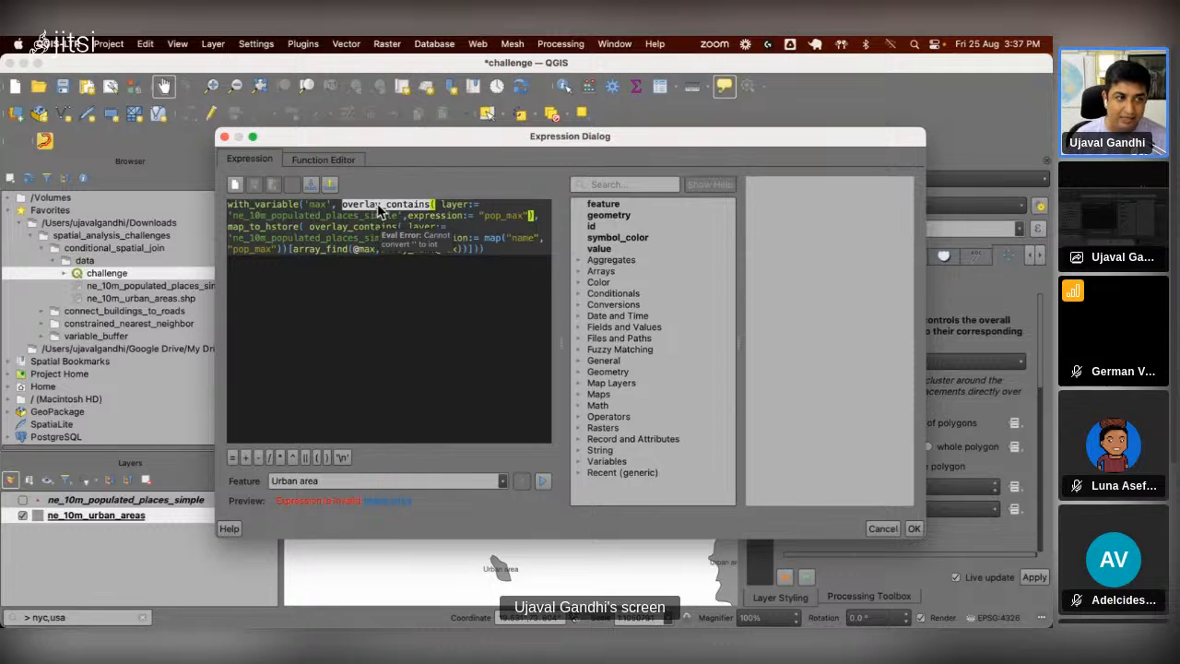
left_click(310, 203)
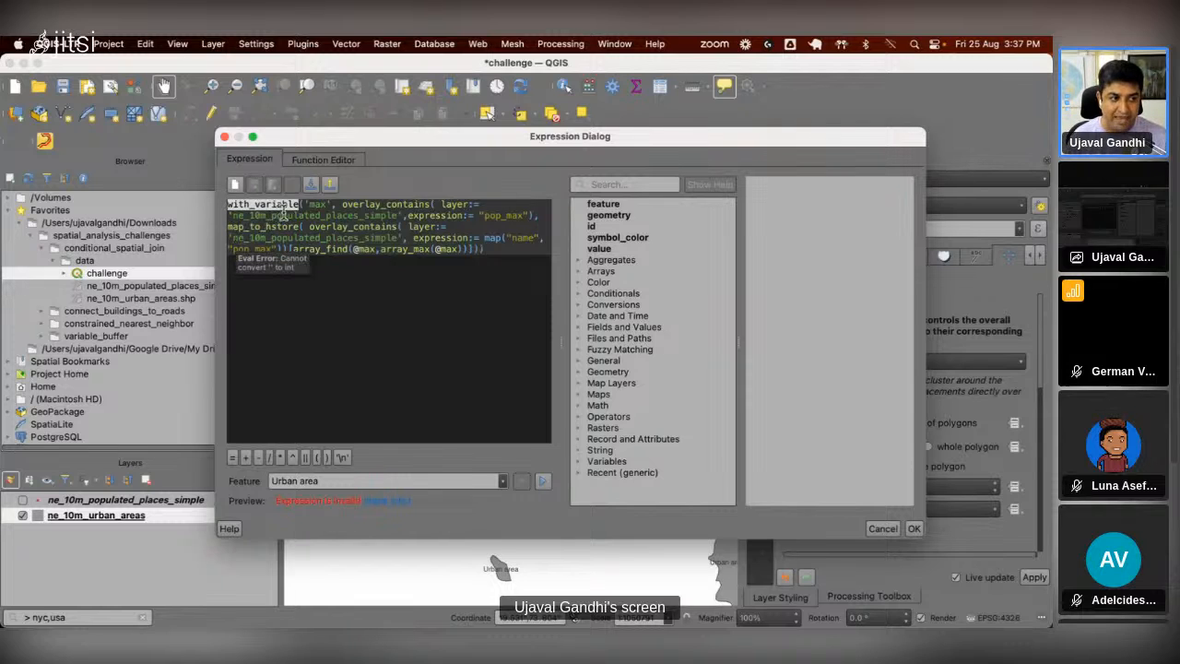
left_click_drag(339, 203, 534, 223)
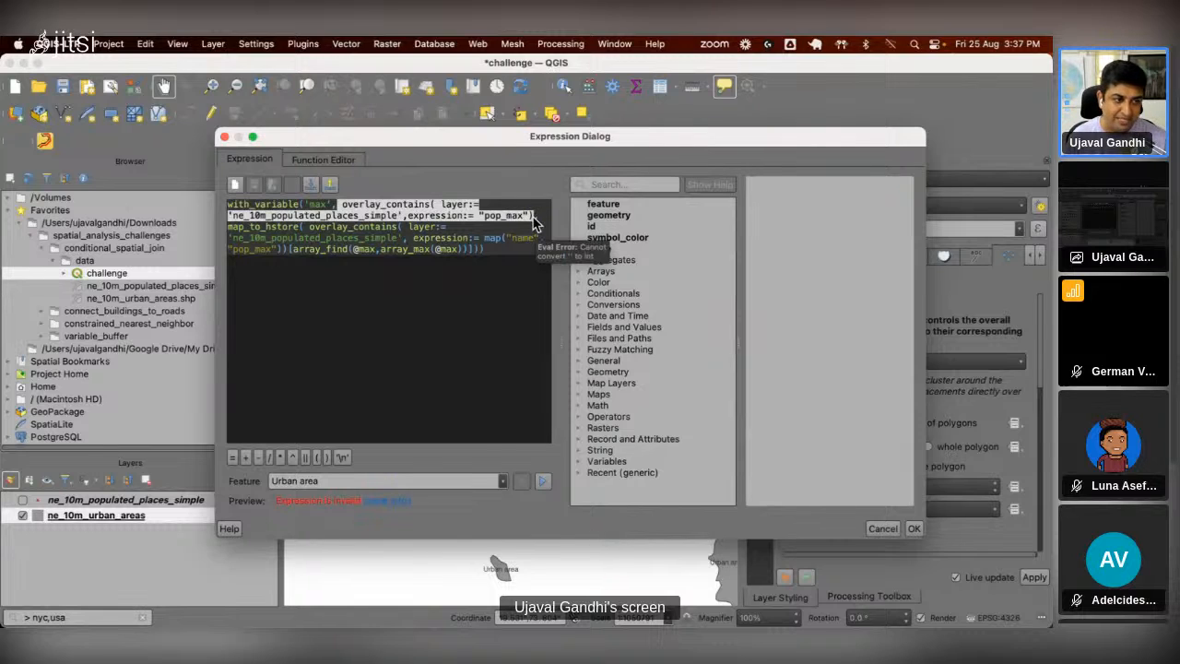
left_click(338, 202)
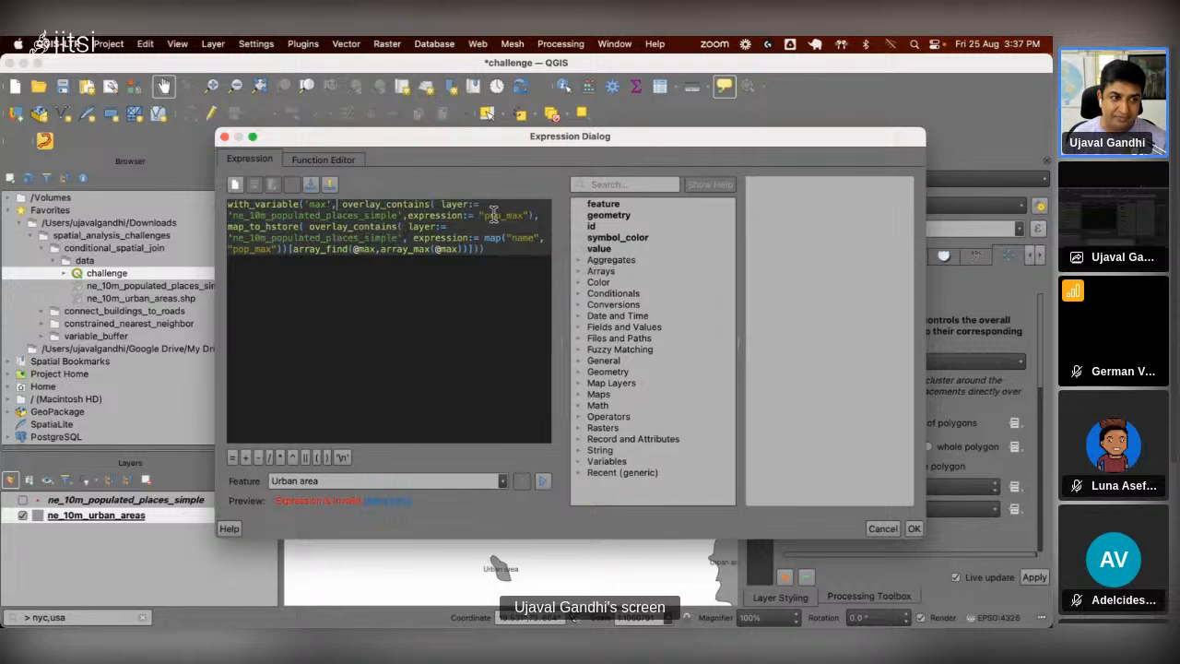
left_click(913, 528)
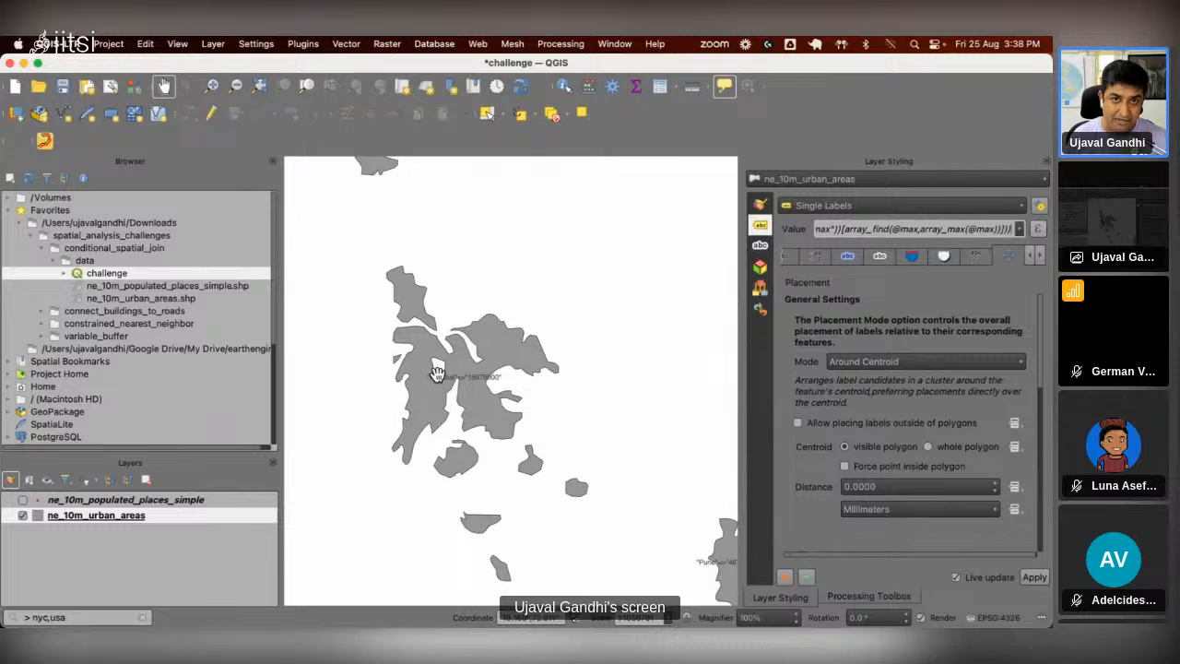
mouse_move(486, 425)
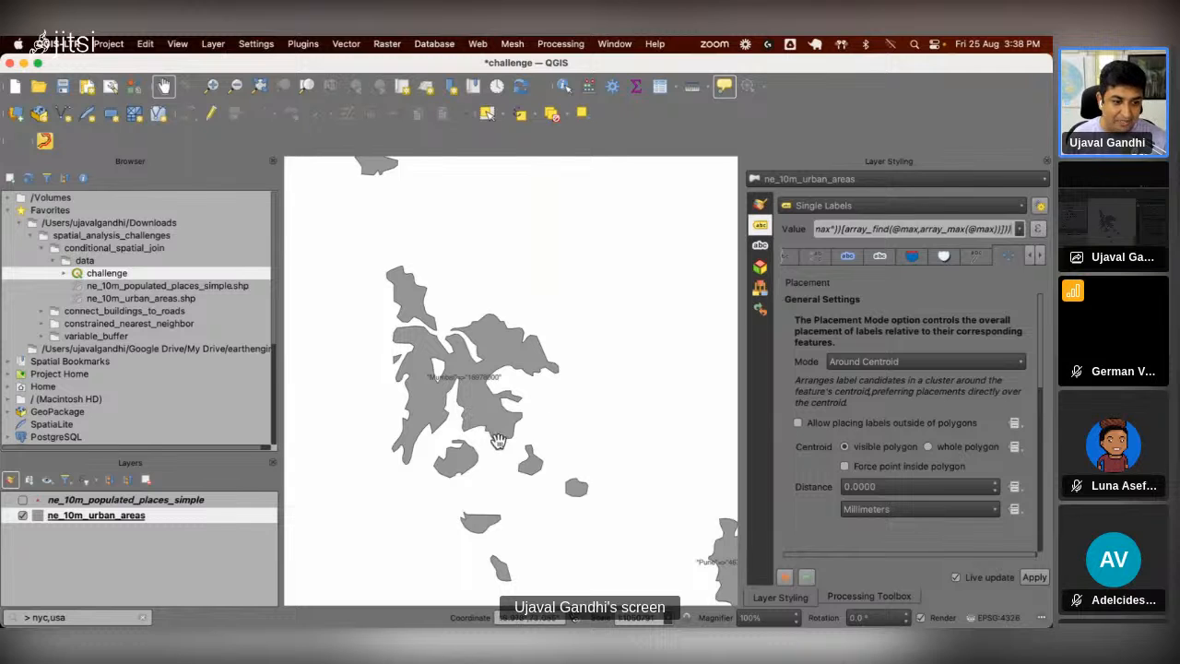
left_click_drag(498, 432, 415, 336)
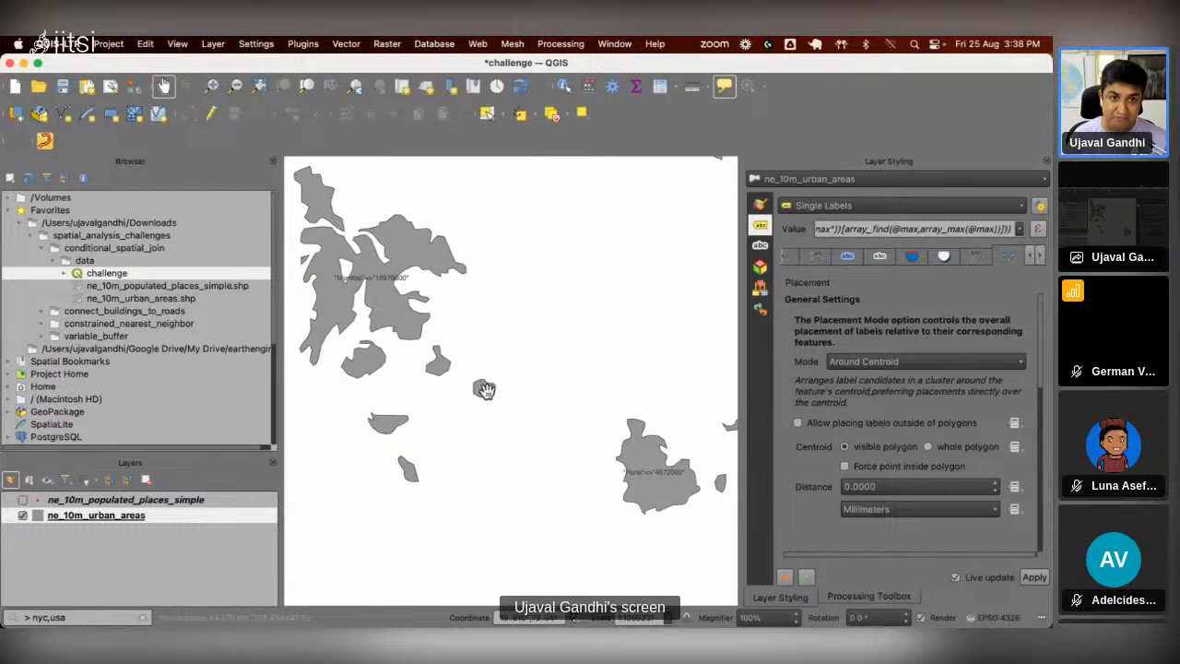
left_click_drag(484, 390, 682, 552)
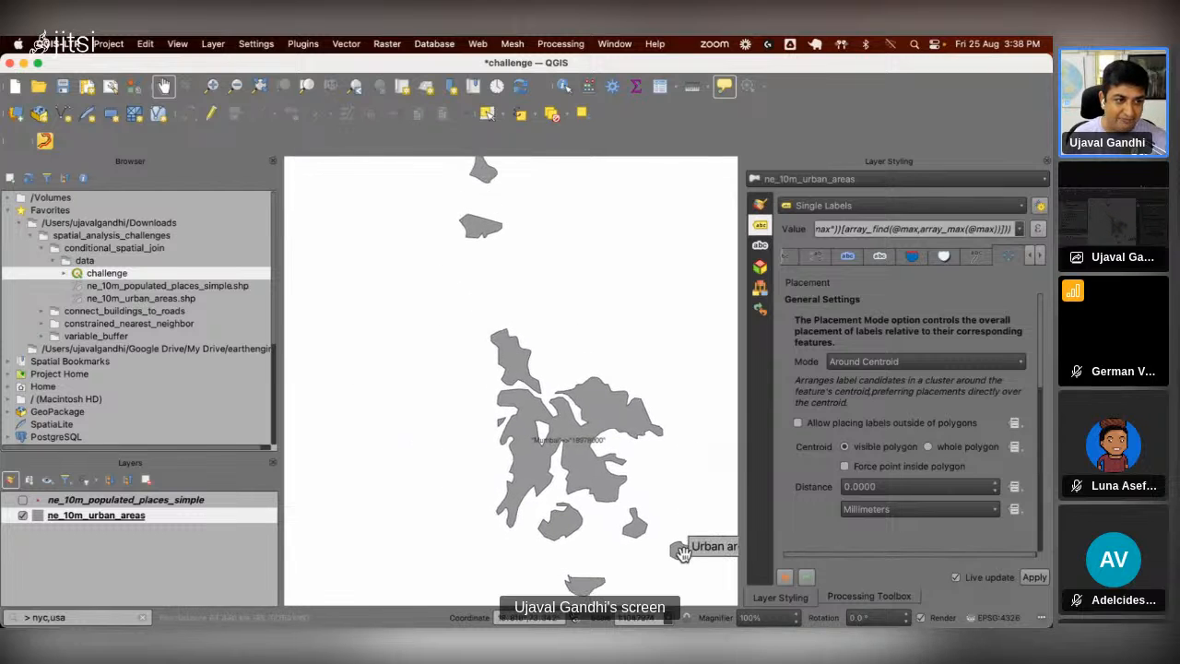
left_click_drag(639, 502, 590, 428)
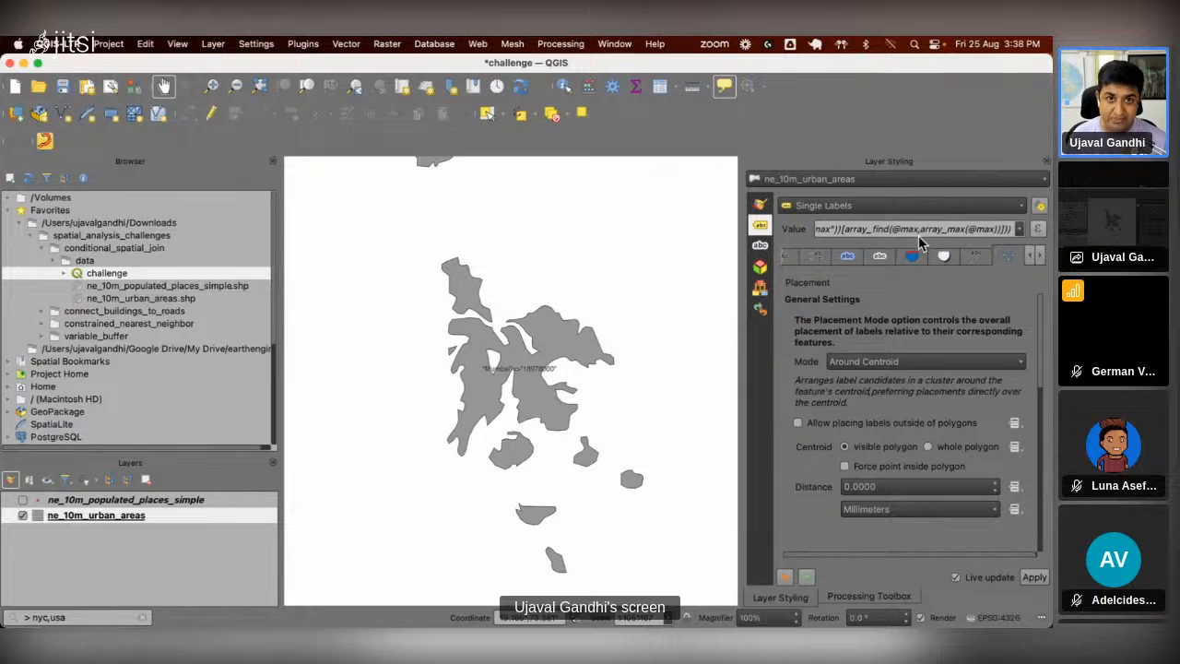
Step: Add a symbol layer above the urban areas' simple fill and make it a Geometry Generator of geometry type Point / MultiPoint
left_click(766, 206)
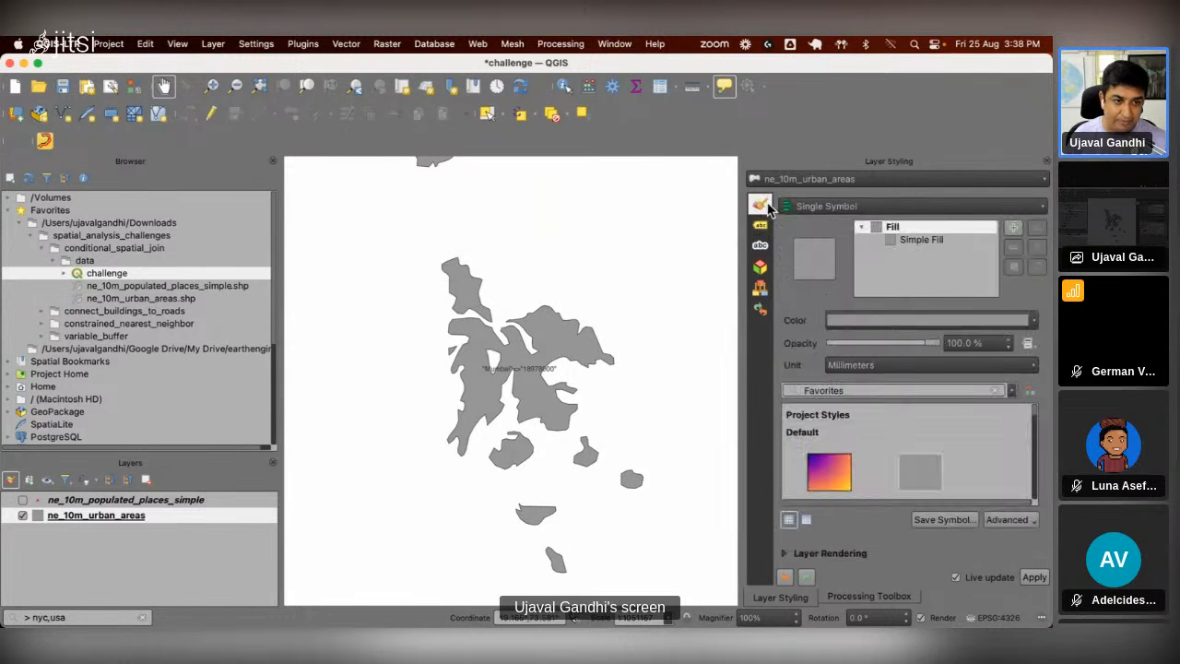
left_click(22, 500)
left_click(23, 500)
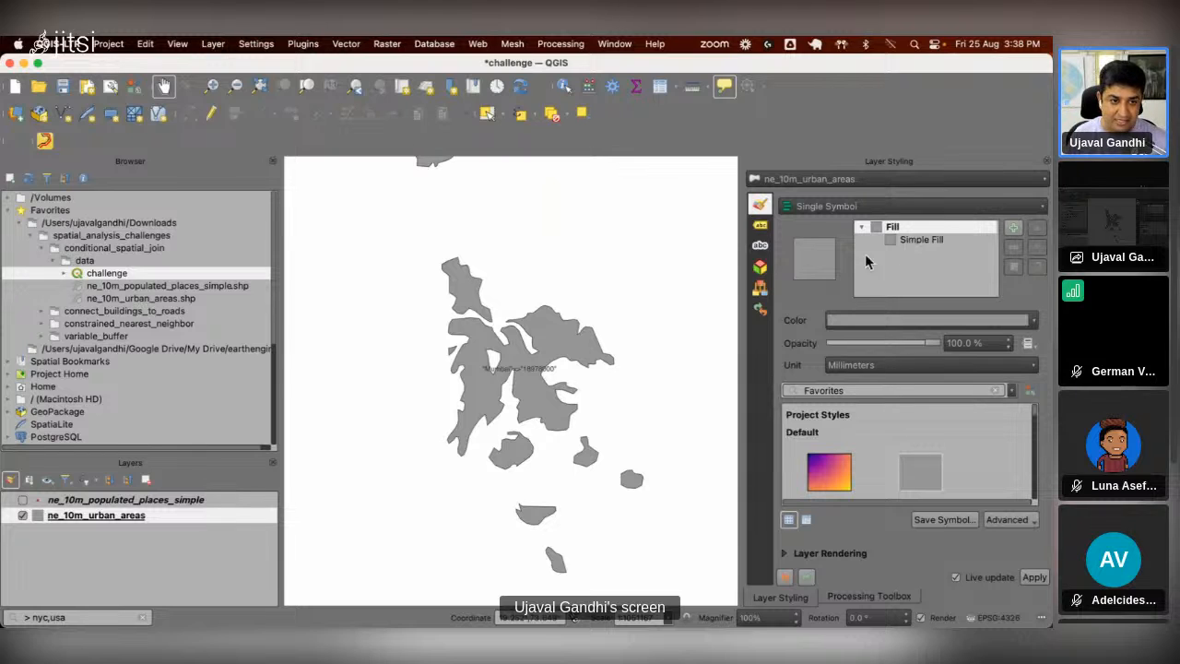
left_click(933, 242)
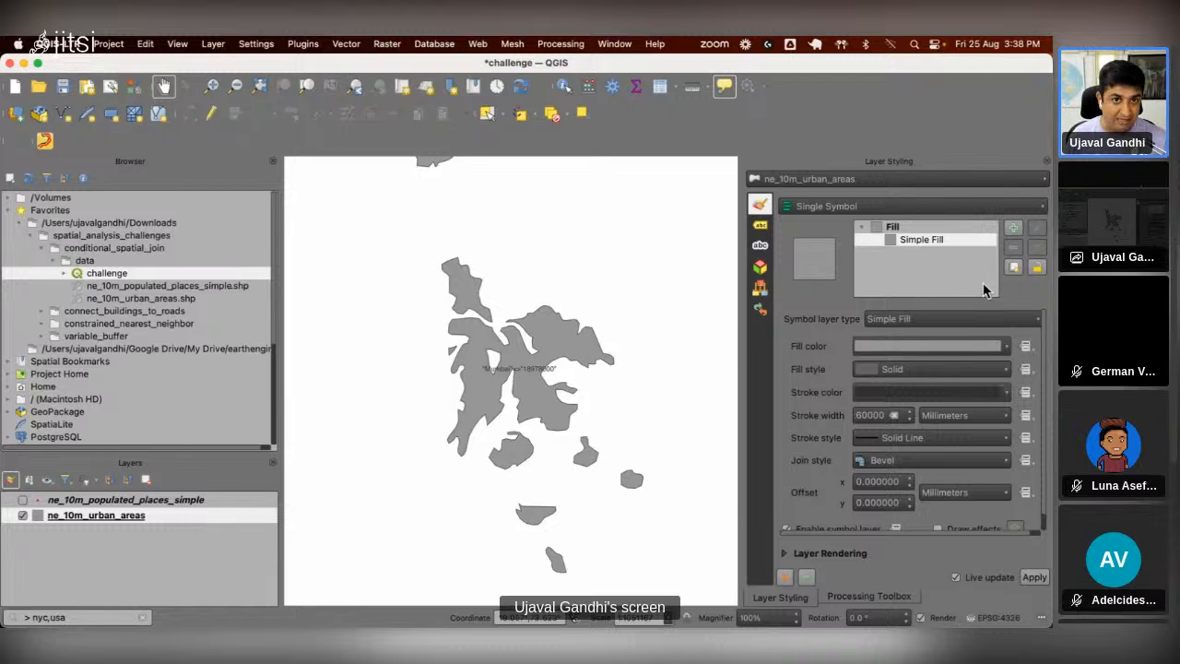
left_click(1012, 226)
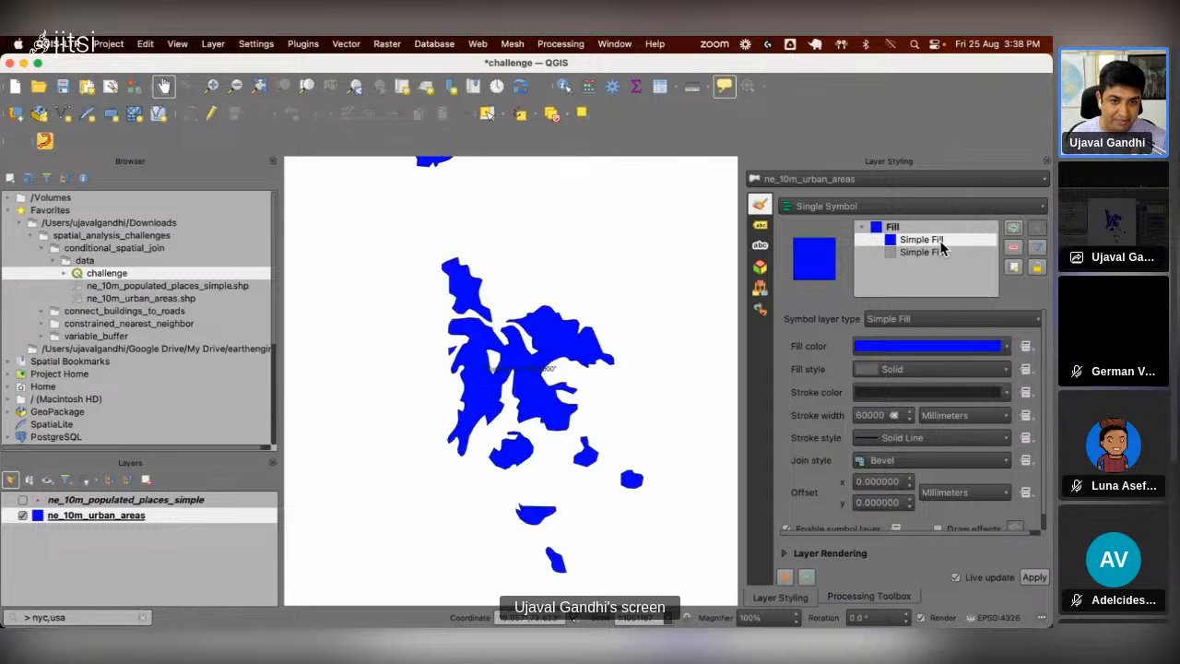
left_click(946, 319)
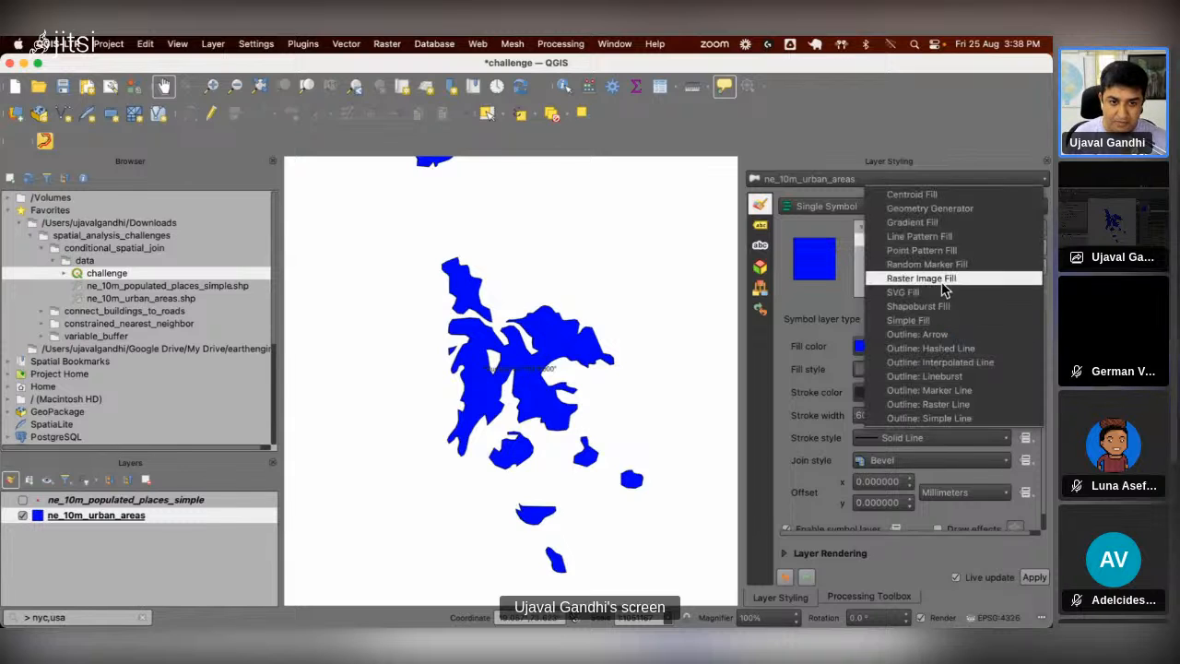
left_click(931, 208)
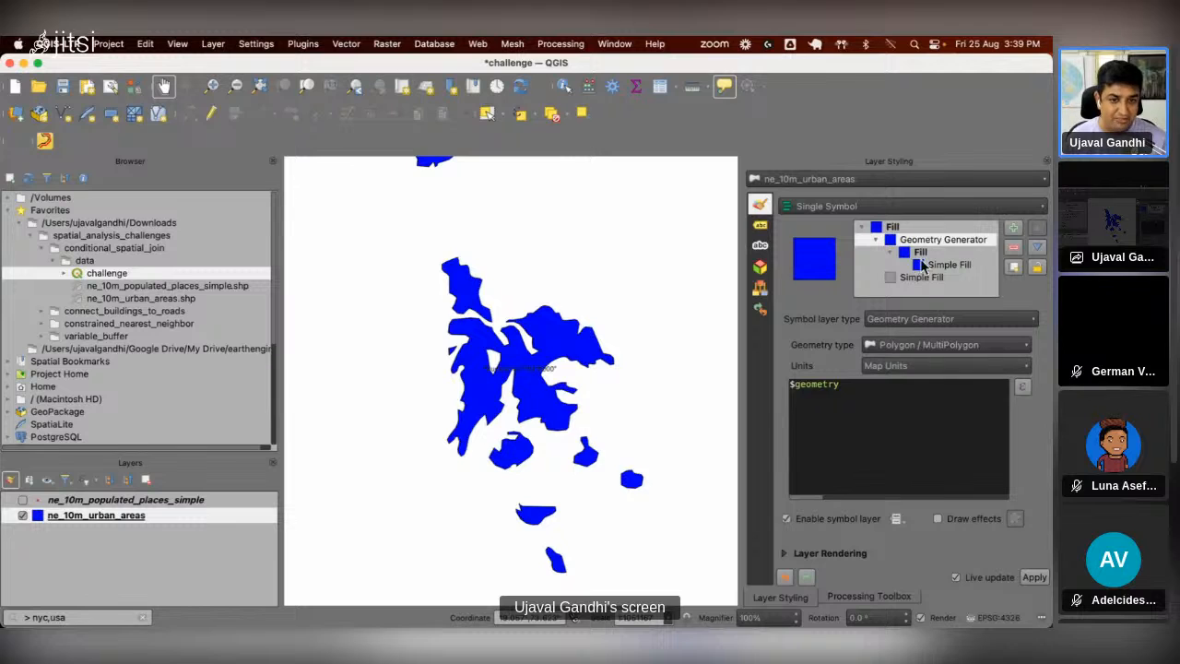
left_click(948, 347)
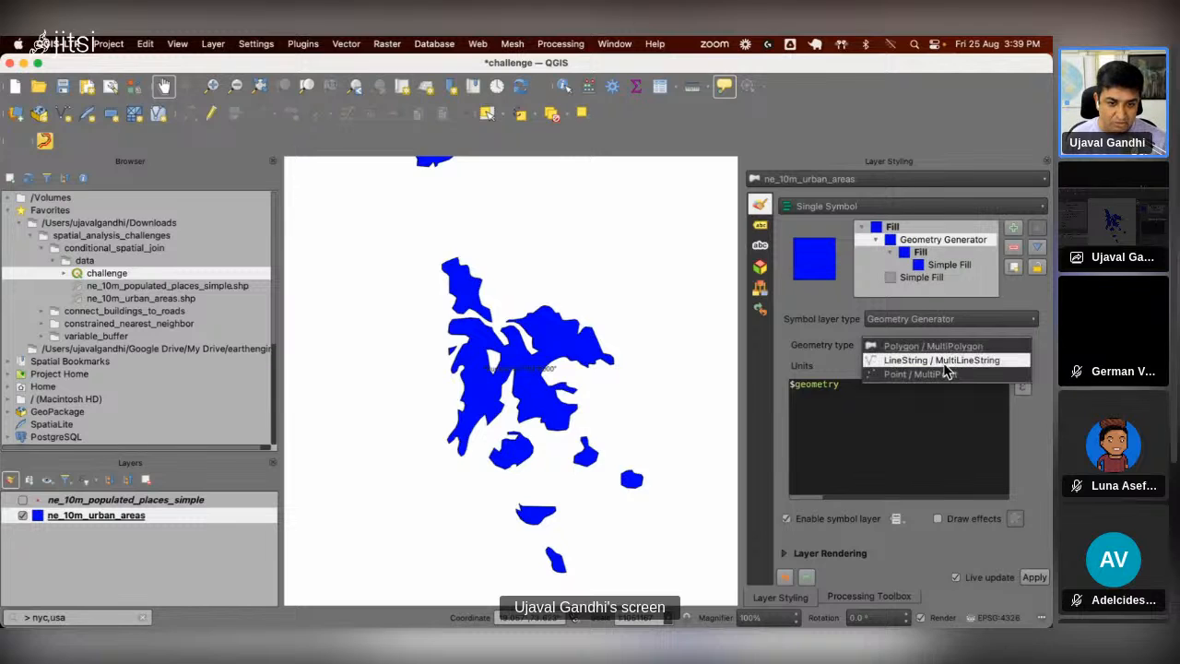
left_click(921, 375)
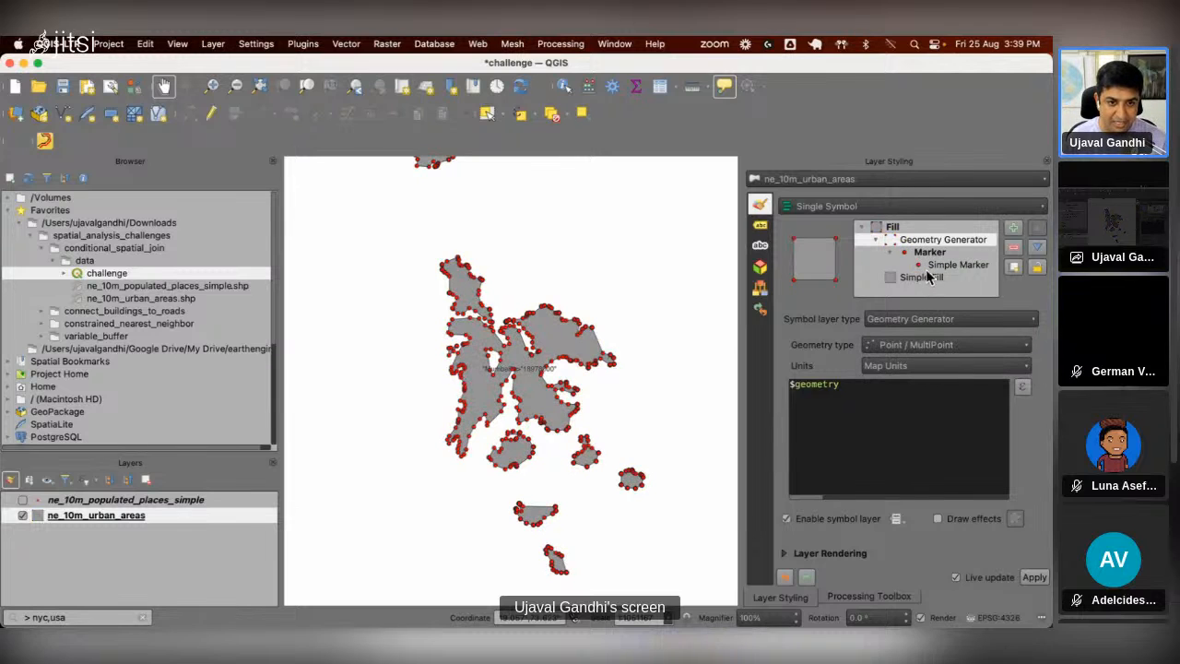
Step: Switch to the Google Slides presentation and select the Placement Expression in the speaker notes of the "Solution 1: Geometry Generators" slide
triple_click(928, 381)
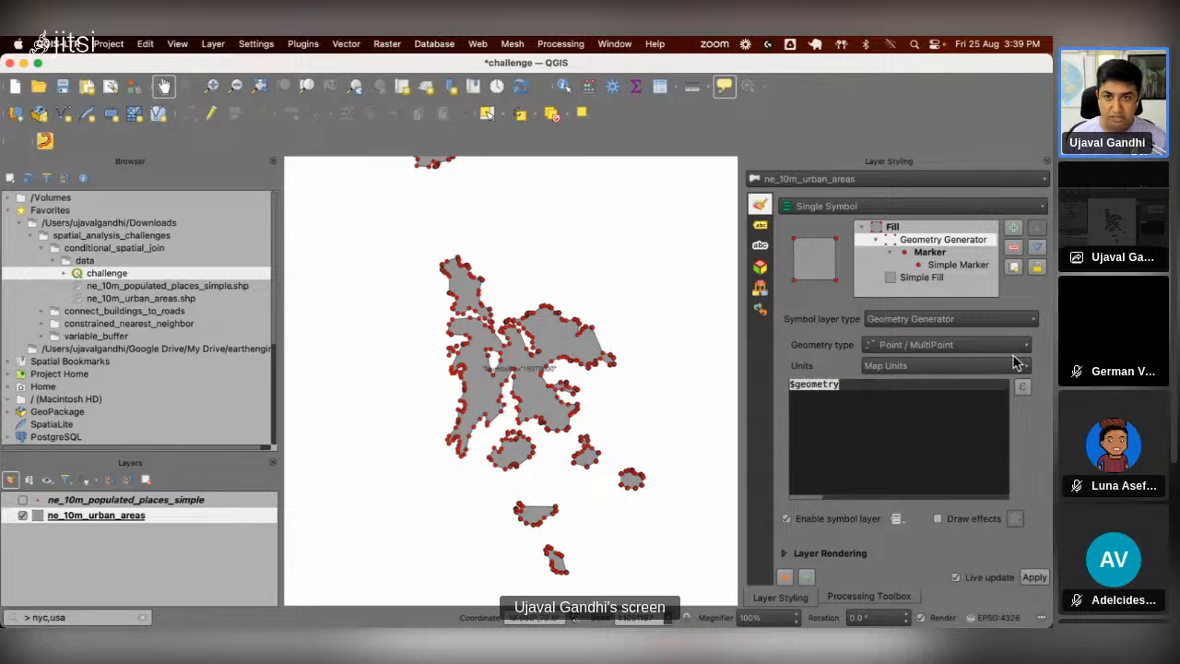
key("super+Tab")
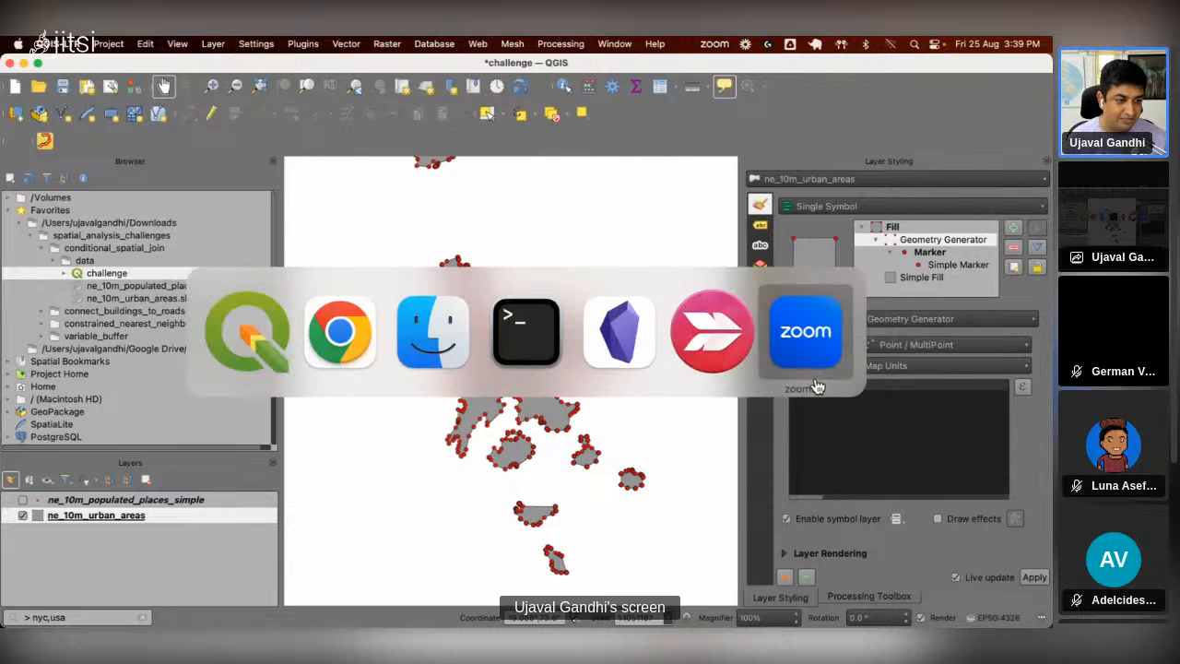
key("super+Tab")
key("super+Tab")
left_click(305, 567)
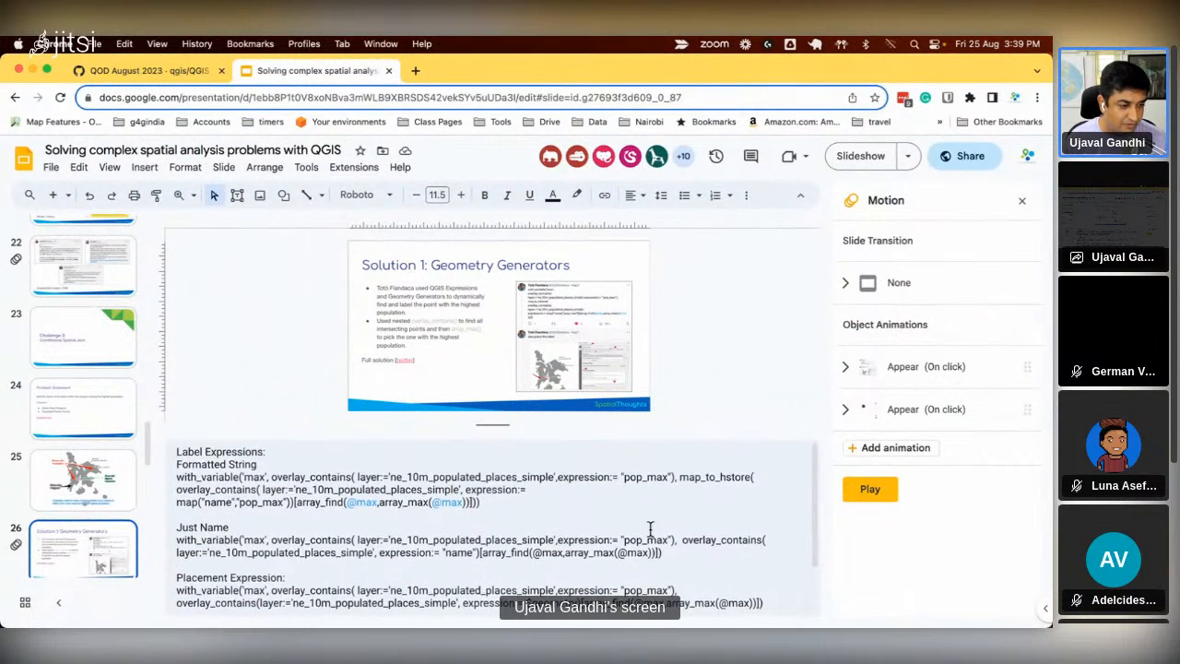
scroll(645, 532, "down", 2)
scroll(286, 507, "up", 2)
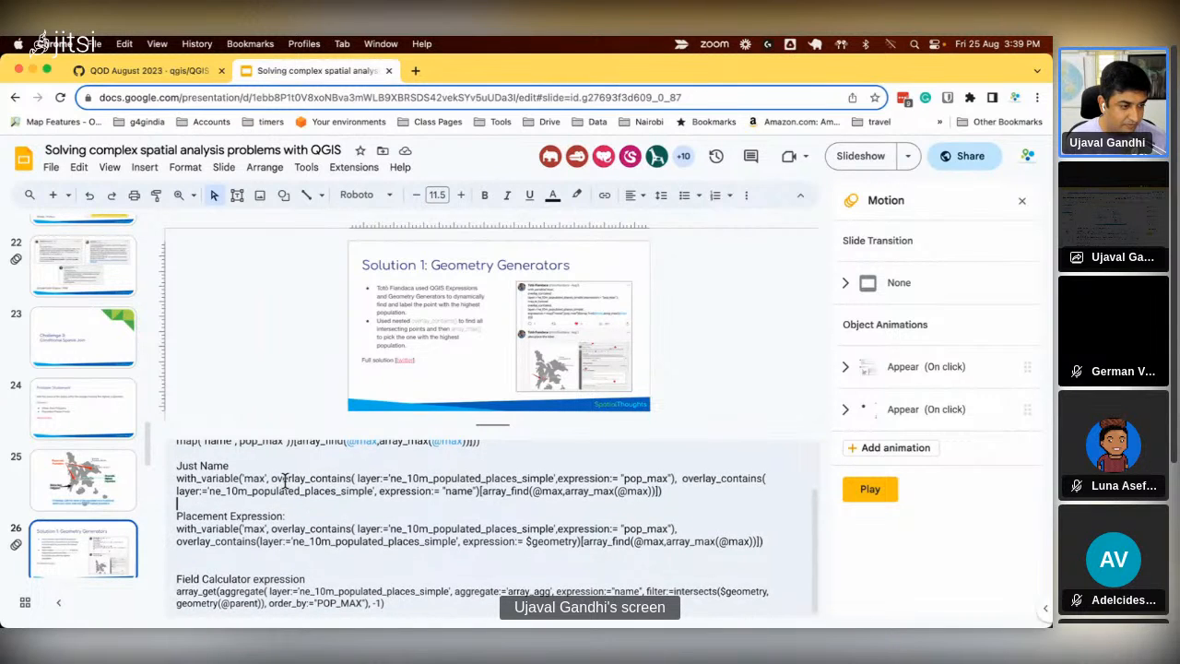
scroll(288, 486, "up", 2)
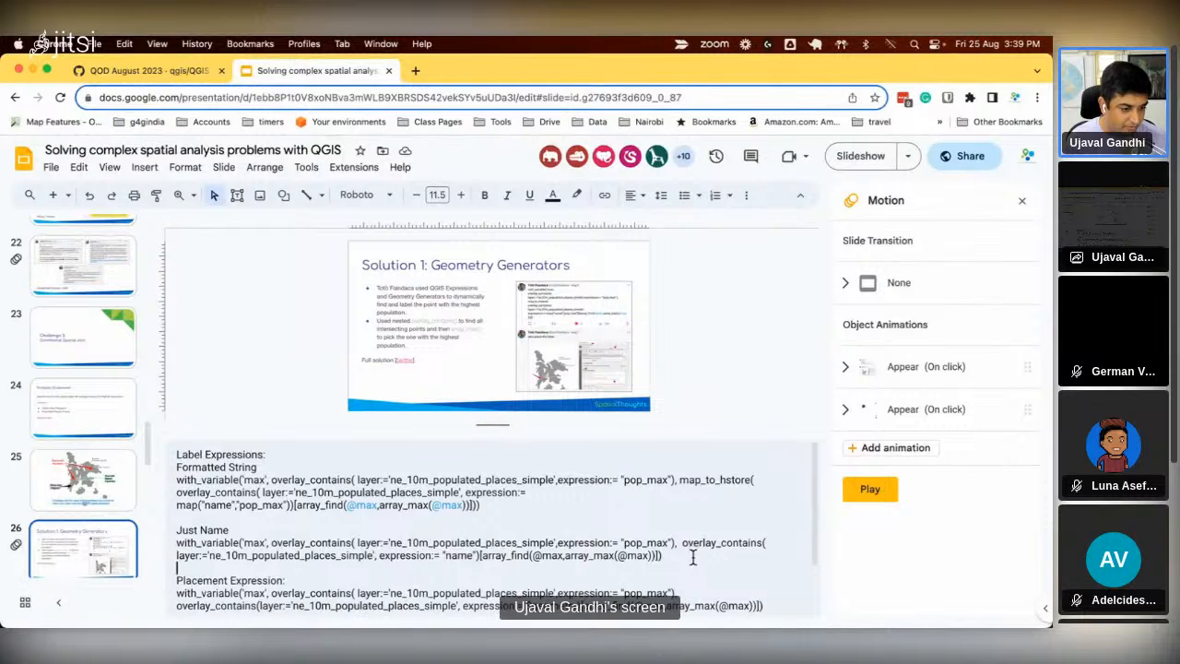
scroll(253, 595, "down", 3)
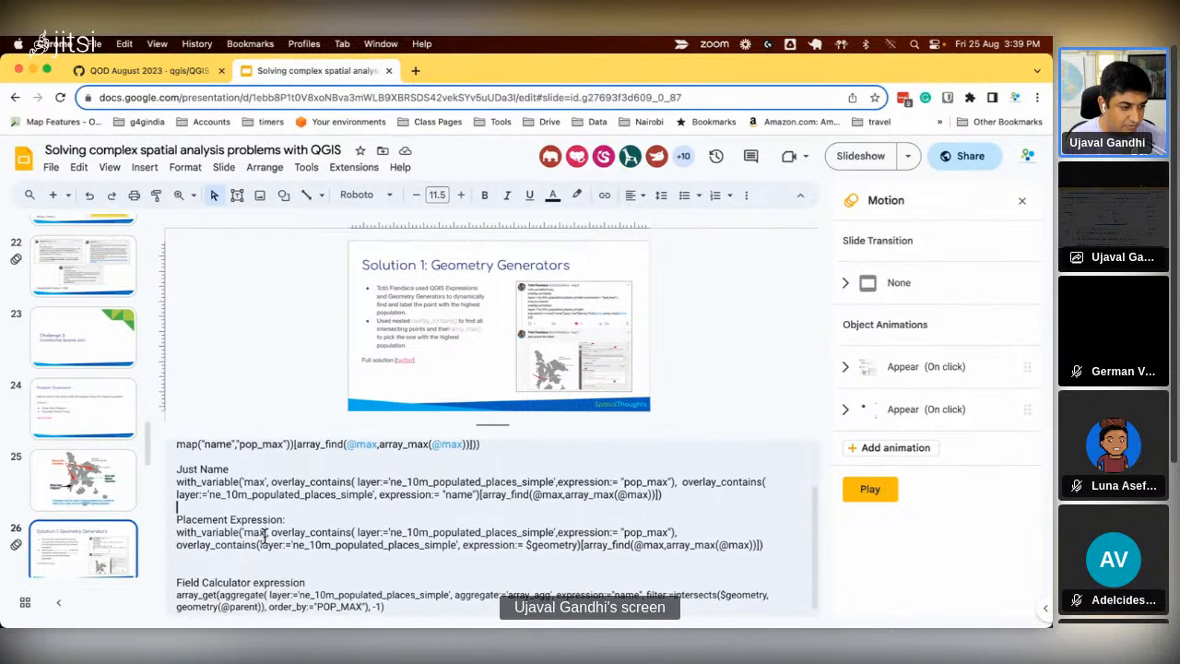
left_click_drag(764, 545, 138, 534)
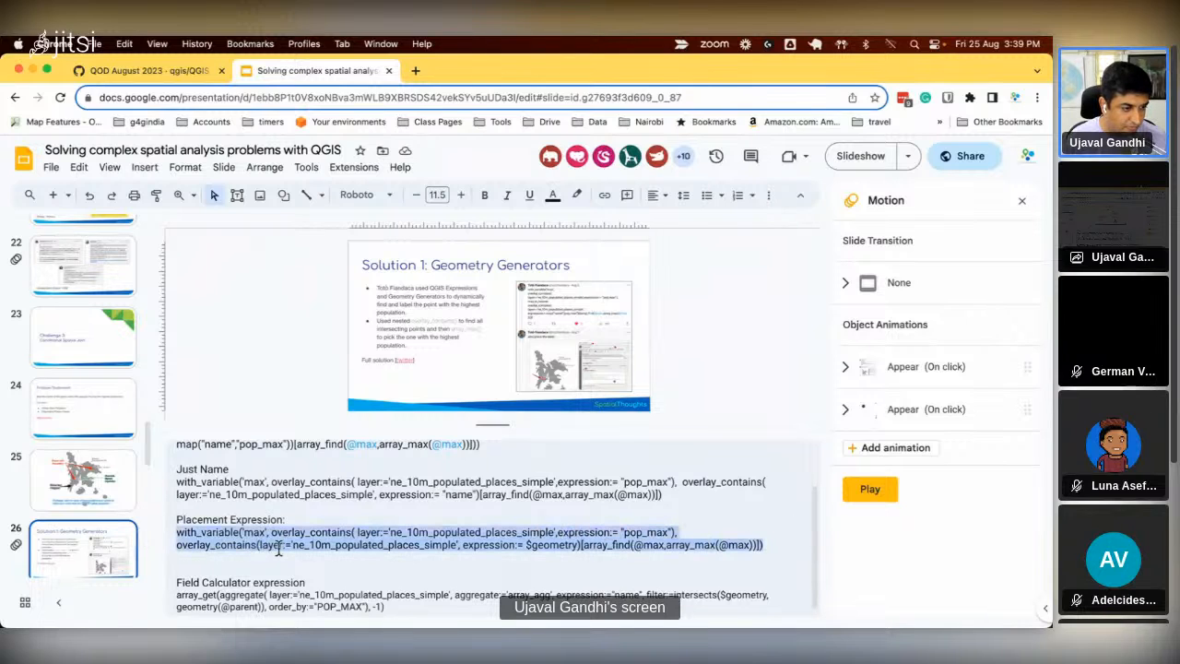
scroll(306, 548, "up", 3)
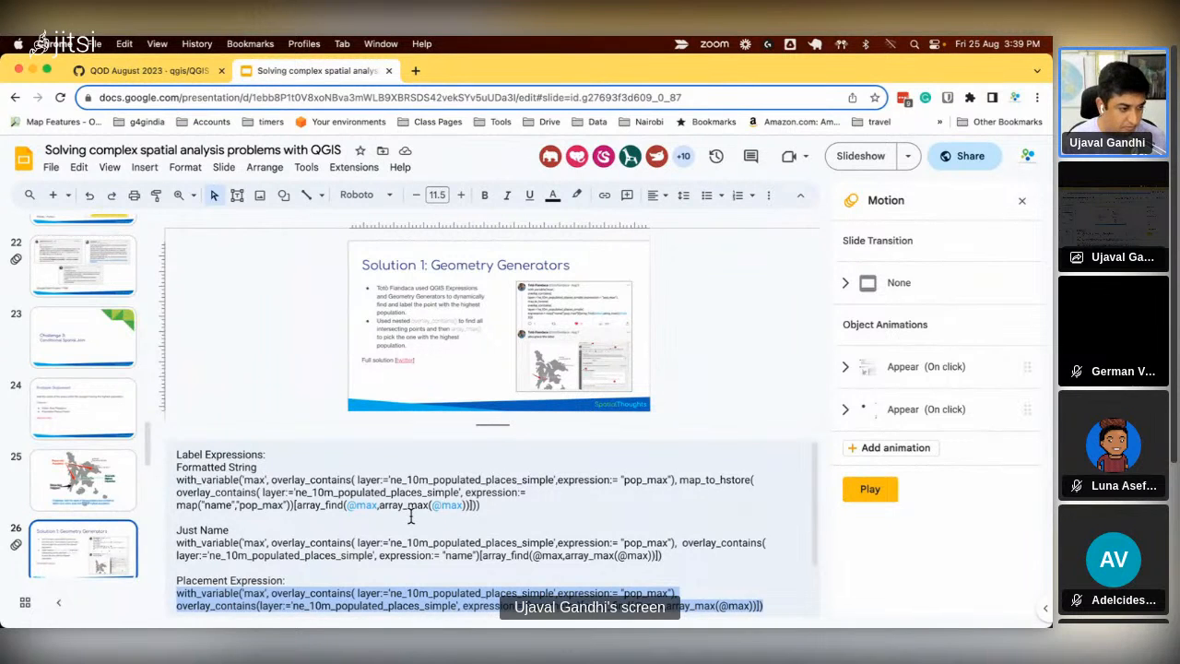
key("super+Tab")
key("super+Tab")
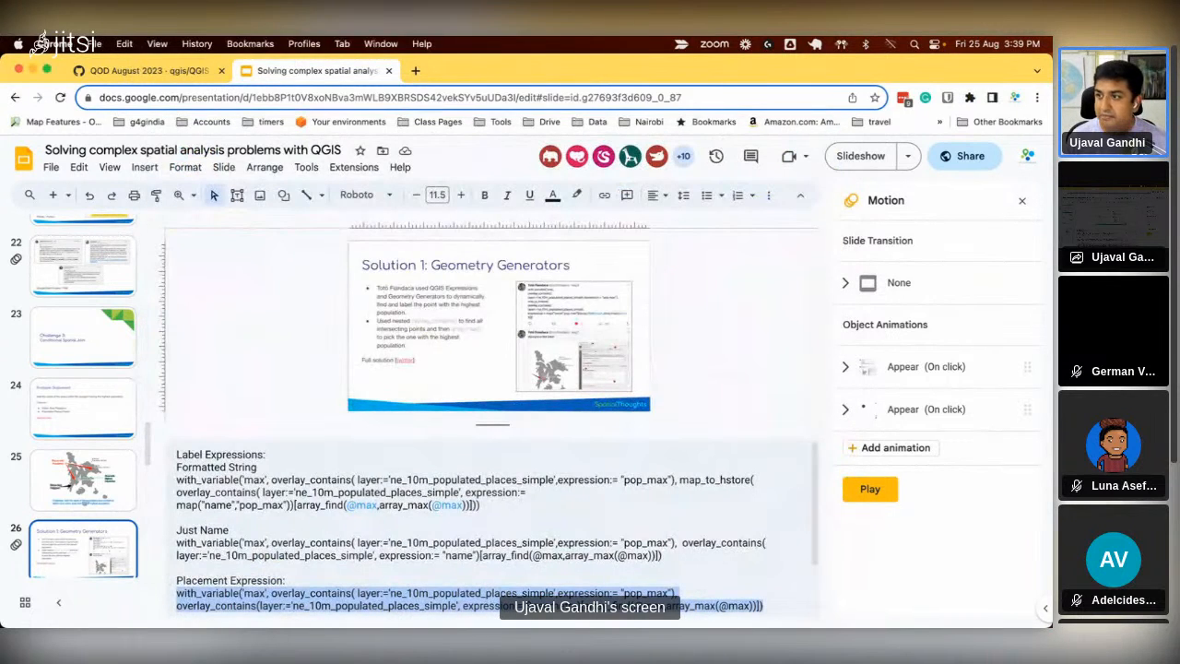
key("super+Tab")
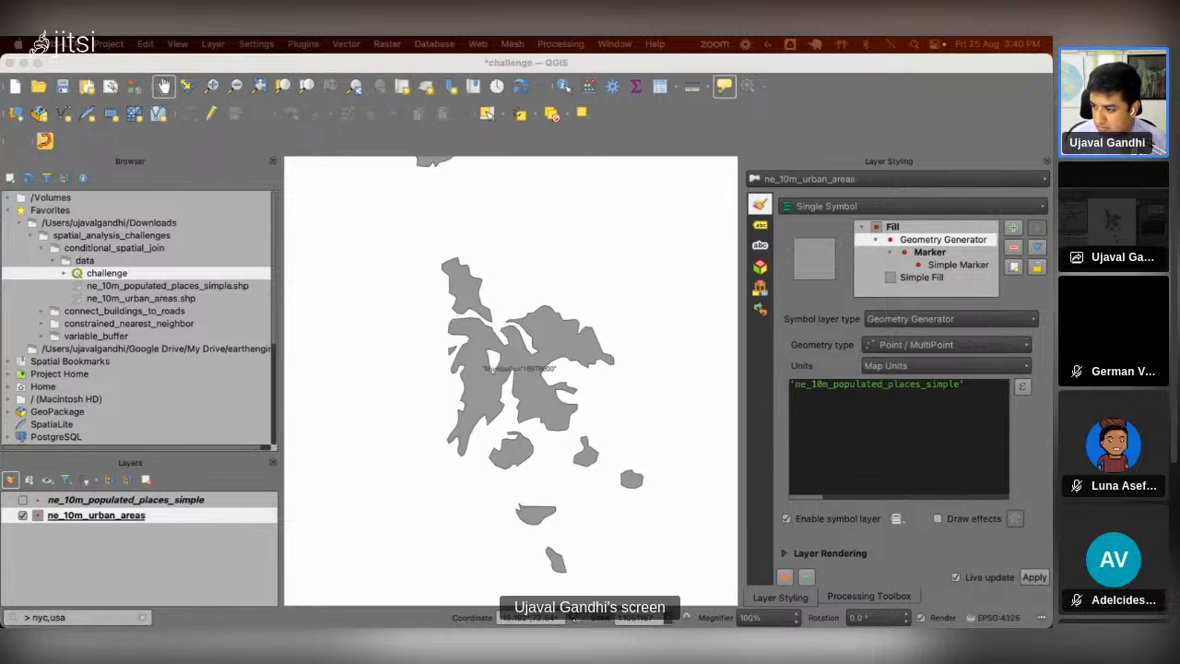
left_click(1022, 387)
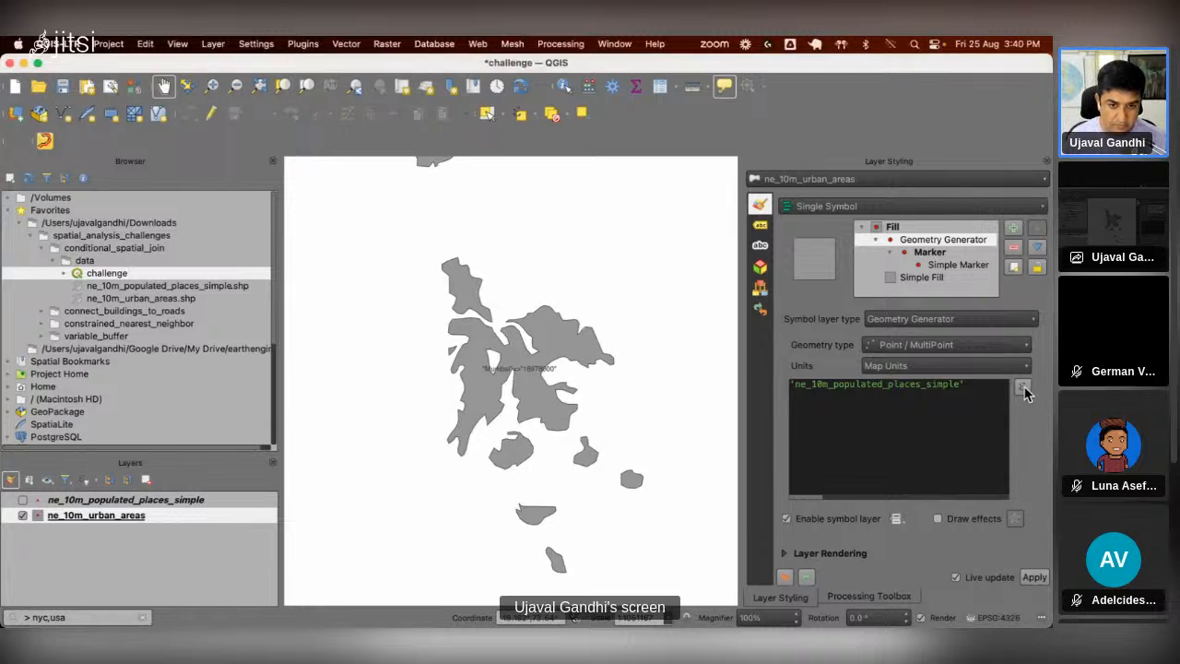
key("super+a")
type("with_variable('max', overlay_contains( layer:= 'ne_10m_populated_places_simple',expression:= \"pop_max\"), overlay_contains(layer:='ne_10m_populated_places_simple', expression:= $geometry)[array_find(@max,array_max(@max))])")
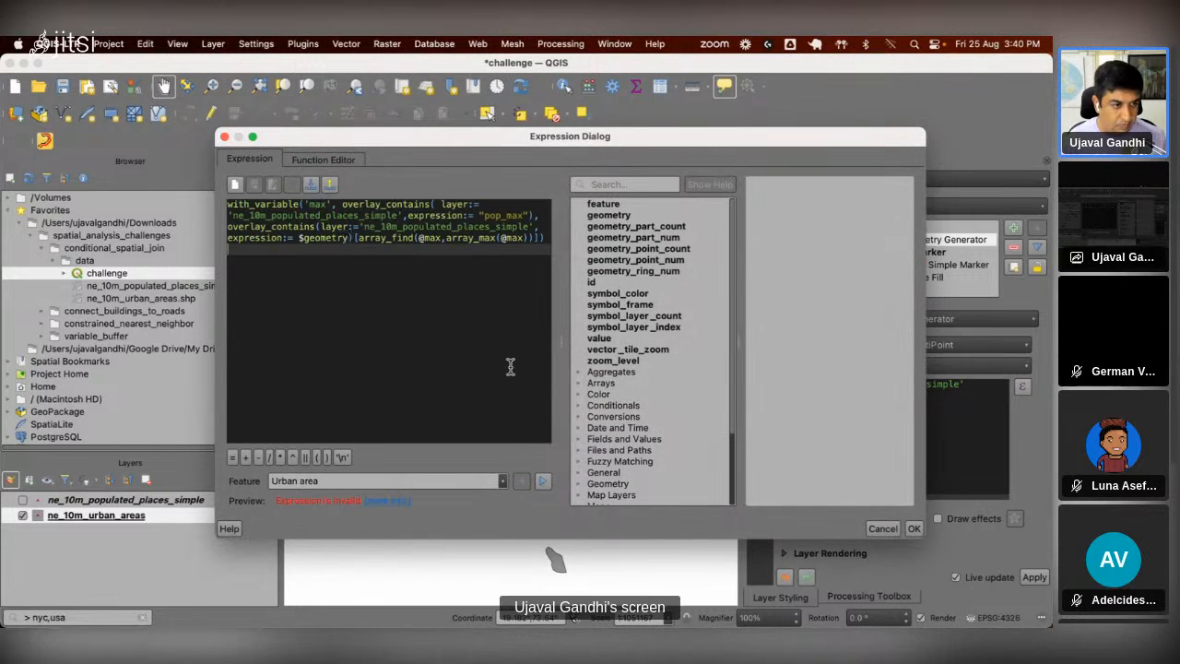
left_click(913, 528)
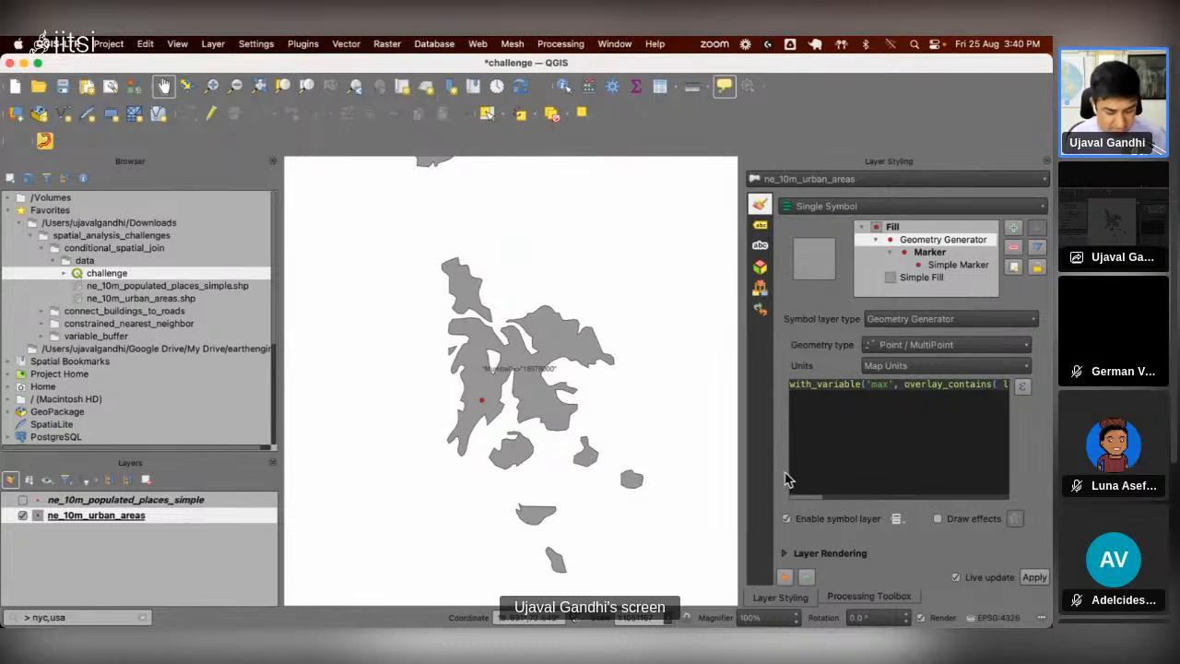
Step: Enable the Geometry Generator in the urban areas' label placement and give it the placement expression copied from the speaker notes
key("super+Tab")
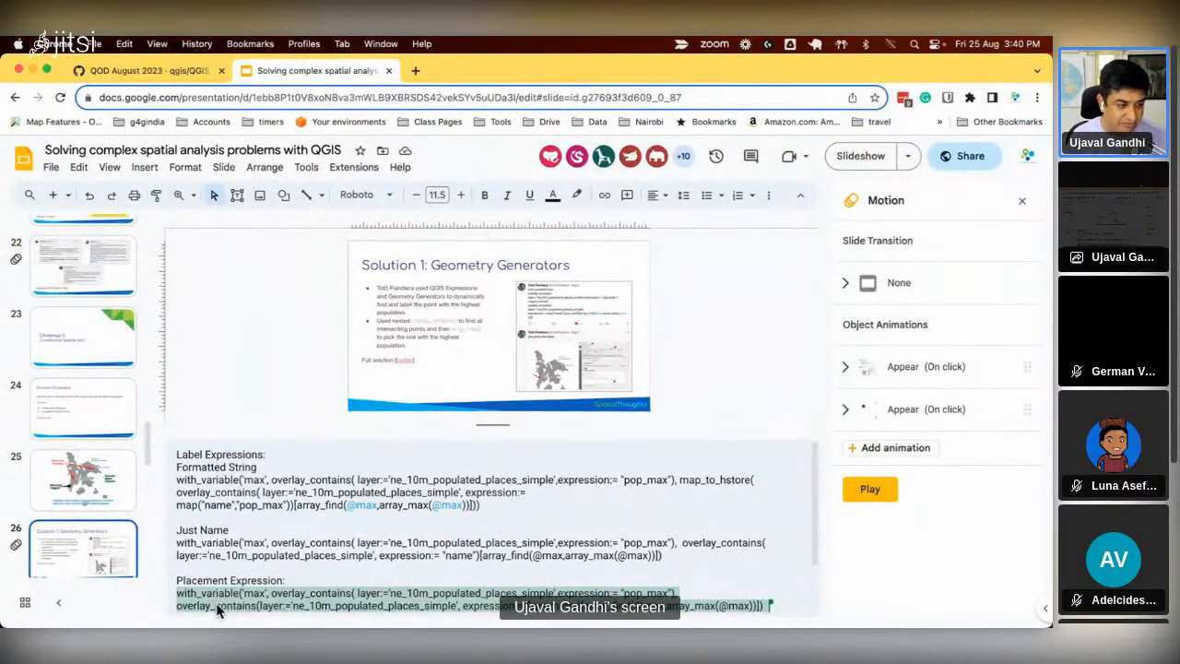
key("super+Tab")
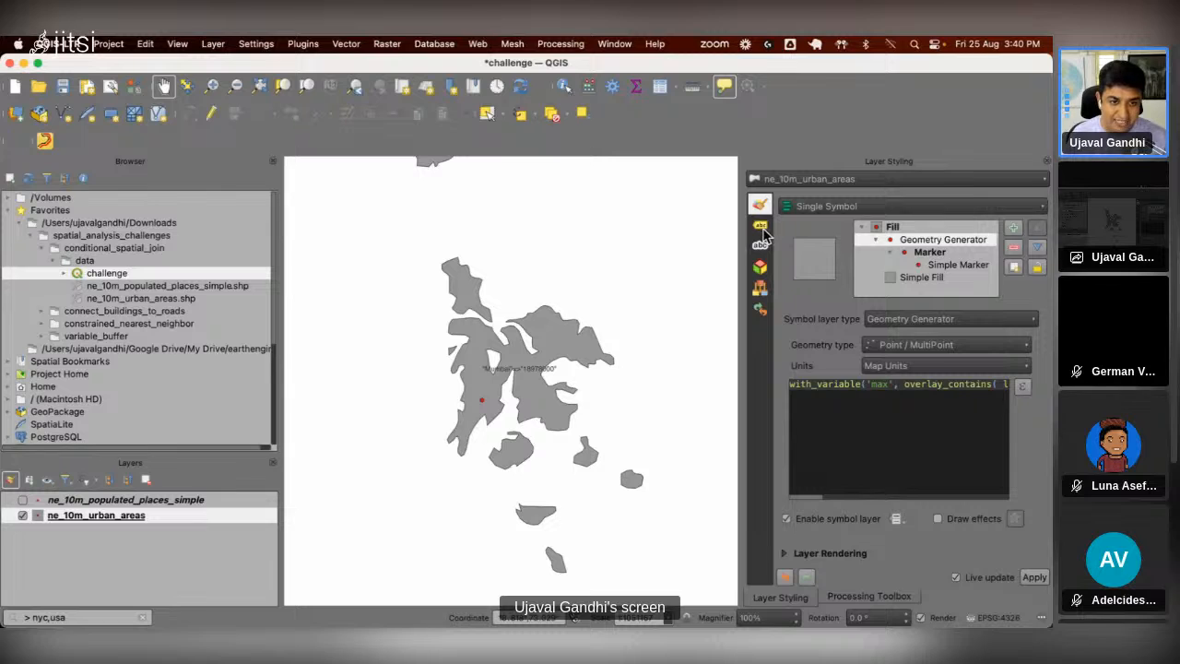
left_click(762, 228)
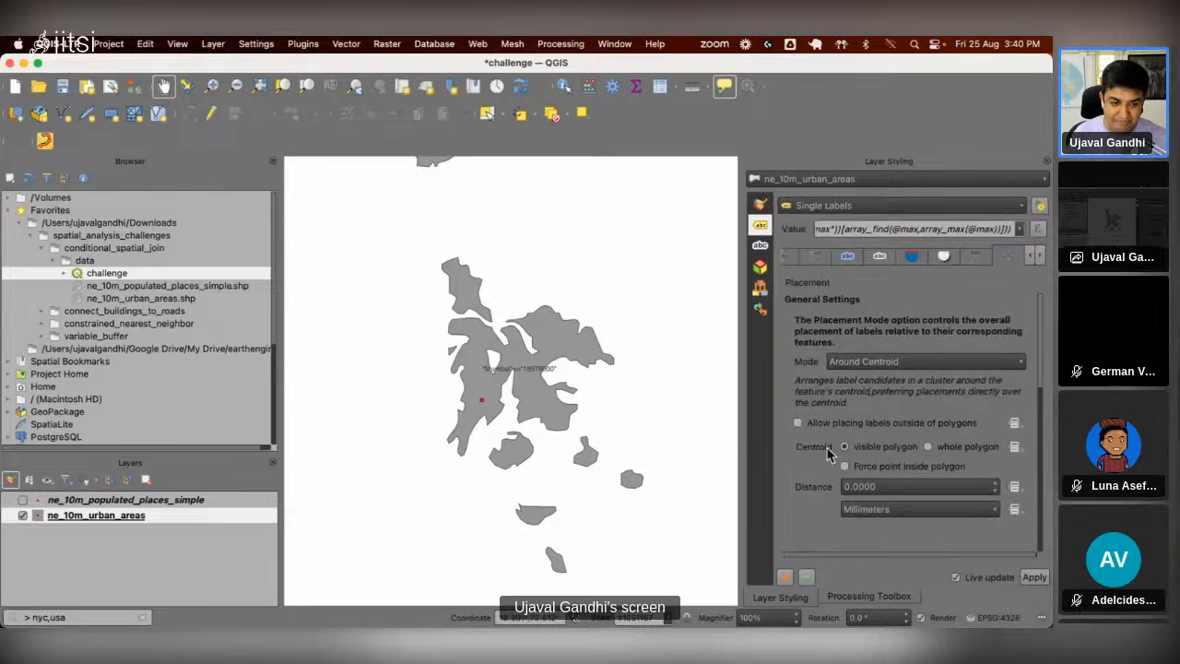
scroll(789, 498, "down", 3)
left_click(802, 429)
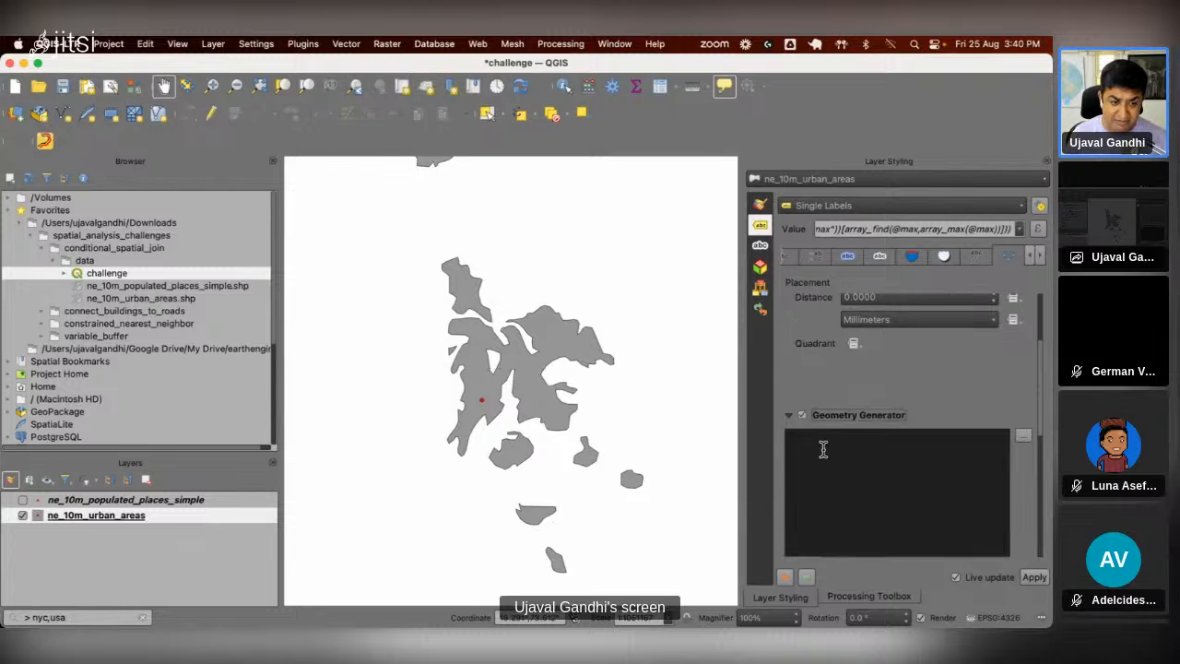
left_click(824, 449)
key("super+v")
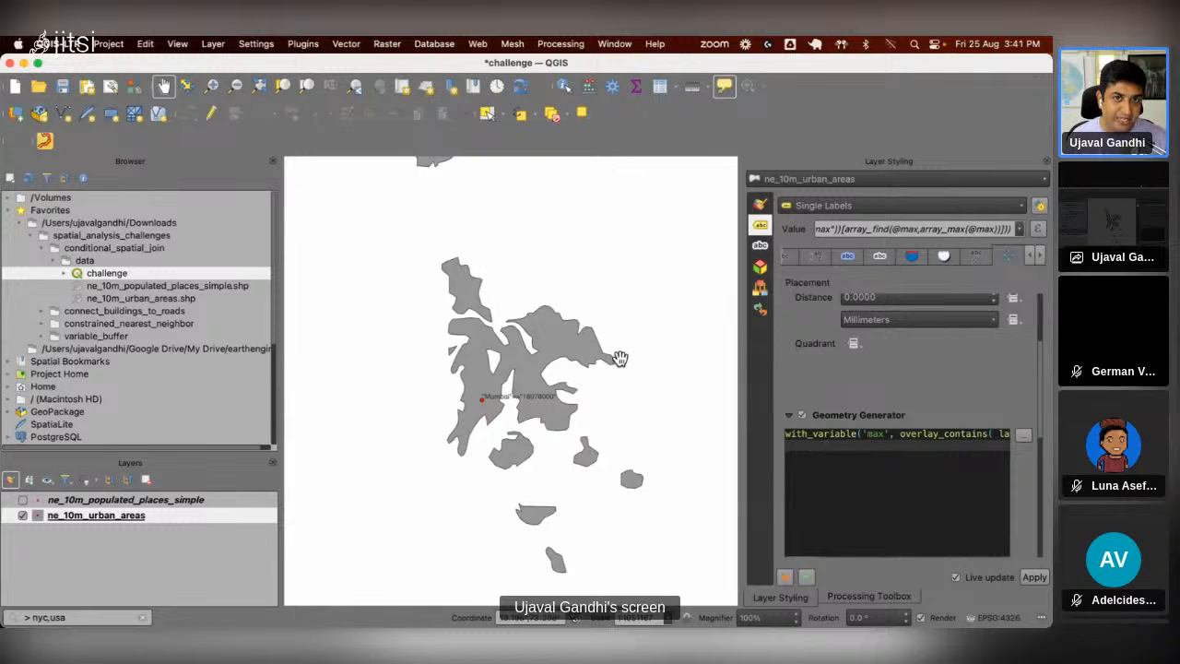
Step: Show the feature counts of the ne_10m_urban_areas and ne_10m_populated_places_simple layers
scroll(519, 426, "down", 1)
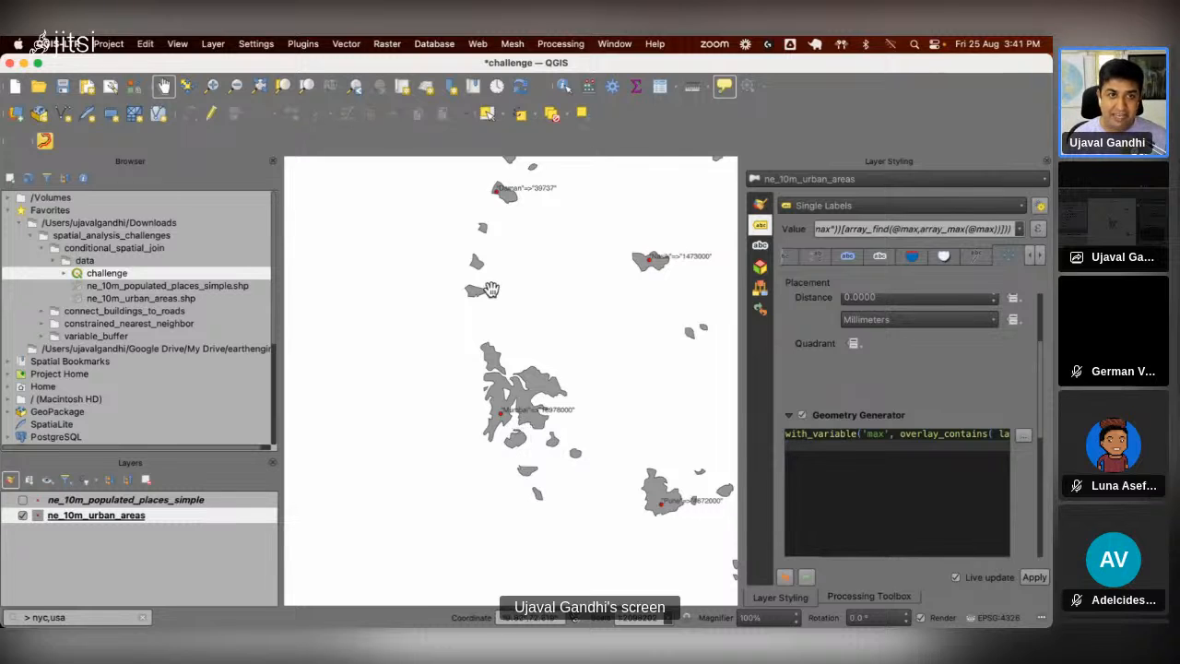
scroll(547, 347, "down", 2)
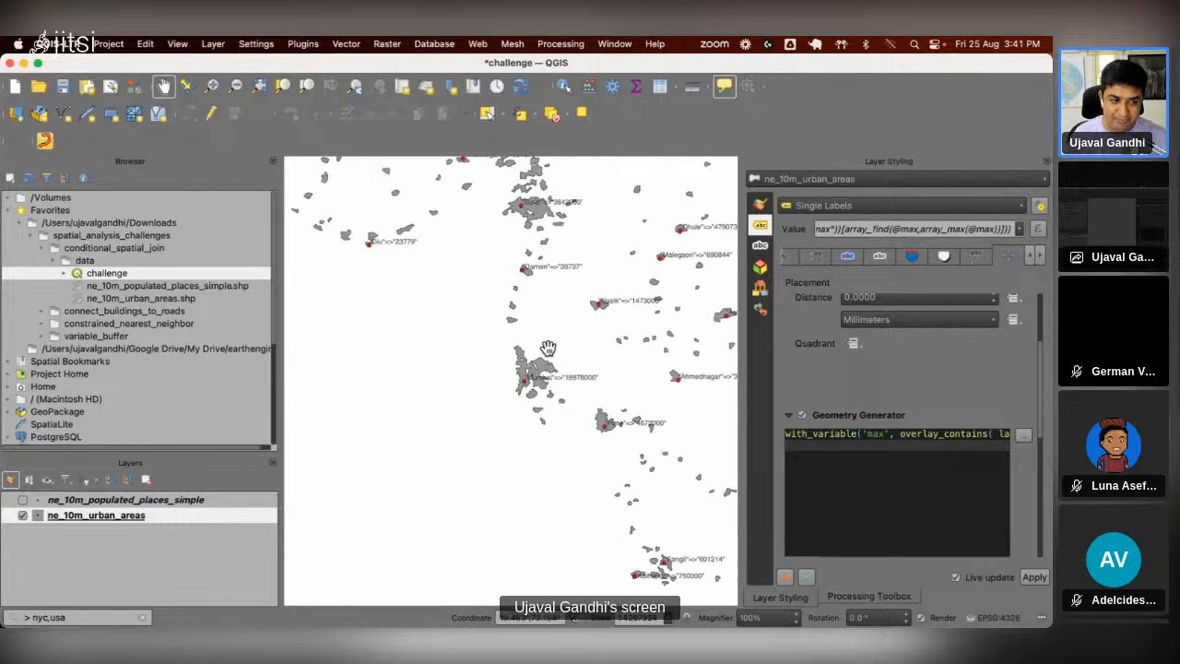
left_click_drag(532, 276, 576, 480)
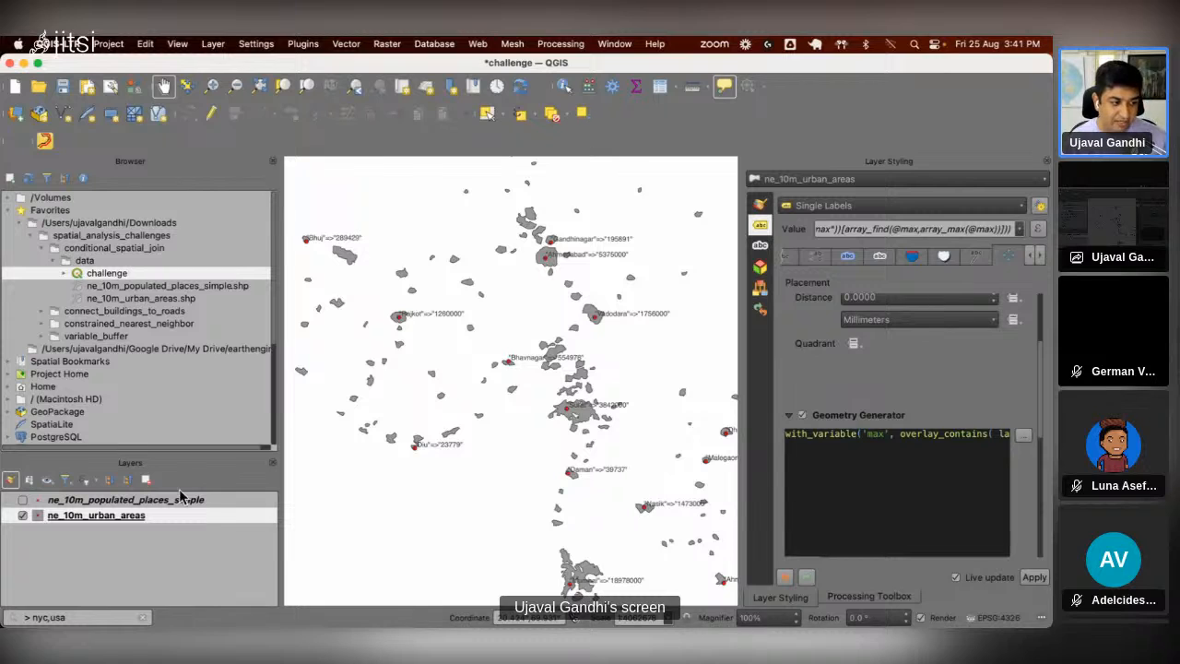
right_click(196, 523)
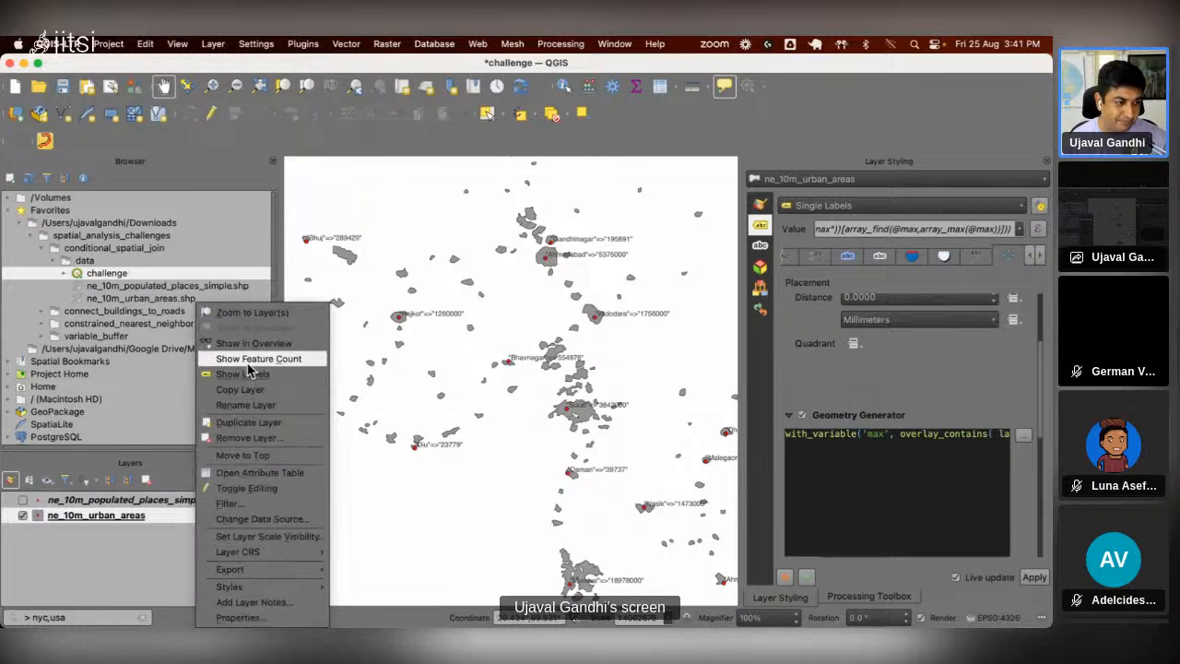
left_click(216, 362)
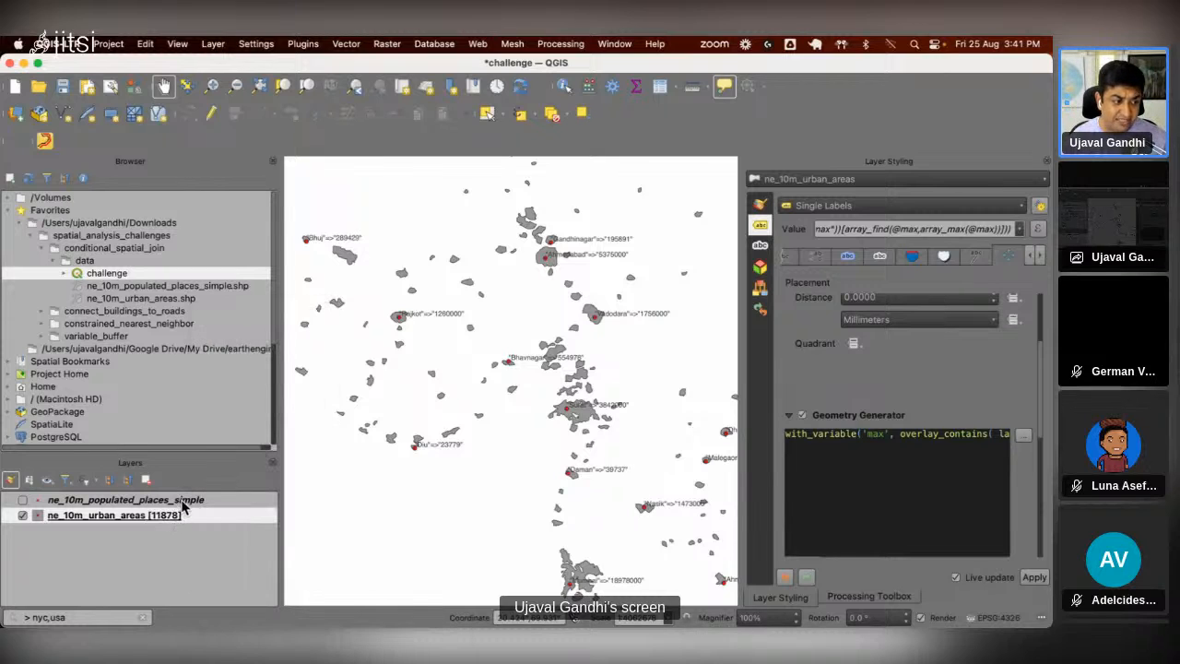
right_click(189, 500)
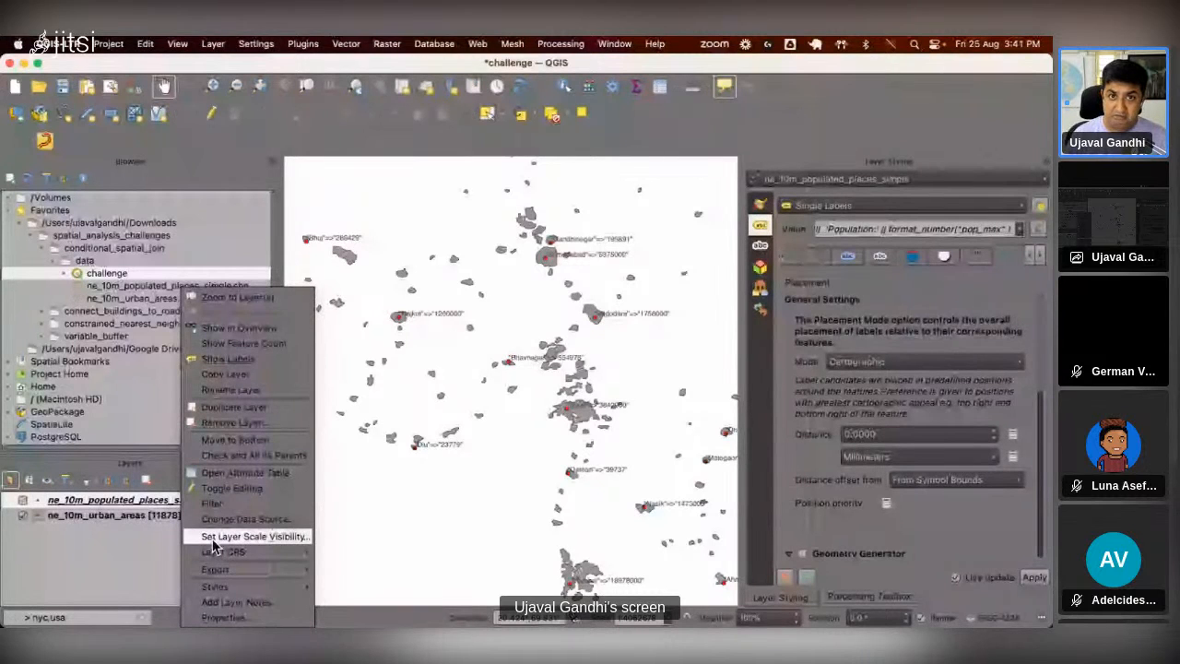
left_click(212, 543)
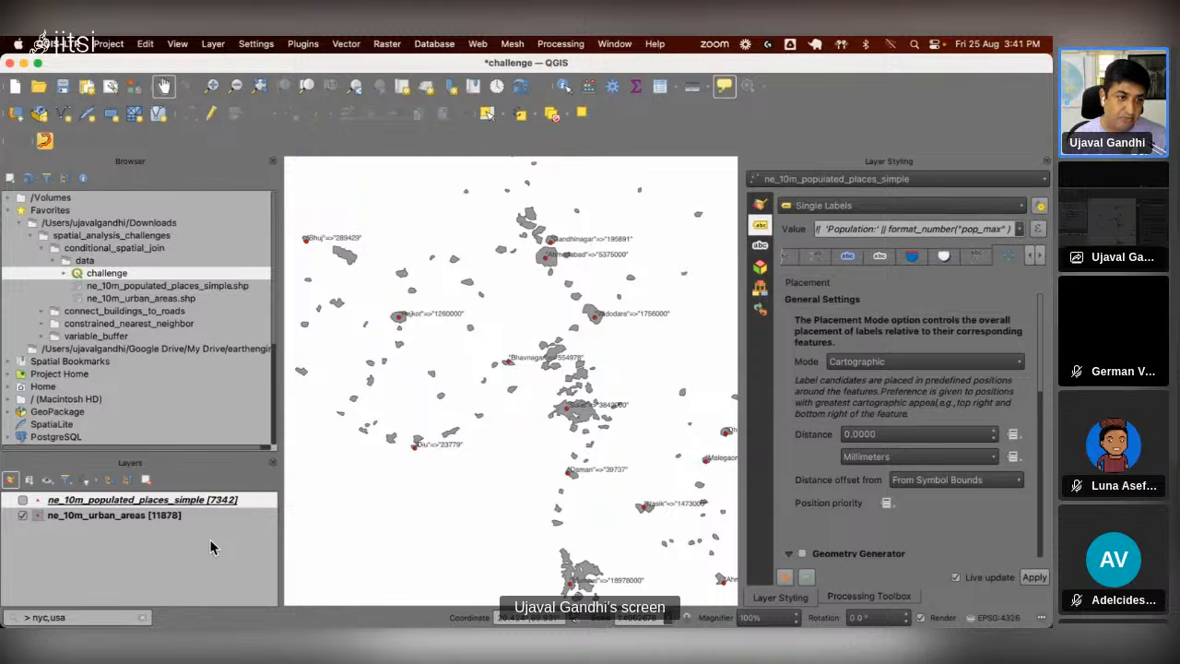
Step: Switch to the Google Slides presentation and start the slideshow from the Solution 2 PyQGIS Processing Algorithm slide
key("super+Tab")
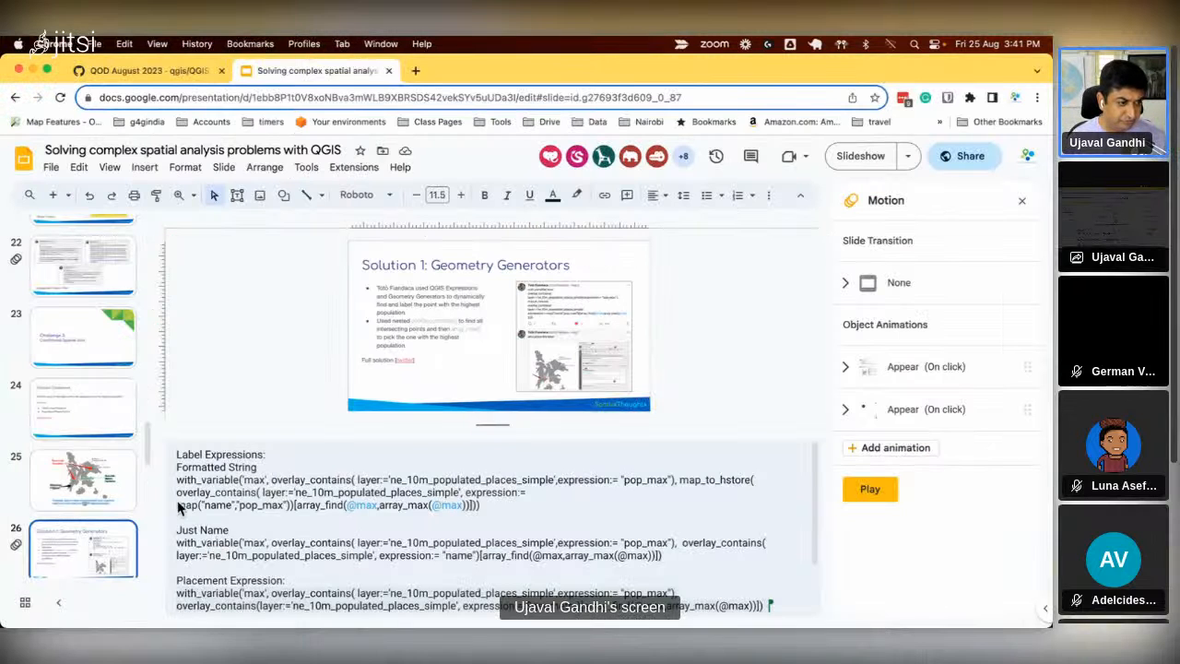
scroll(104, 489, "down", 3)
left_click(102, 498)
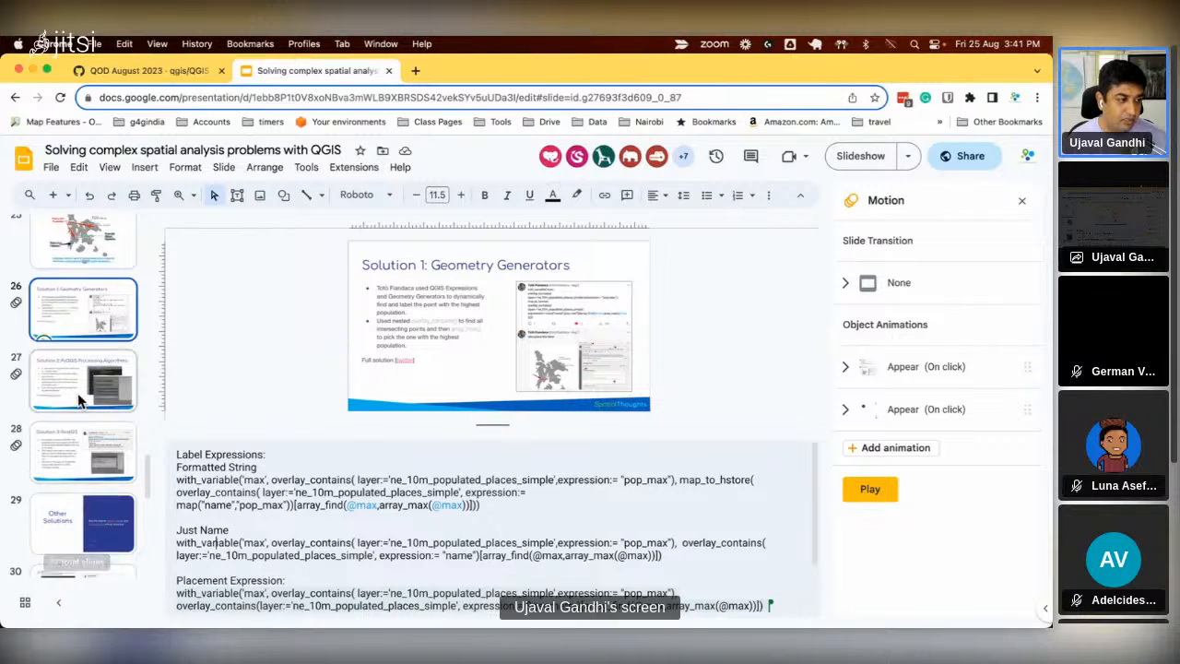
left_click(866, 156)
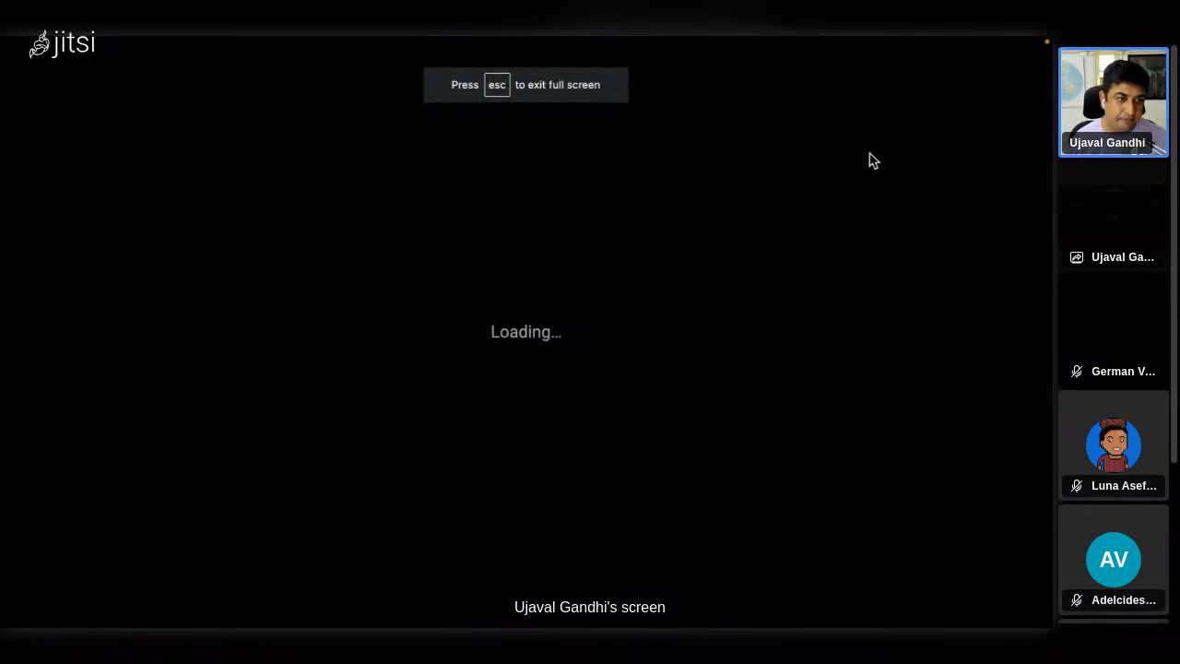
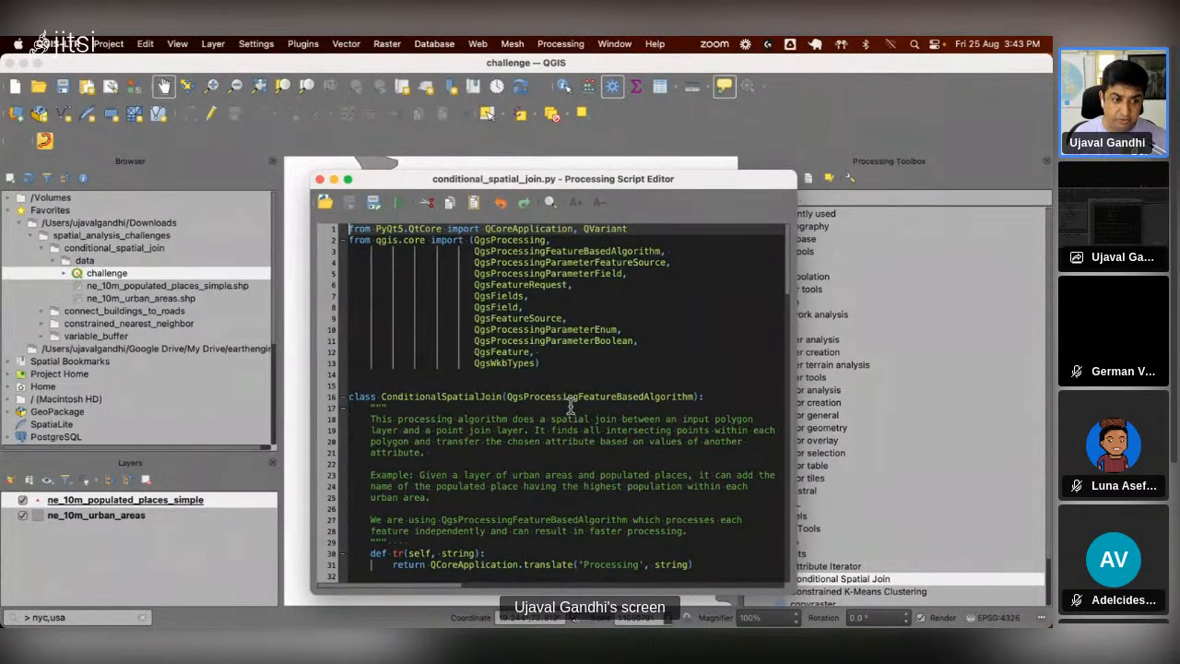
Step: Review the conditional_spatial_join.py script, especially how processFeature filters by bounding box and sorts intersecting features, and close the script editor
scroll(569, 409, "down", 13)
scroll(566, 417, "down", 20)
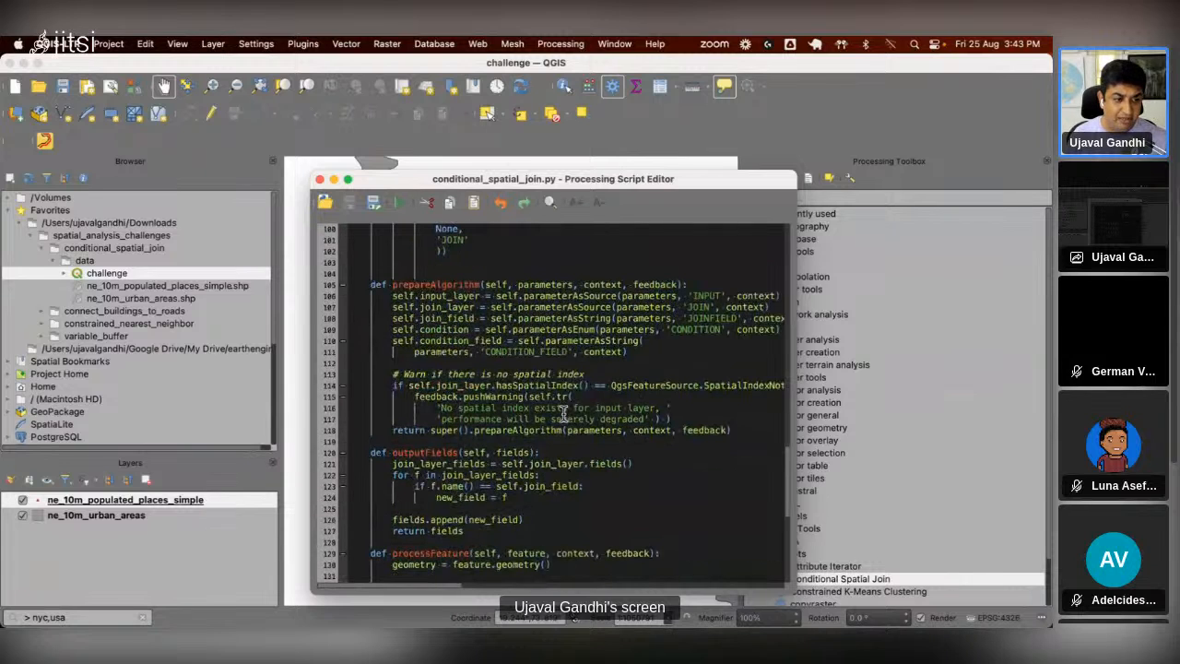
scroll(535, 461, "down", 4)
scroll(535, 461, "down", 3)
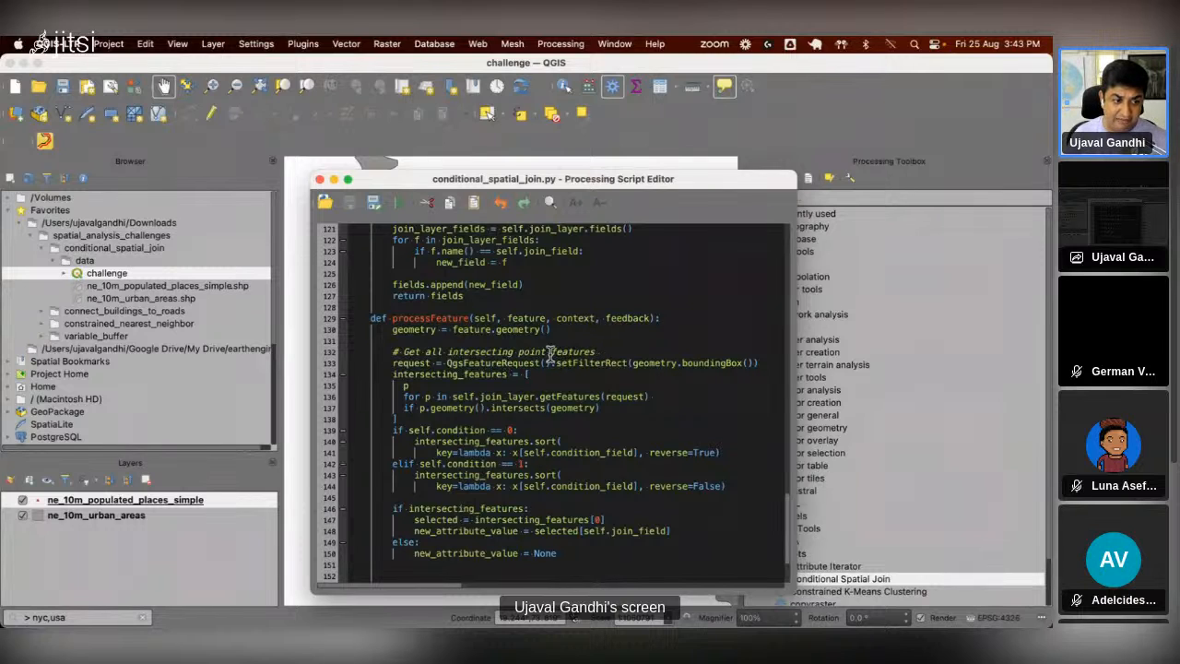
left_click_drag(633, 362, 747, 366)
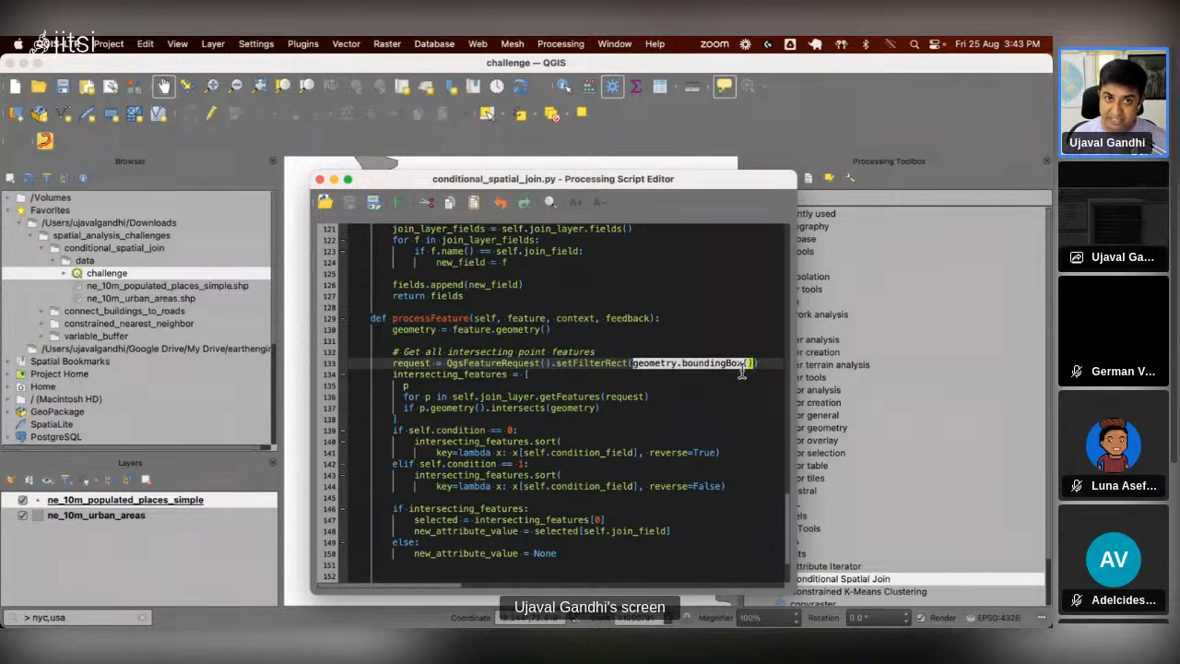
left_click(595, 372)
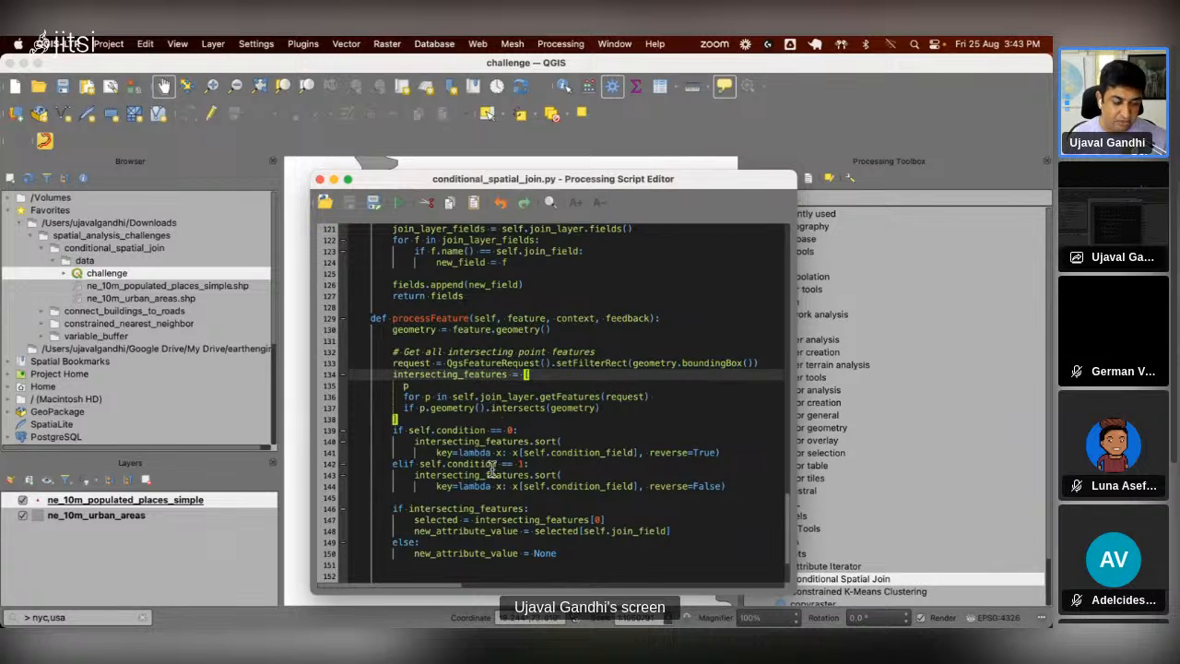
scroll(493, 523, "down", 1)
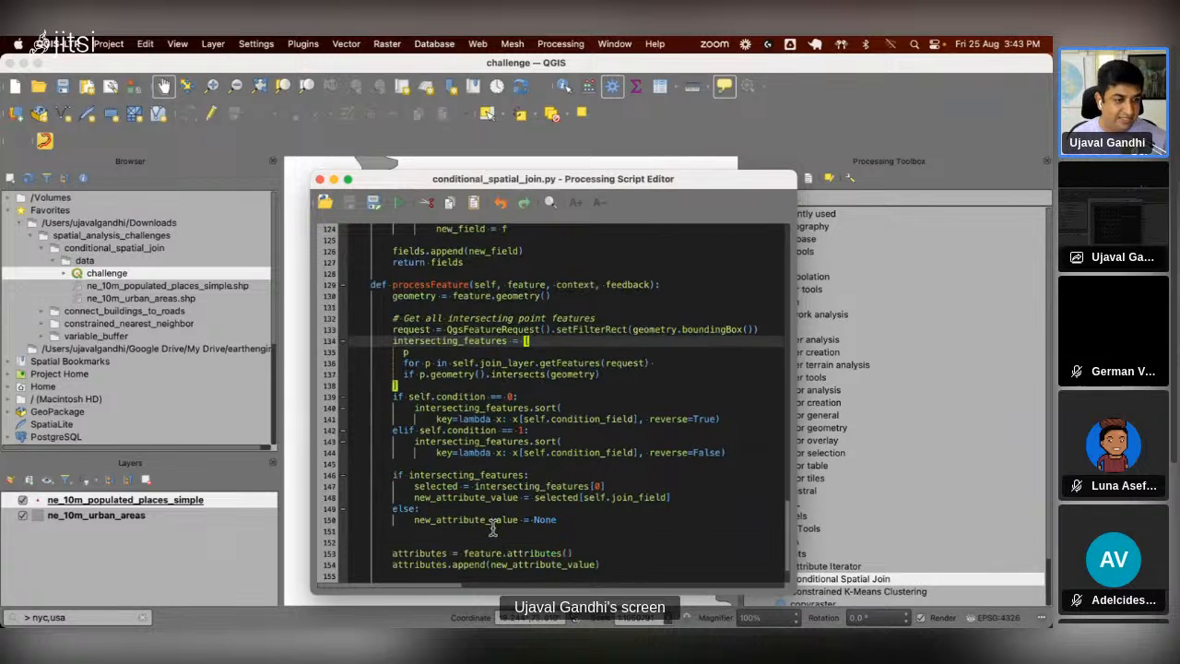
left_click(320, 180)
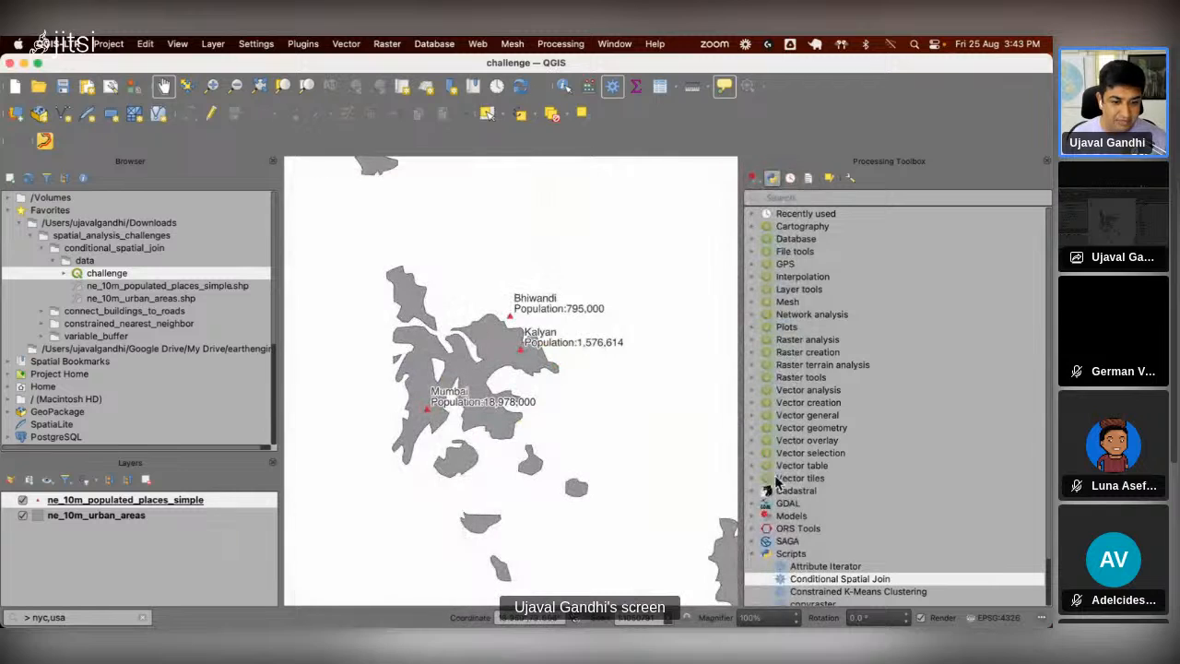
Step: Run Conditional Spatial Join on ne_10m_urban_areas with join layer ne_10m_populated_places_simple, join attribute name, condition Highest and condition attribute pop_max, as a temporary layer
double_click(867, 578)
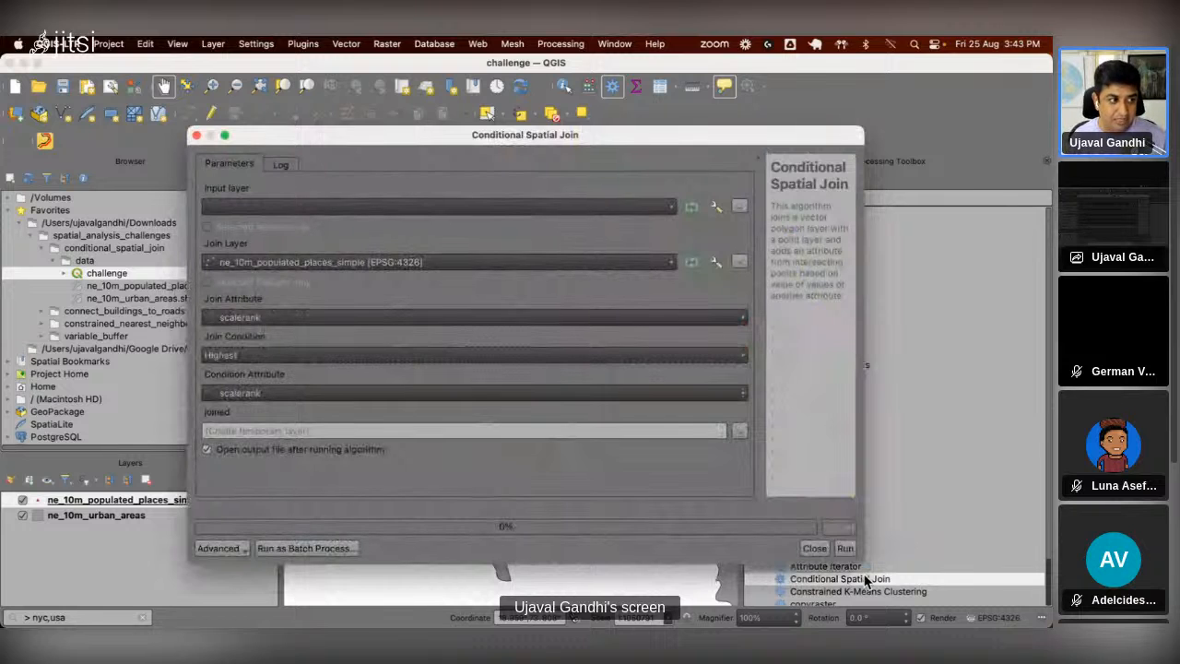
left_click(622, 214)
left_click(612, 211)
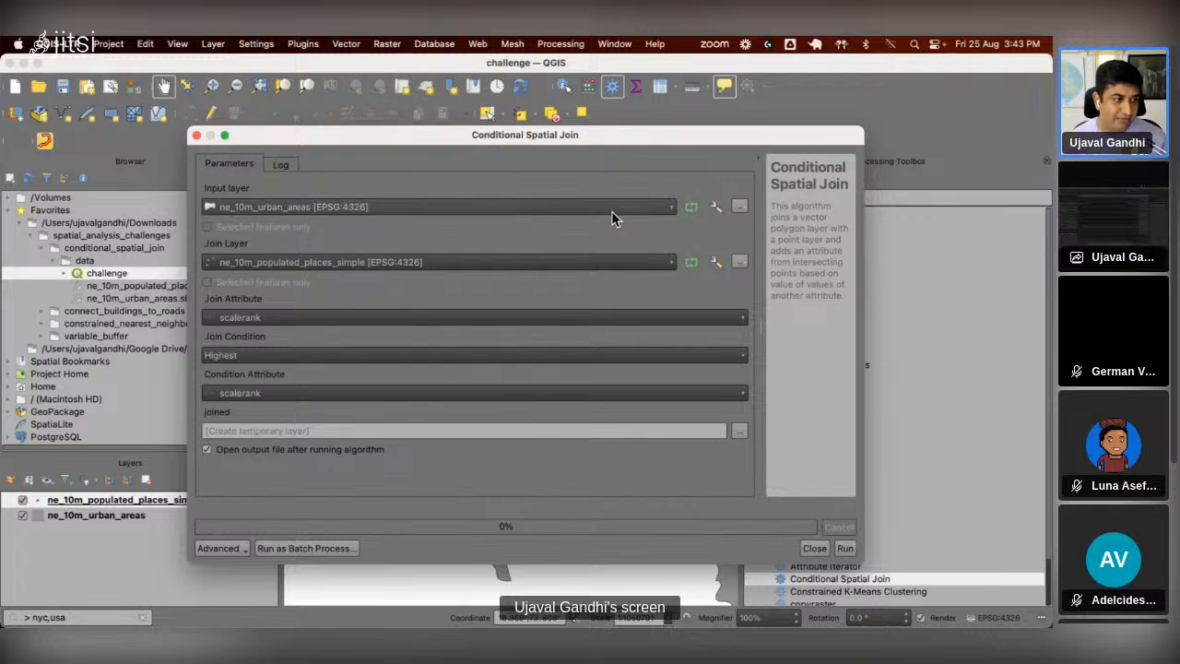
left_click(475, 323)
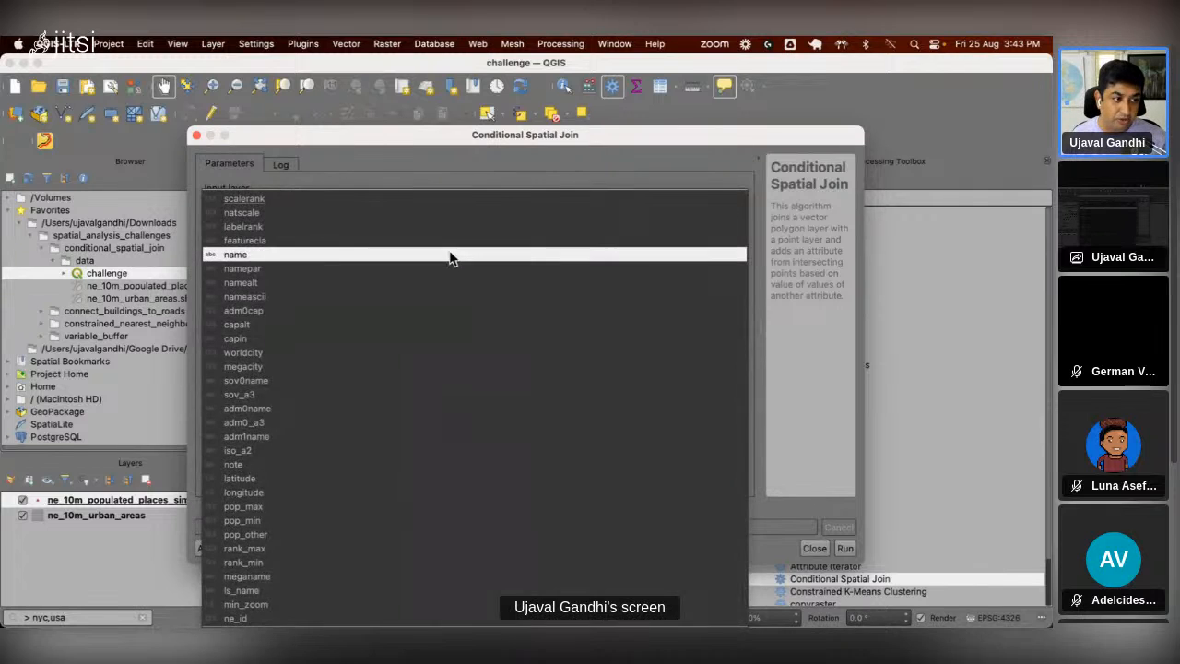
left_click(449, 253)
left_click(337, 352)
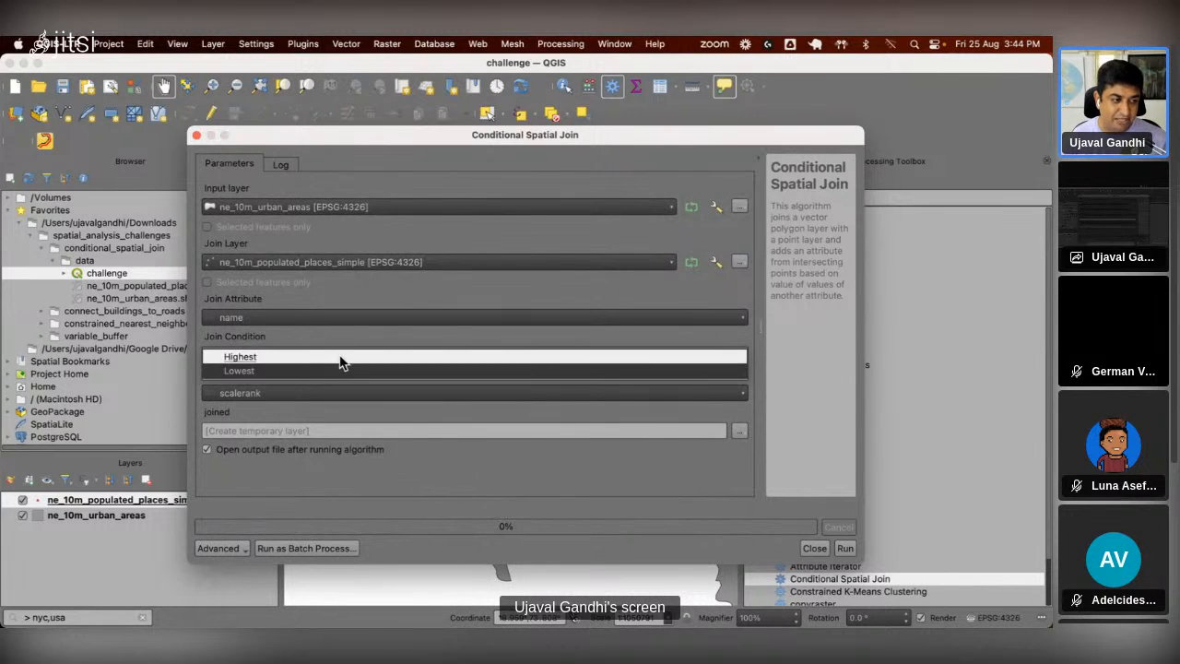
left_click(341, 360)
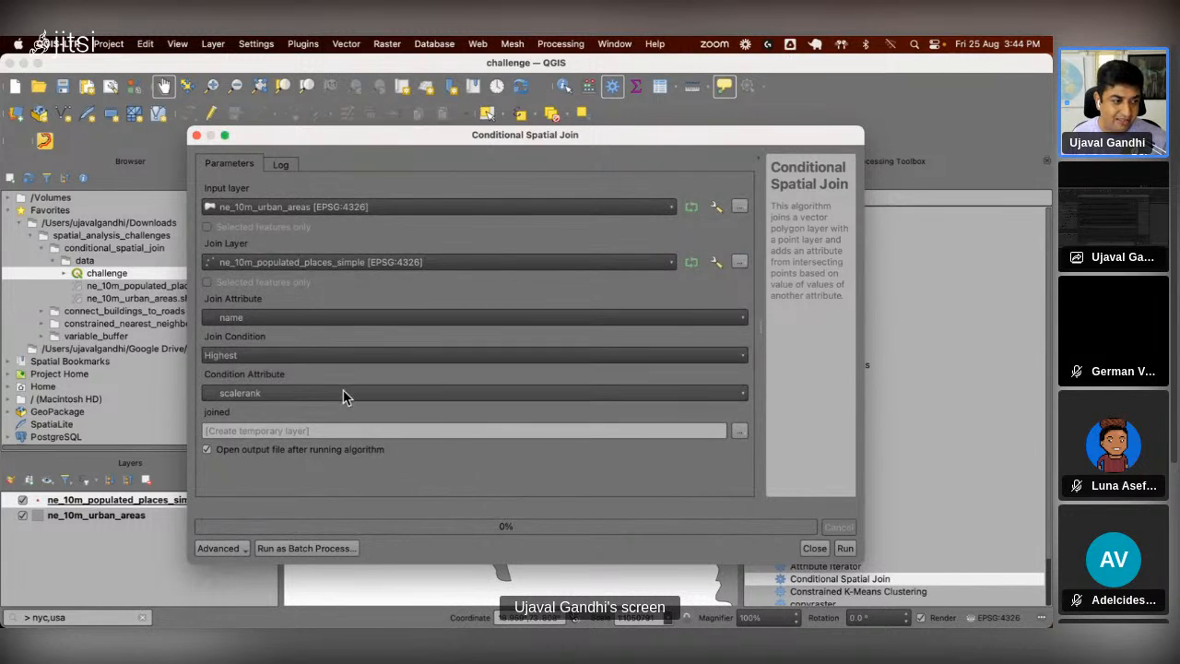
left_click(343, 394)
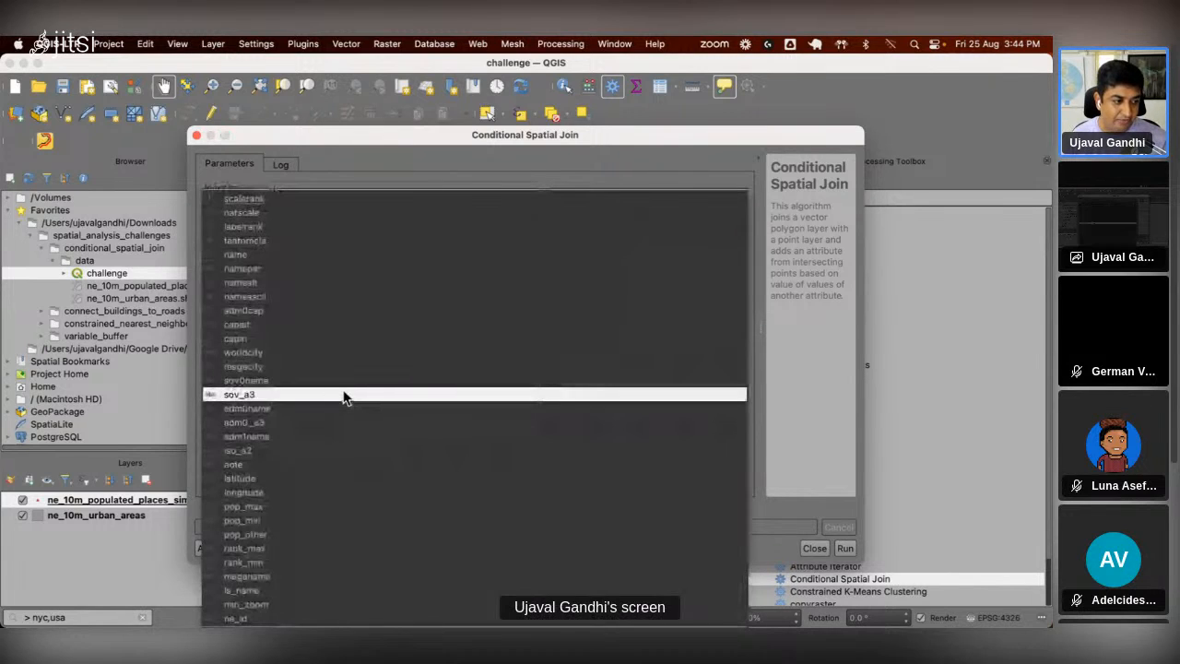
left_click(337, 516)
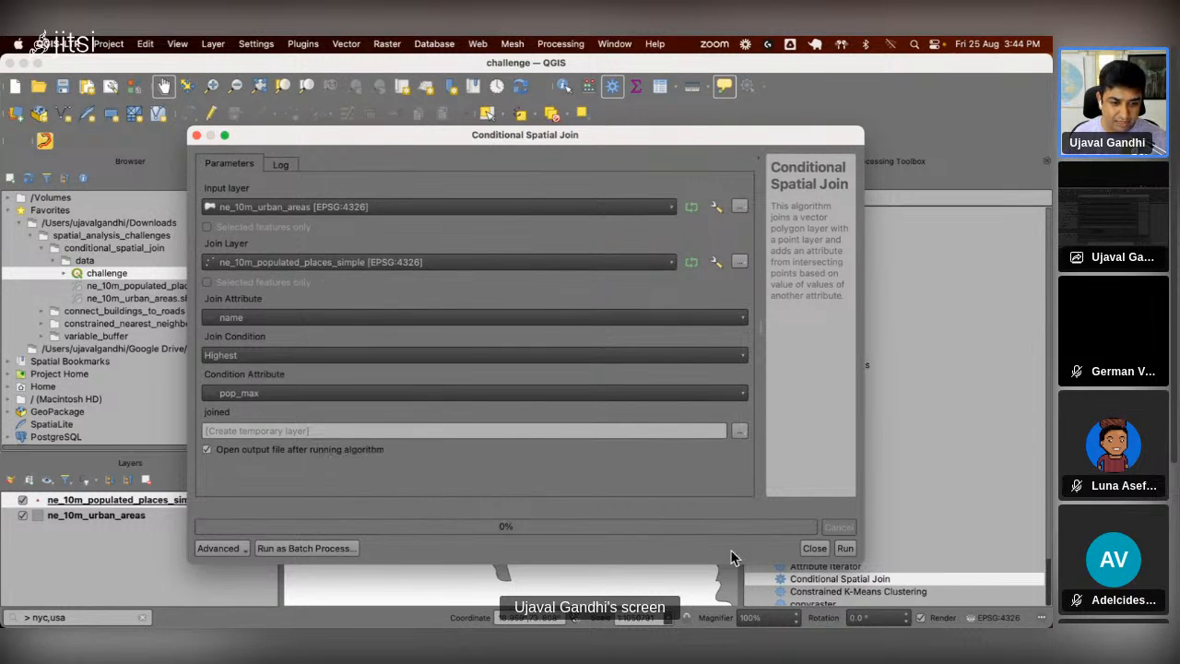
left_click(842, 549)
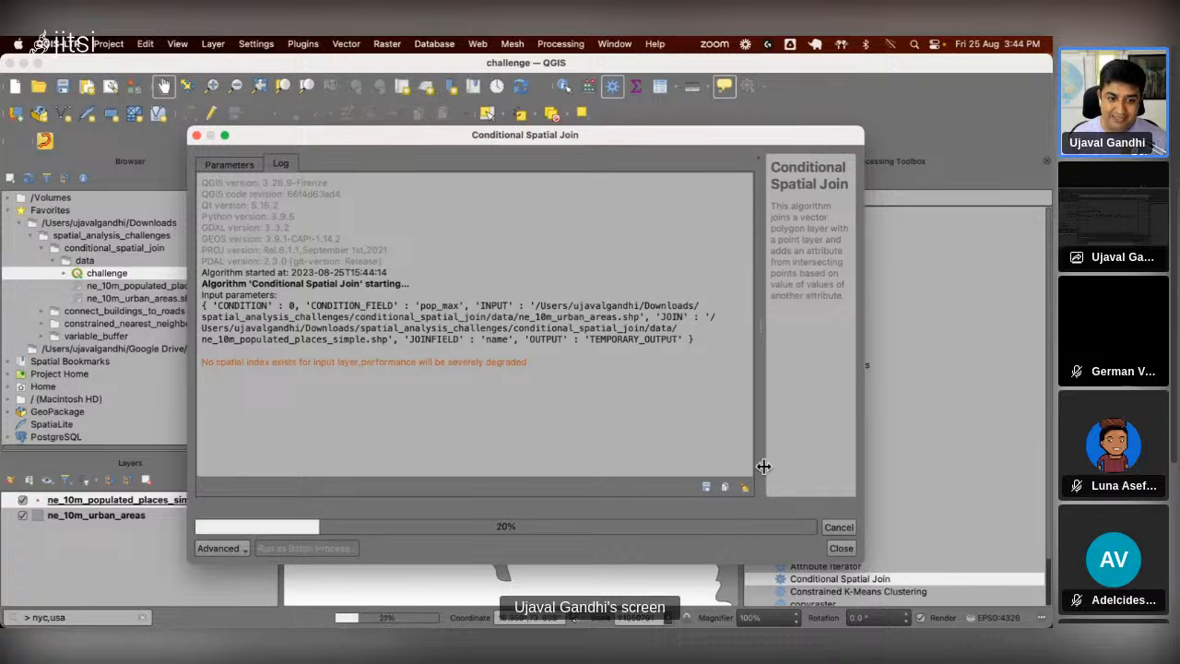
Step: Cancel the running Conditional Spatial Join and create a spatial index for the ne_10m_populated_places_simple layer
left_click(836, 527)
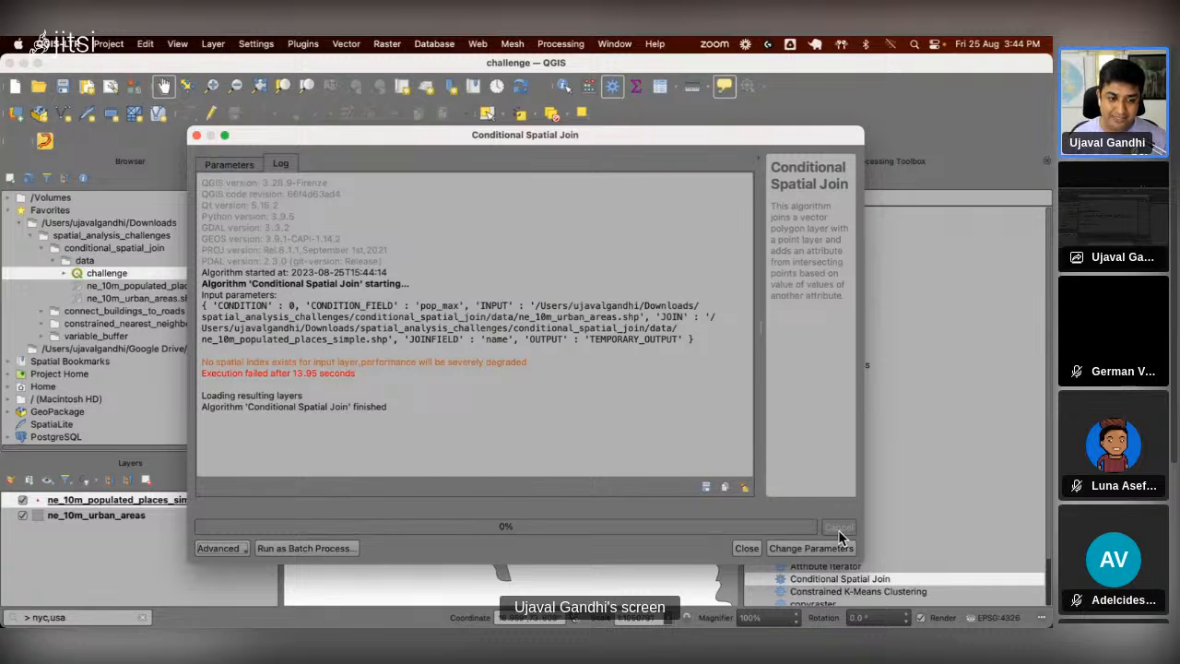
left_click(746, 549)
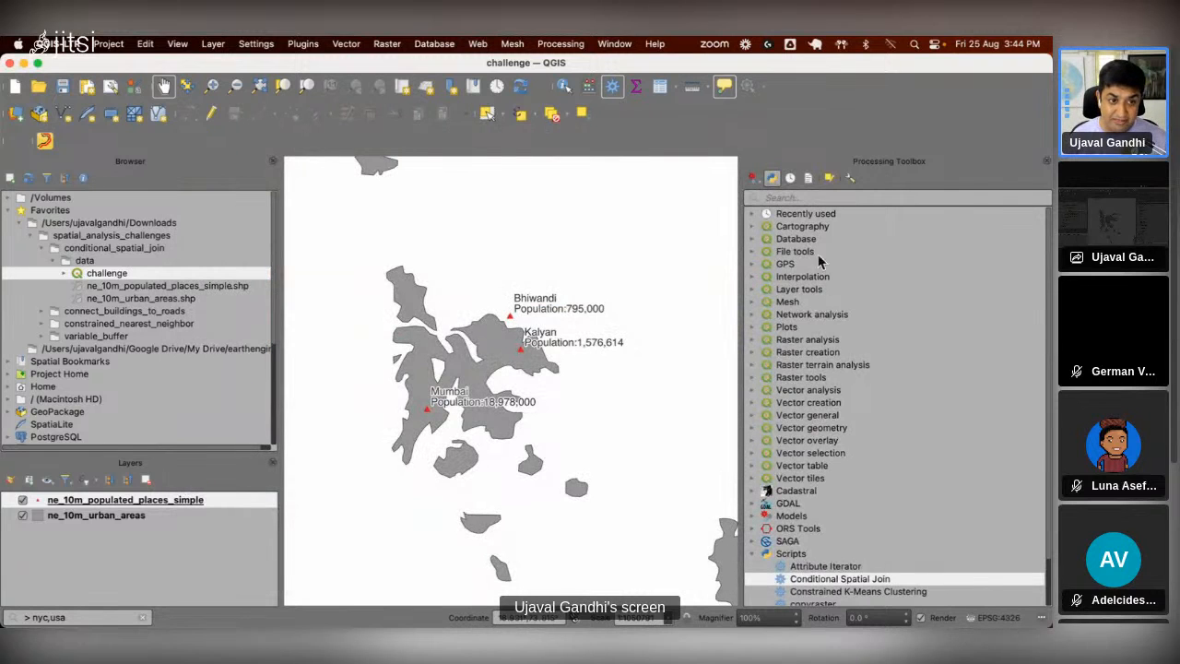
left_click(820, 195)
type("spti")
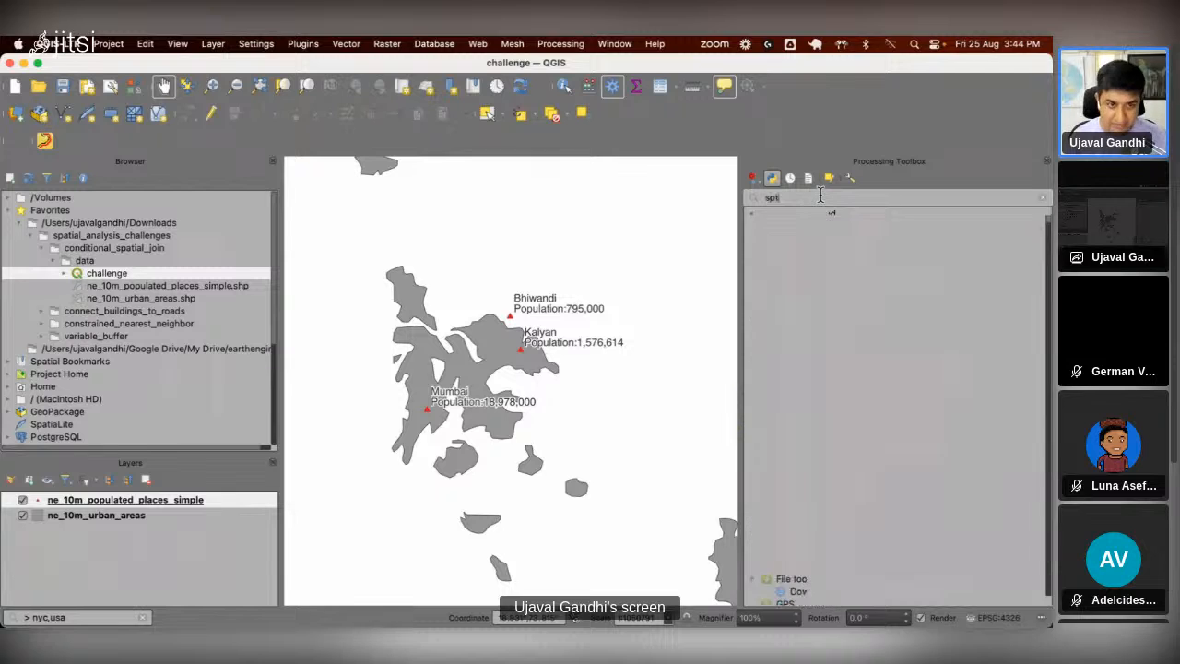
key("BackSpace")
key("BackSpace")
type("atial inde")
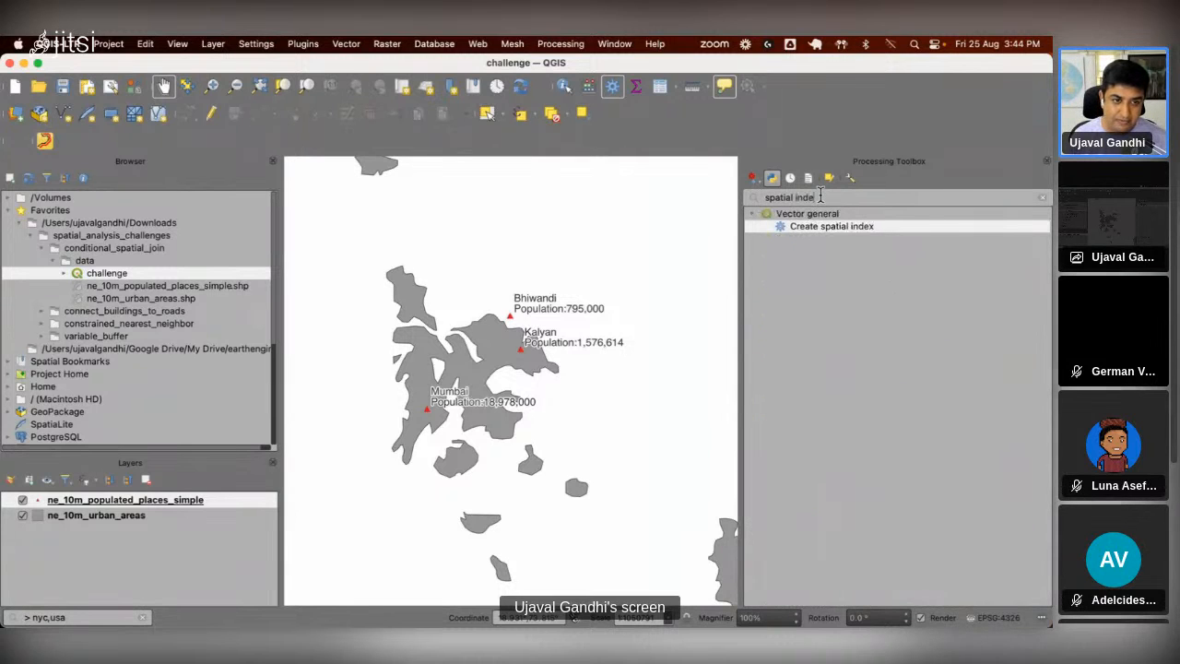
double_click(858, 226)
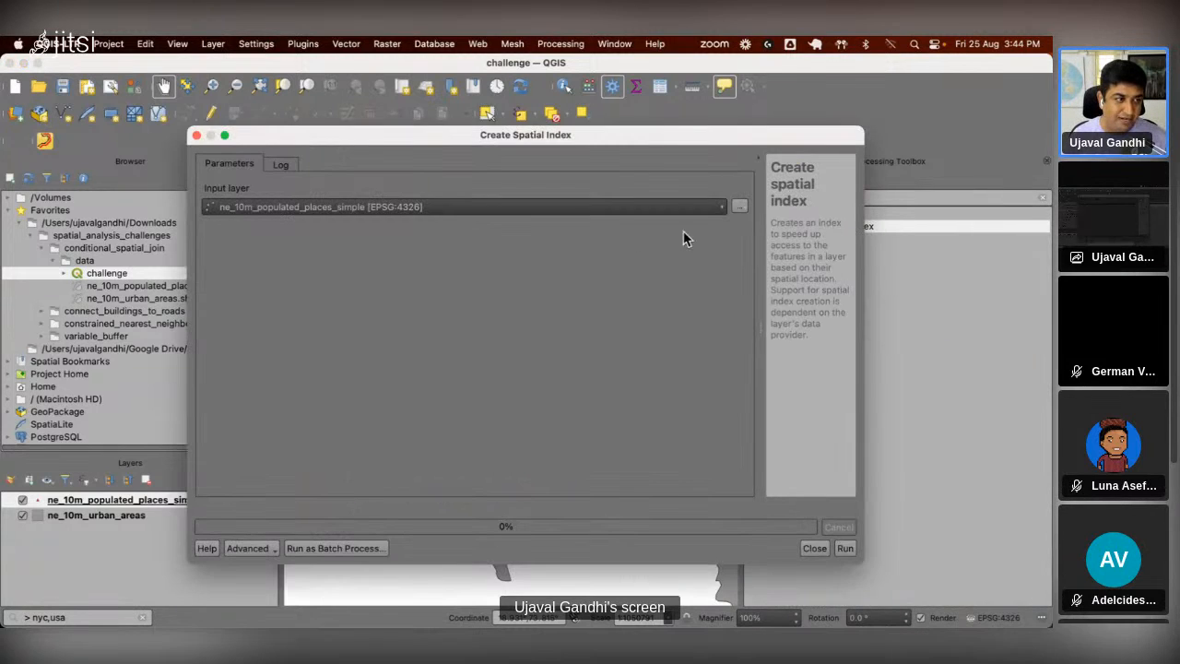
left_click(843, 547)
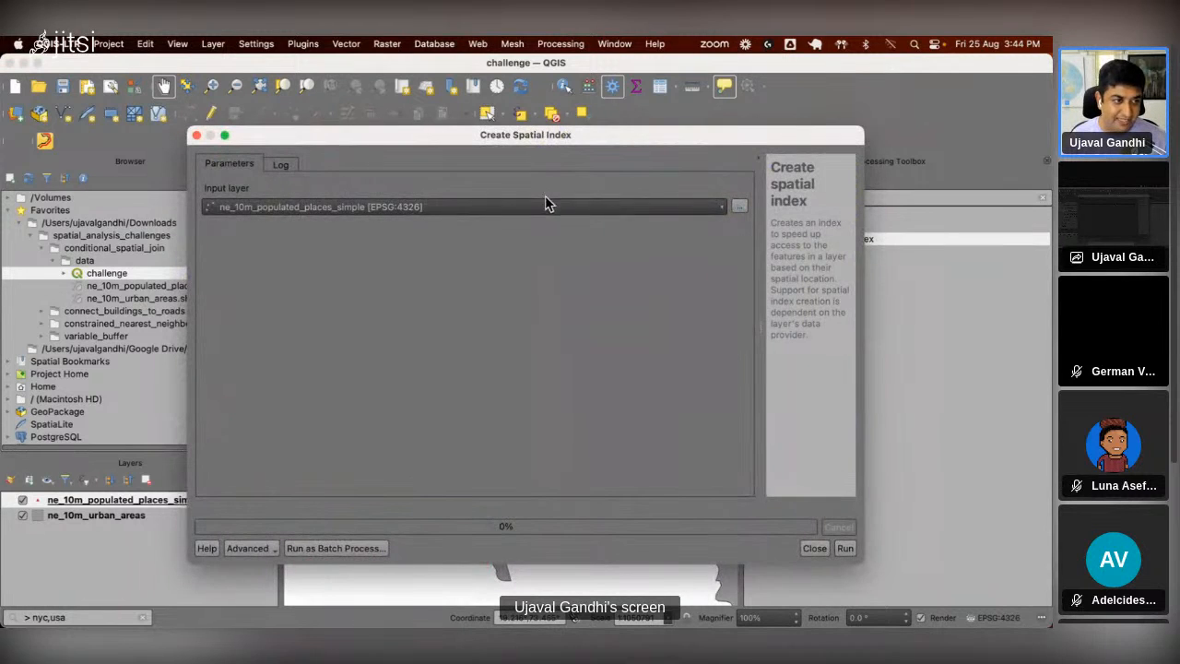
left_click(546, 207)
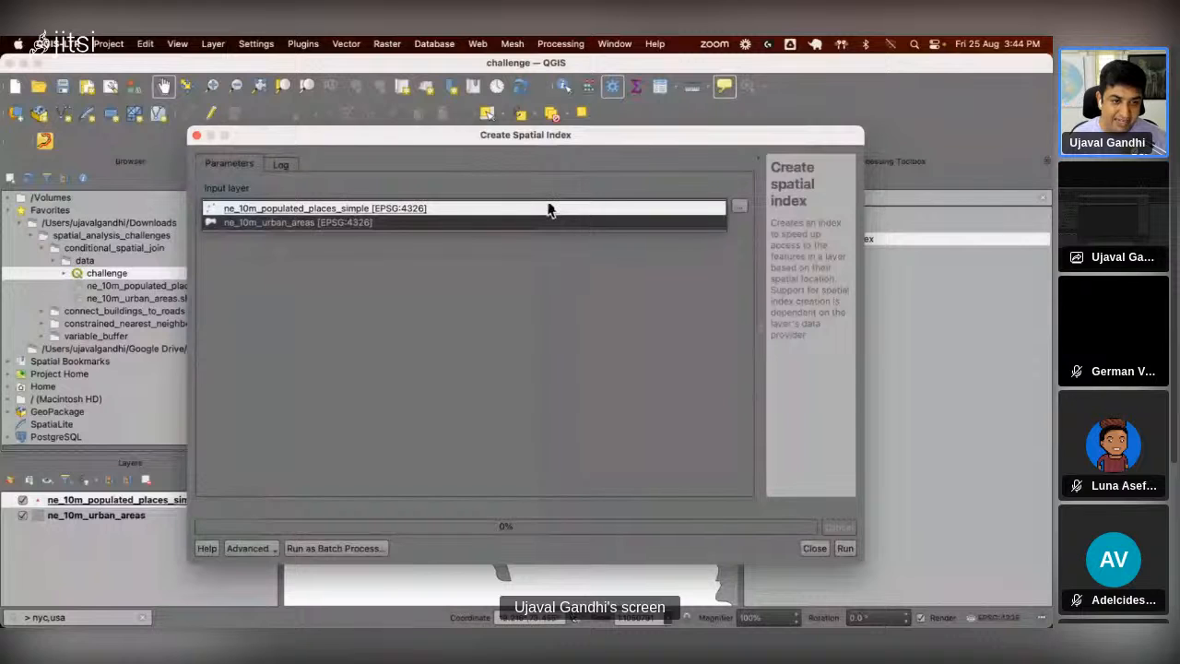
key("Escape")
key("Escape")
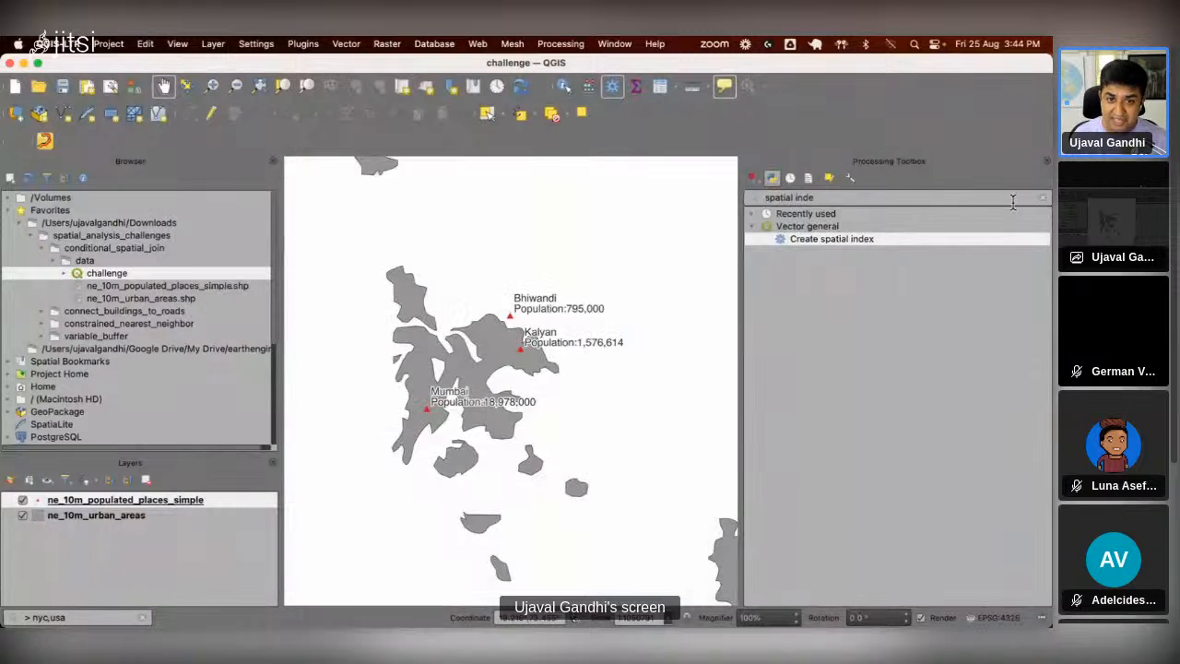
left_click(1042, 198)
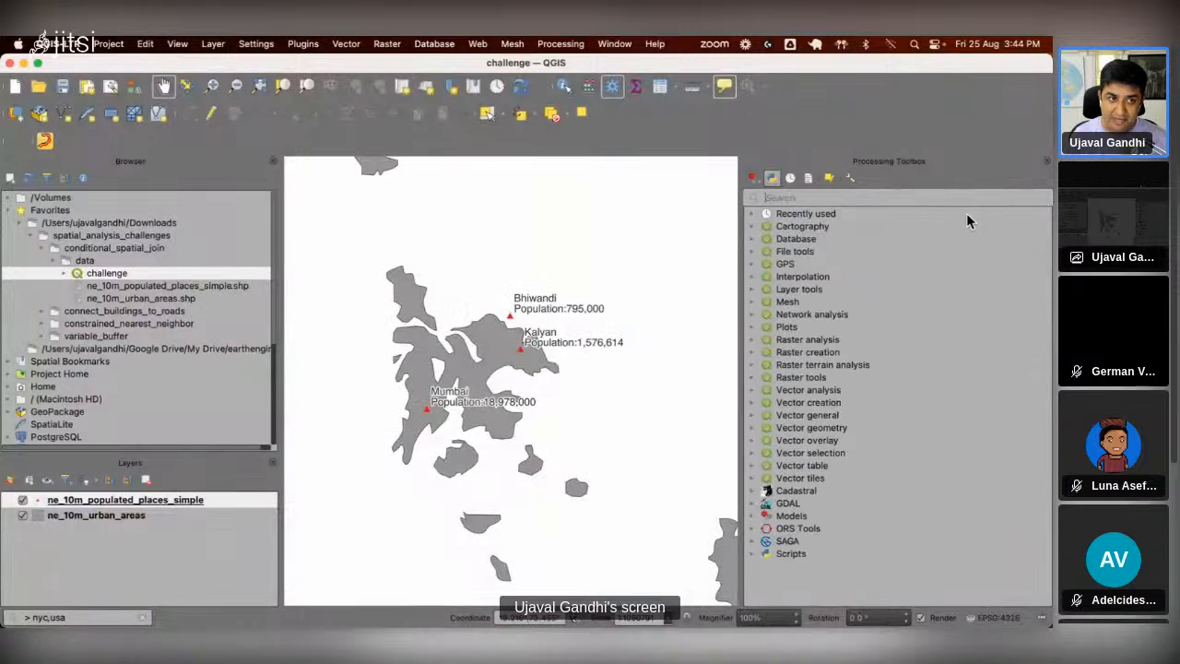
Step: Rerun the cancelled Conditional Spatial Join from the processing history with the same parameters, keeping the output as a temporary layer
left_click(591, 82)
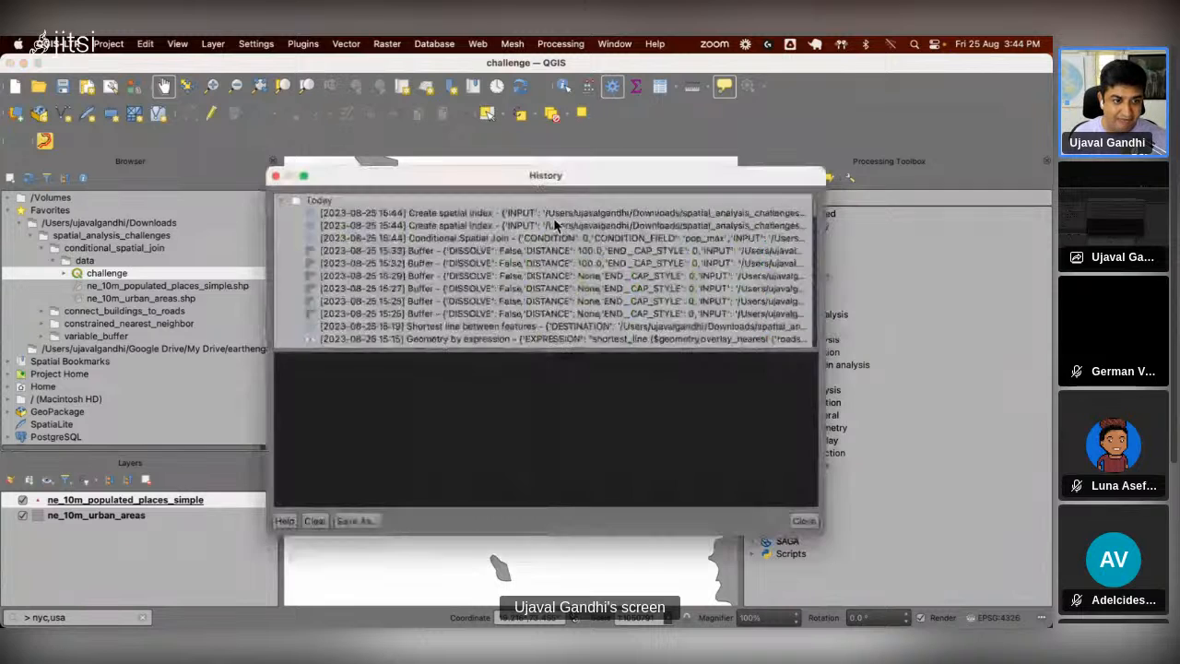
double_click(550, 238)
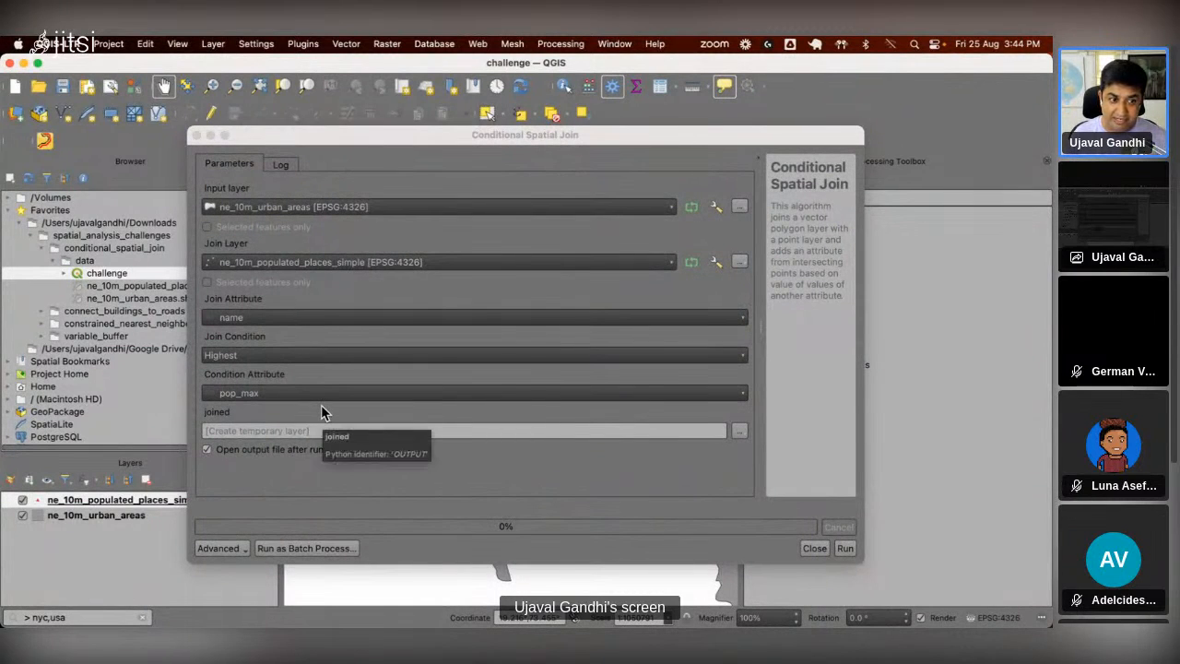
left_click(845, 548)
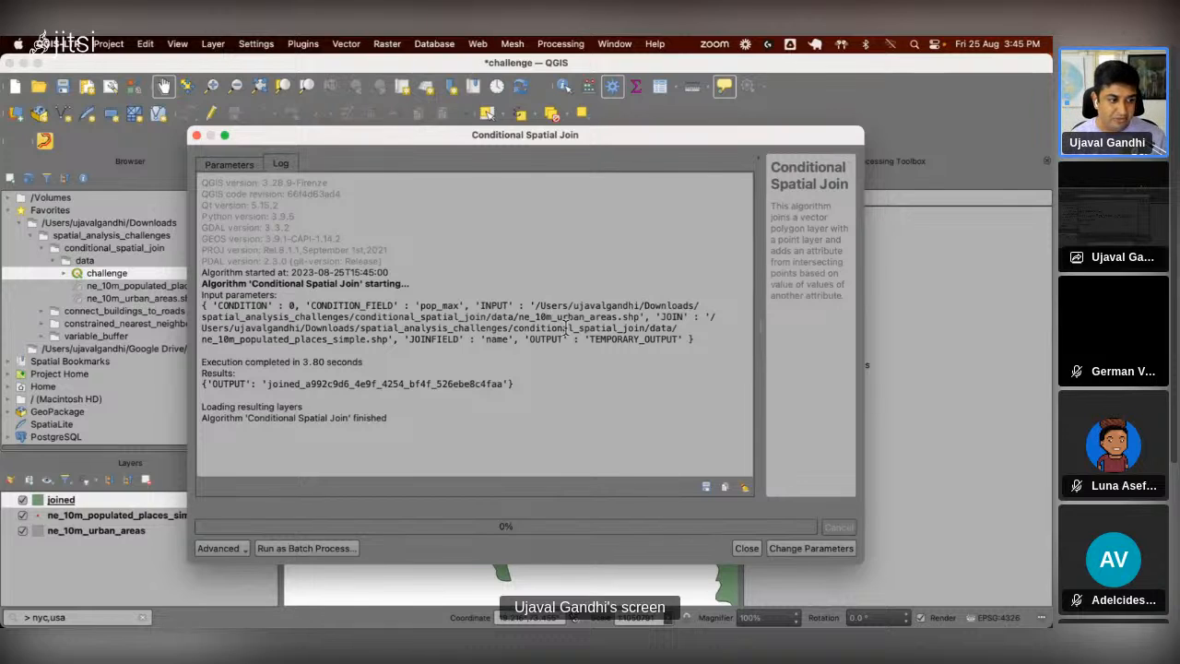
left_click(746, 547)
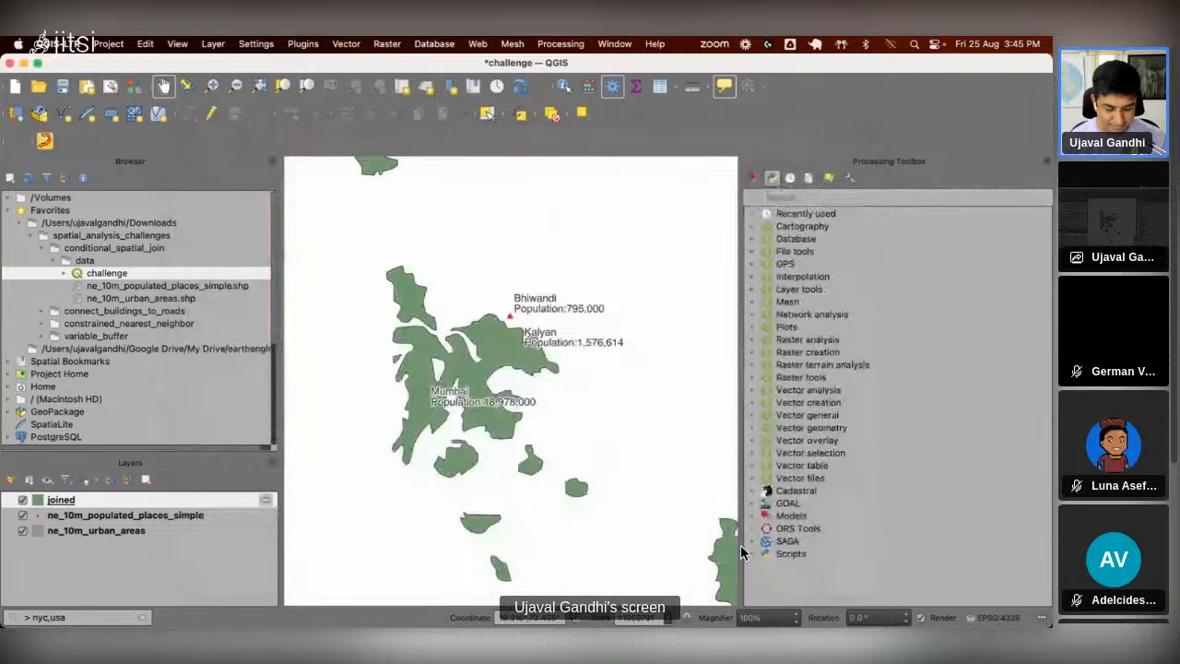
Step: Open the joined layer's attribute table, select the Mumbai urban area polygon on the map and bring its record to the top to check the joined name
key("F6")
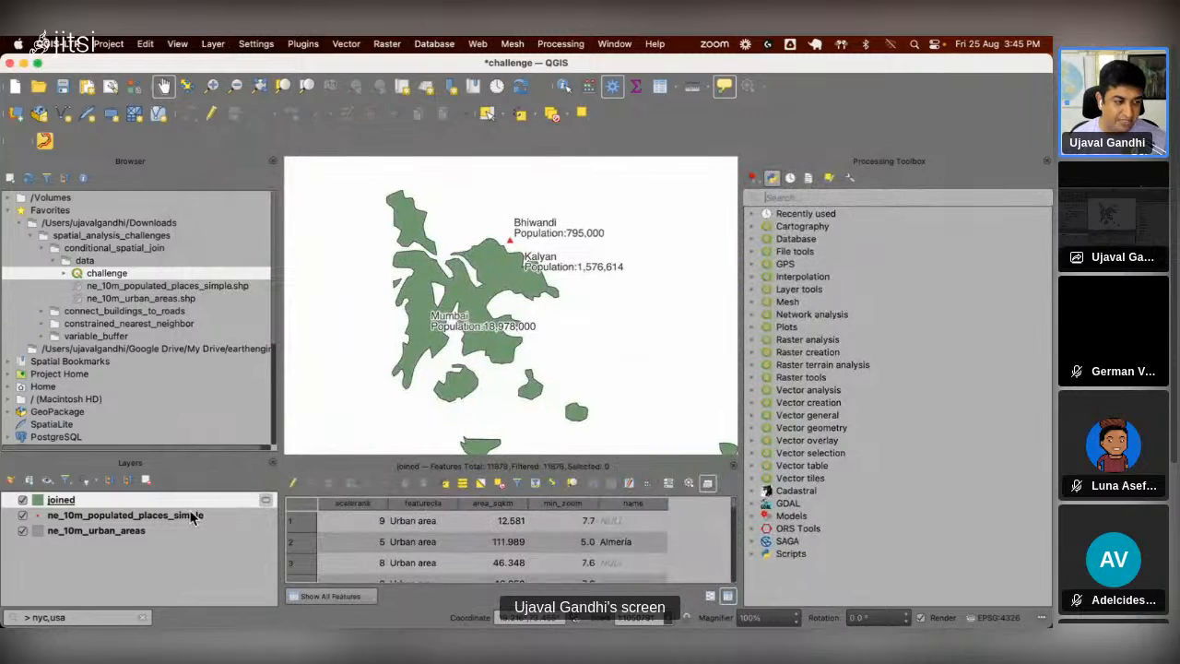
left_click(487, 113)
left_click(472, 267)
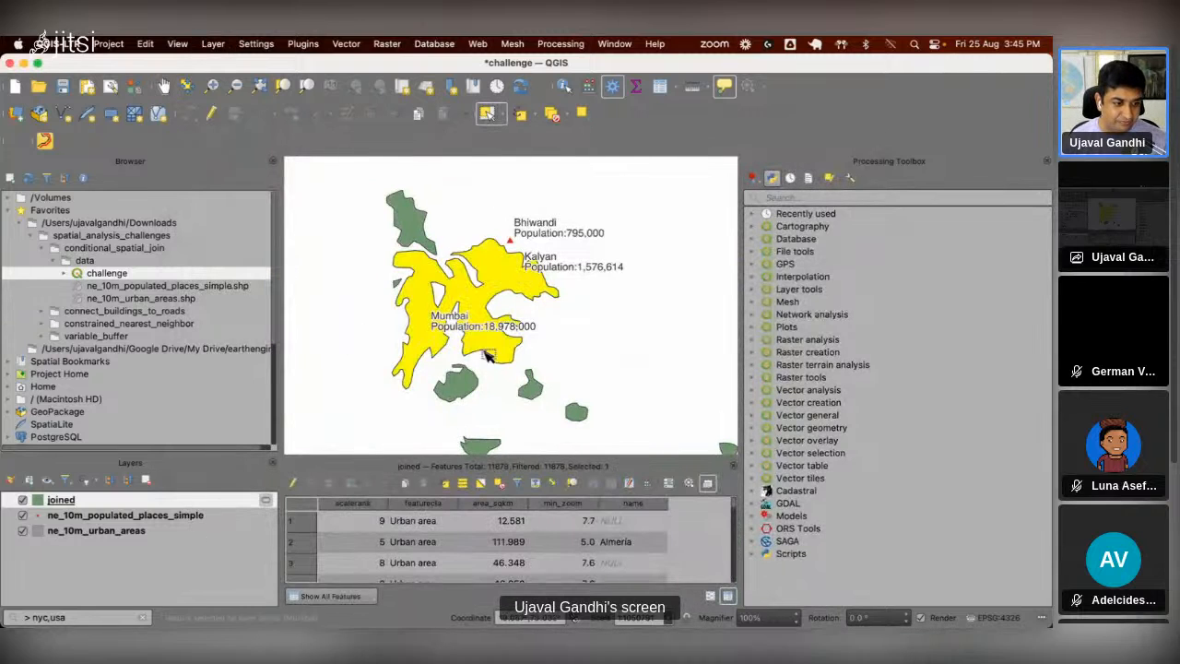
left_click(534, 483)
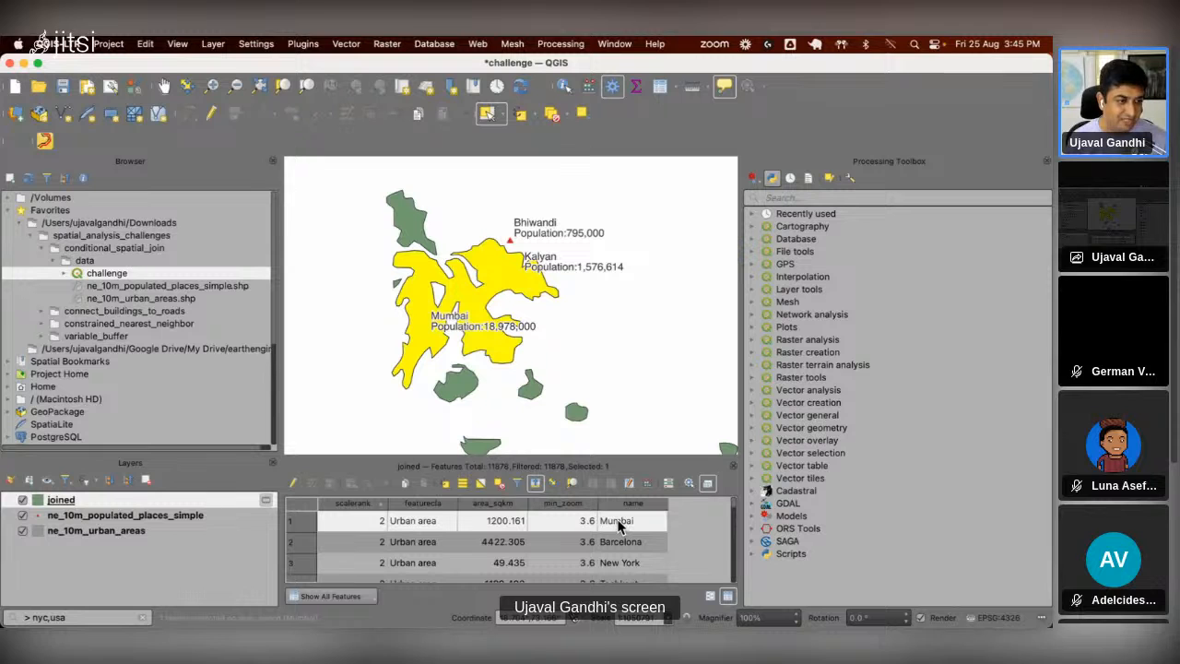
Step: Switch to the Google Slides presentation and resume the slideshow from the Solution 2: PyQGIS Processing Algorithms slide
key("super+Tab")
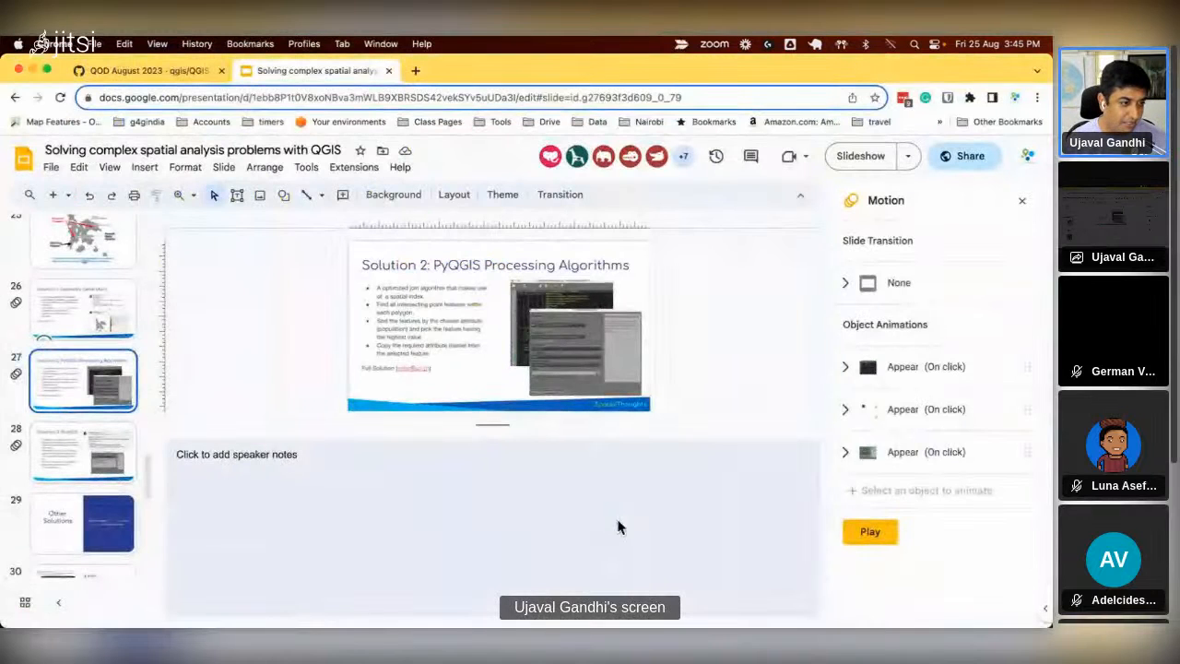
left_click(846, 159)
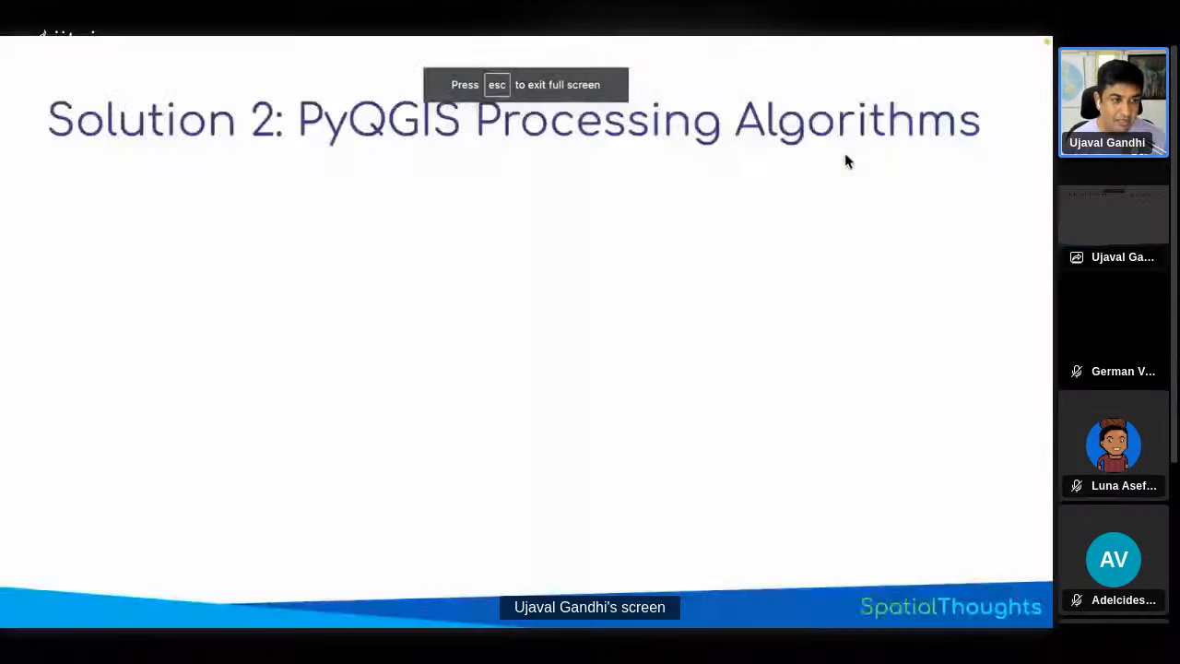
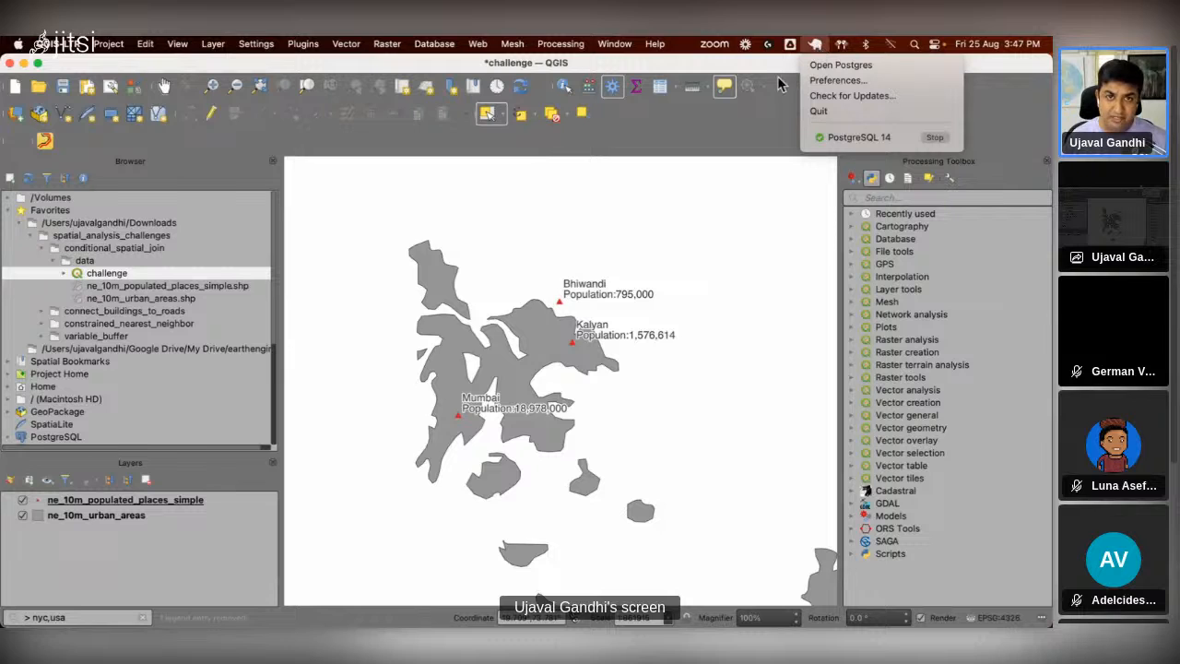
Step: Import the ne_10m_populated_places_simple and ne_10m_urban_areas layers into the public schema of the localhost PostgreSQL connection
double_click(42, 211)
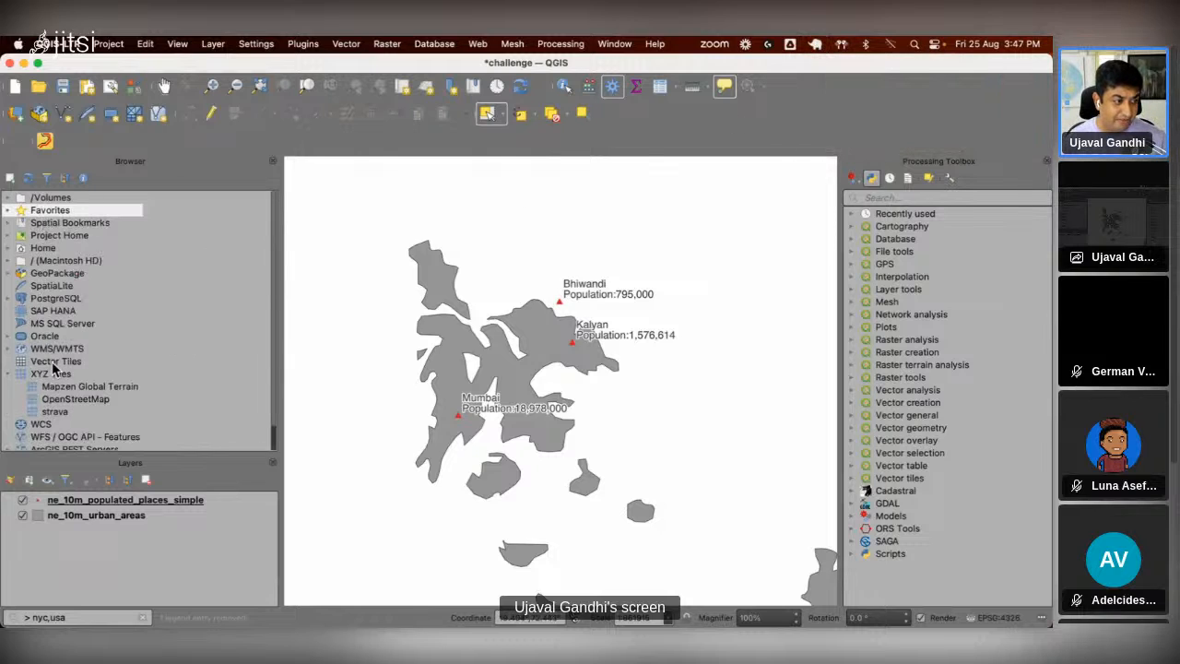
scroll(56, 369, "down", 2)
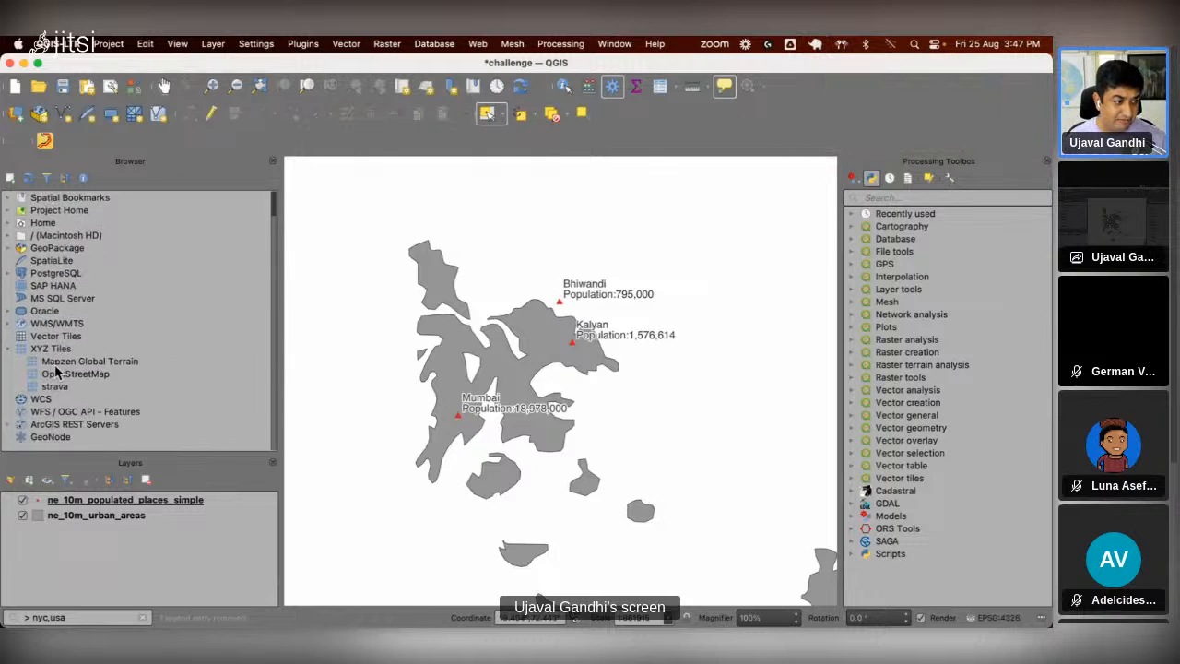
double_click(69, 273)
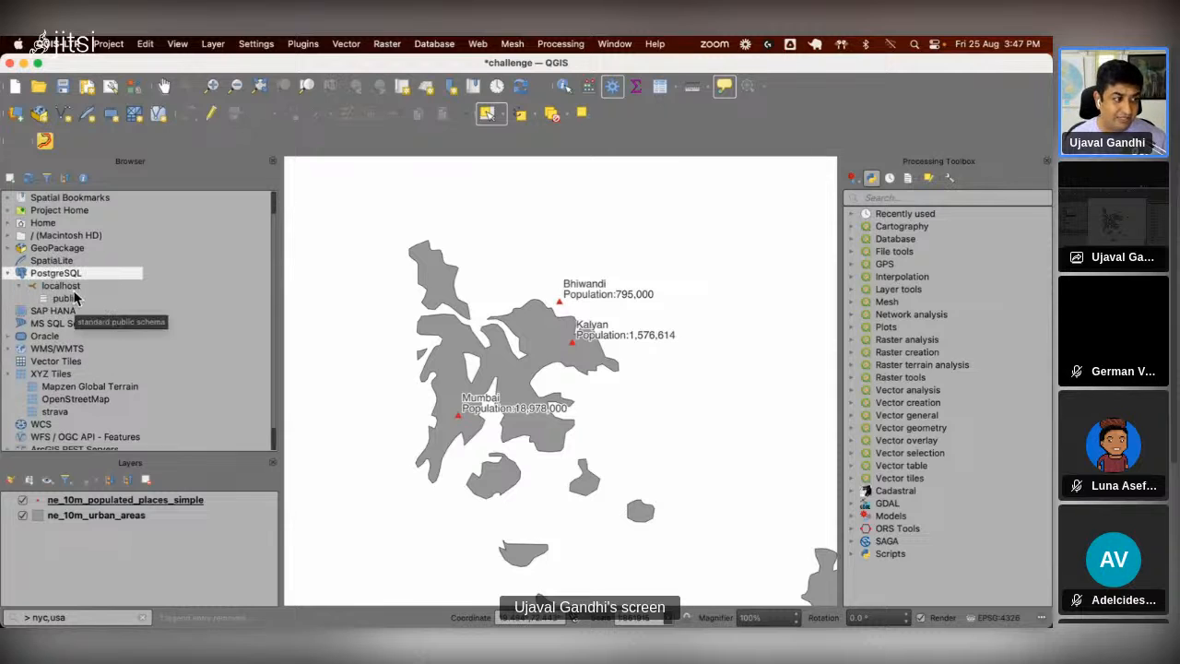
double_click(74, 287)
double_click(73, 287)
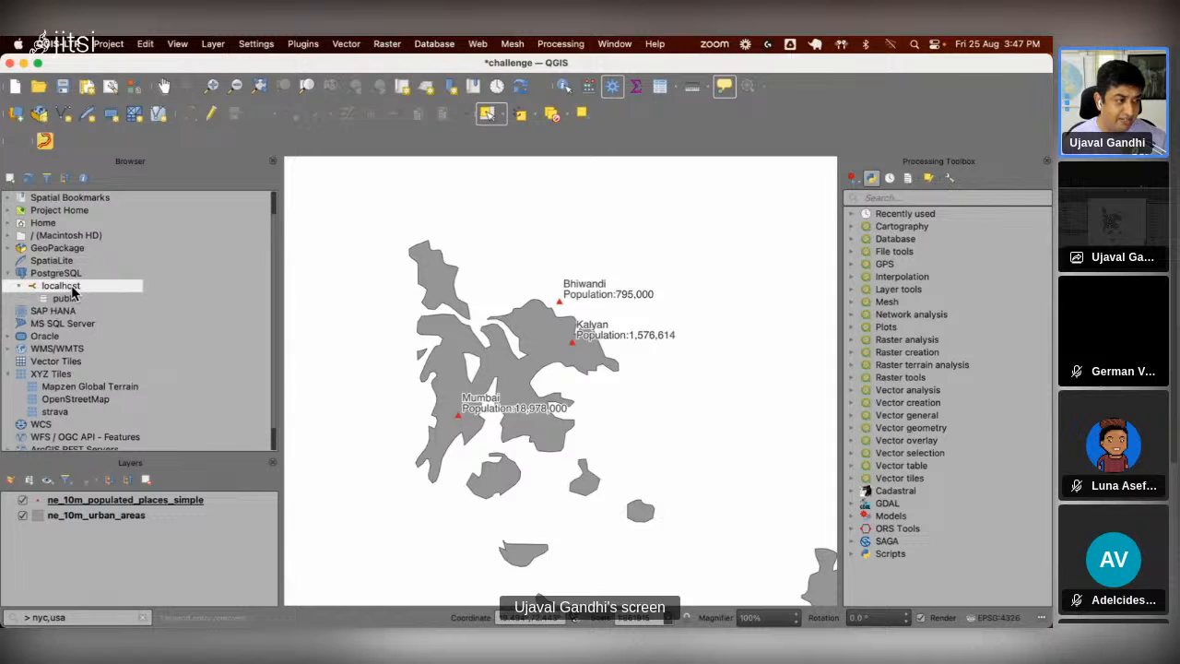
left_click(78, 299)
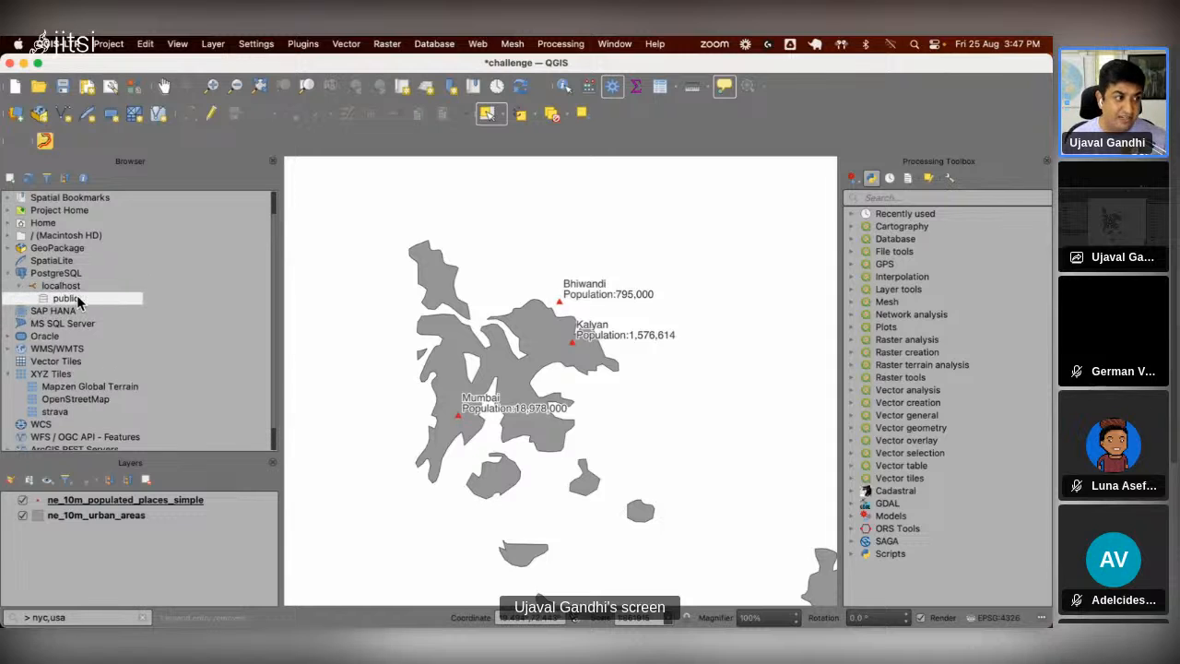
left_click(193, 506)
left_click(149, 520)
left_click_drag(147, 499, 106, 297)
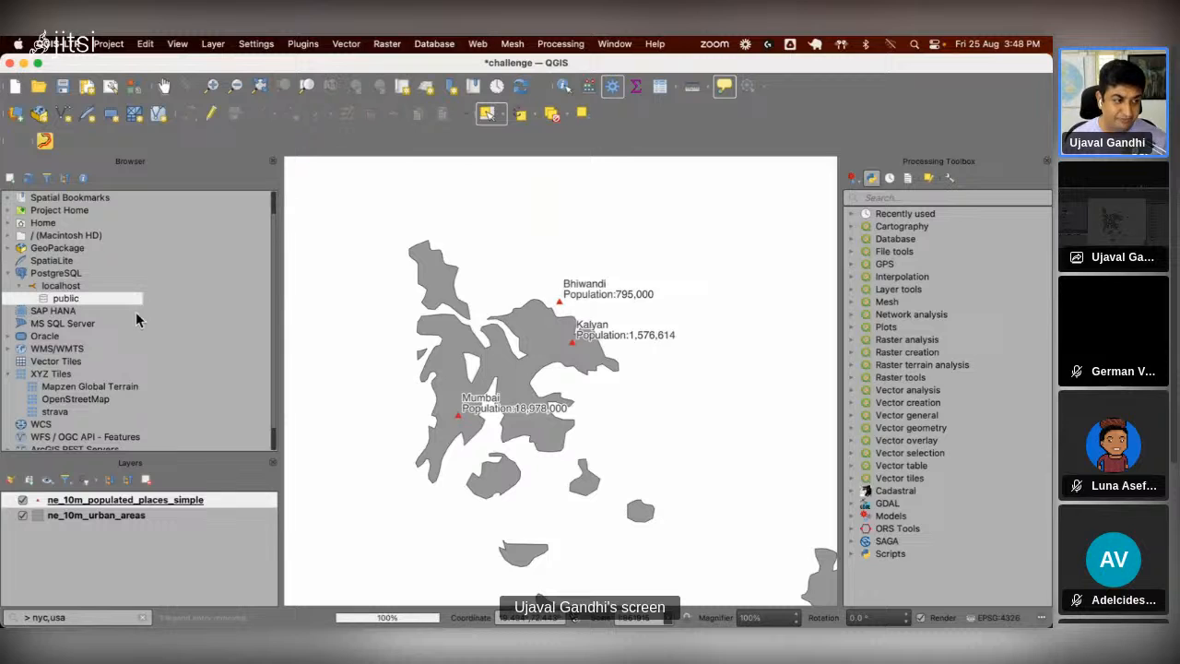
left_click(586, 331)
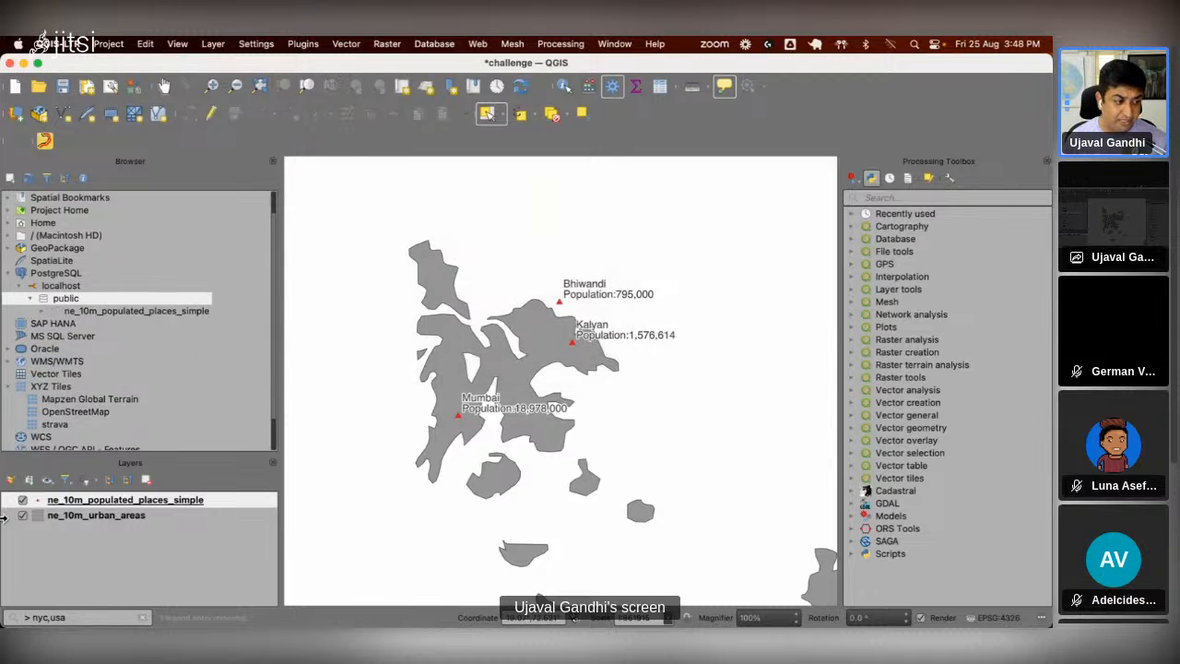
left_click_drag(76, 526, 106, 307)
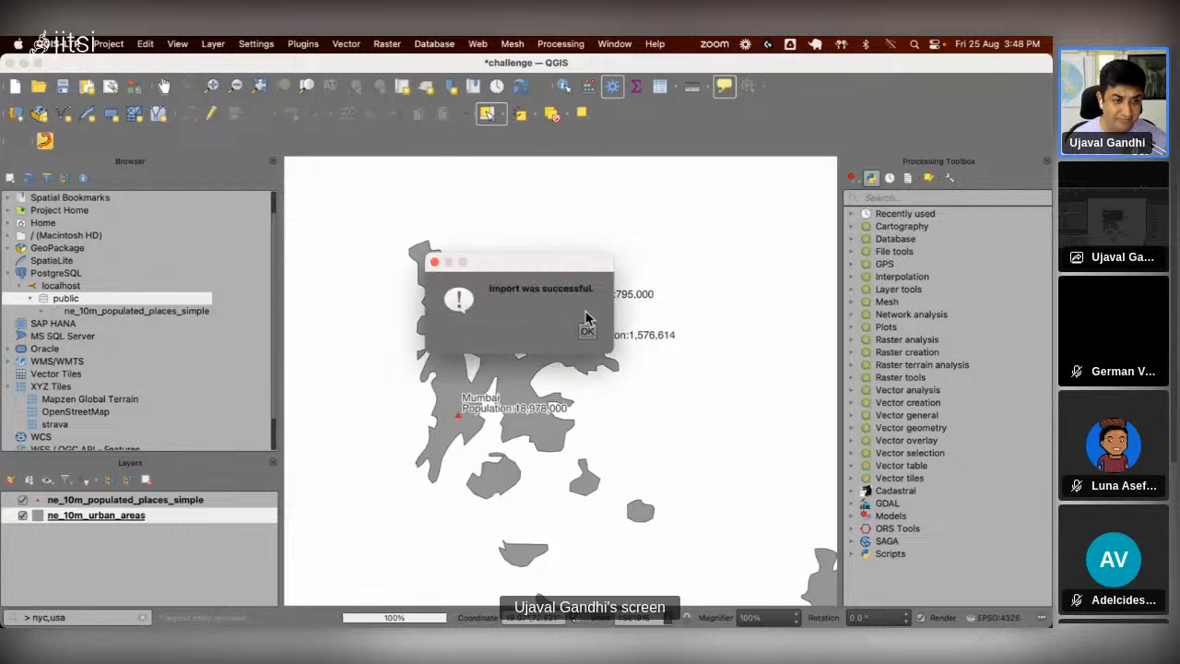
left_click(587, 329)
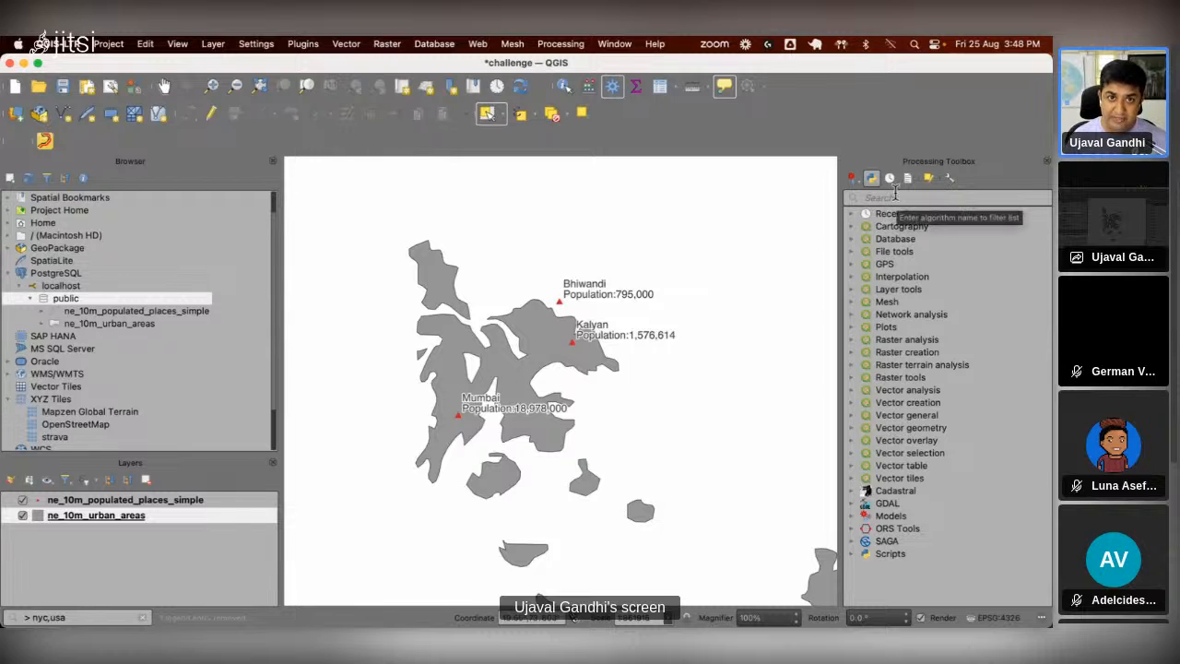
Step: Search the processing algorithms for "postg" and open the PostgreSQL execute SQL algorithm
left_click(434, 43)
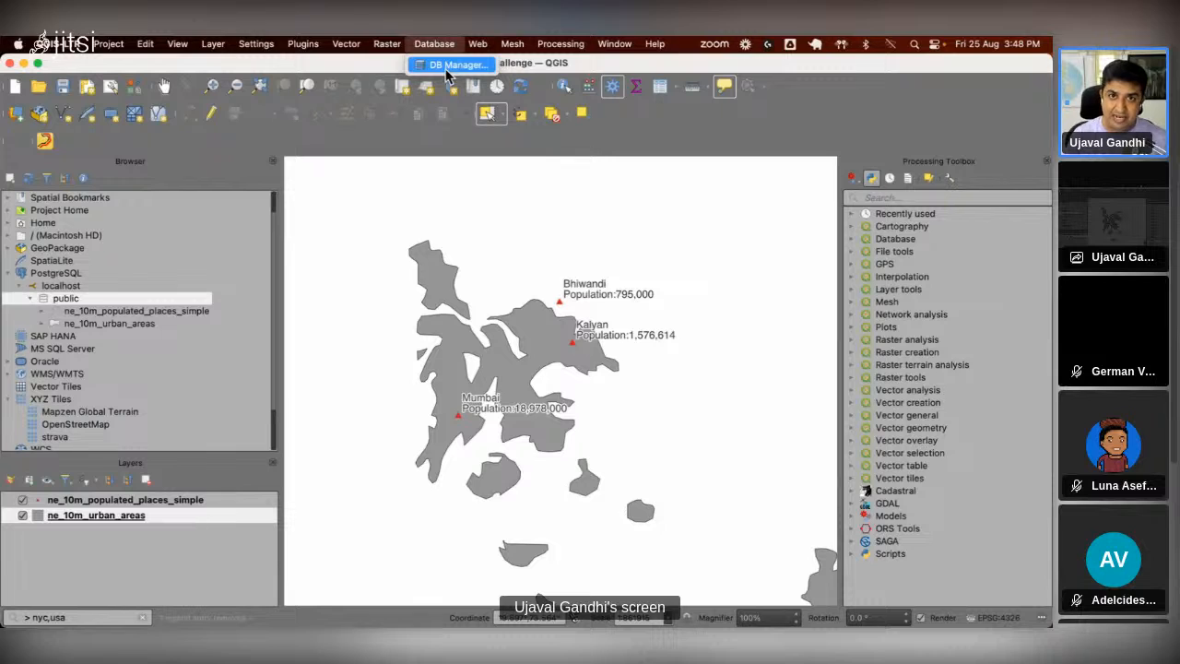
left_click(901, 199)
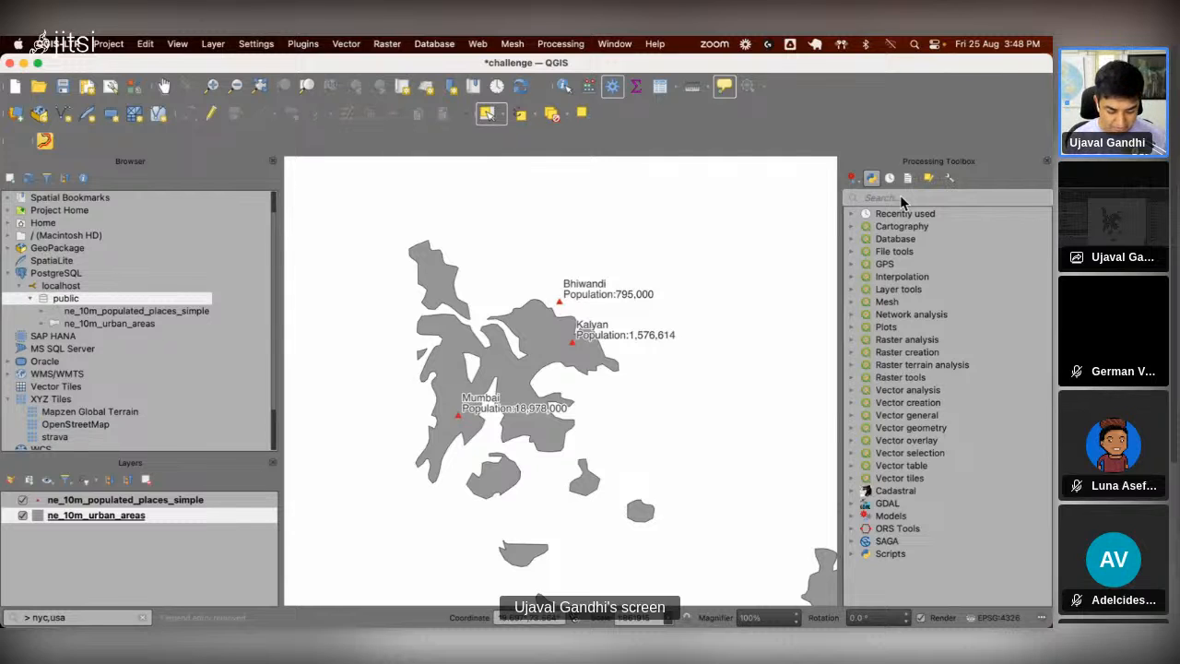
type("postg")
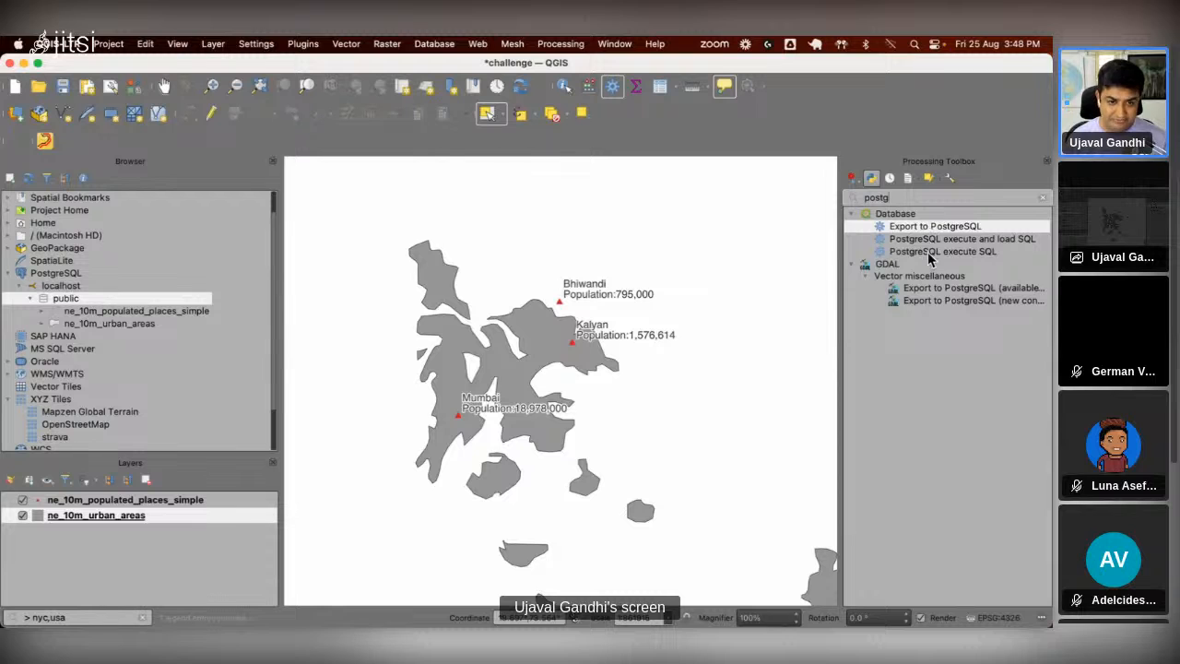
left_click(928, 255)
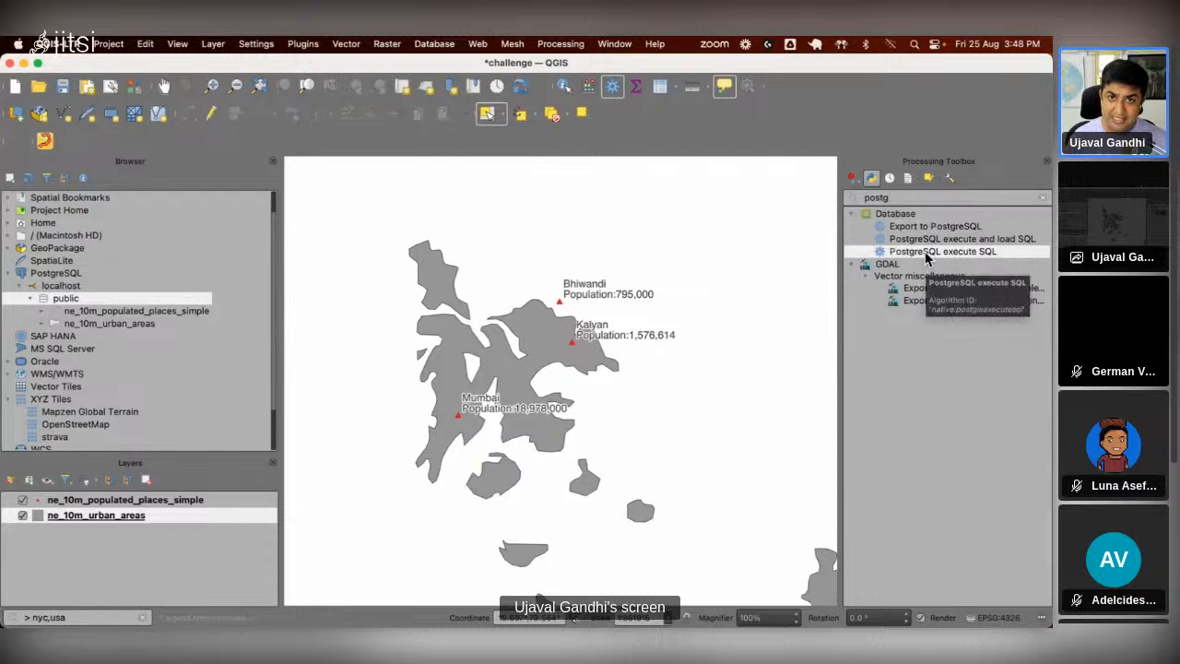
double_click(928, 255)
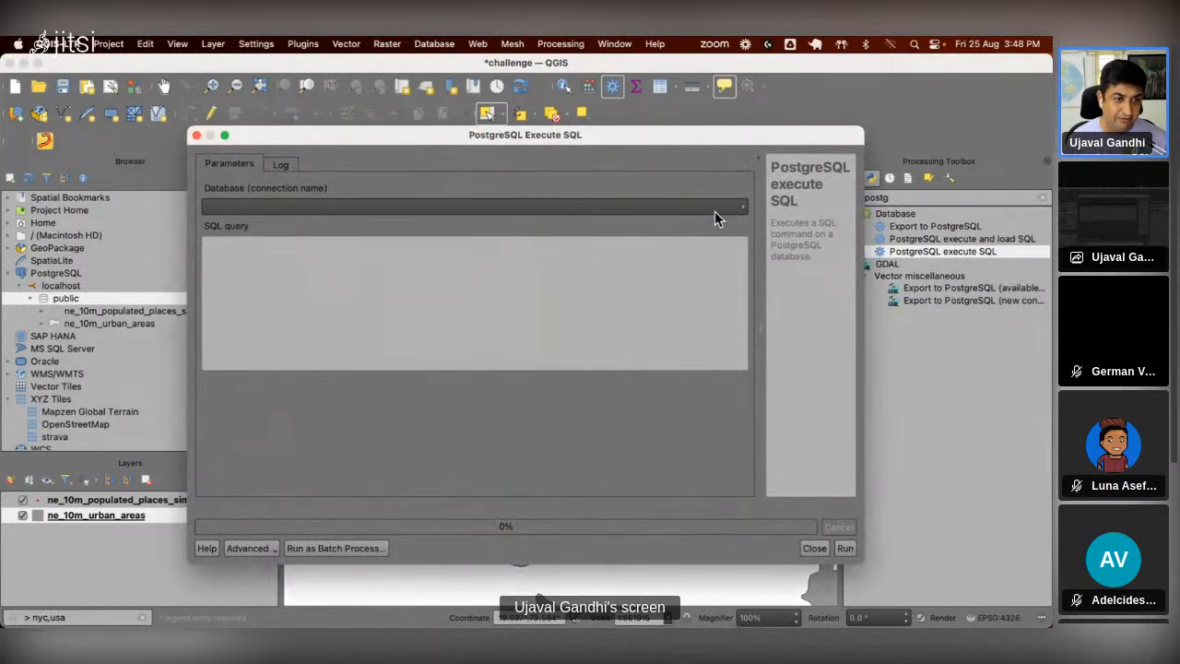
Step: Run SQL on localhost creating table urban_joined with DISTINCT ON (urban.id), joining urban areas to intersecting places ordered by urban.id ASC, places.pop_max DESC
left_click(651, 279)
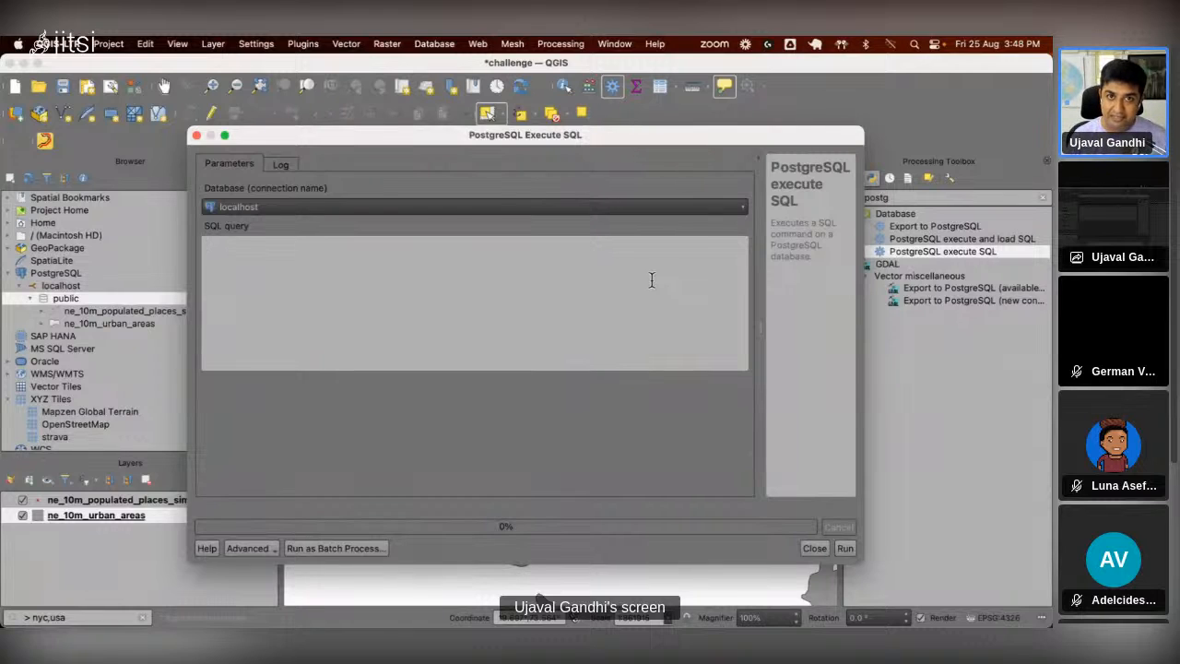
type("CREATE TABLE urban_joined as SELECT DISTINCT ON (urban.id) urban.id,places.name,places.pop_max,urban.geom FROM ne_10m_urban_areas urban JOIN ne_10m_populated_places_simple places ON ST_Intersects(urban.geom,places.geom) ORDER BY urban.id ASC,places.pop_max DESC;")
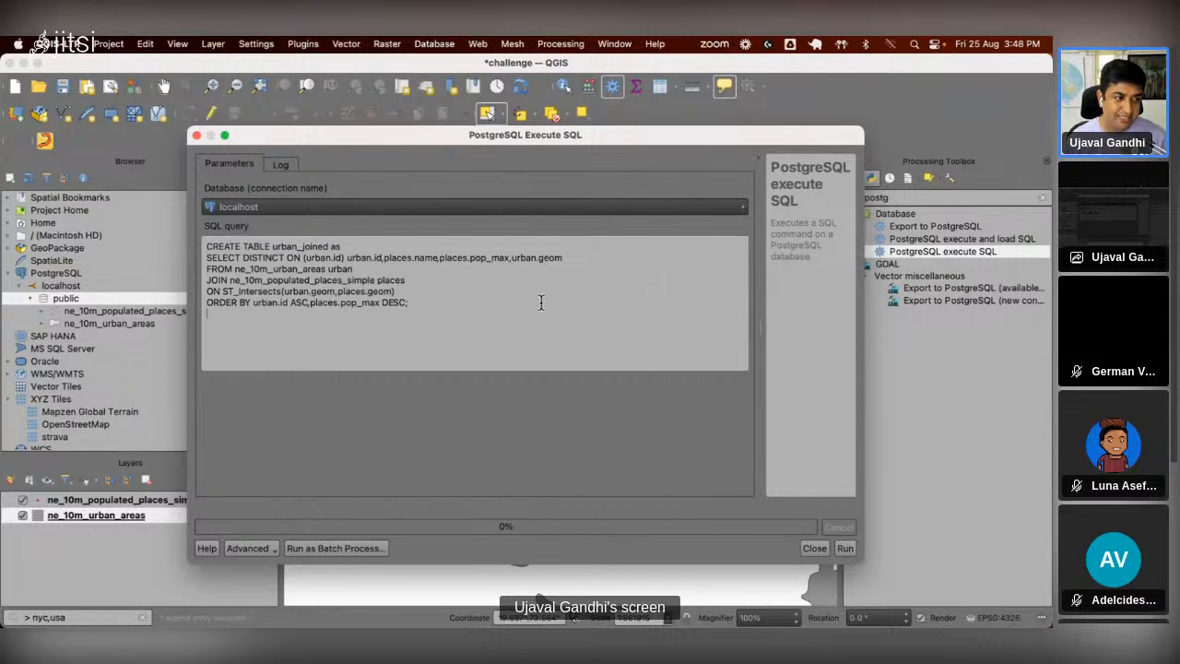
double_click(309, 246)
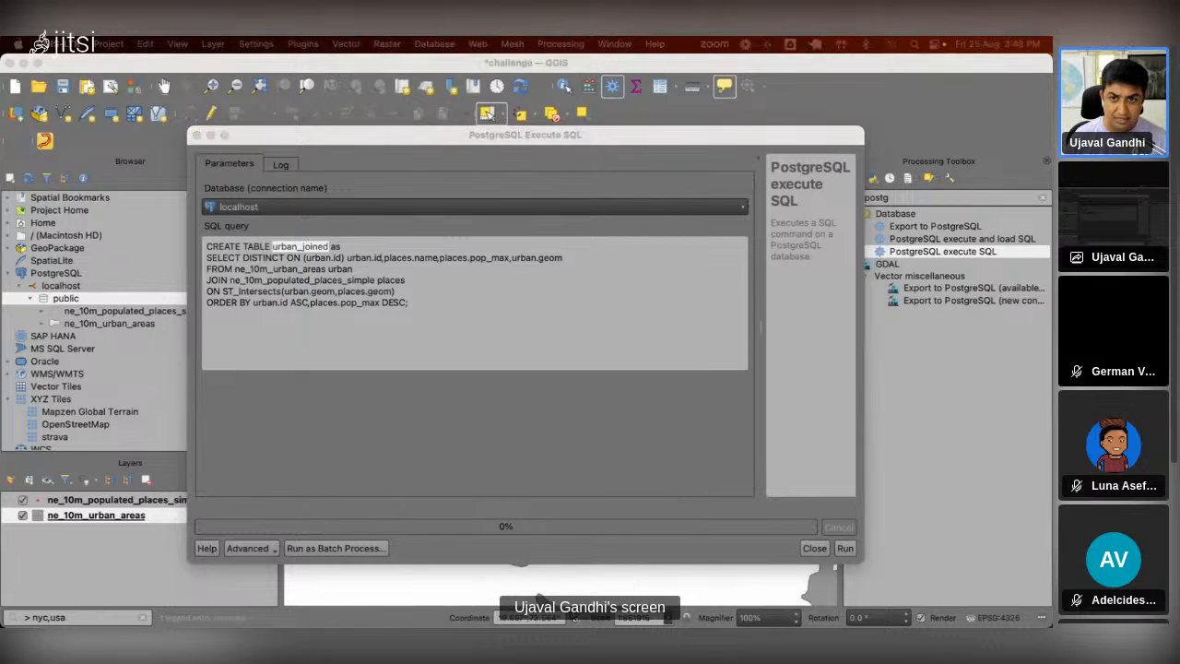
left_click(844, 547)
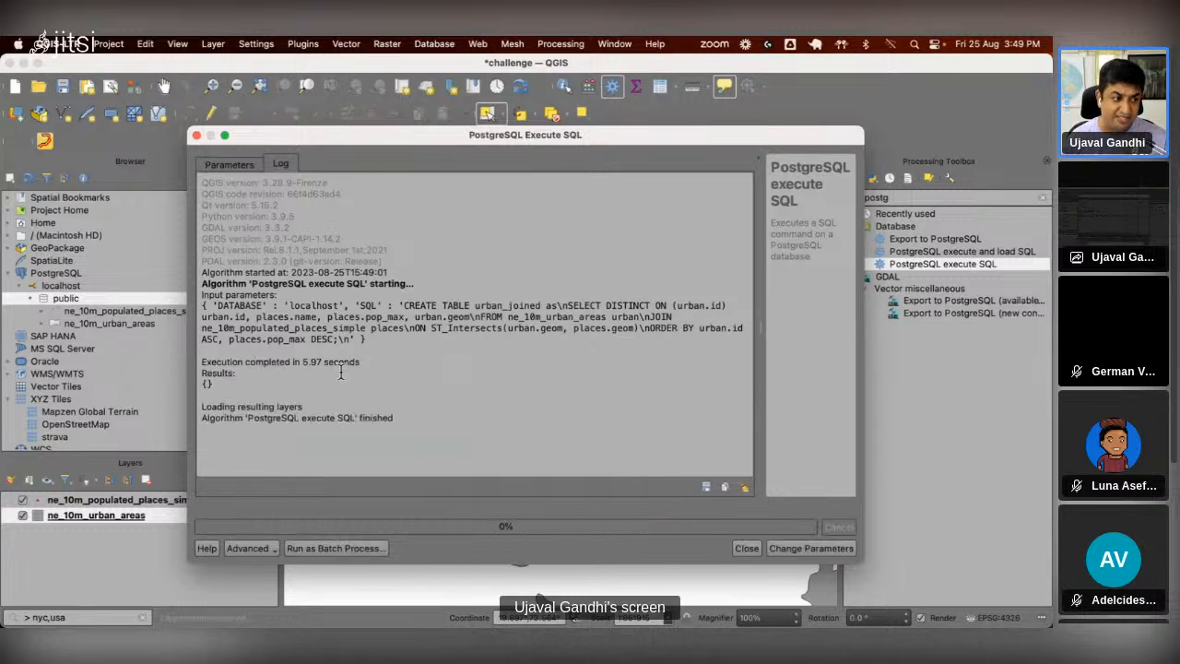
left_click(743, 548)
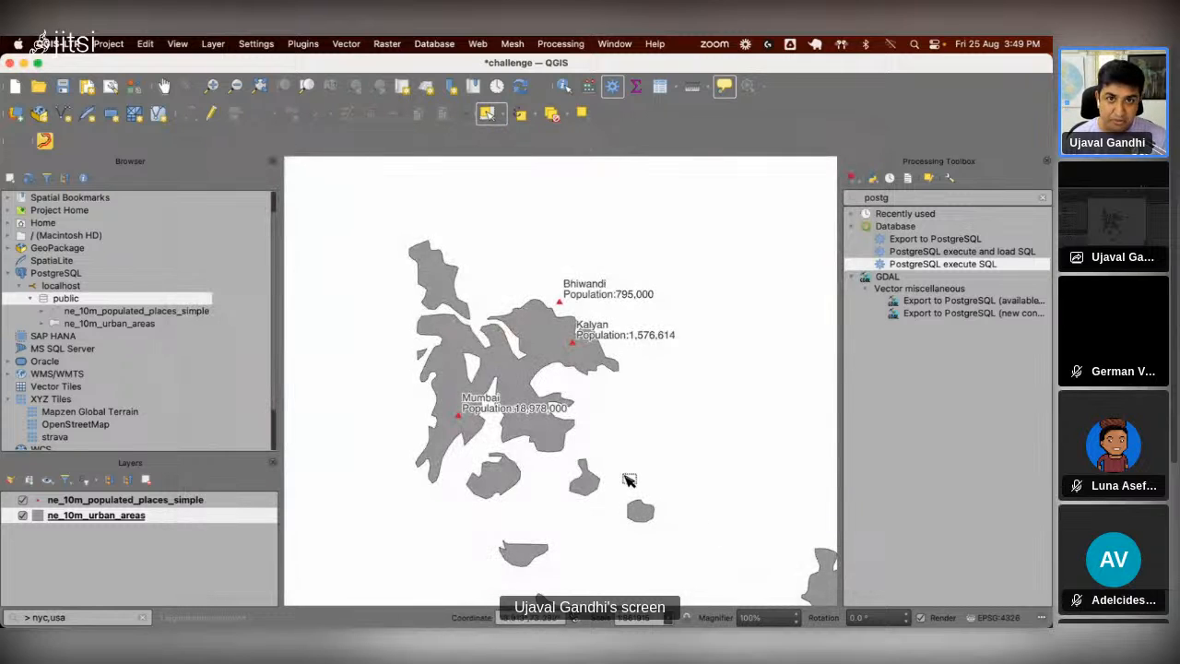
Step: Refresh the database listing and add the urban_joined table from the public schema to the map
left_click(29, 177)
left_click(115, 338)
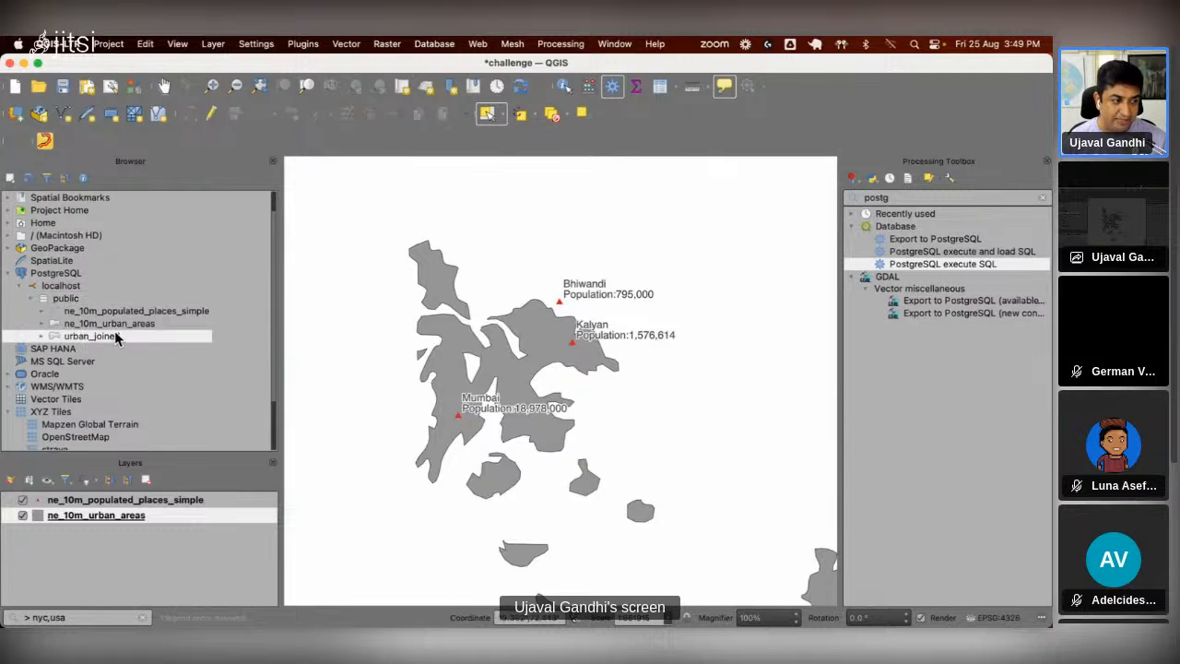
left_click_drag(115, 337, 532, 411)
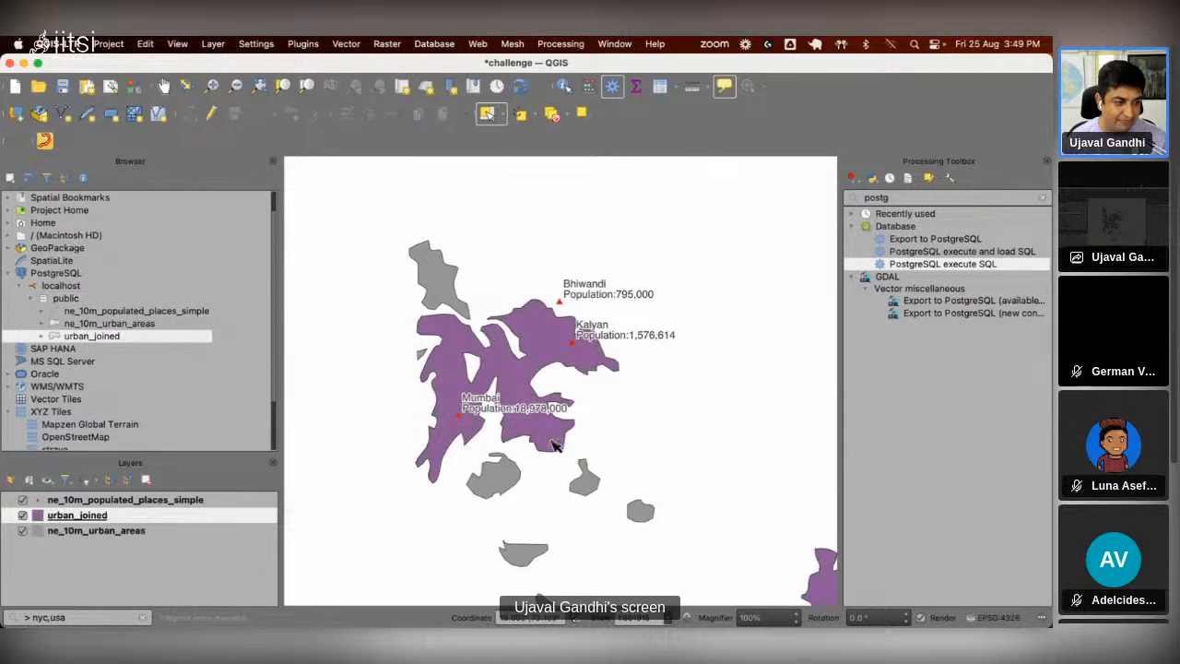
Step: Open the urban_joined attribute table, select the Mumbai urban area polygon and bring its record to the top to check the join
key("F6")
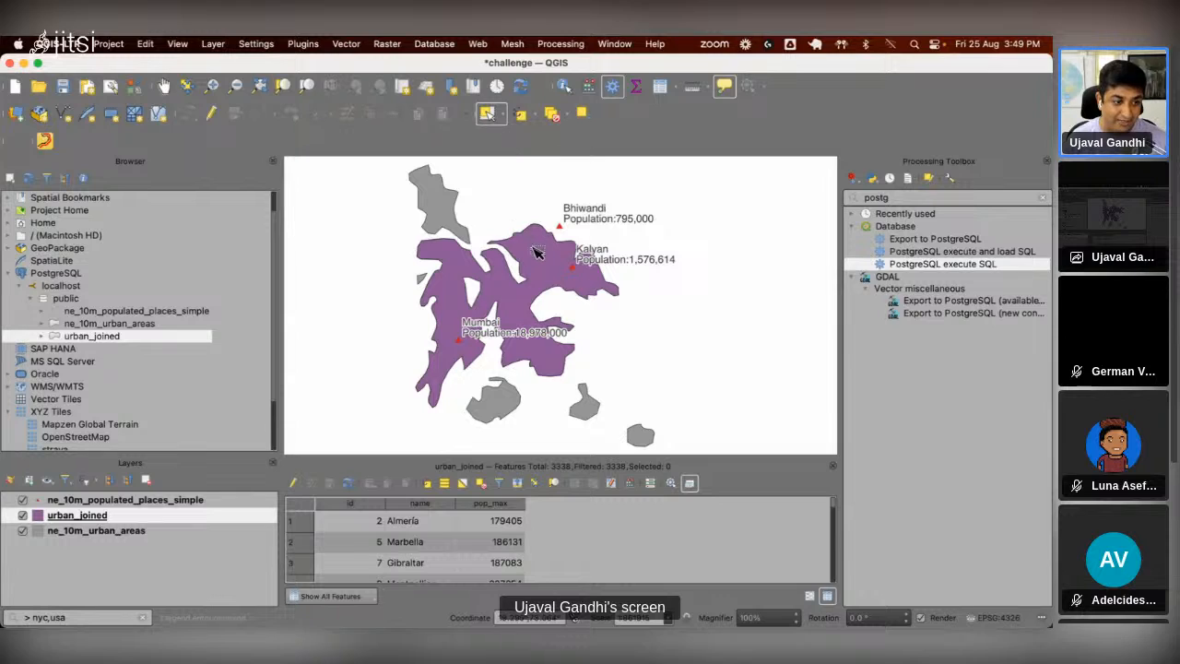
left_click(537, 253)
left_click(517, 482)
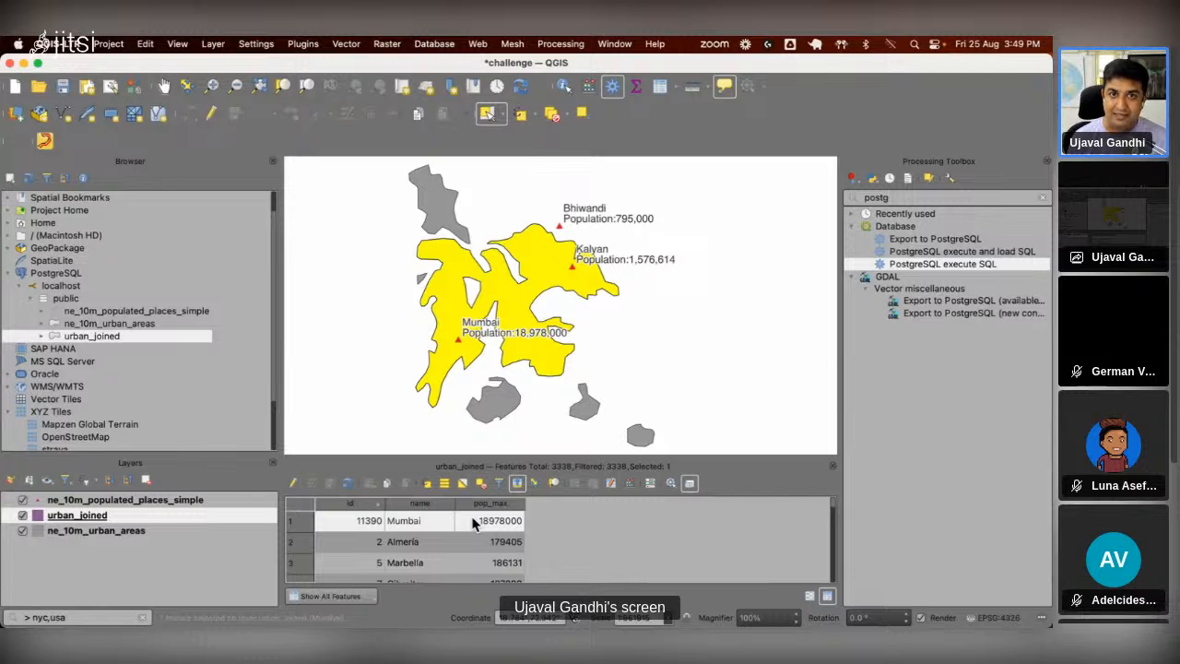
Step: Switch to the Google Slides presentation and start the slideshow from the Other Solutions slide
key("super+Tab")
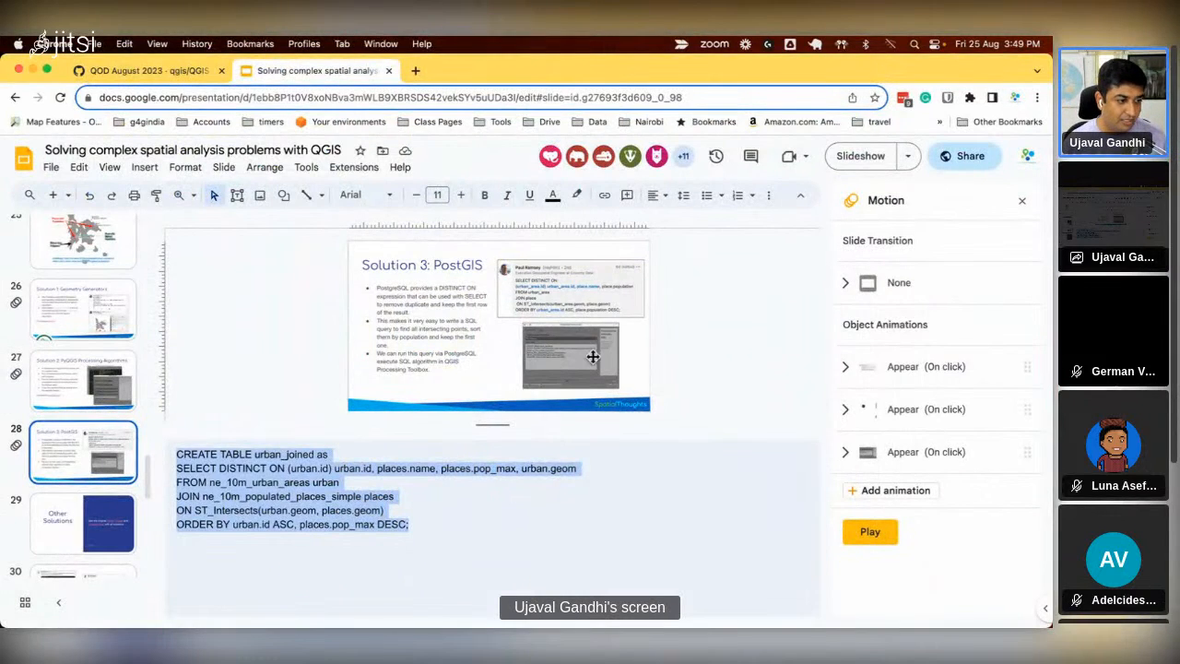
left_click(69, 539)
left_click(860, 156)
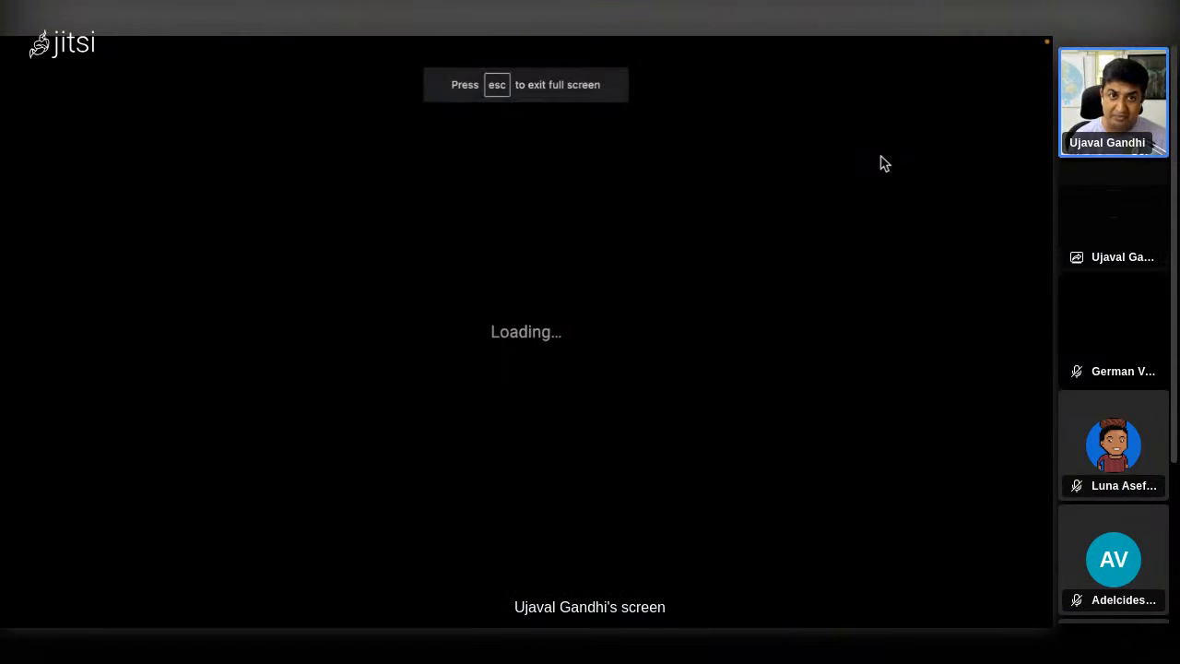
Step: Advance through the PostGIS and QGIS Modeler / GeoPandas slides to the Bonus Challenge: Constrained Nearest Neighbor Analysis slide
key("Right")
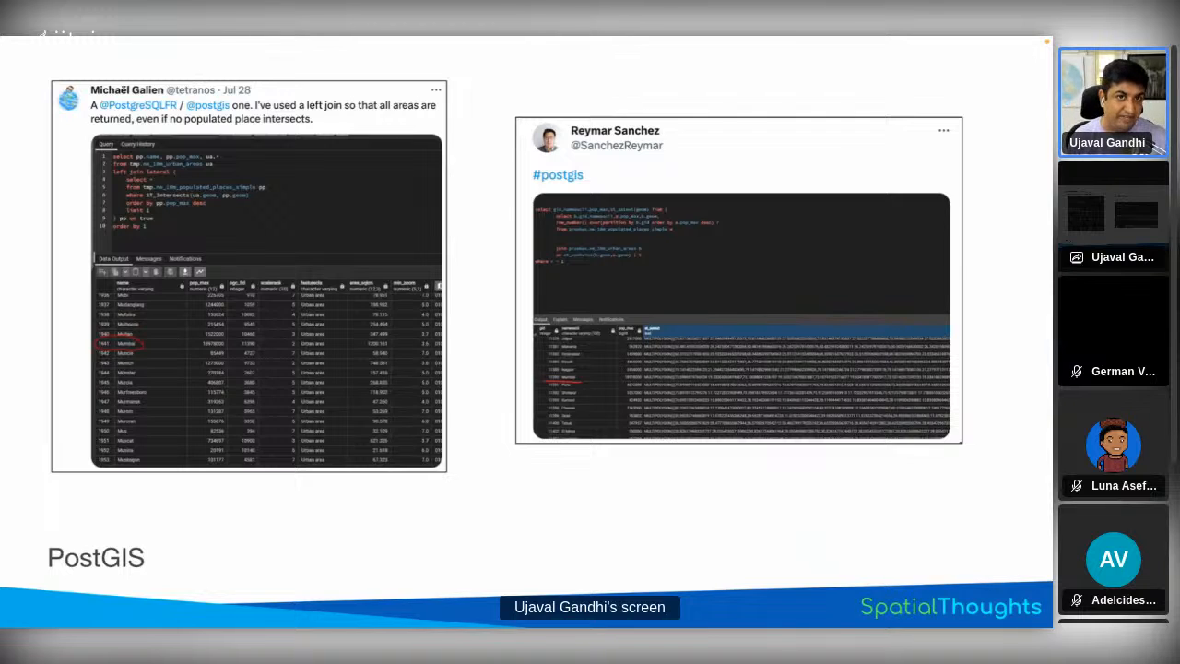
left_click(633, 227)
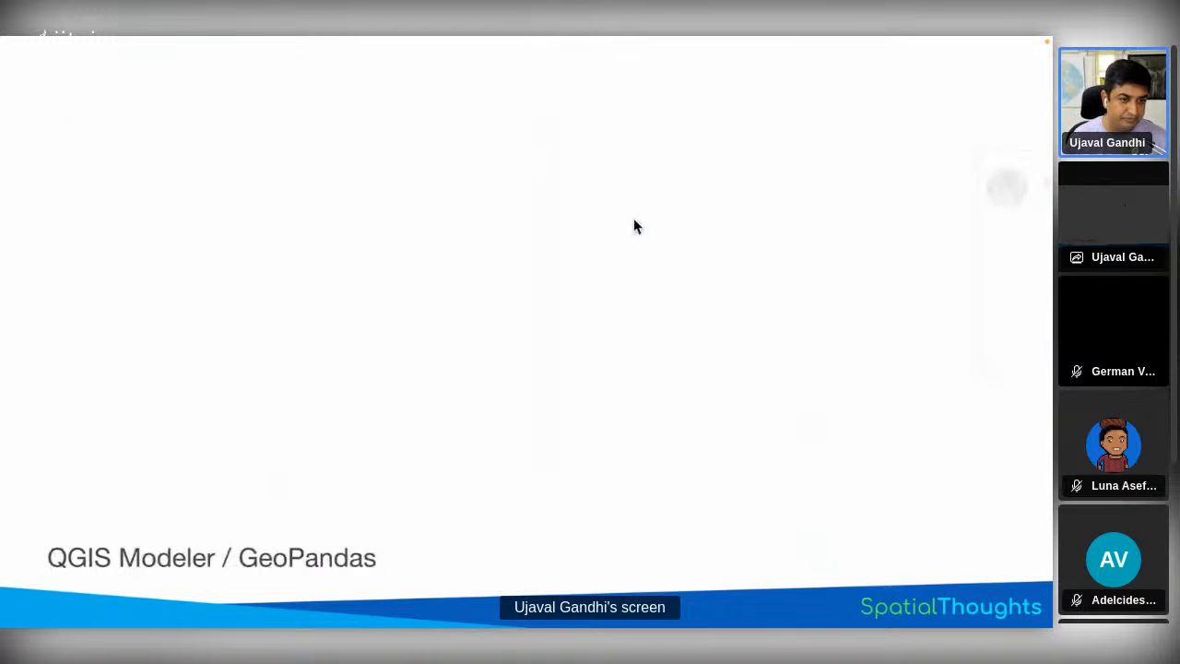
left_click(633, 220)
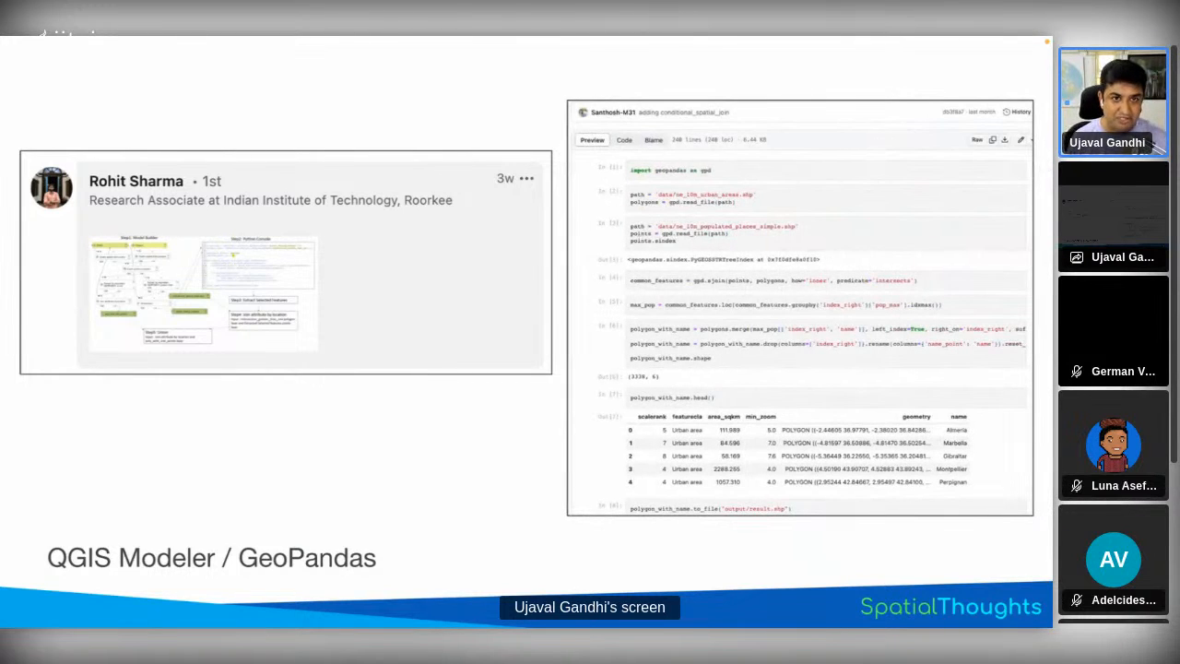
key("Right")
key("Left")
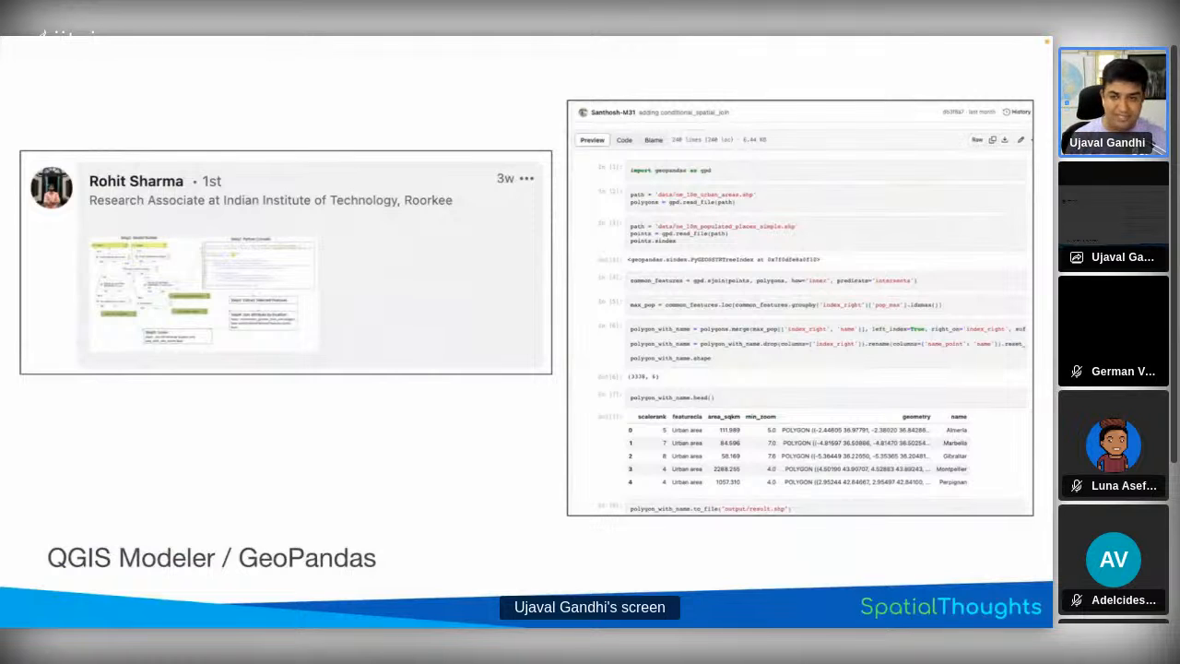
key("Right")
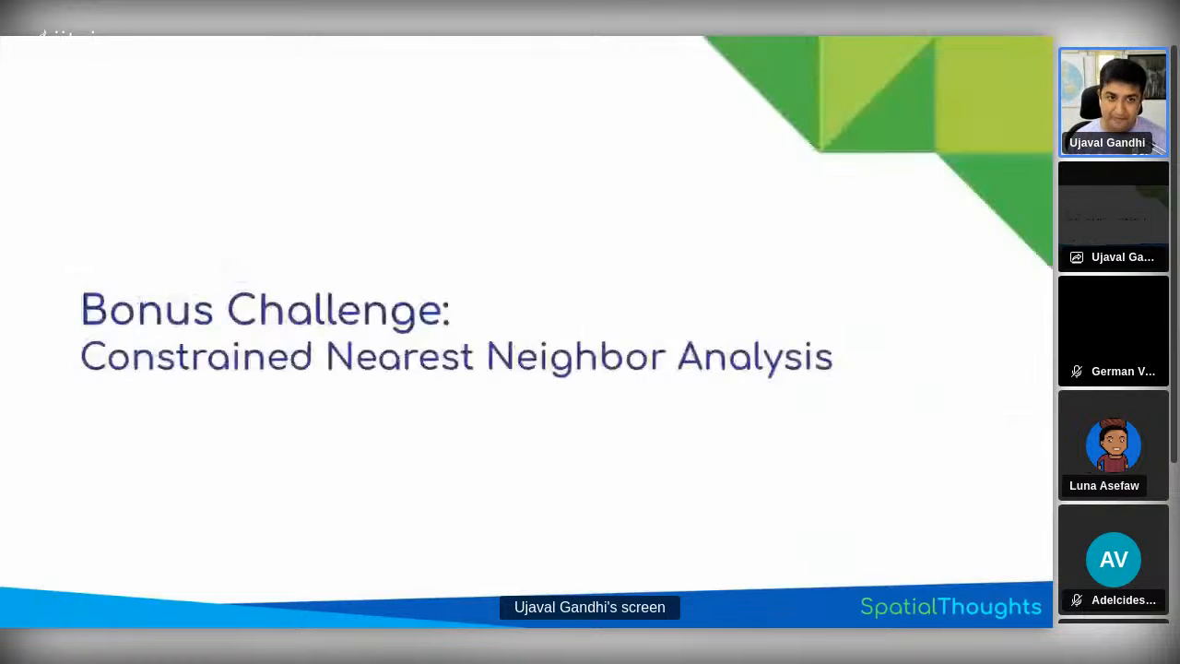